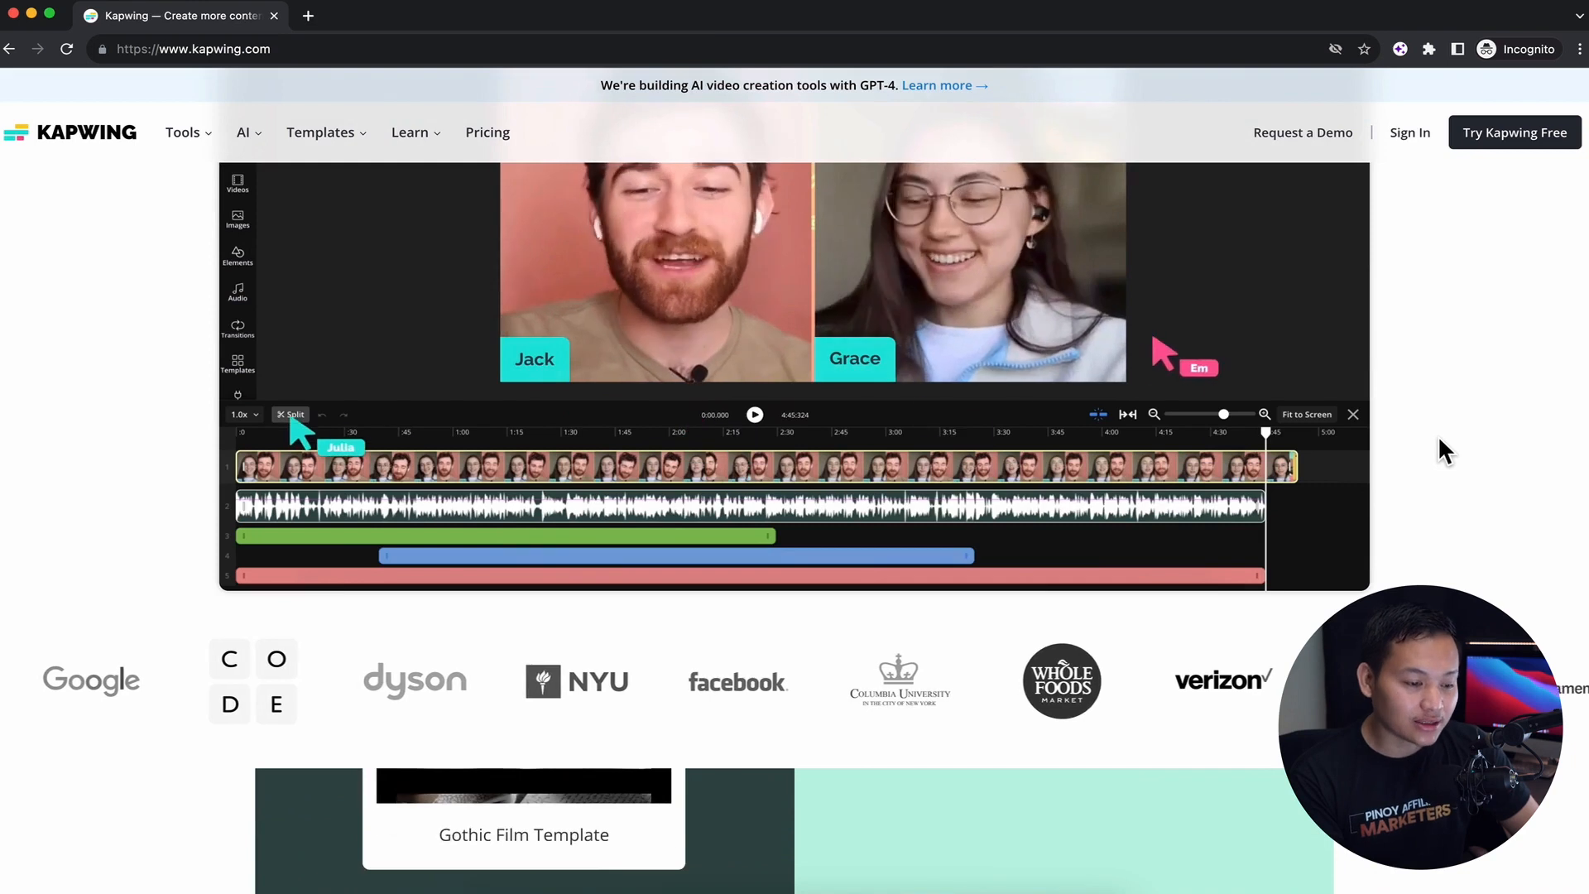
Look over the Kapwing homepage and the site's lists of video tools and AI features
scroll(1438, 439, "down", 15)
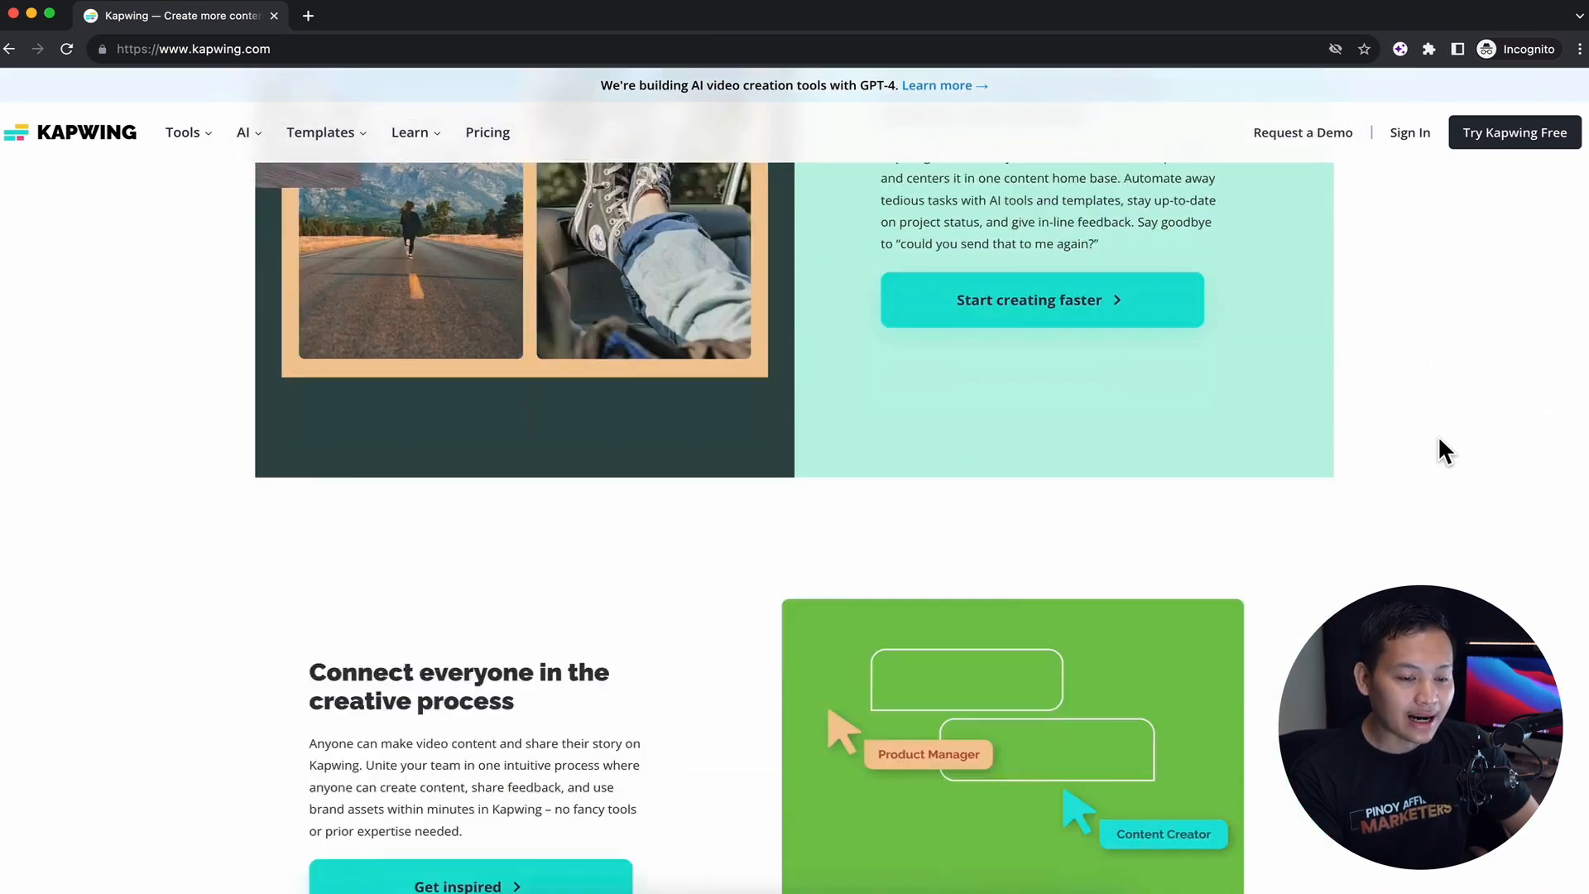
scroll(1438, 440, "down", 15)
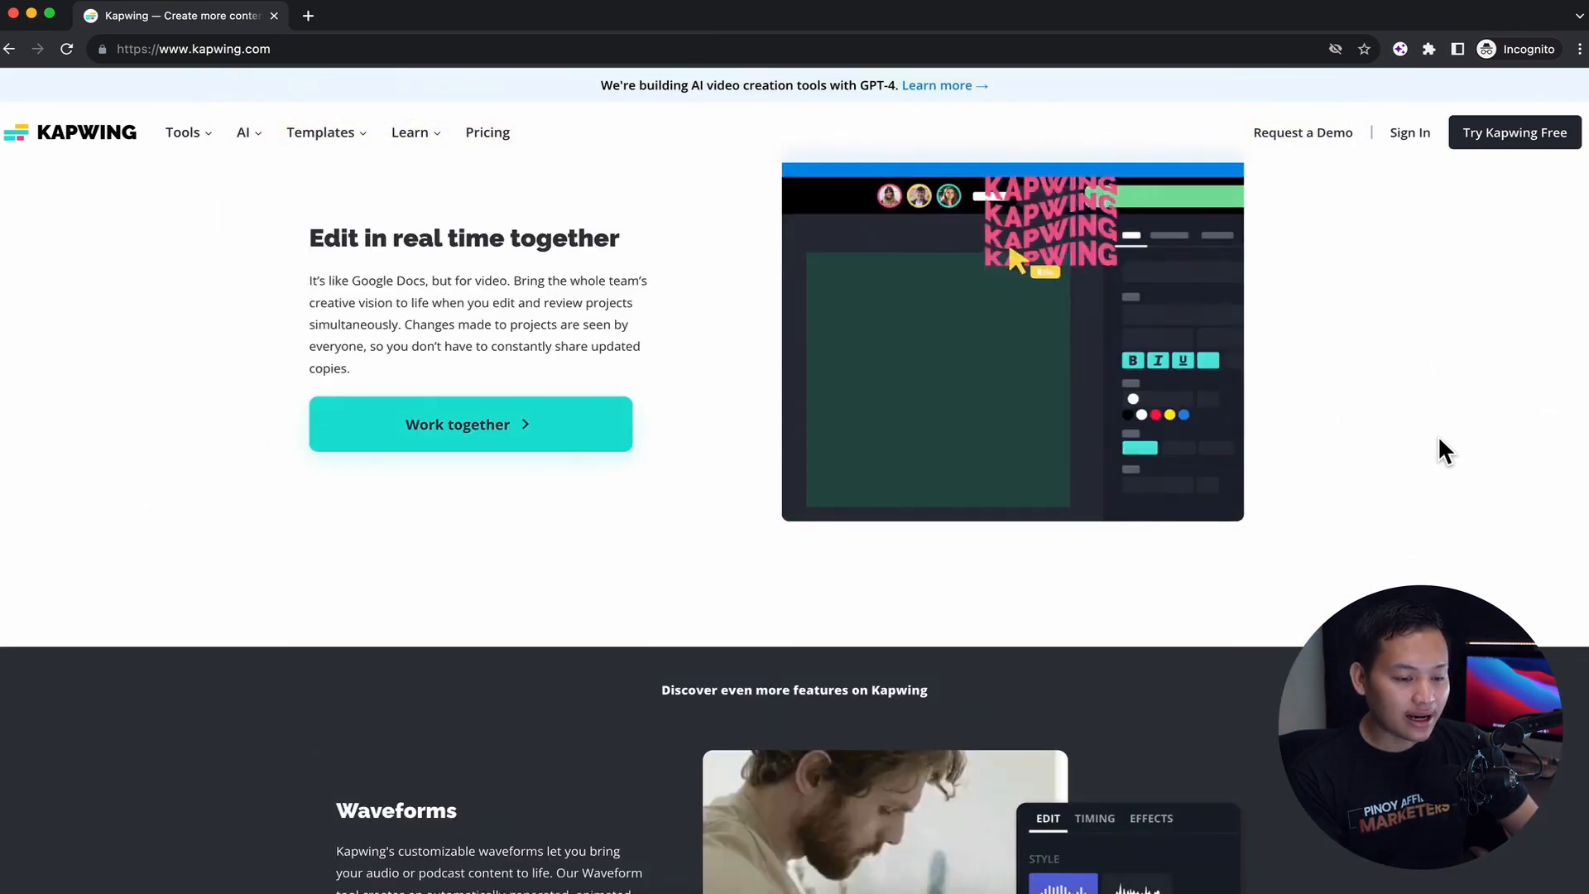
scroll(1438, 452, "down", 15)
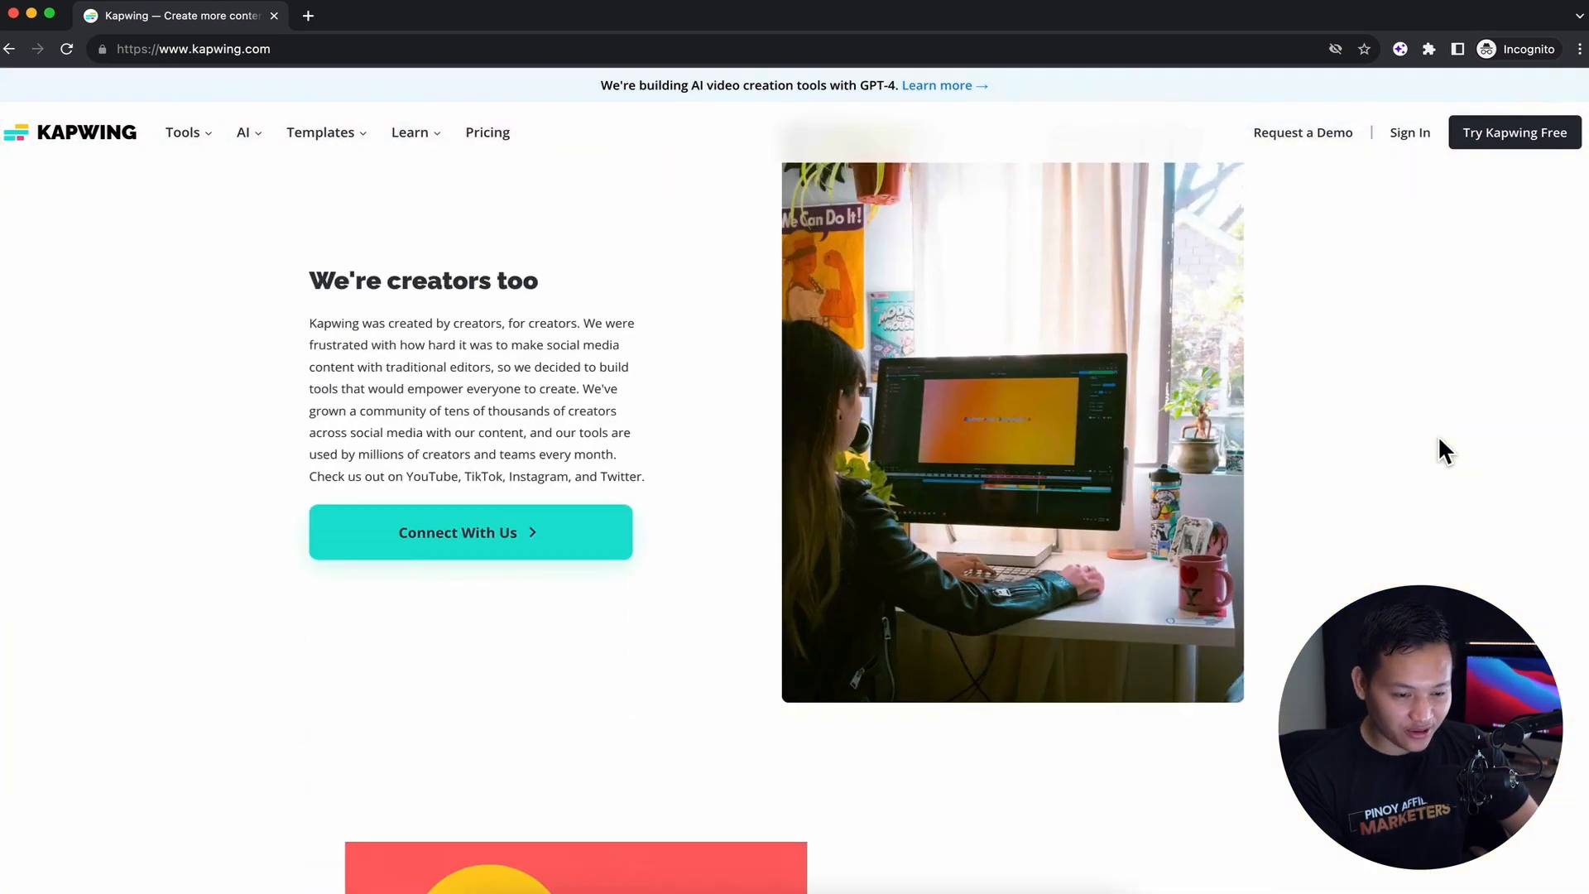
scroll(1444, 451, "up", 20)
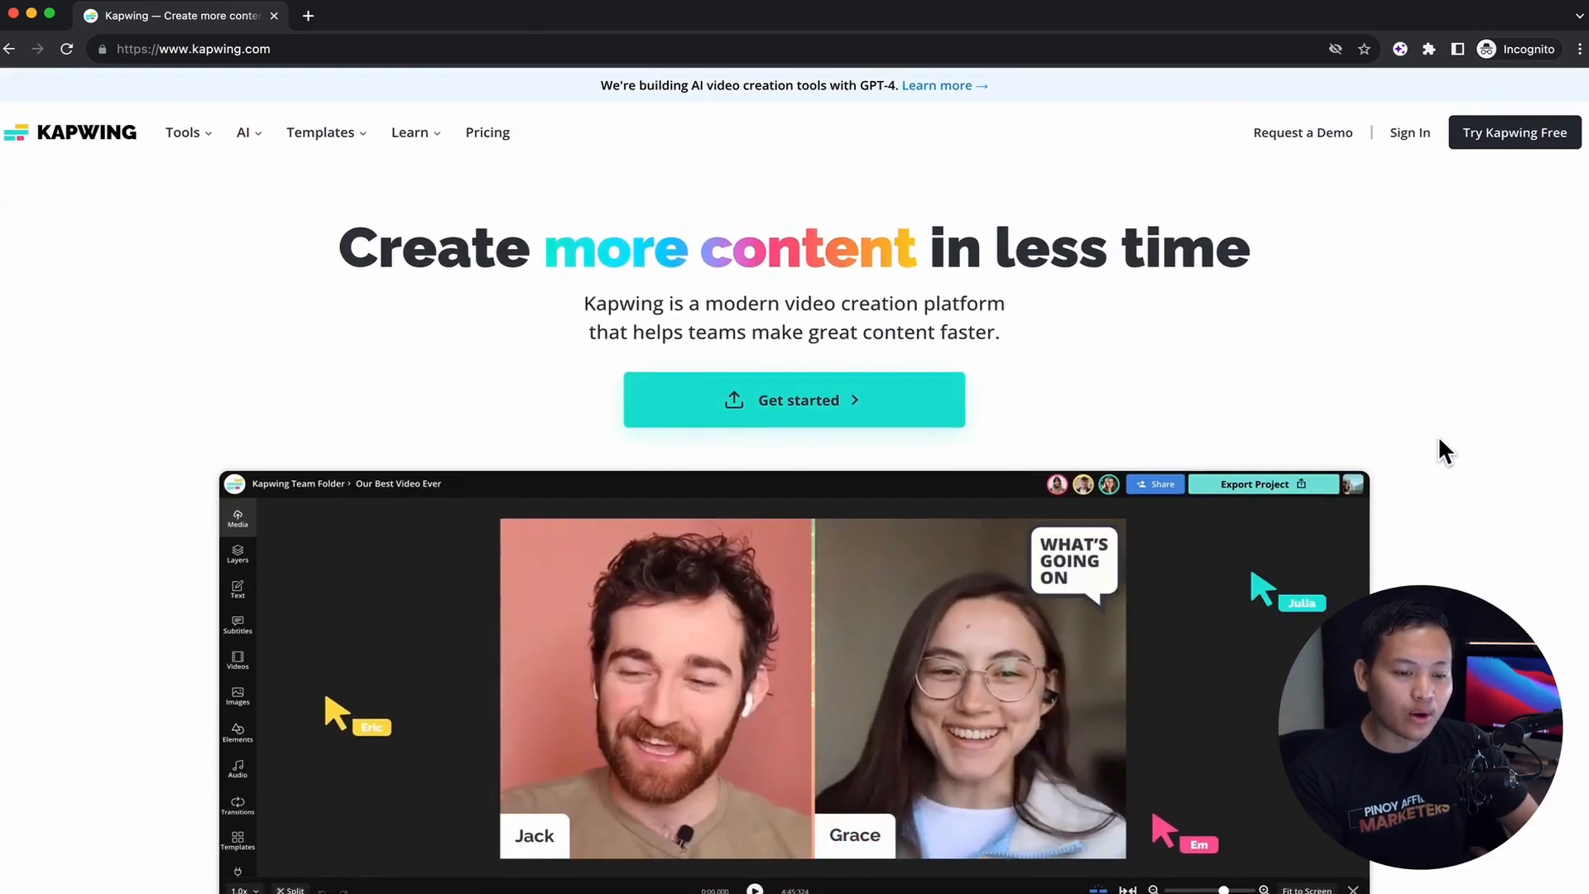
left_click(209, 139)
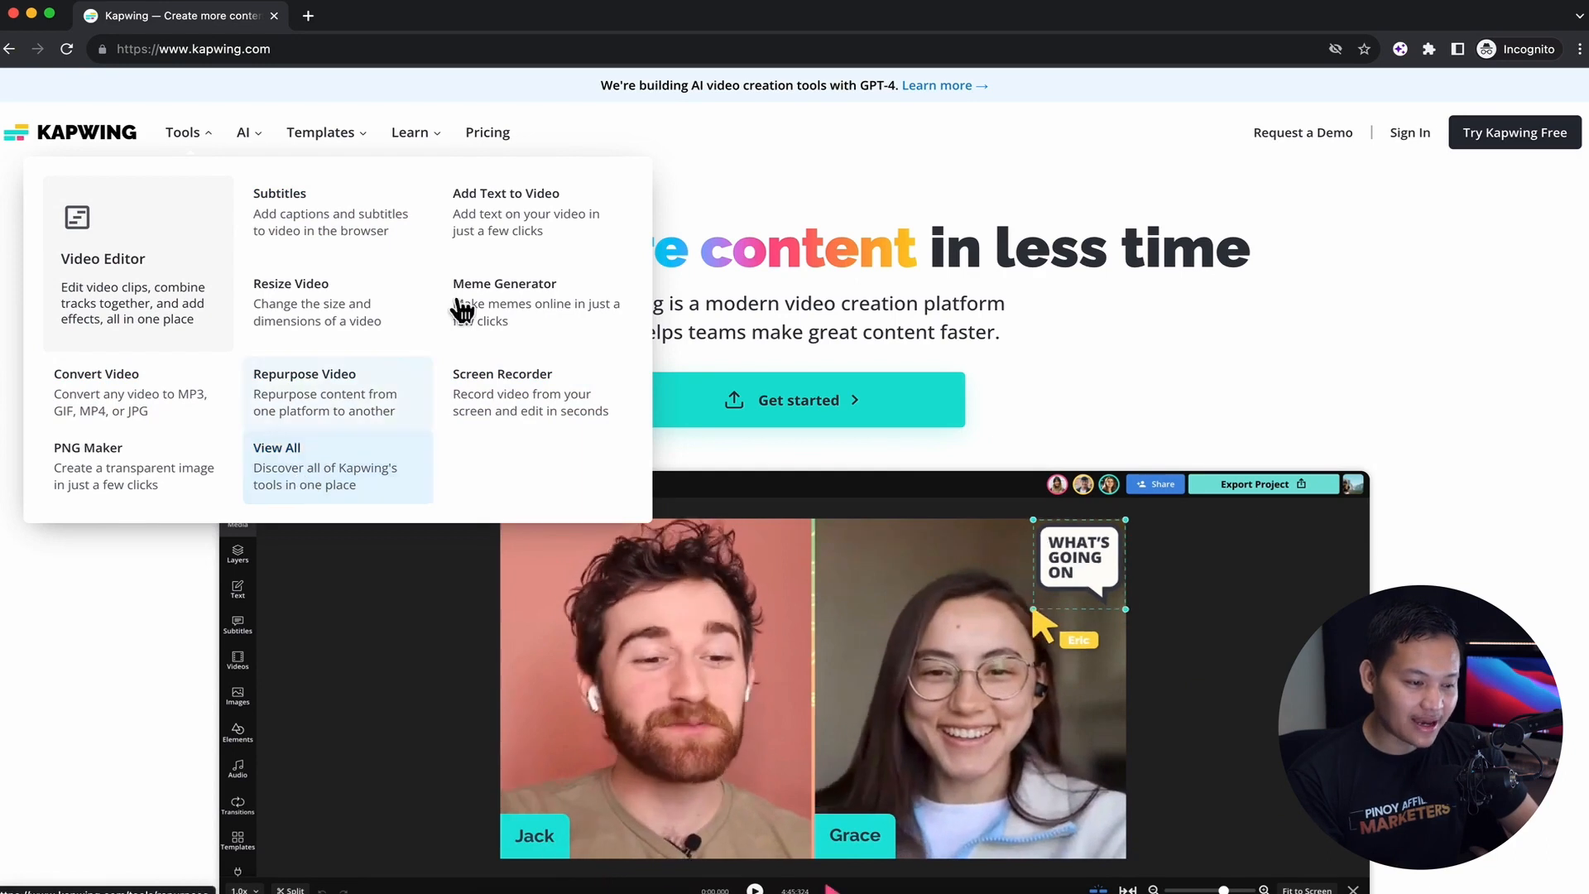
mouse_move(262, 148)
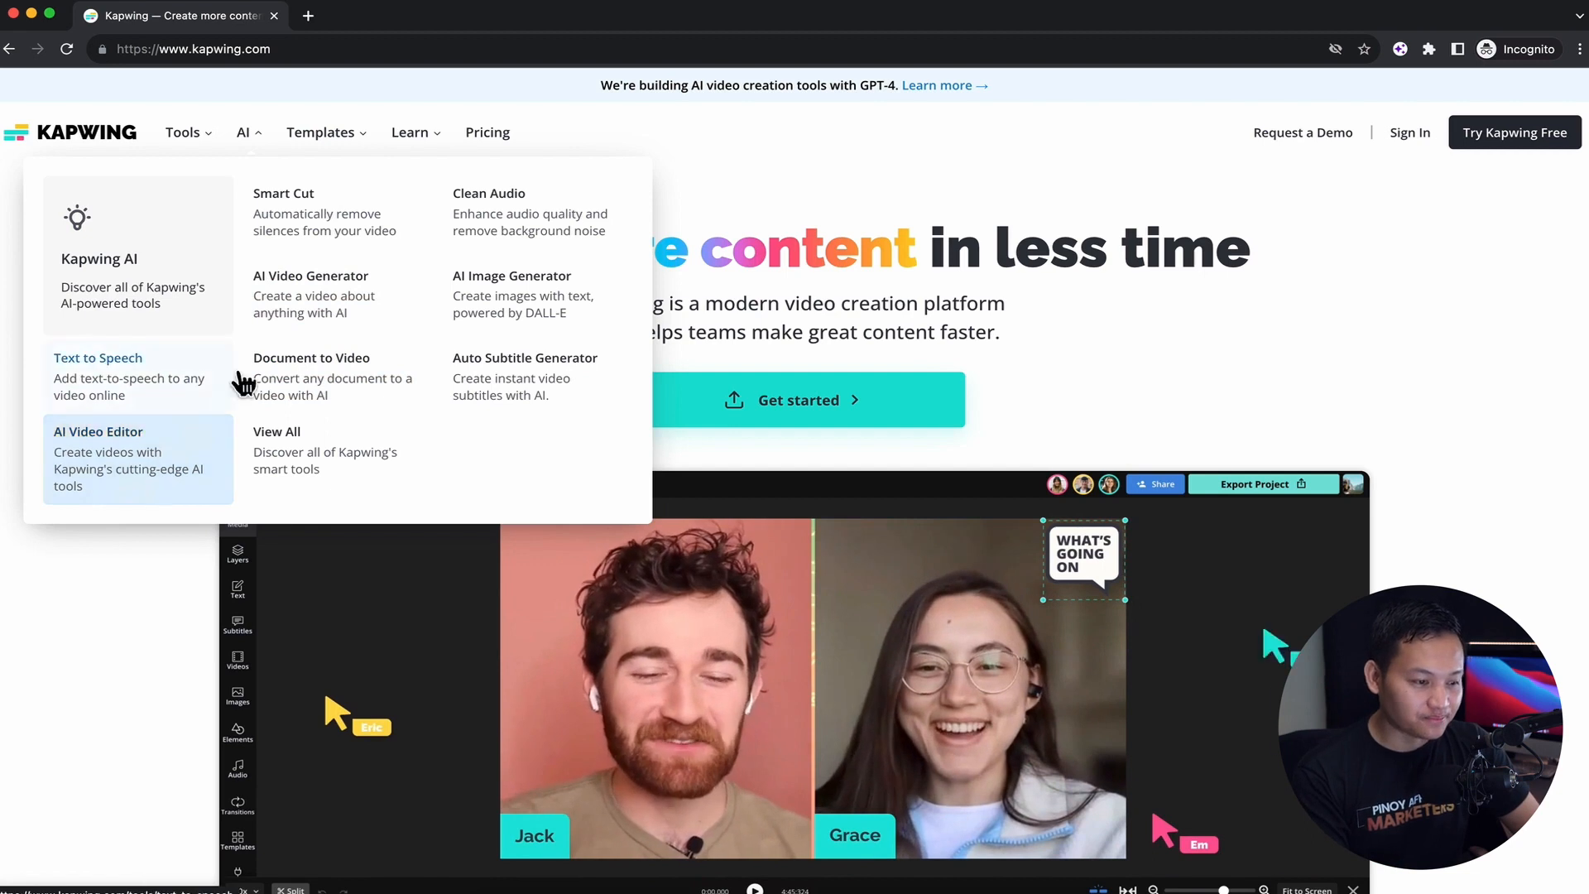
Open the popular video templates and browse the Ad & Sales template category
mouse_move(356, 149)
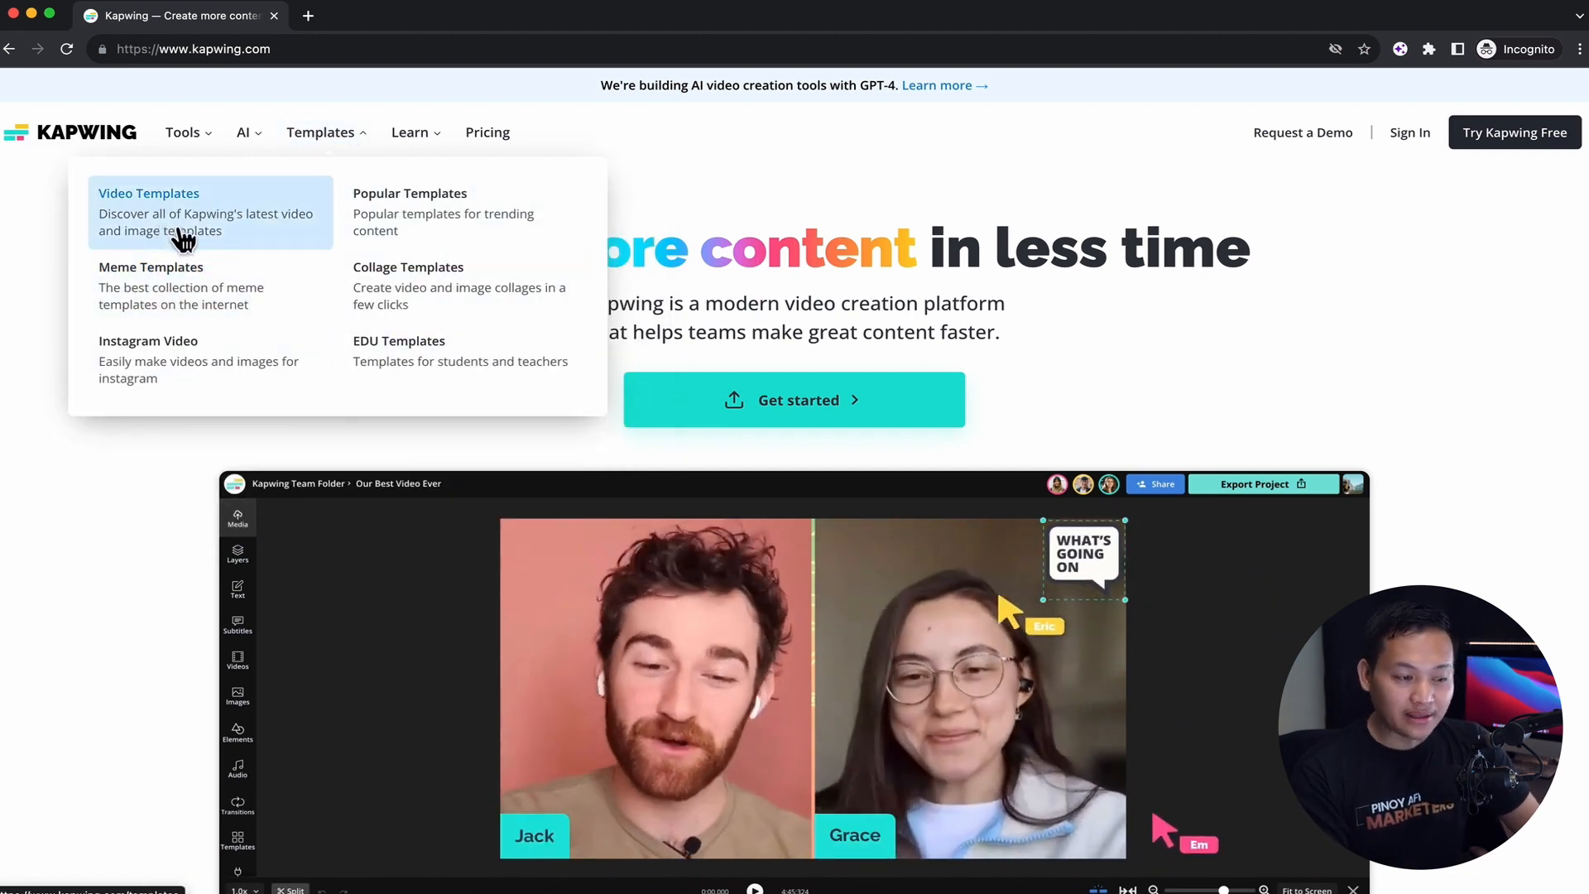
left_click(461, 238)
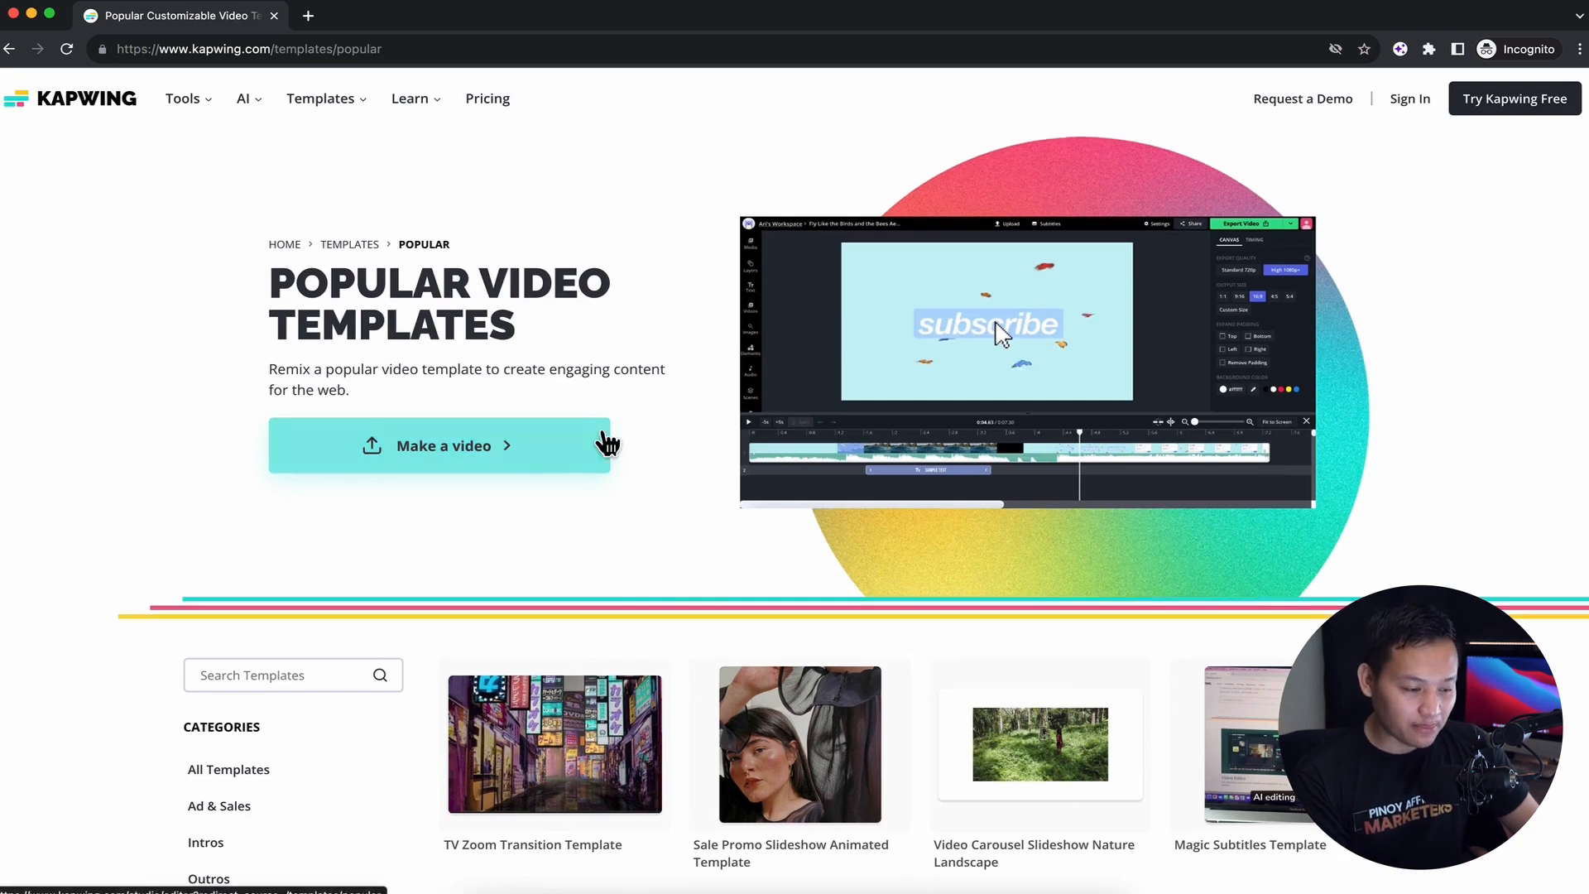
scroll(604, 443, "down", 4)
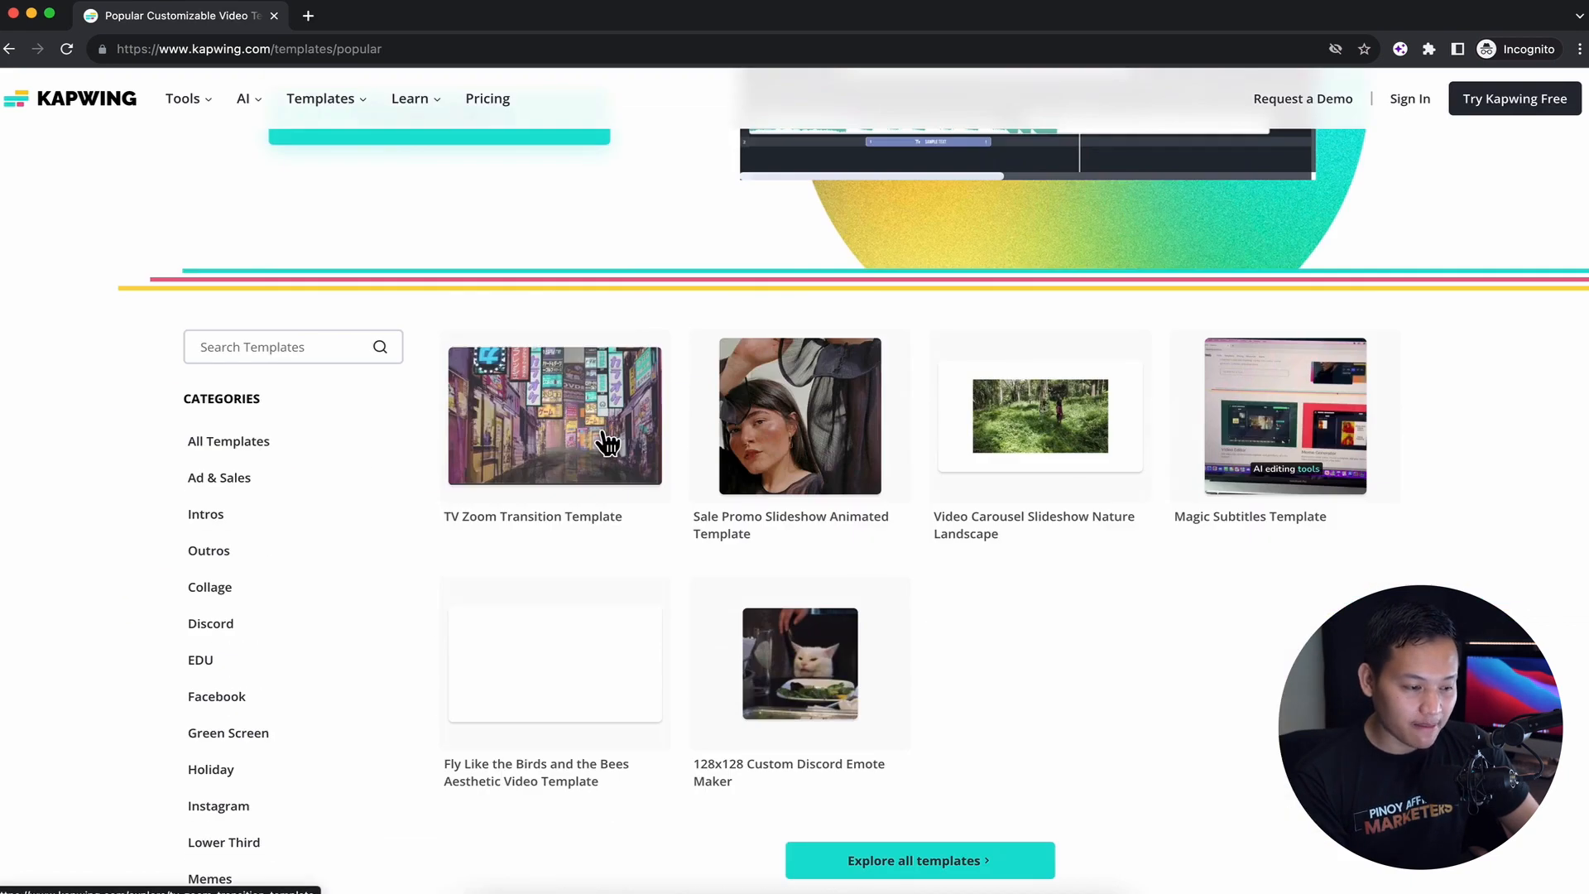
left_click(250, 486)
scroll(748, 465, "down", 5)
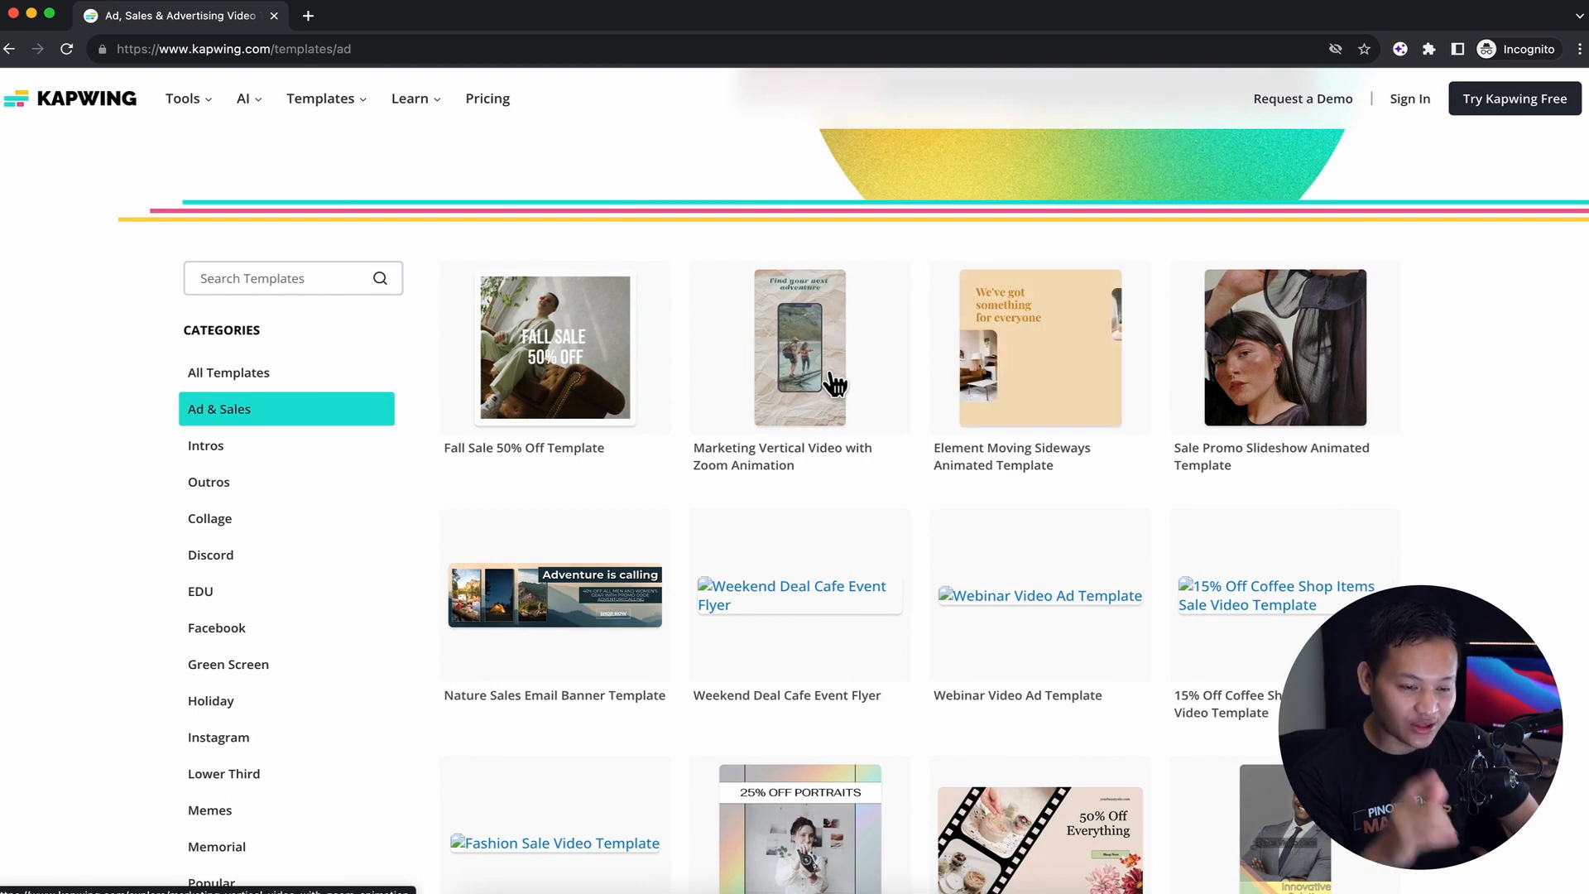
scroll(834, 384, "down", 5)
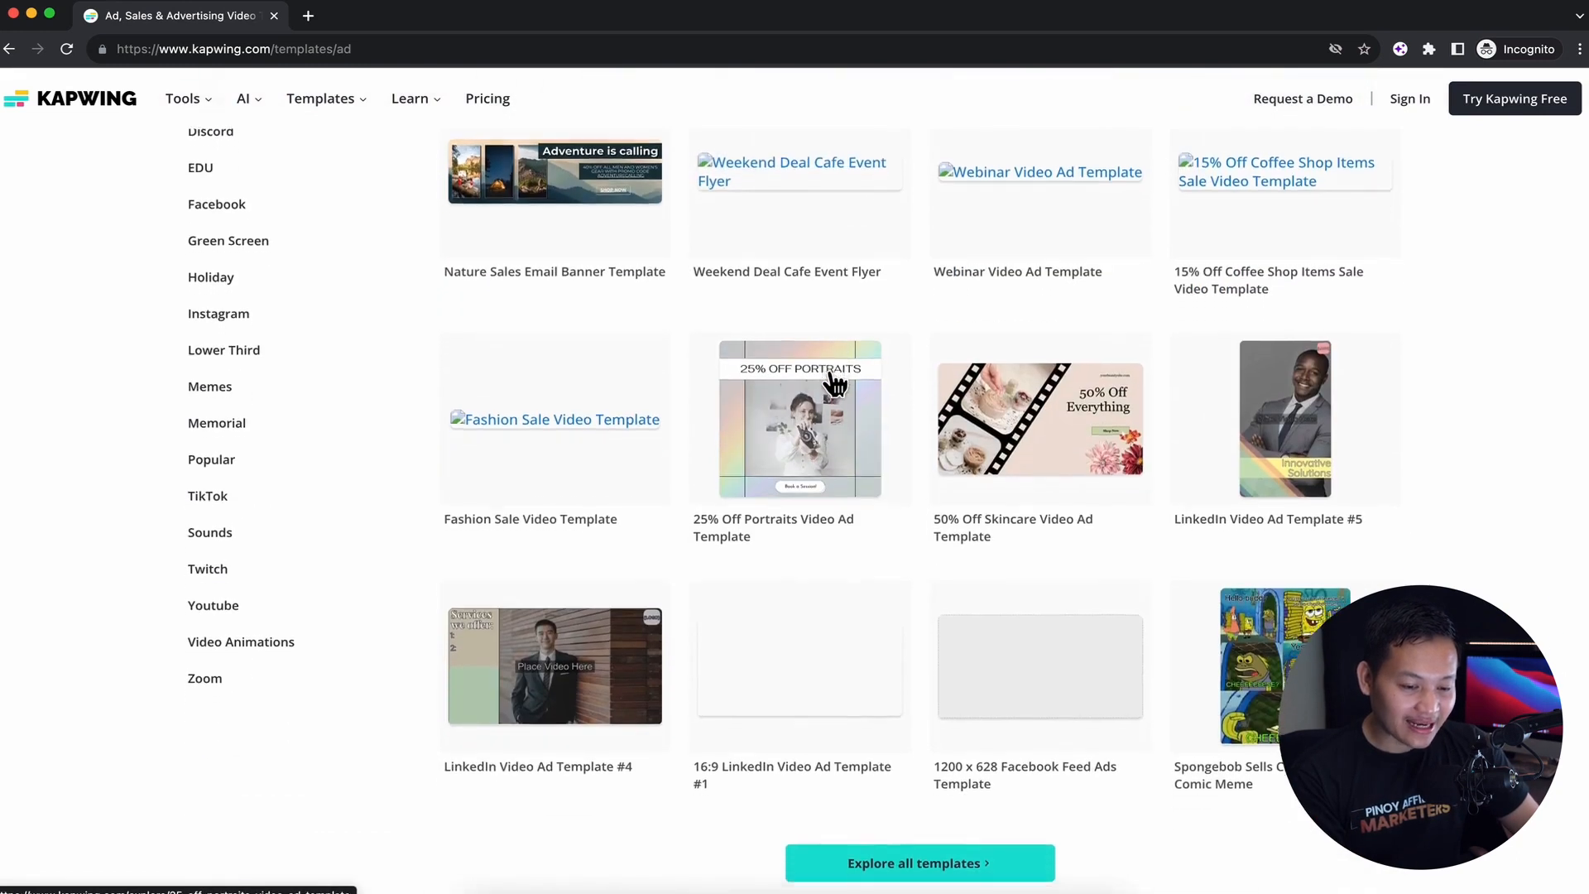
scroll(834, 385, "down", 5)
scroll(745, 579, "down", 10)
scroll(745, 579, "up", 6)
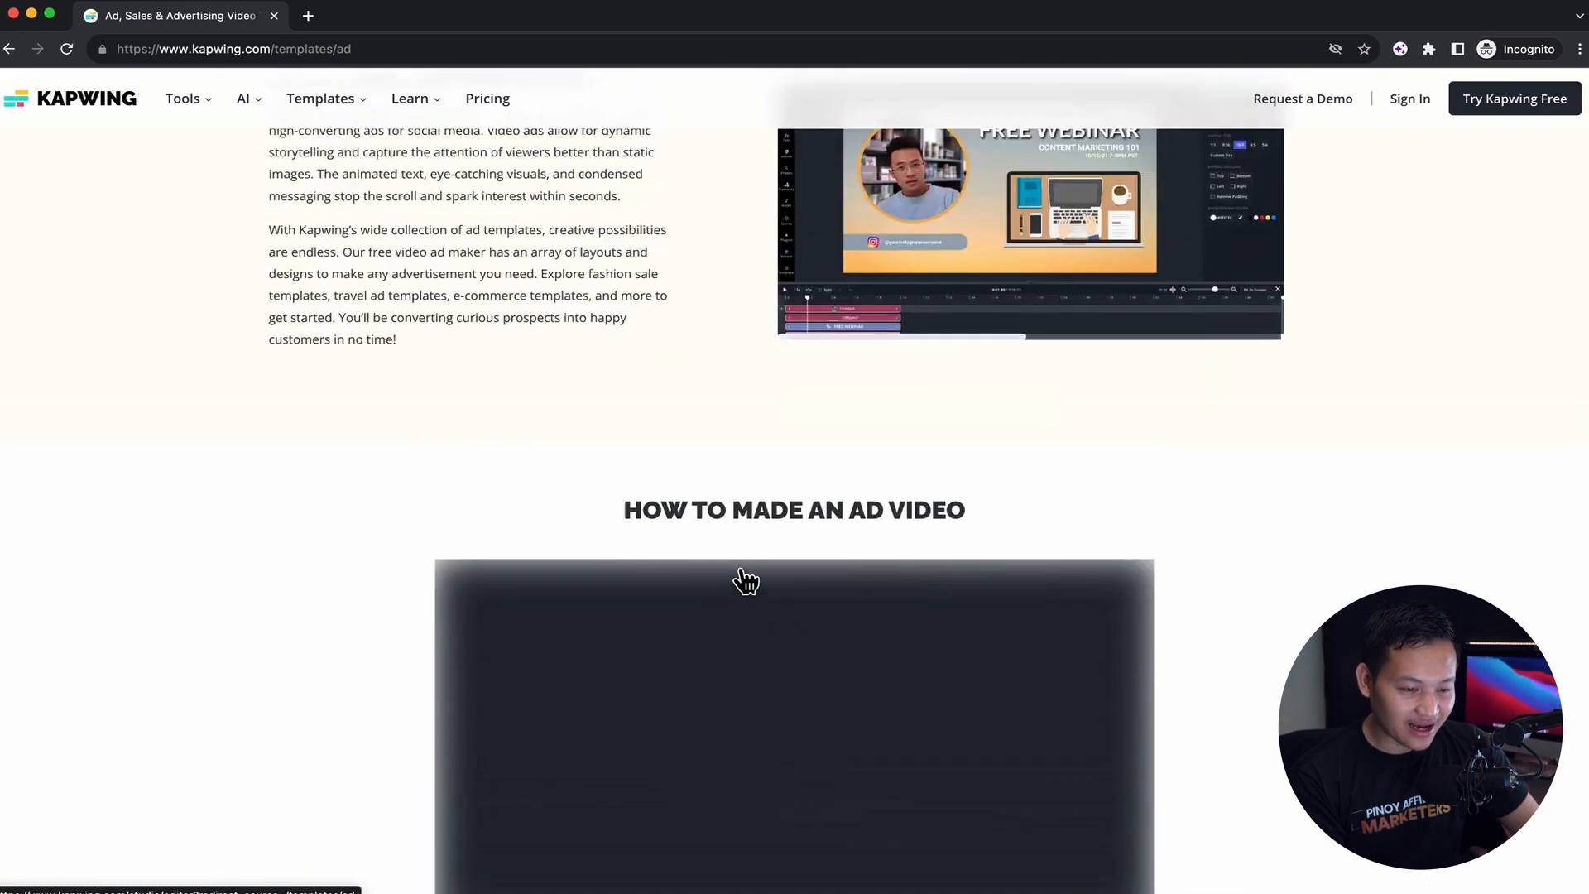
scroll(1100, 586, "up", 15)
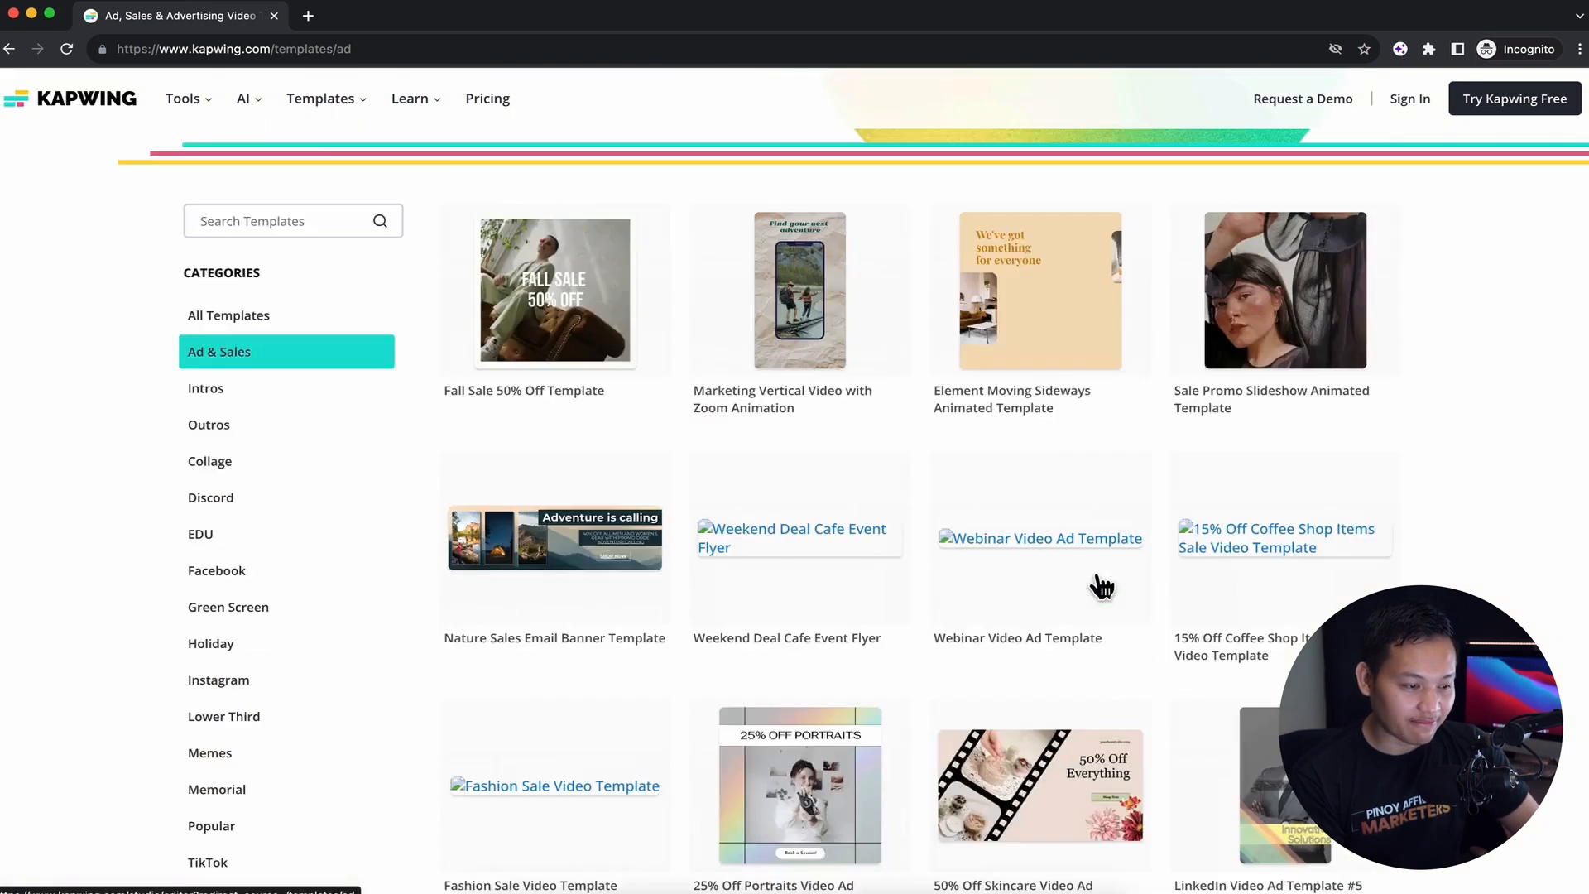
Browse the video templates in the TikTok category
scroll(1101, 586, "down", 7)
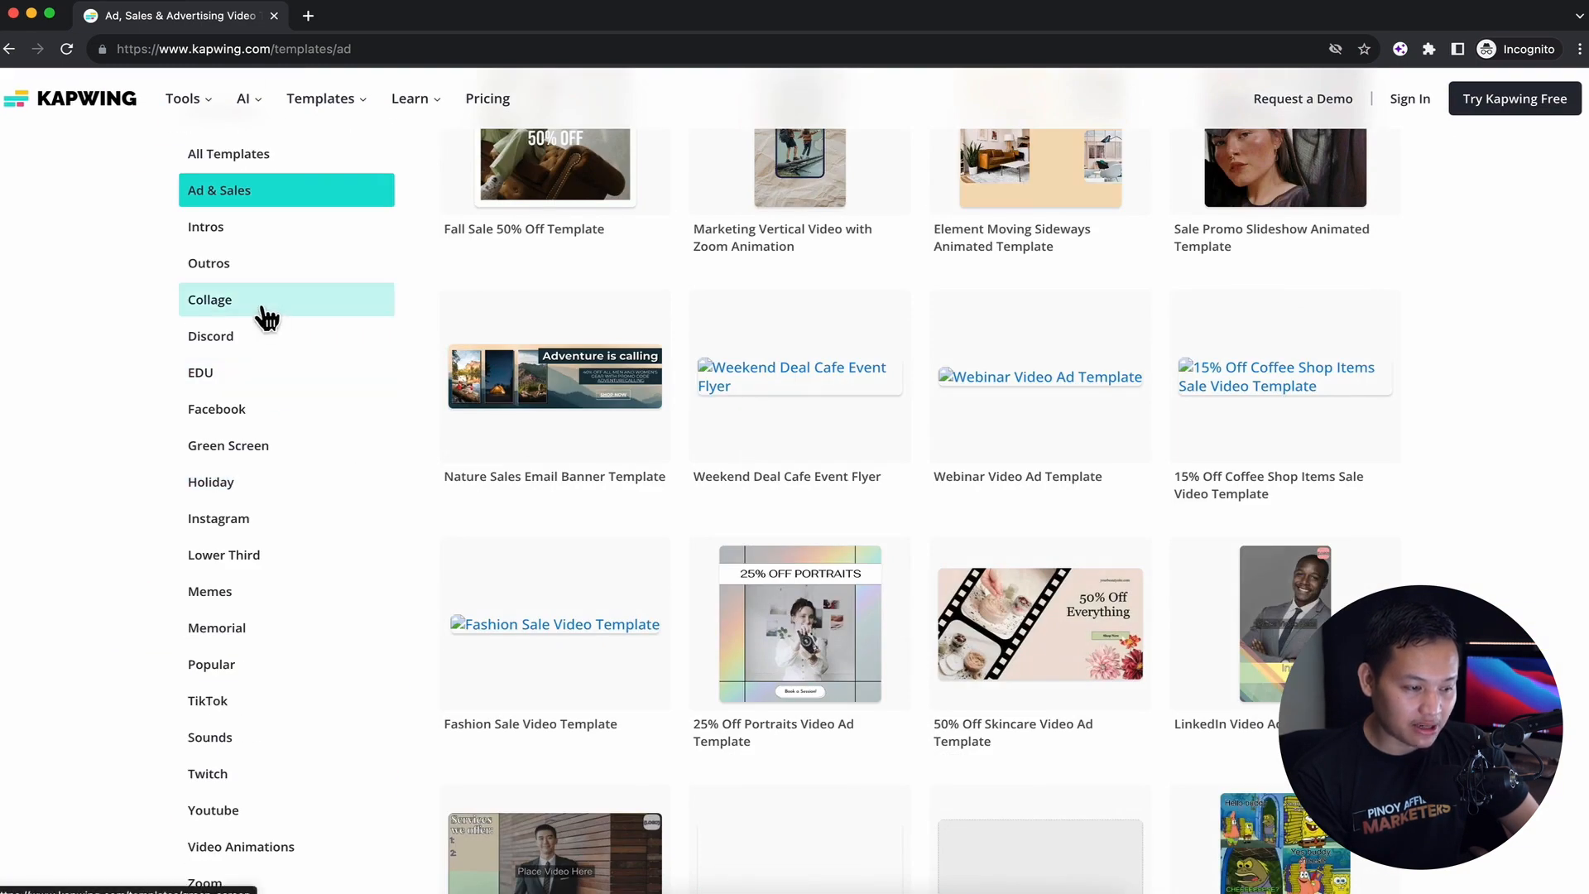
scroll(246, 610, "down", 1)
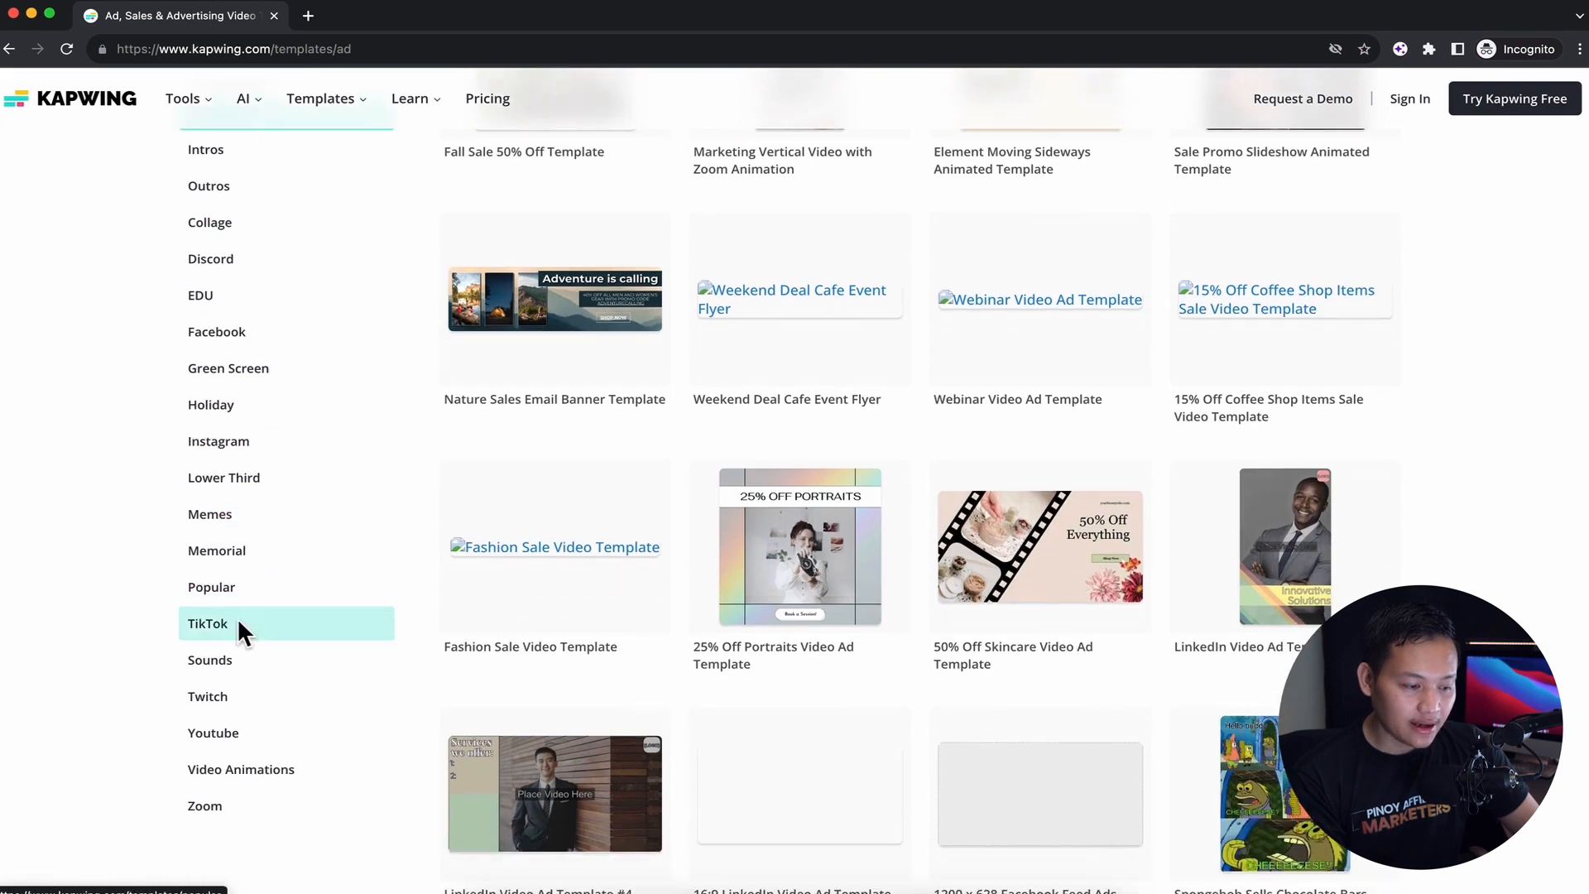
left_click(240, 631)
scroll(691, 549, "down", 4)
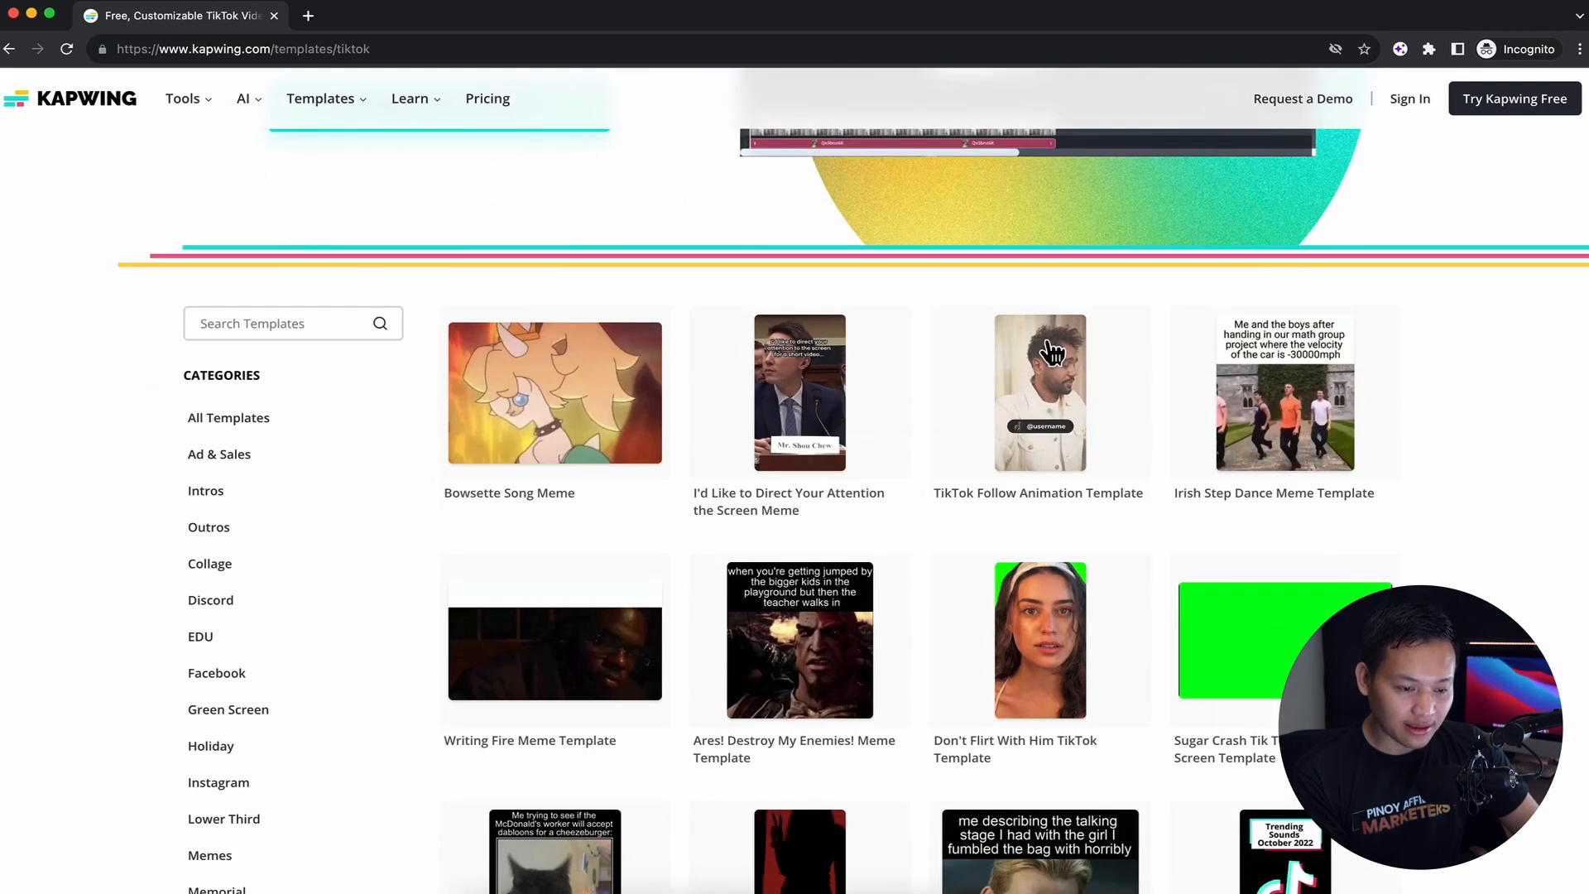
scroll(642, 695, "down", 2)
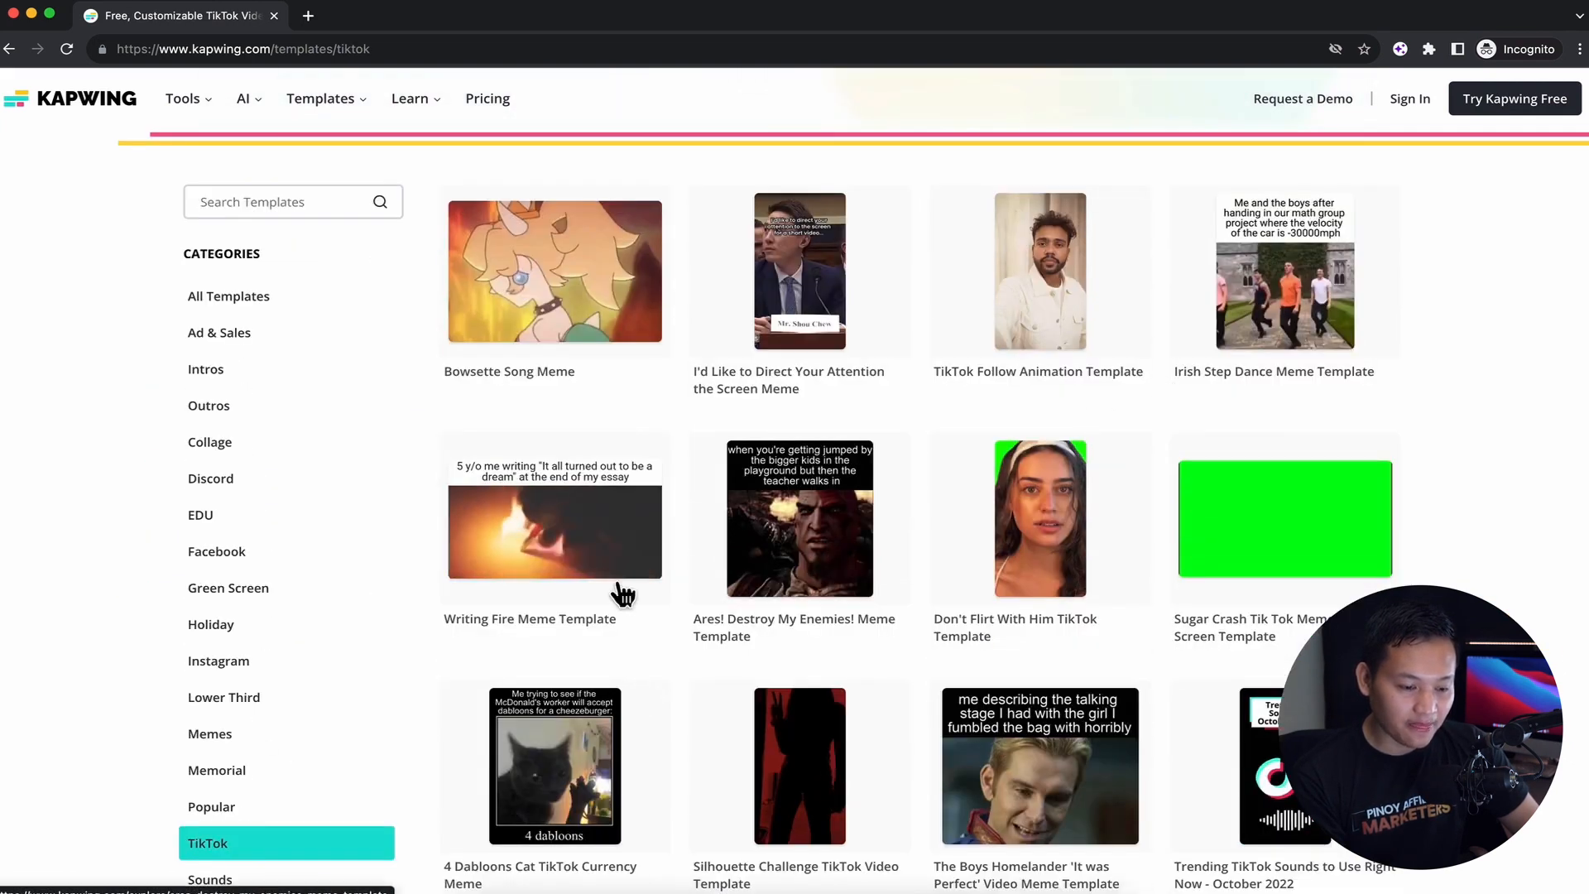
scroll(619, 584, "down", 5)
scroll(619, 585, "up", 10)
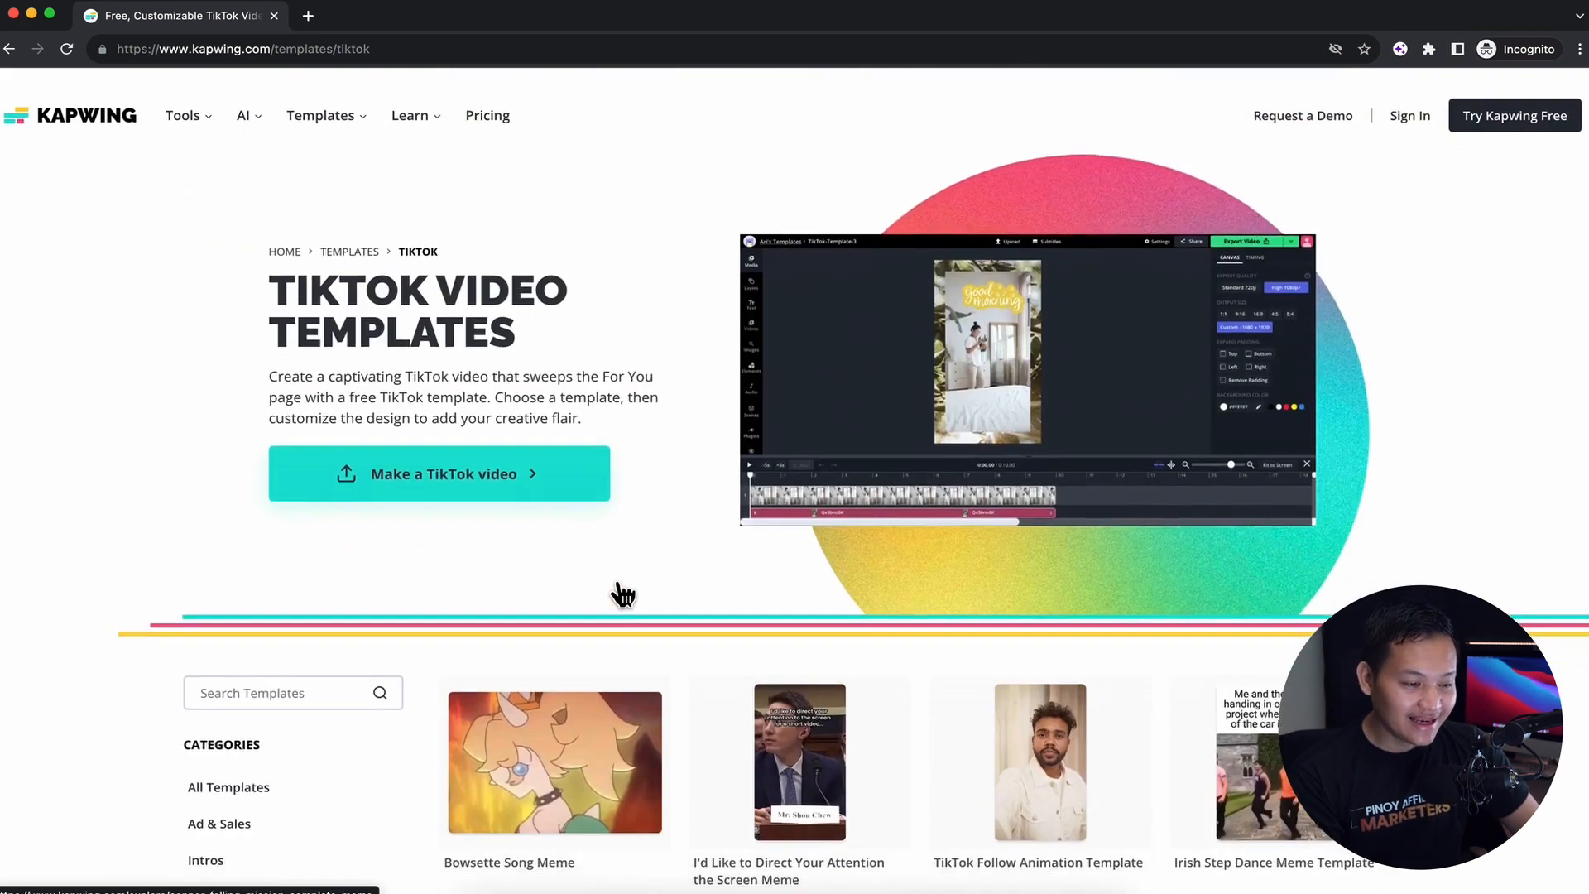
Browse the Zoom background templates and the YouTube video templates
scroll(619, 585, "down", 10)
left_click(239, 563)
scroll(237, 558, "down", 8)
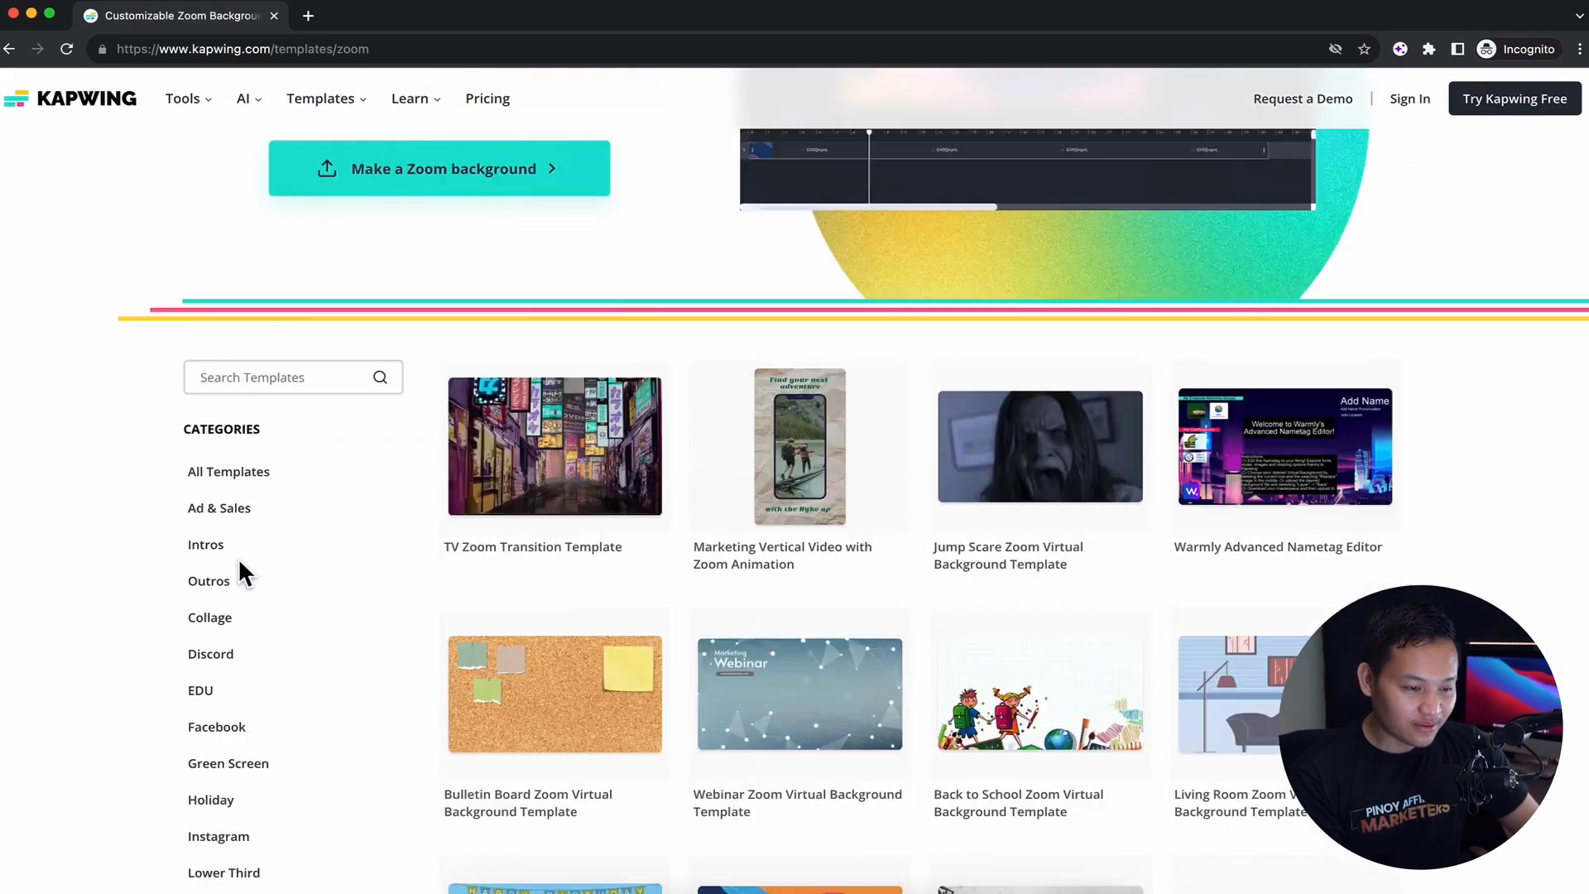
scroll(239, 565, "down", 4)
left_click(234, 366)
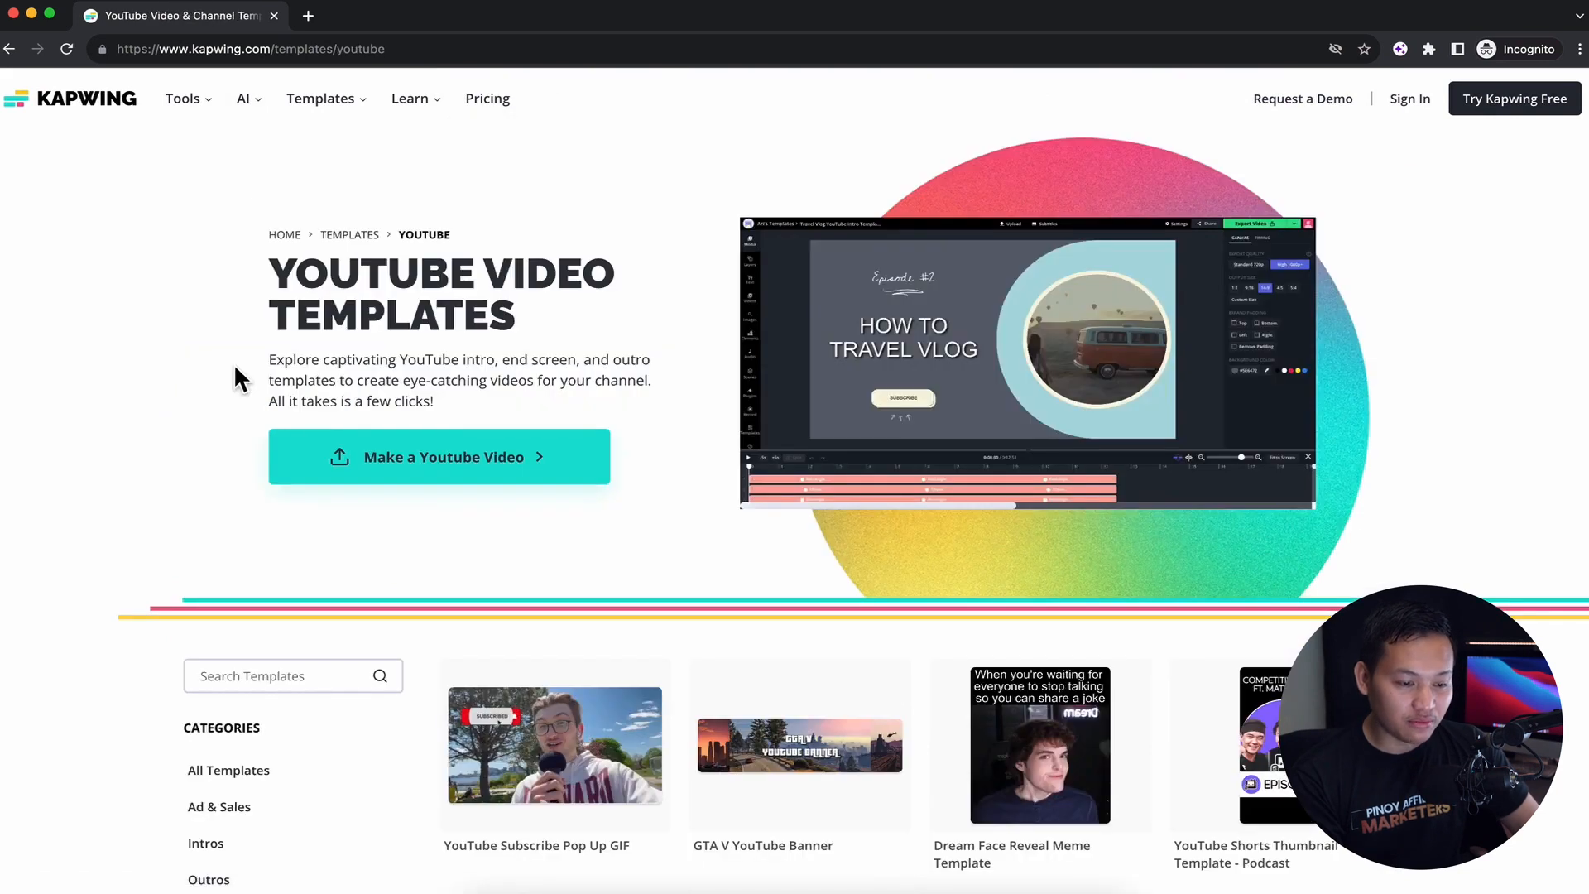
scroll(948, 490, "down", 6)
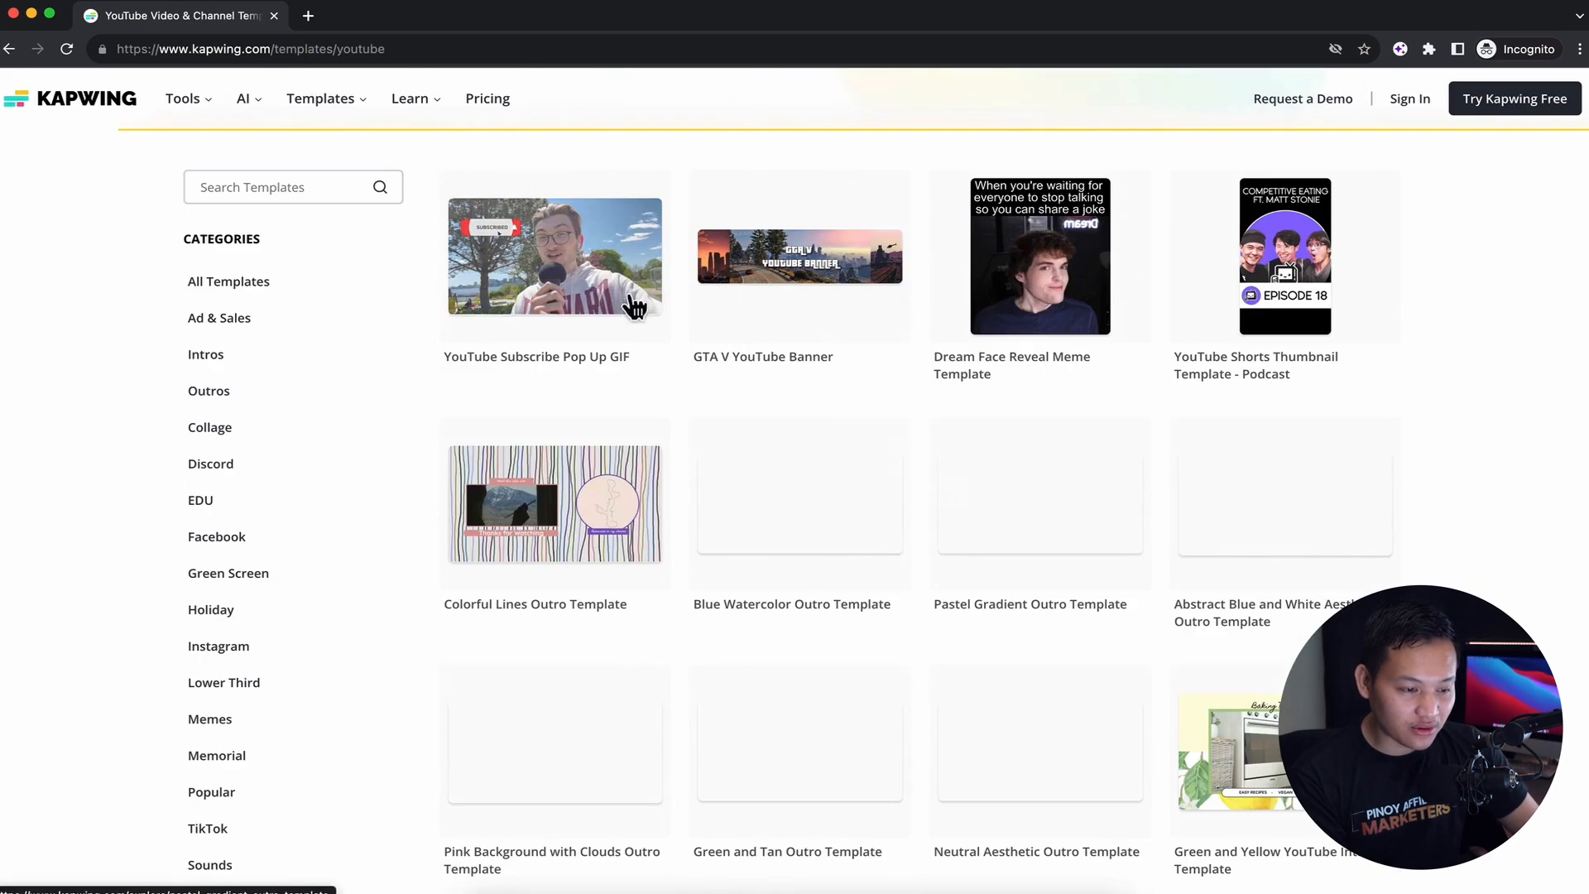
scroll(787, 649, "down", 3)
scroll(787, 649, "up", 9)
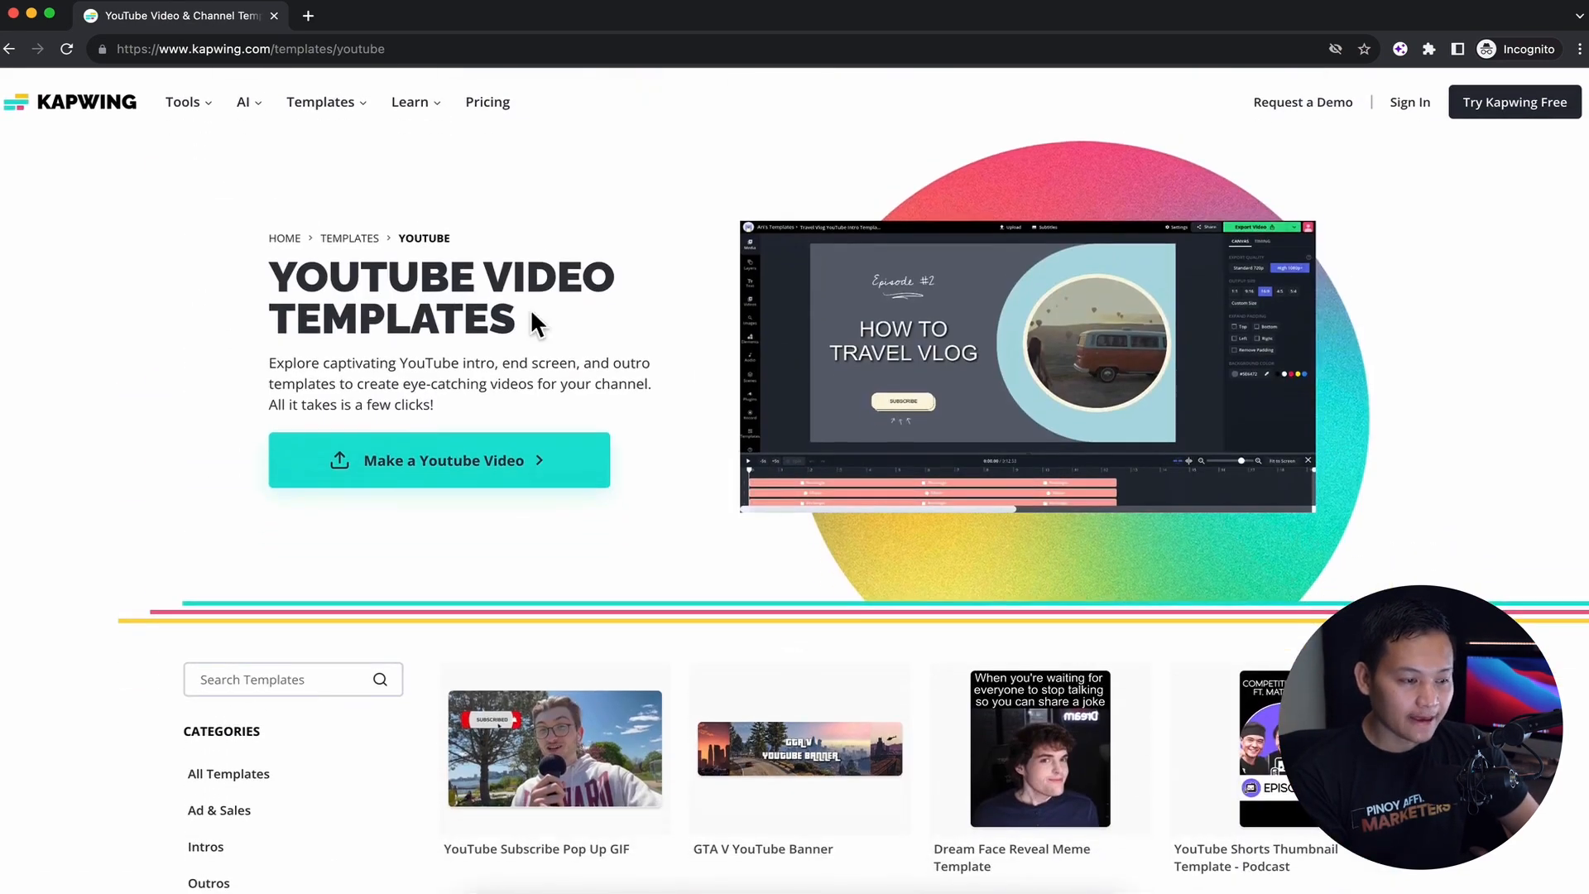
Open the pricing page and compare the features of the Free, Pro and Enterprise plans
mouse_move(445, 104)
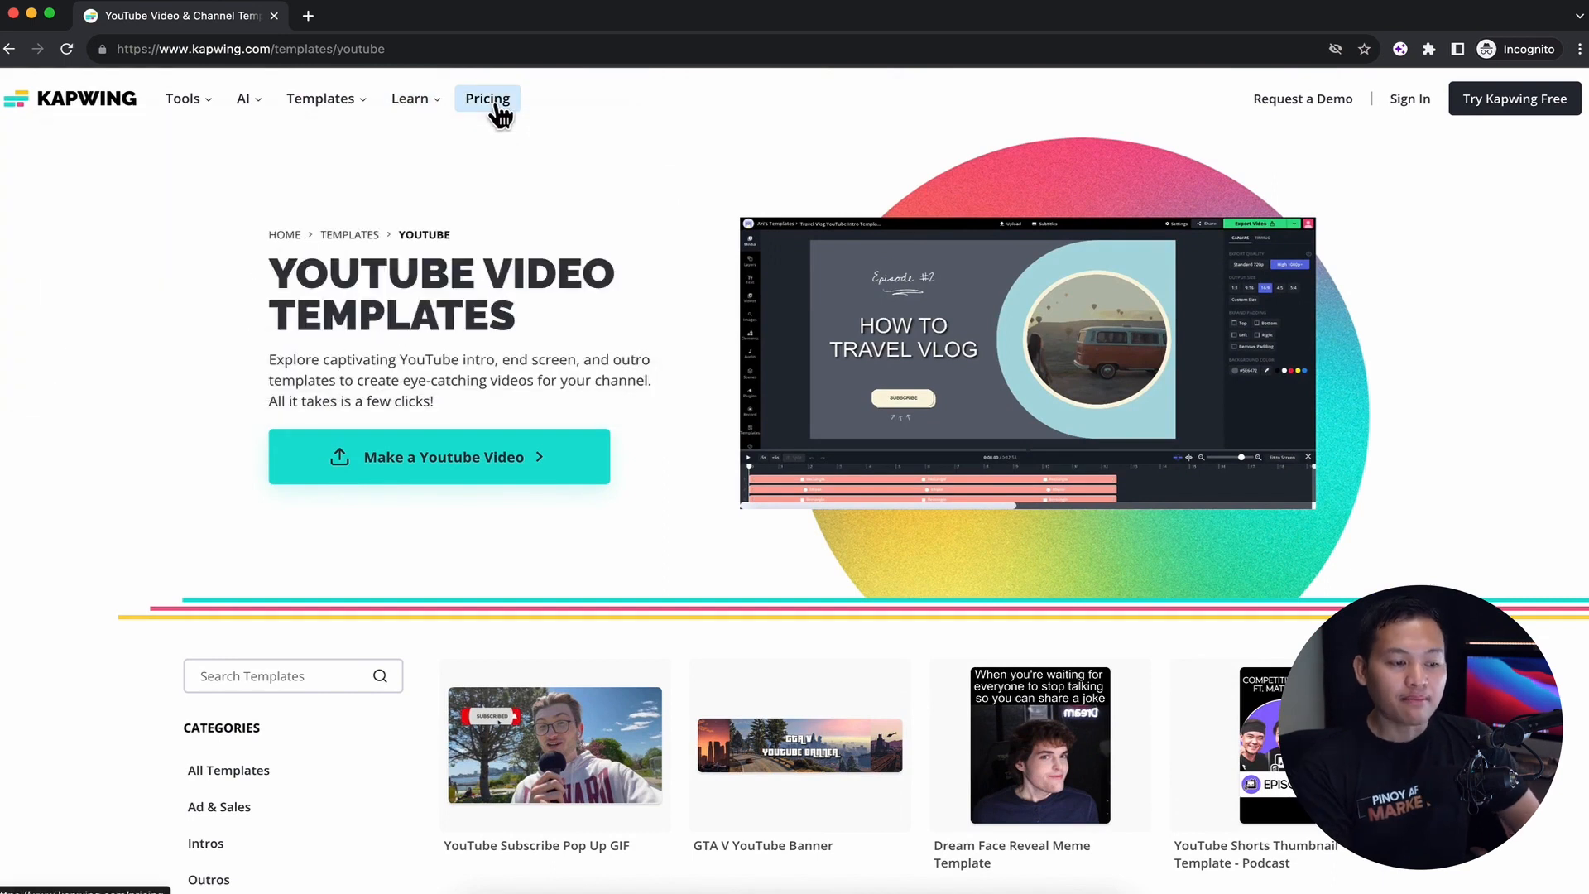
left_click(497, 116)
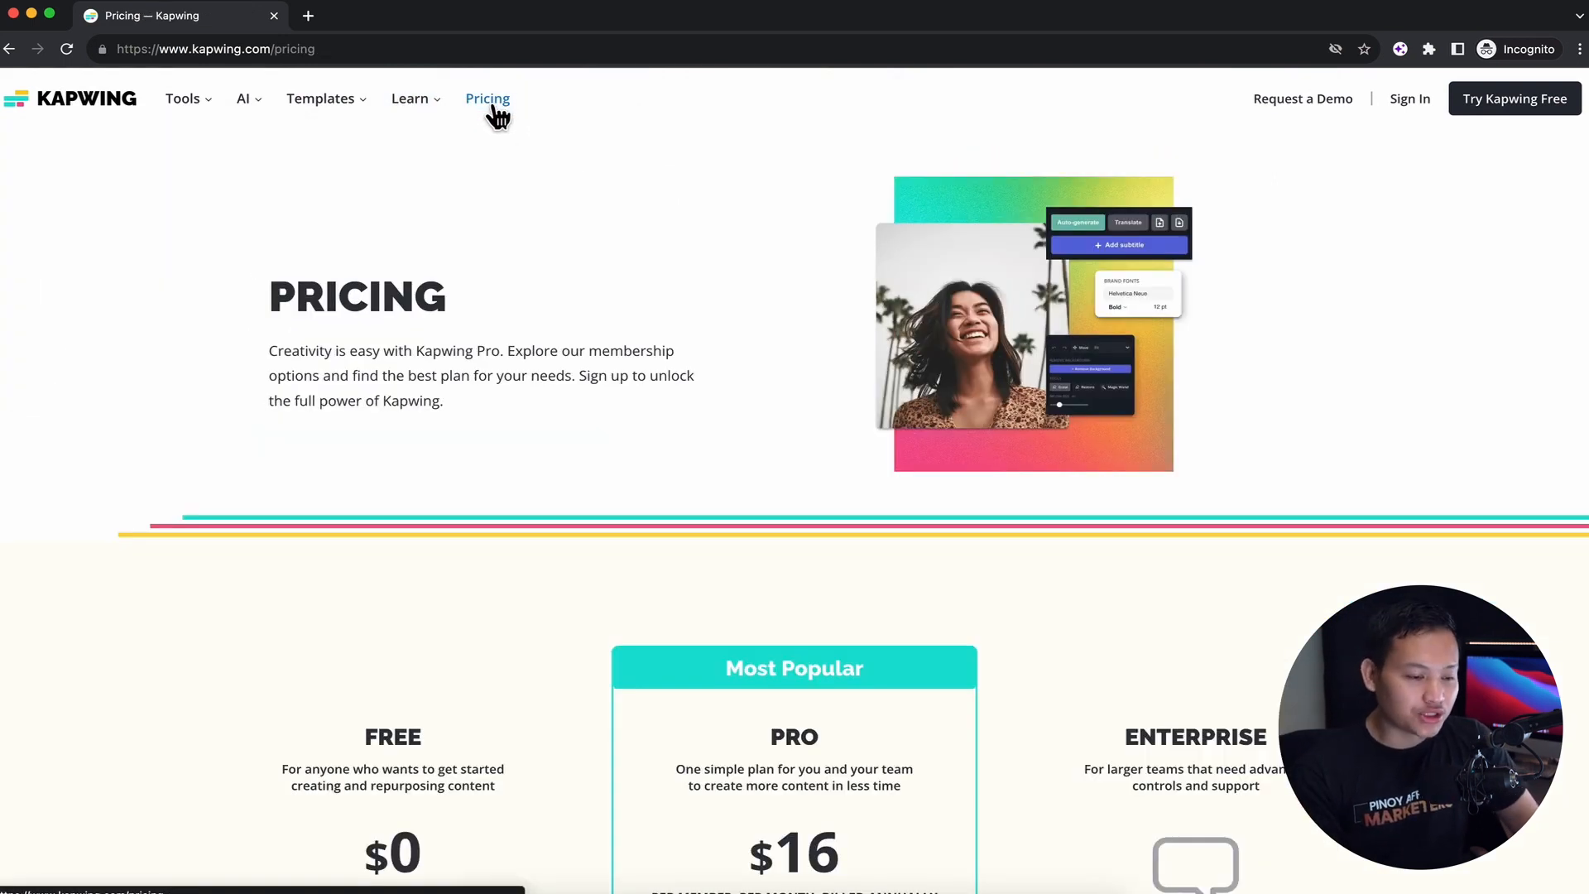
scroll(611, 439, "down", 5)
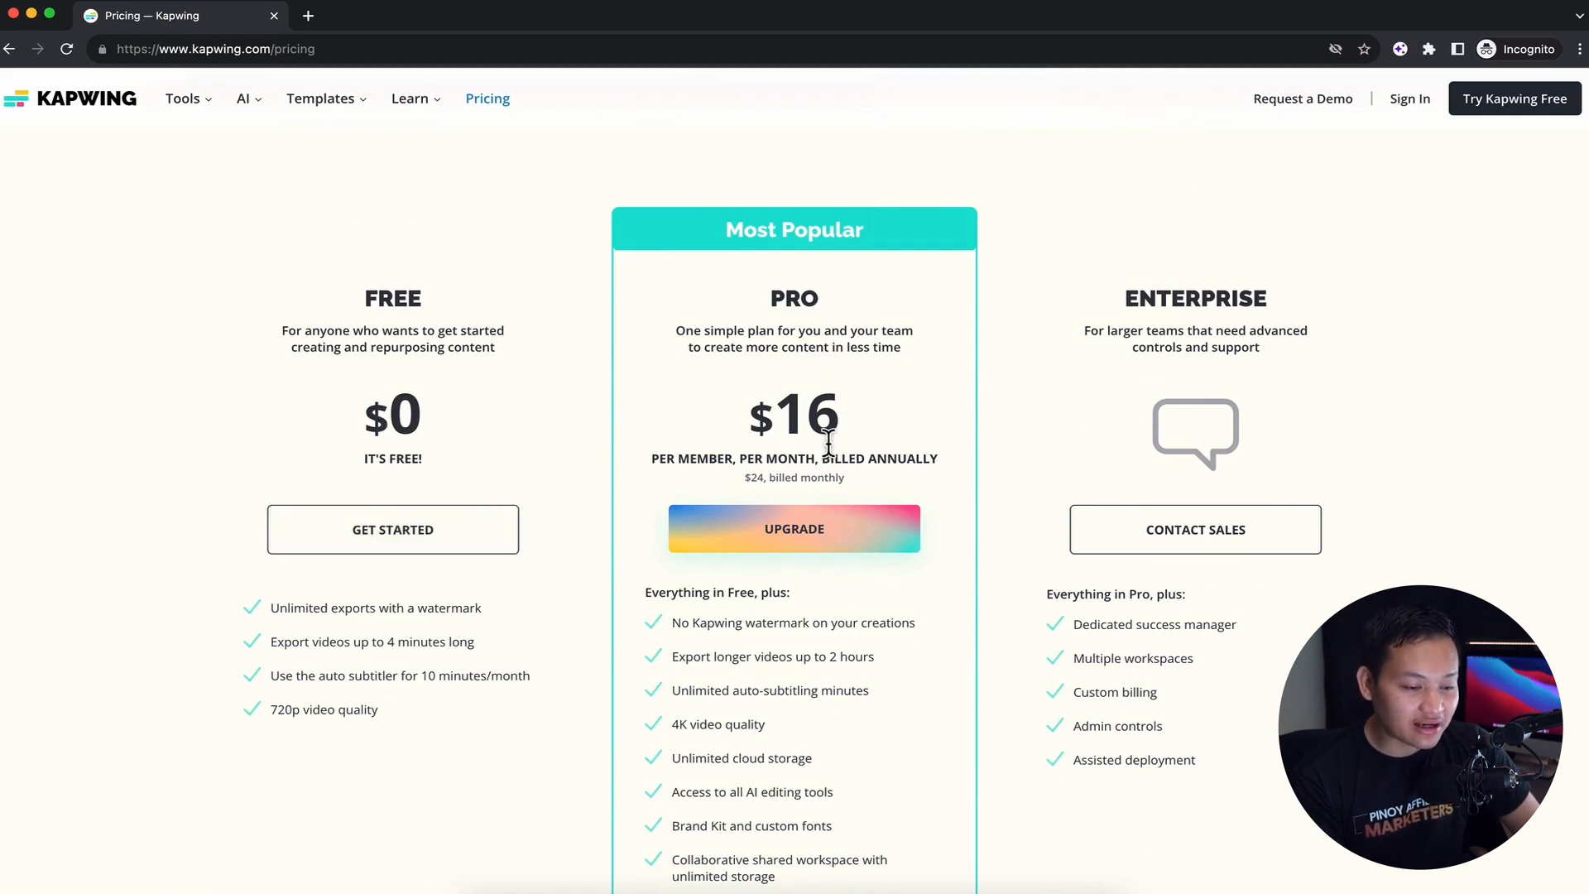
scroll(758, 685, "down", 2)
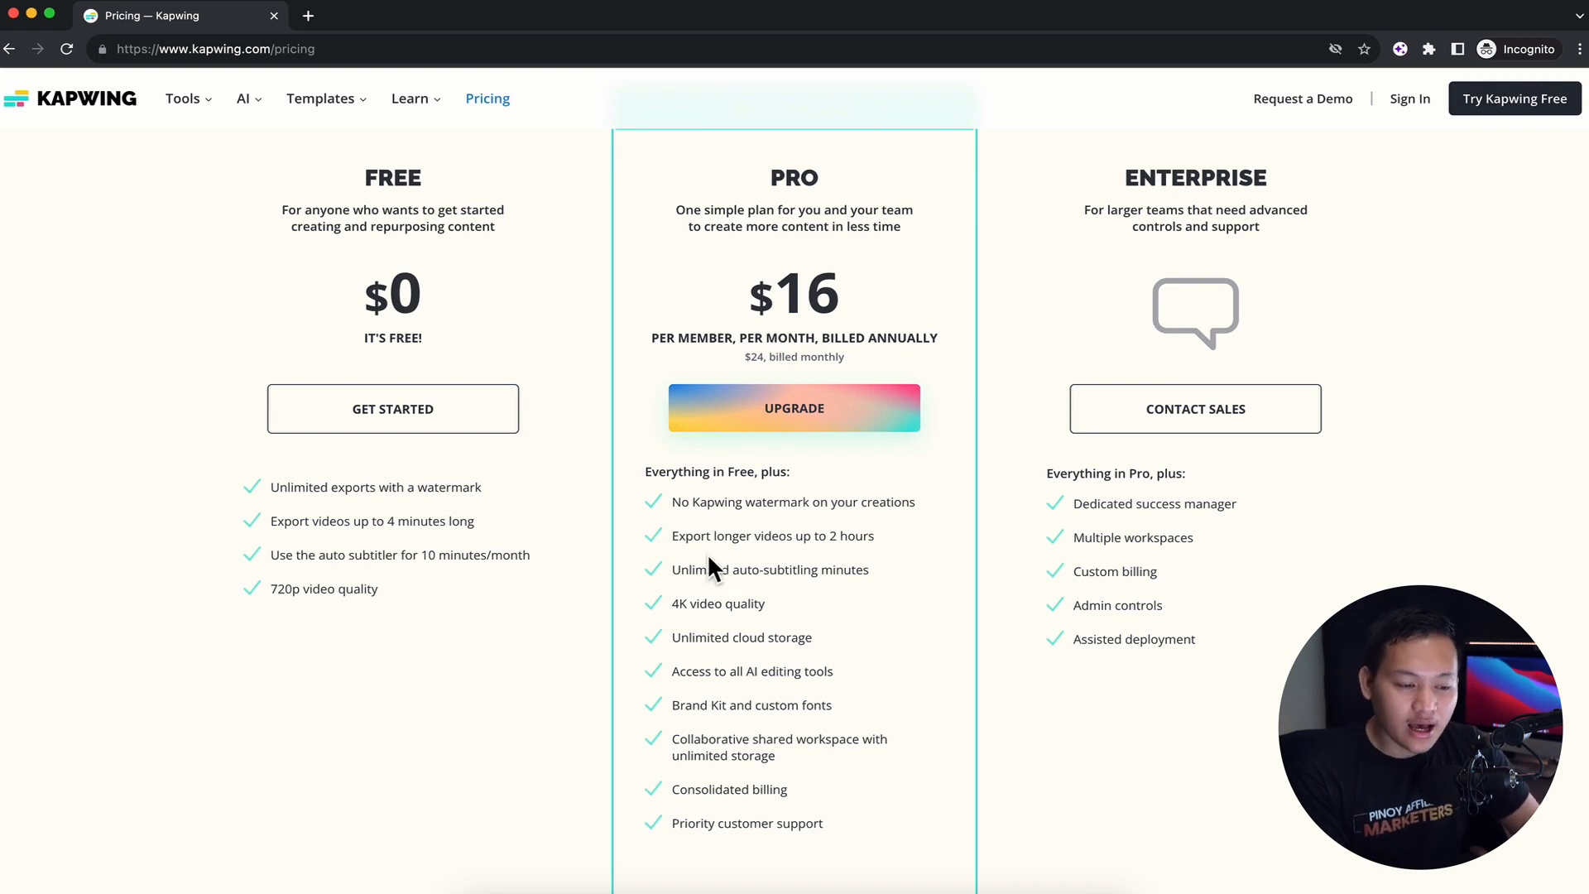
scroll(708, 557, "down", 3)
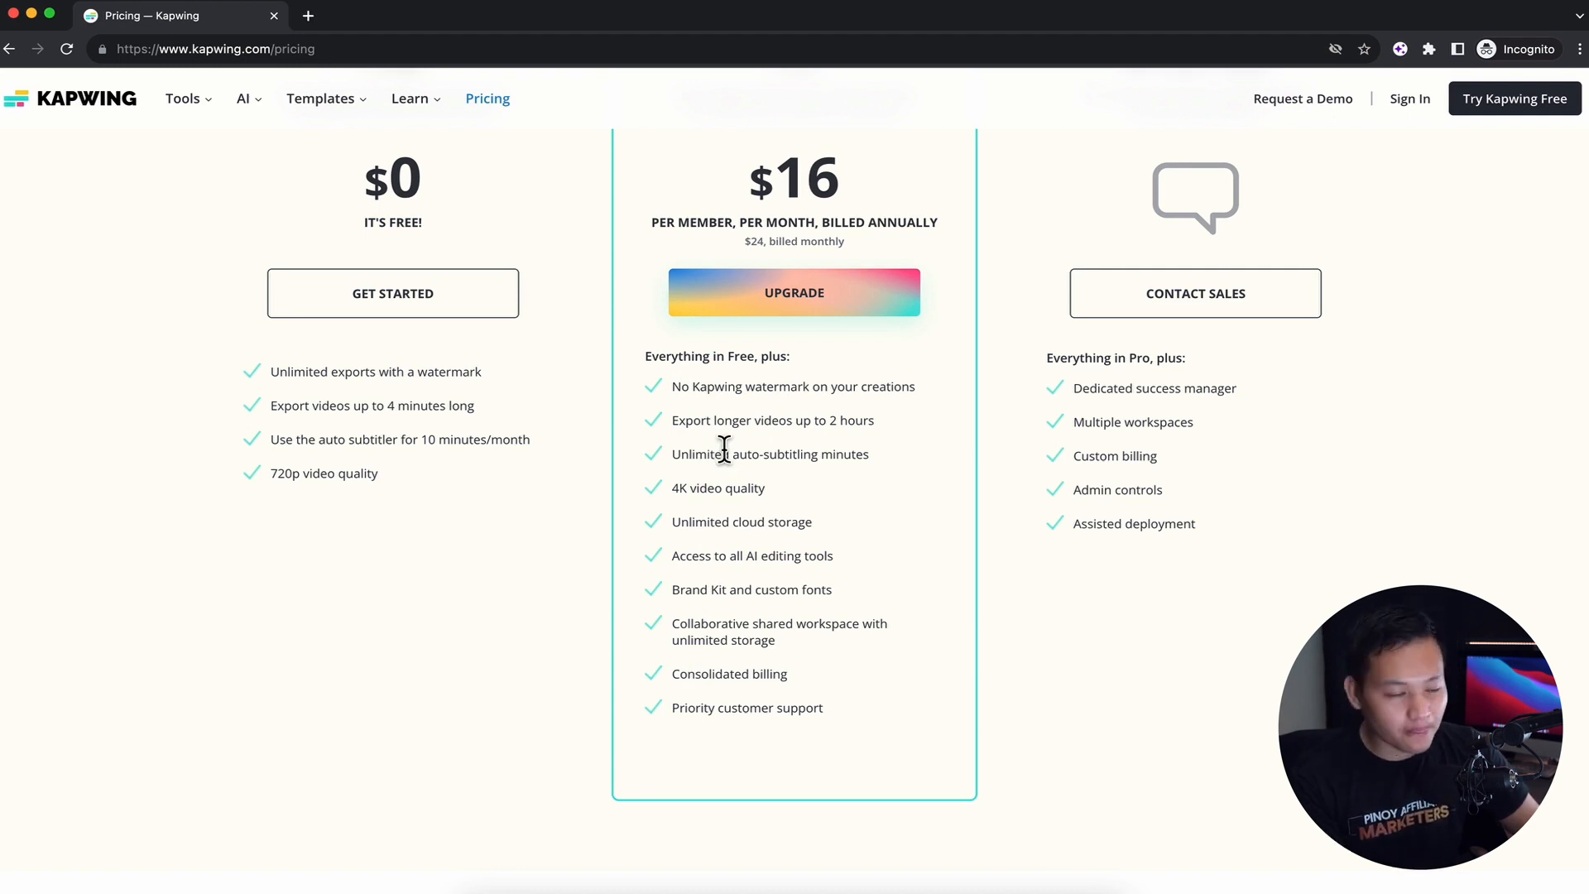
scroll(724, 448, "up", 8)
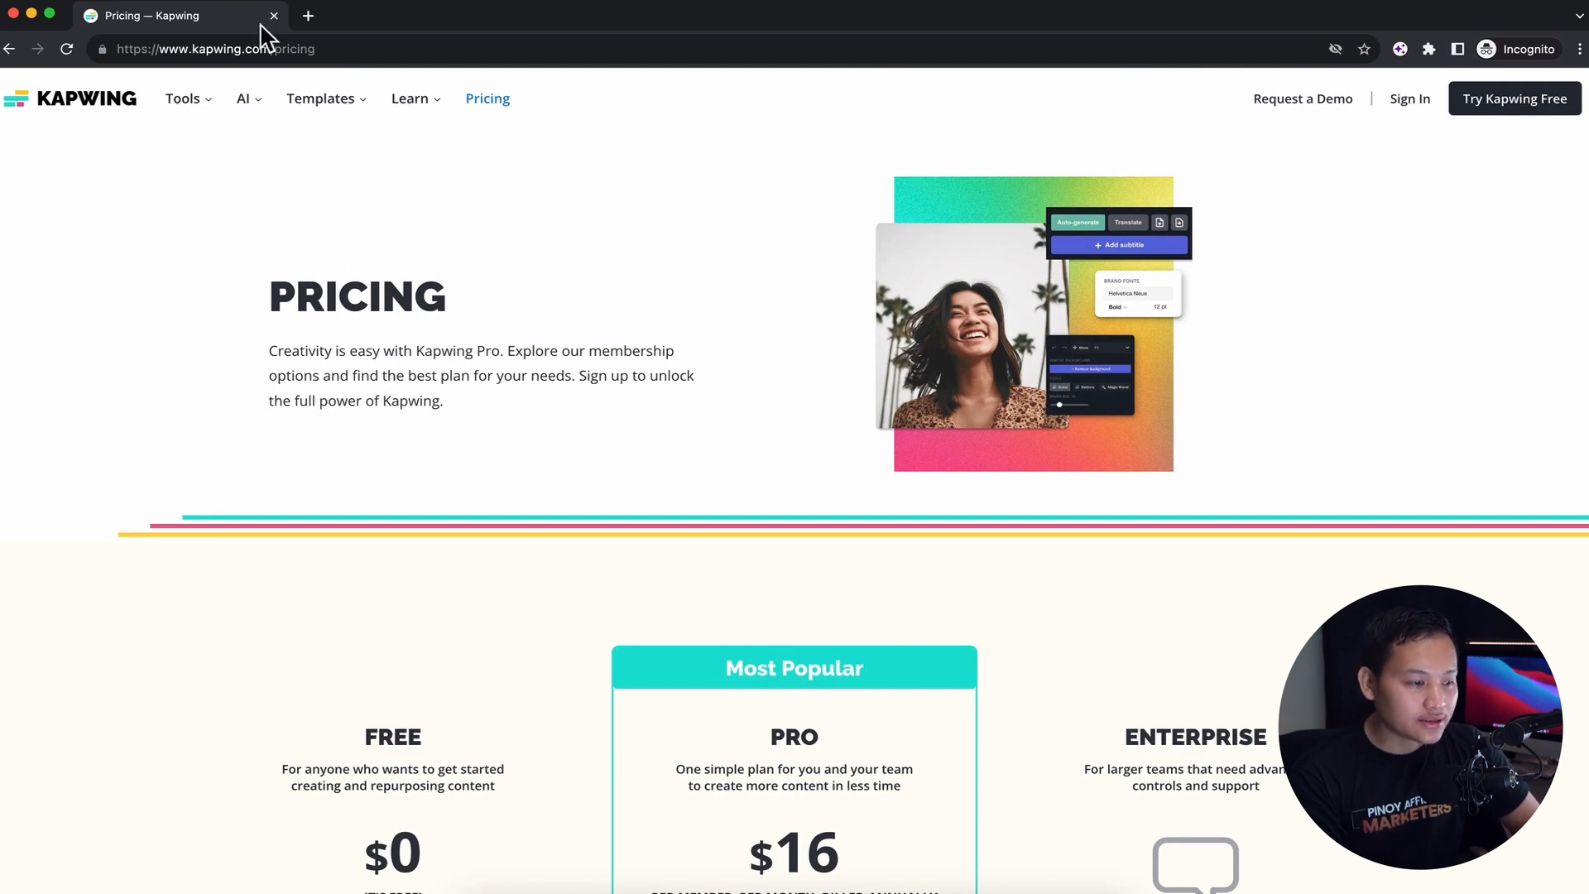
Close the incognito browser window and view the members page of the signed-in workspace
left_click(13, 13)
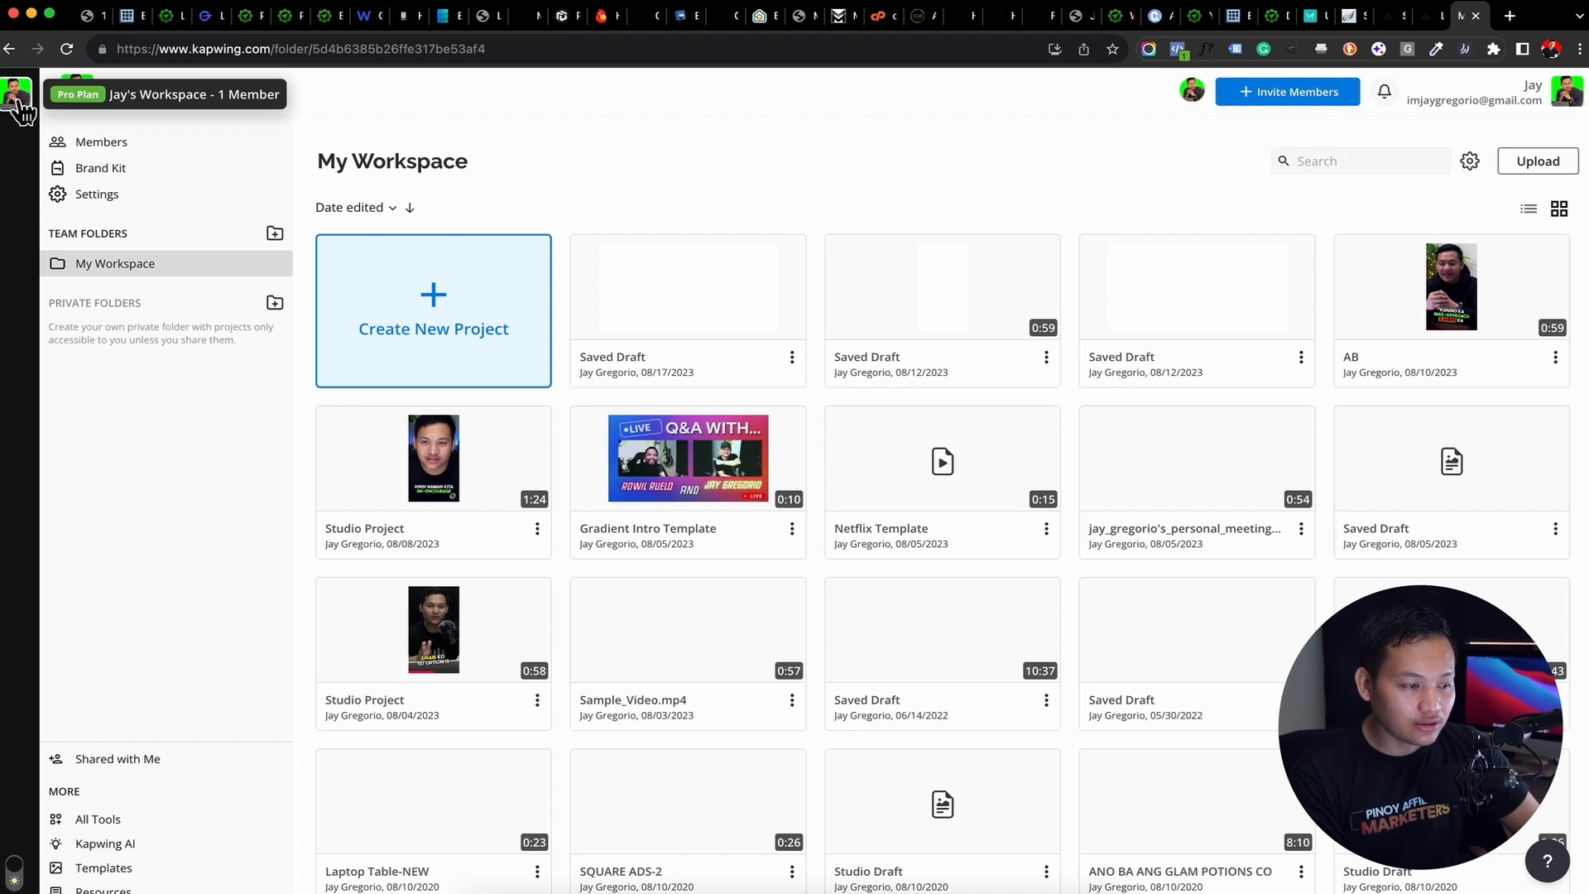
left_click(82, 144)
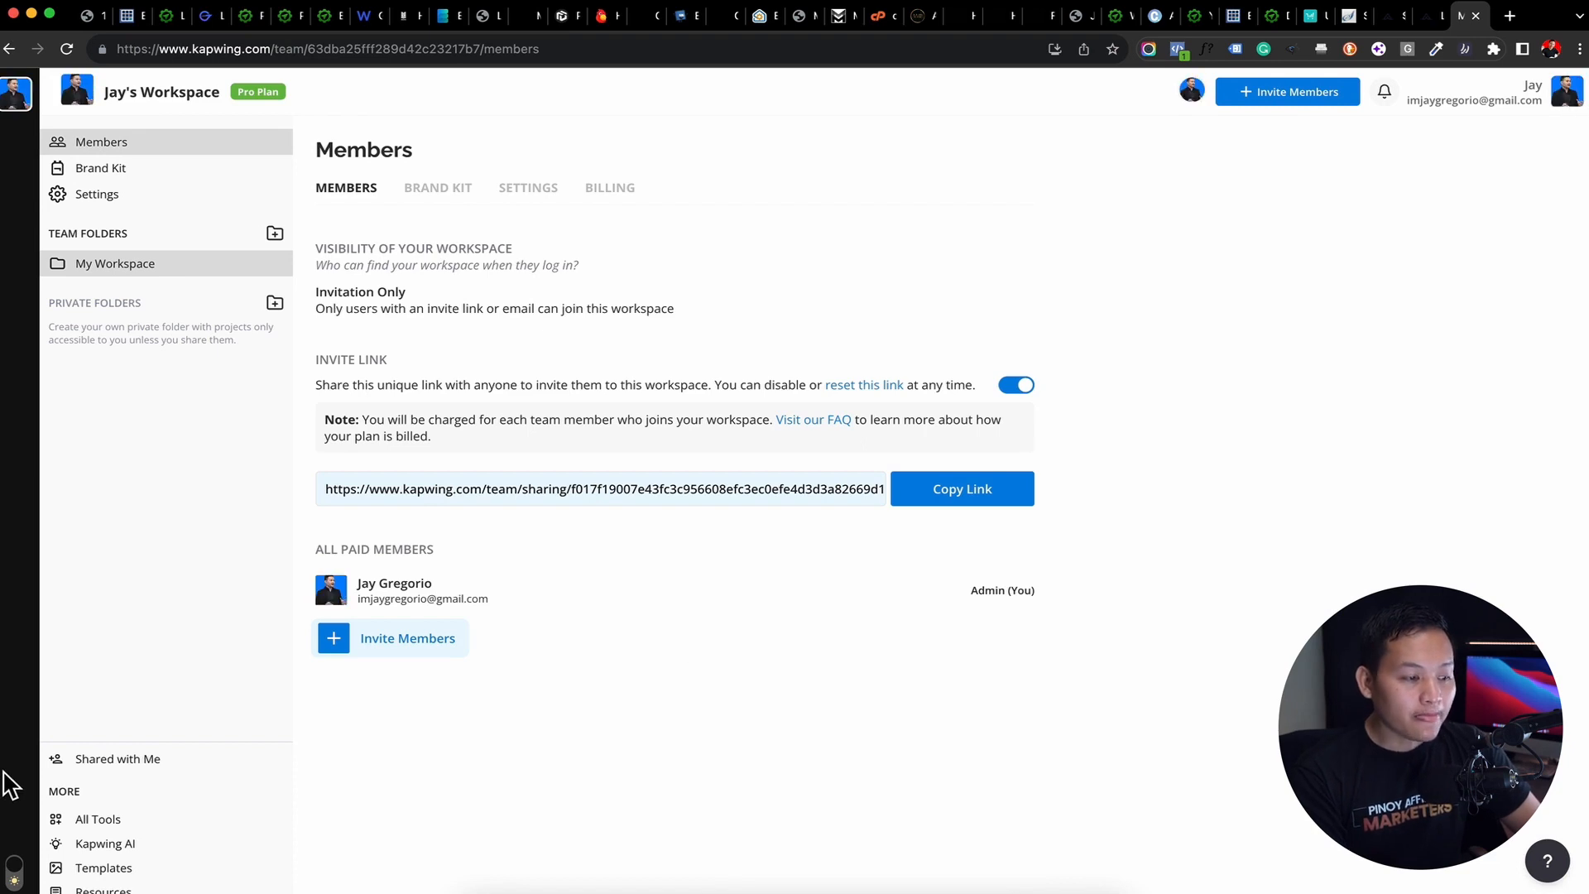
Open the Video Editor from the full tool list and start a new project with a blank 9:16 canvas
left_click(103, 825)
scroll(491, 321, "down", 7)
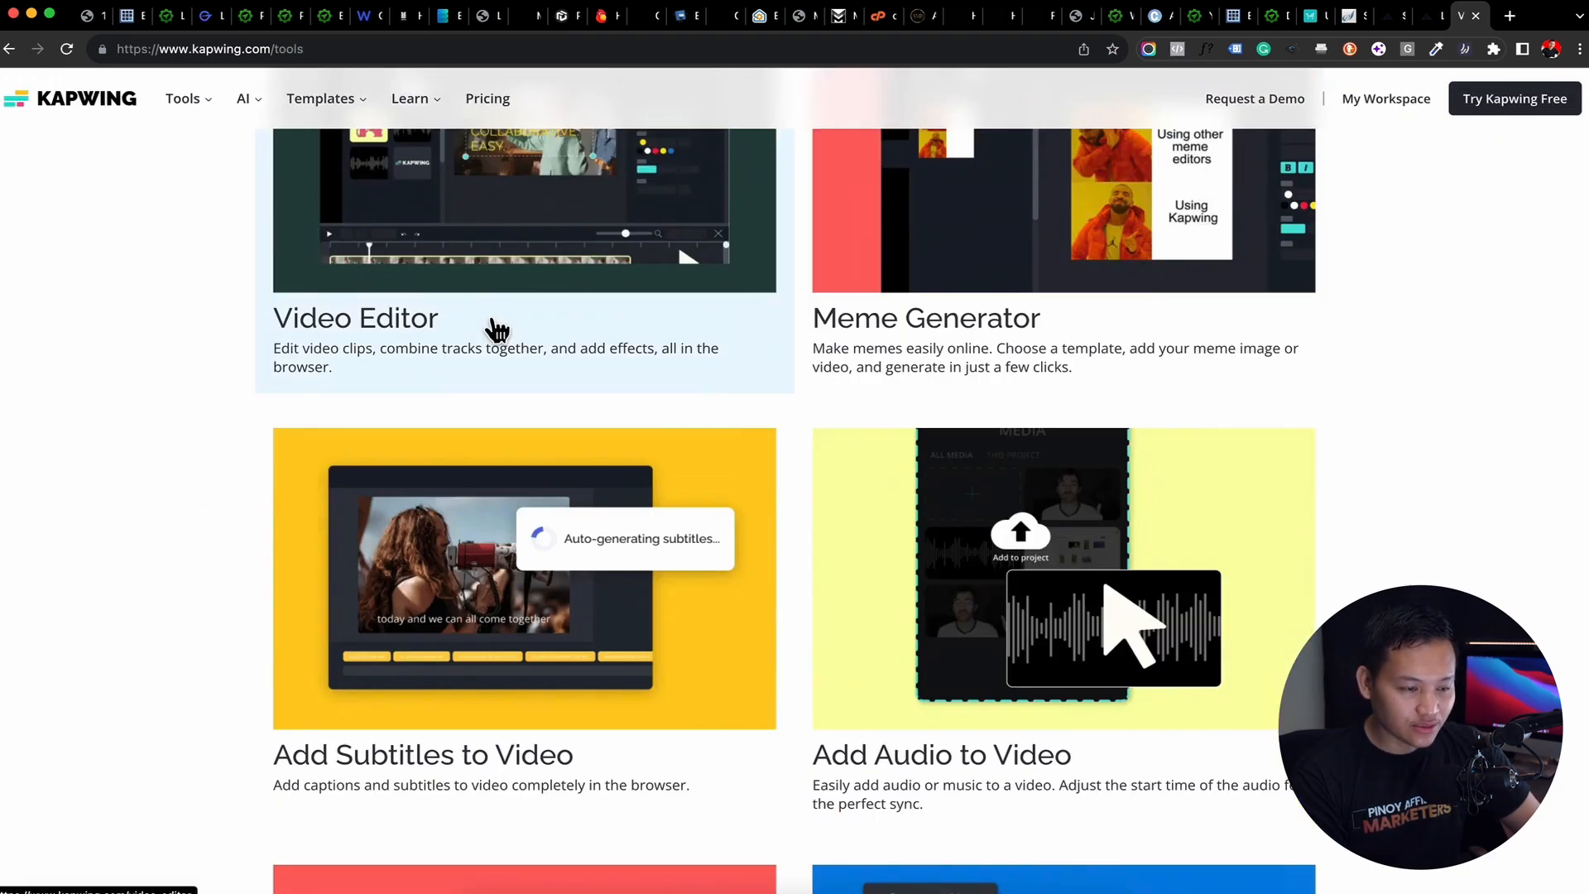
scroll(719, 424, "up", 4)
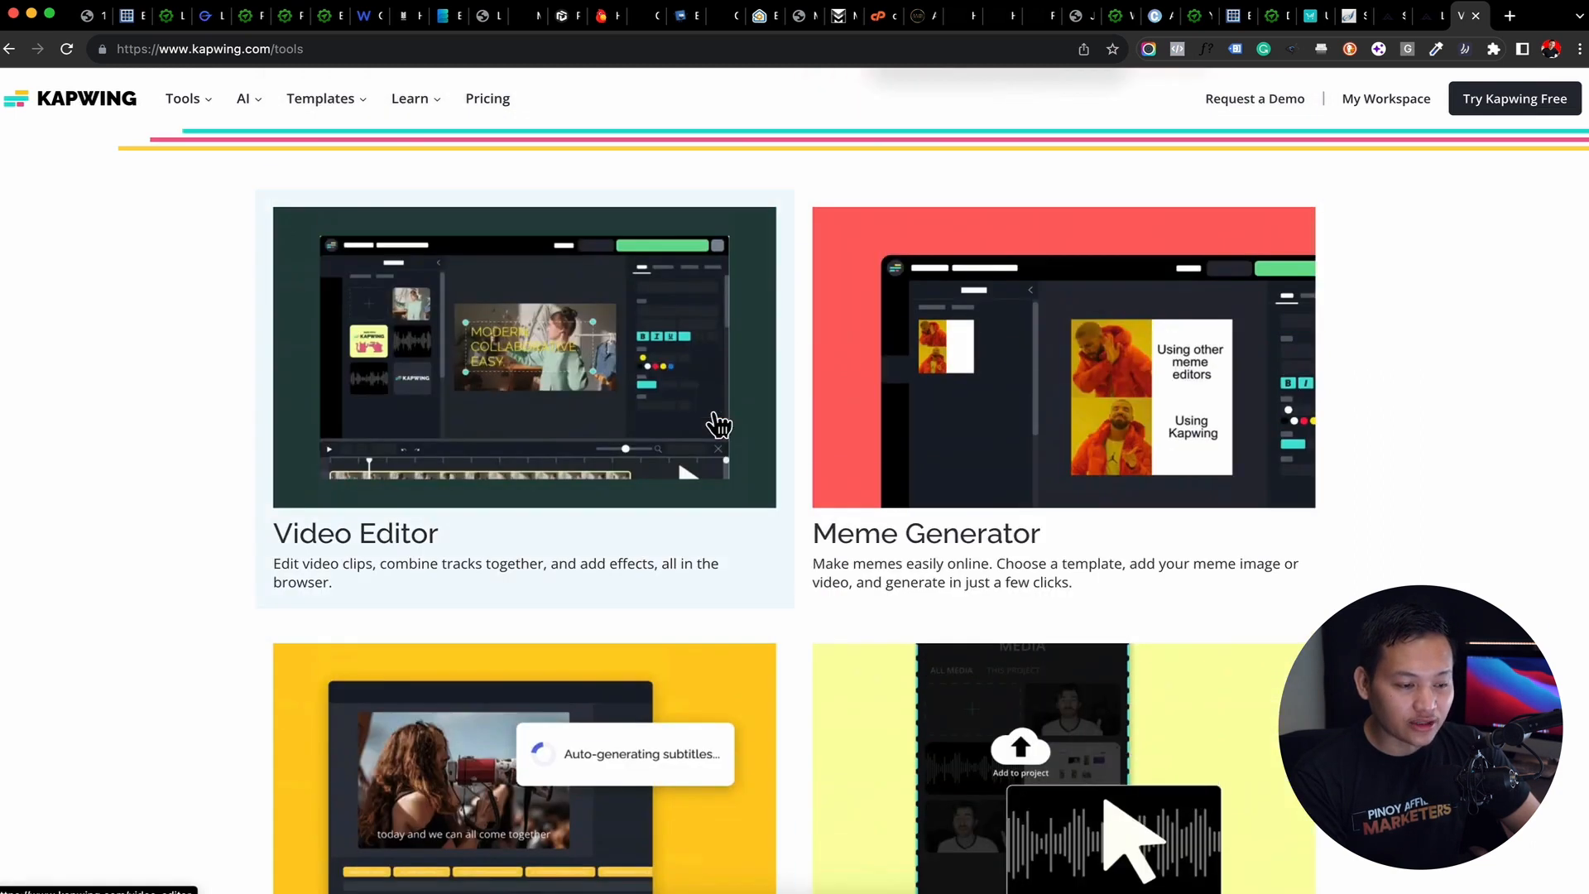
left_click(538, 389)
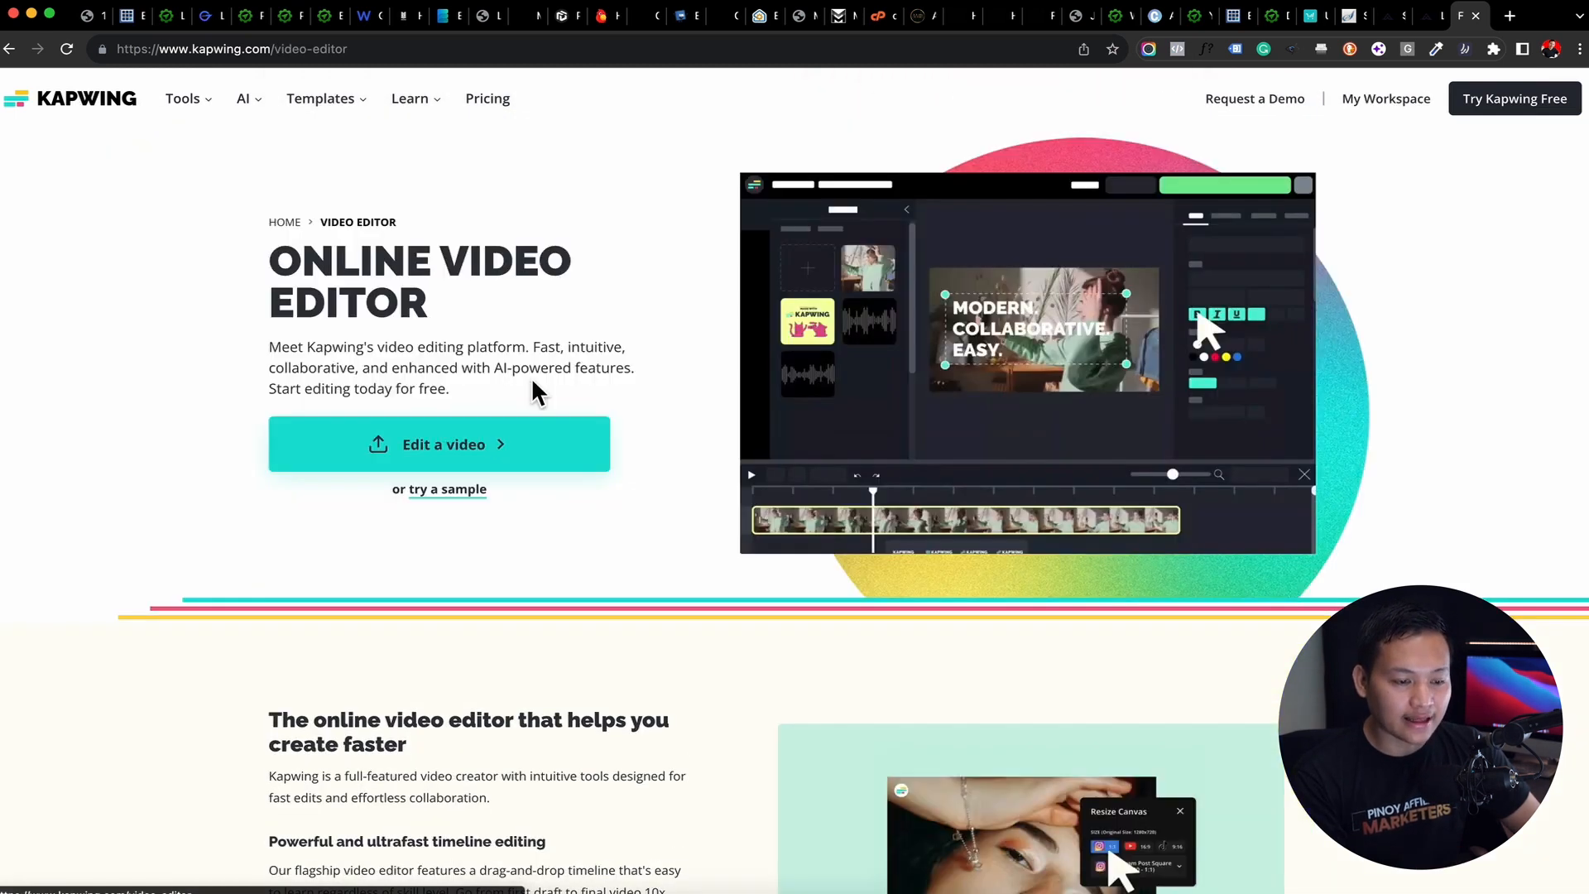
left_click(484, 462)
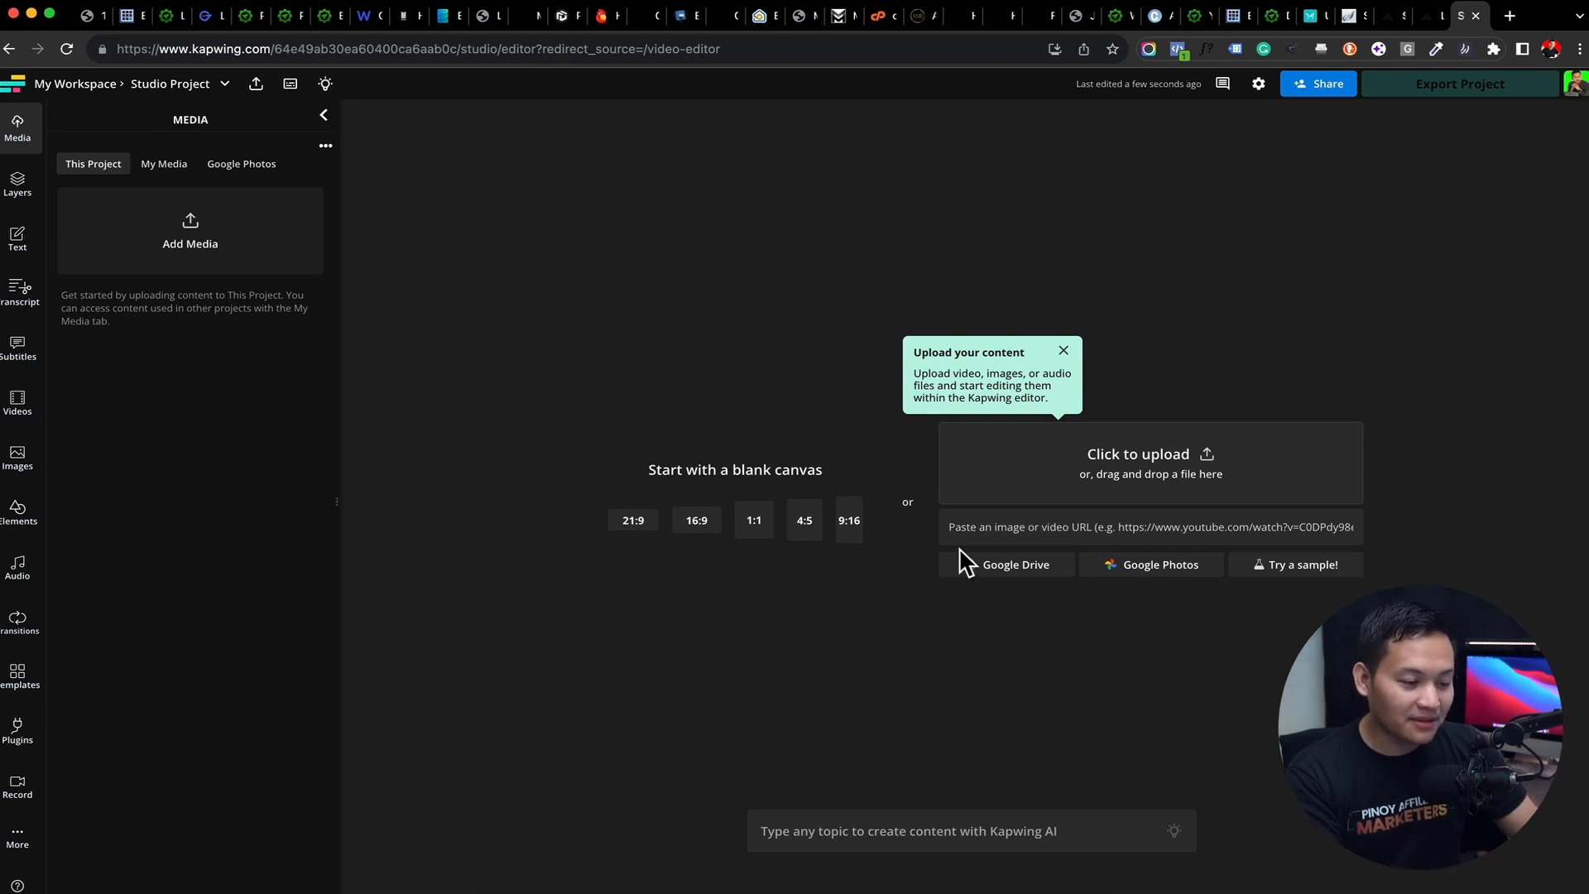
left_click(849, 522)
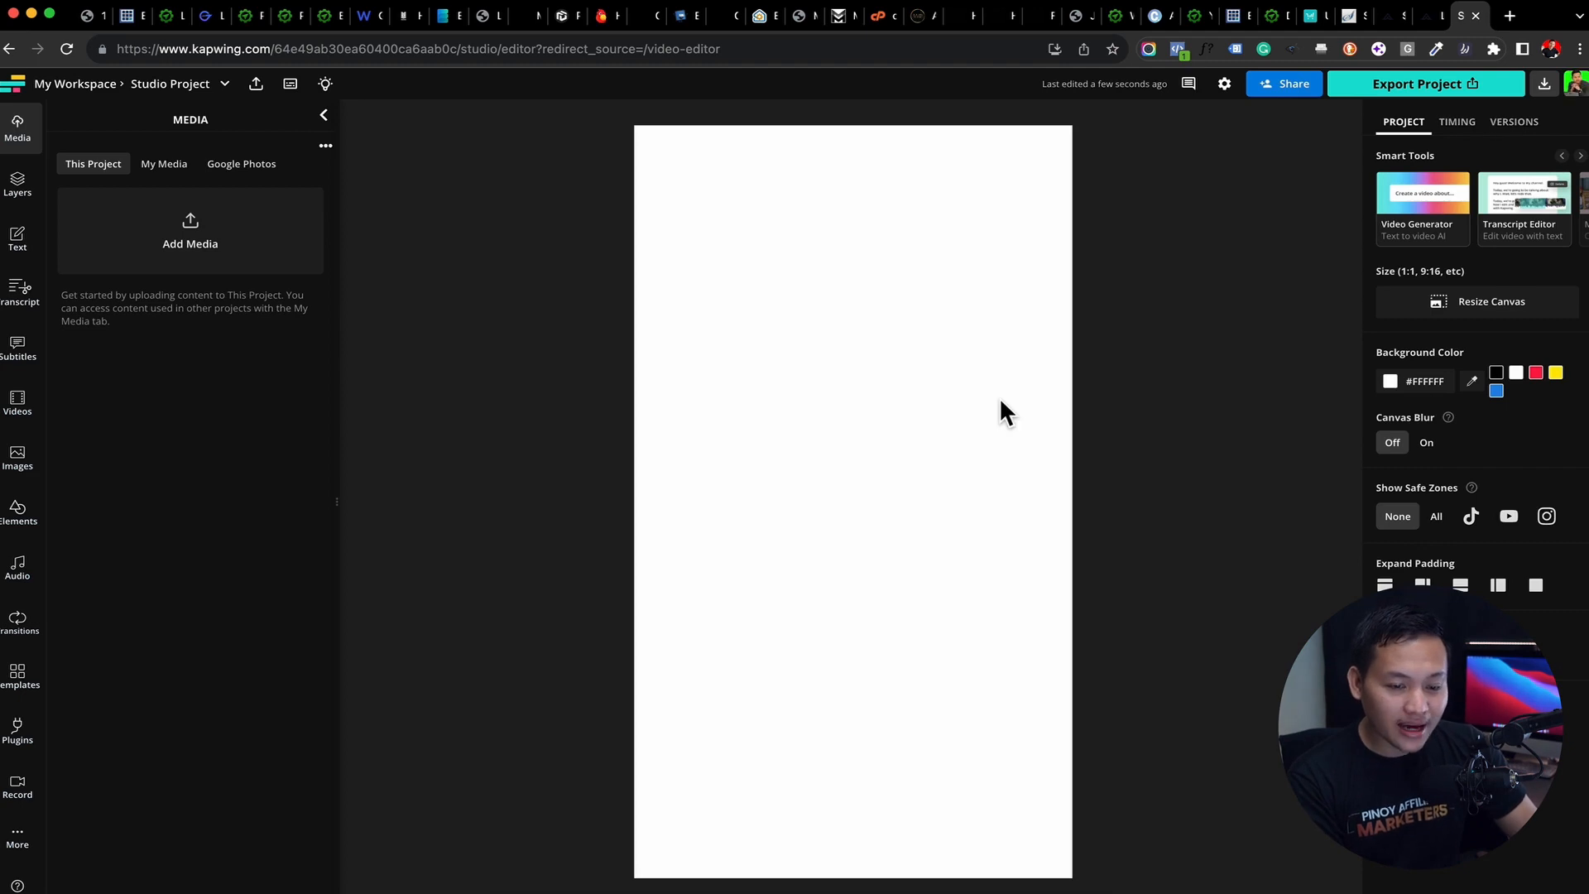
Resize the canvas to the YouTube Video 16:9 preset (1920x1080) after comparing it with the 1:1 and 9:16 presets
left_click(1469, 317)
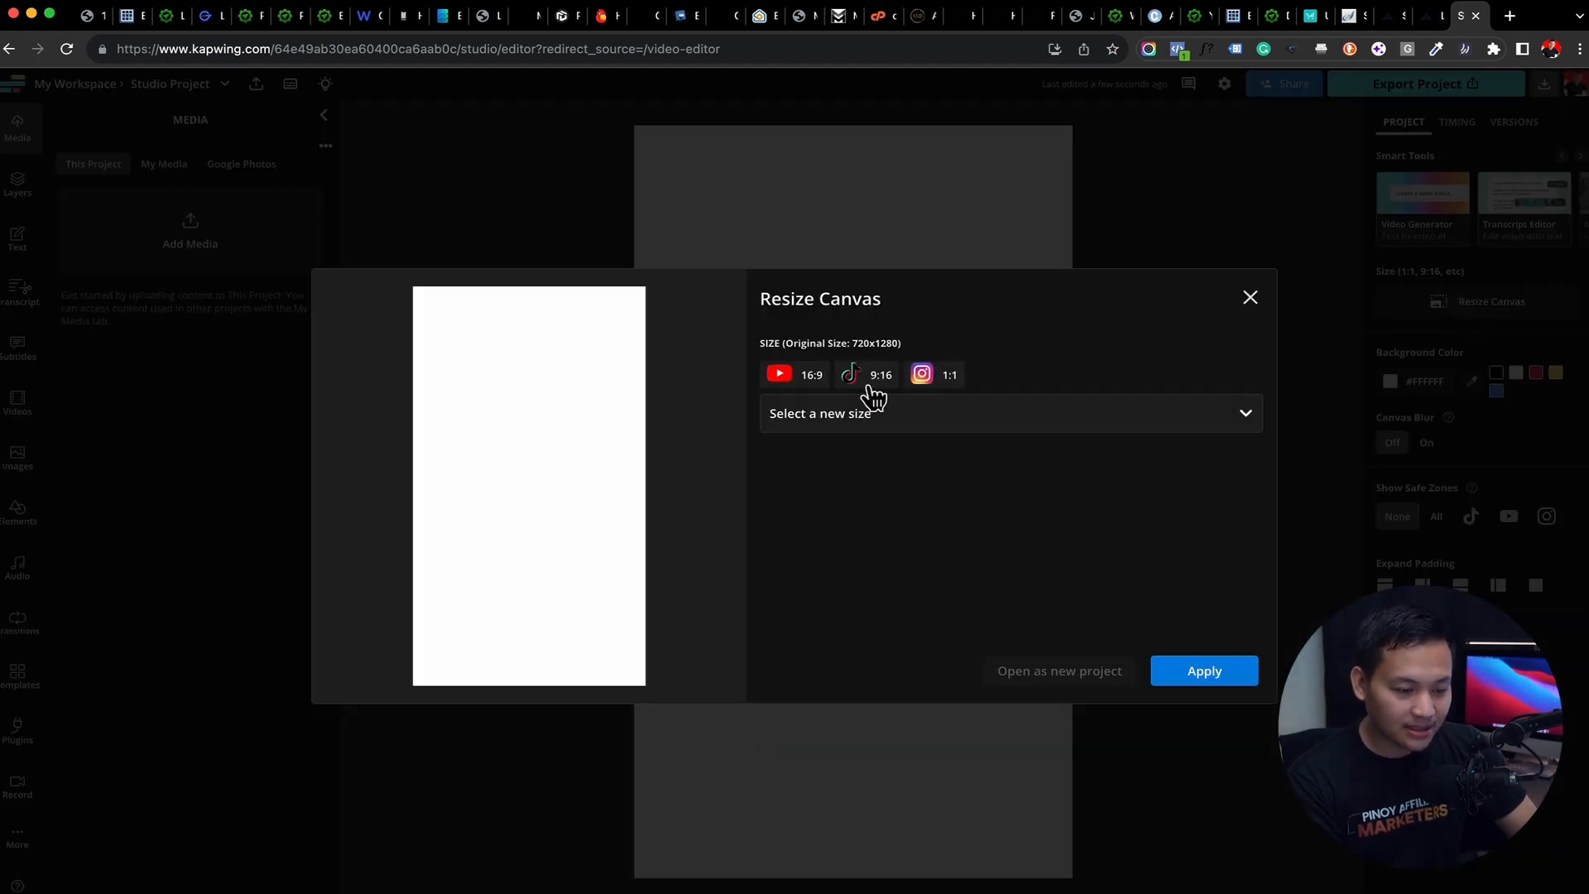
left_click(779, 377)
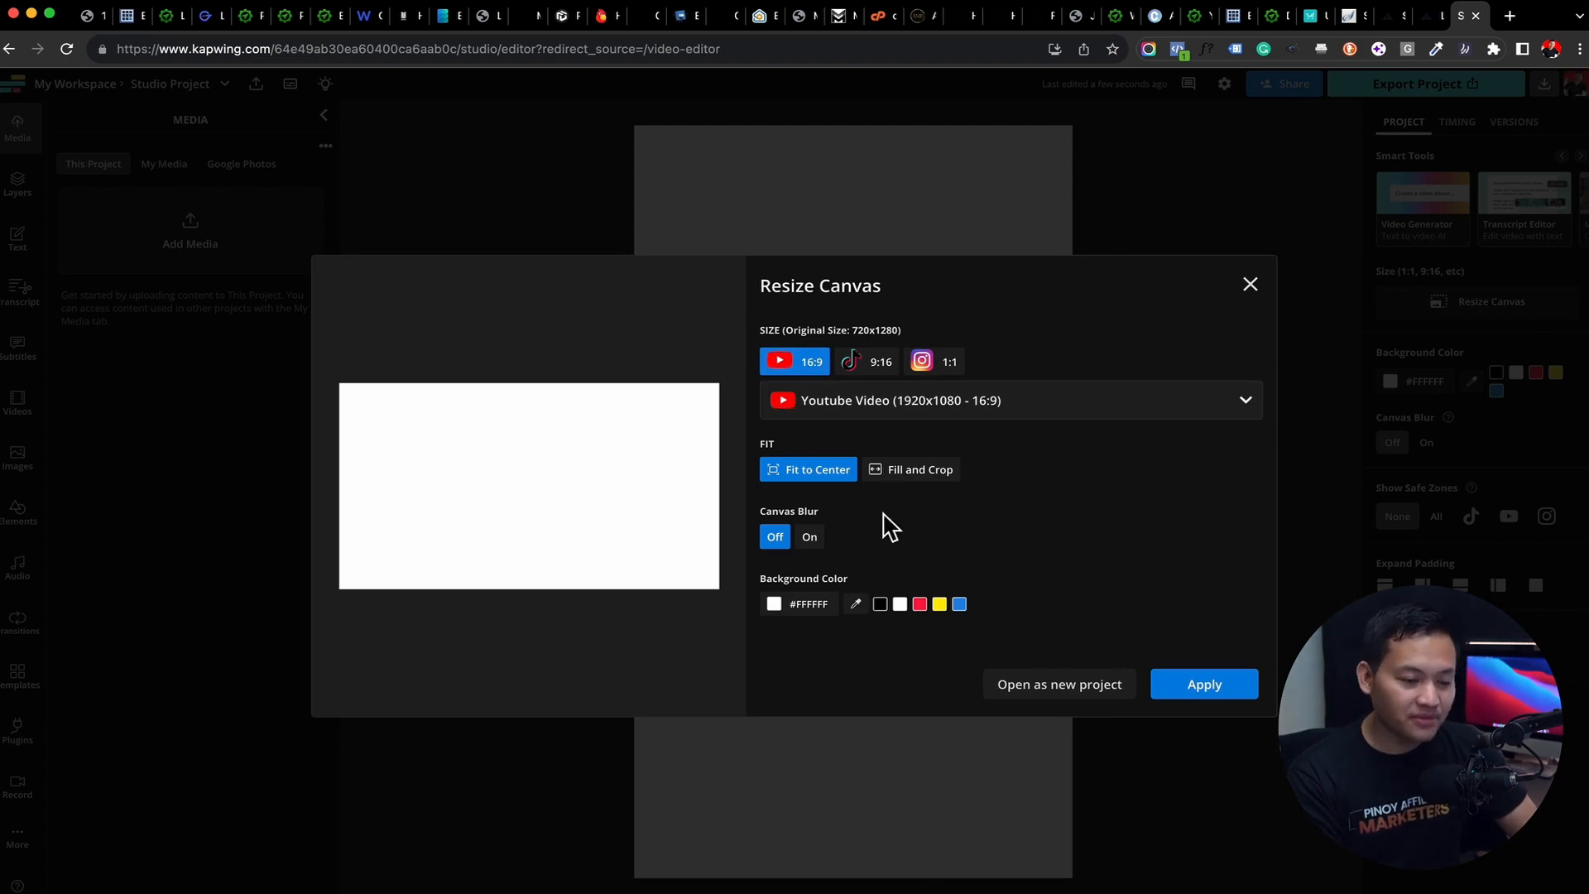
left_click(938, 366)
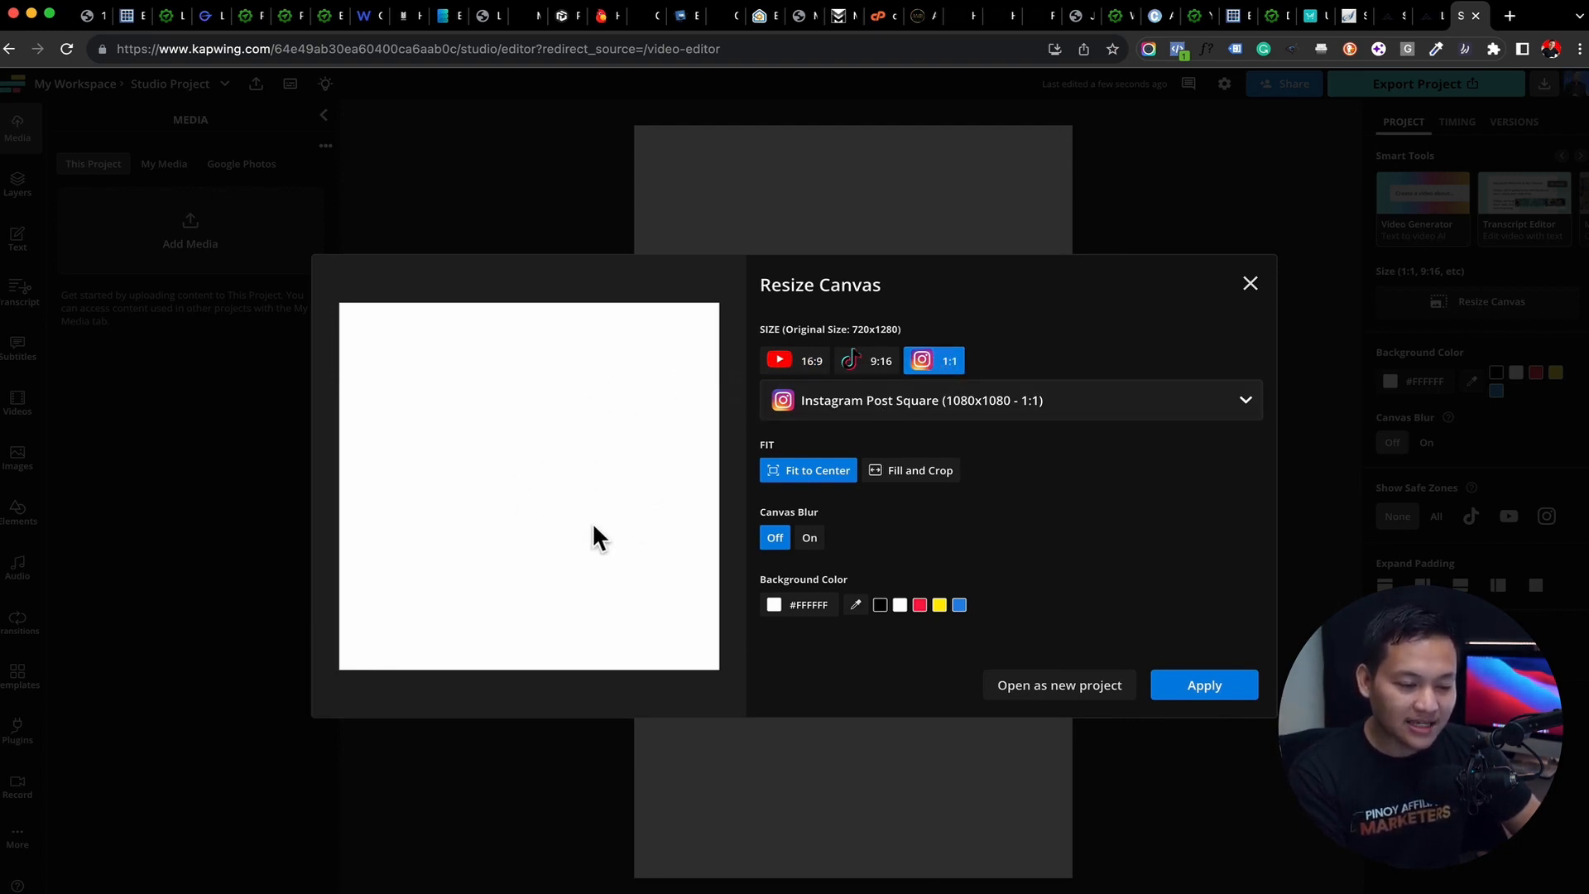
left_click(873, 364)
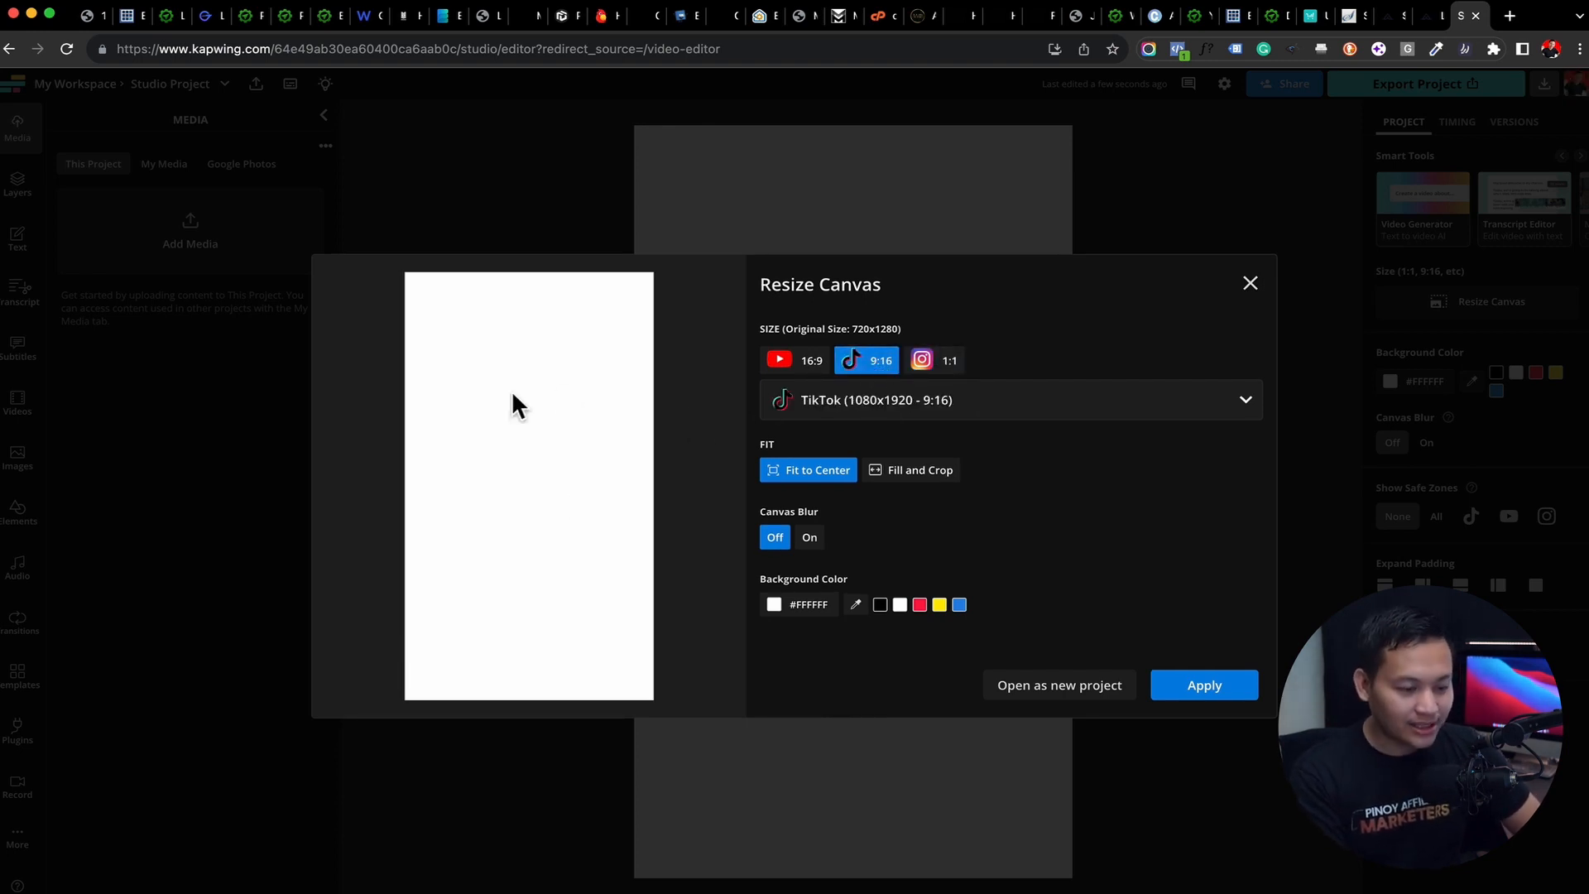
left_click(801, 364)
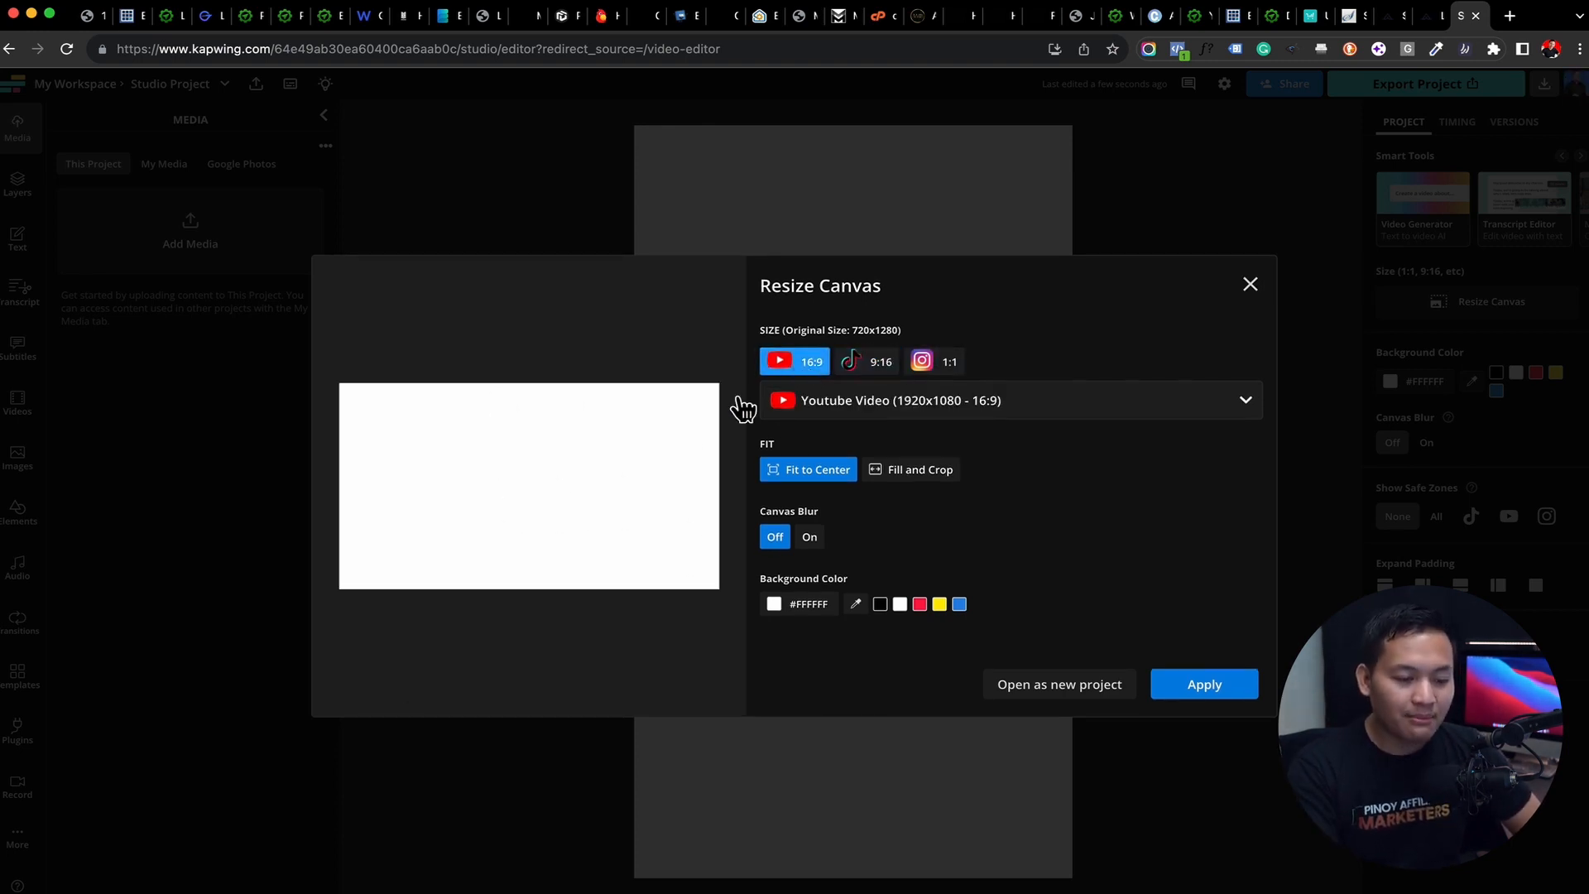
left_click(1235, 693)
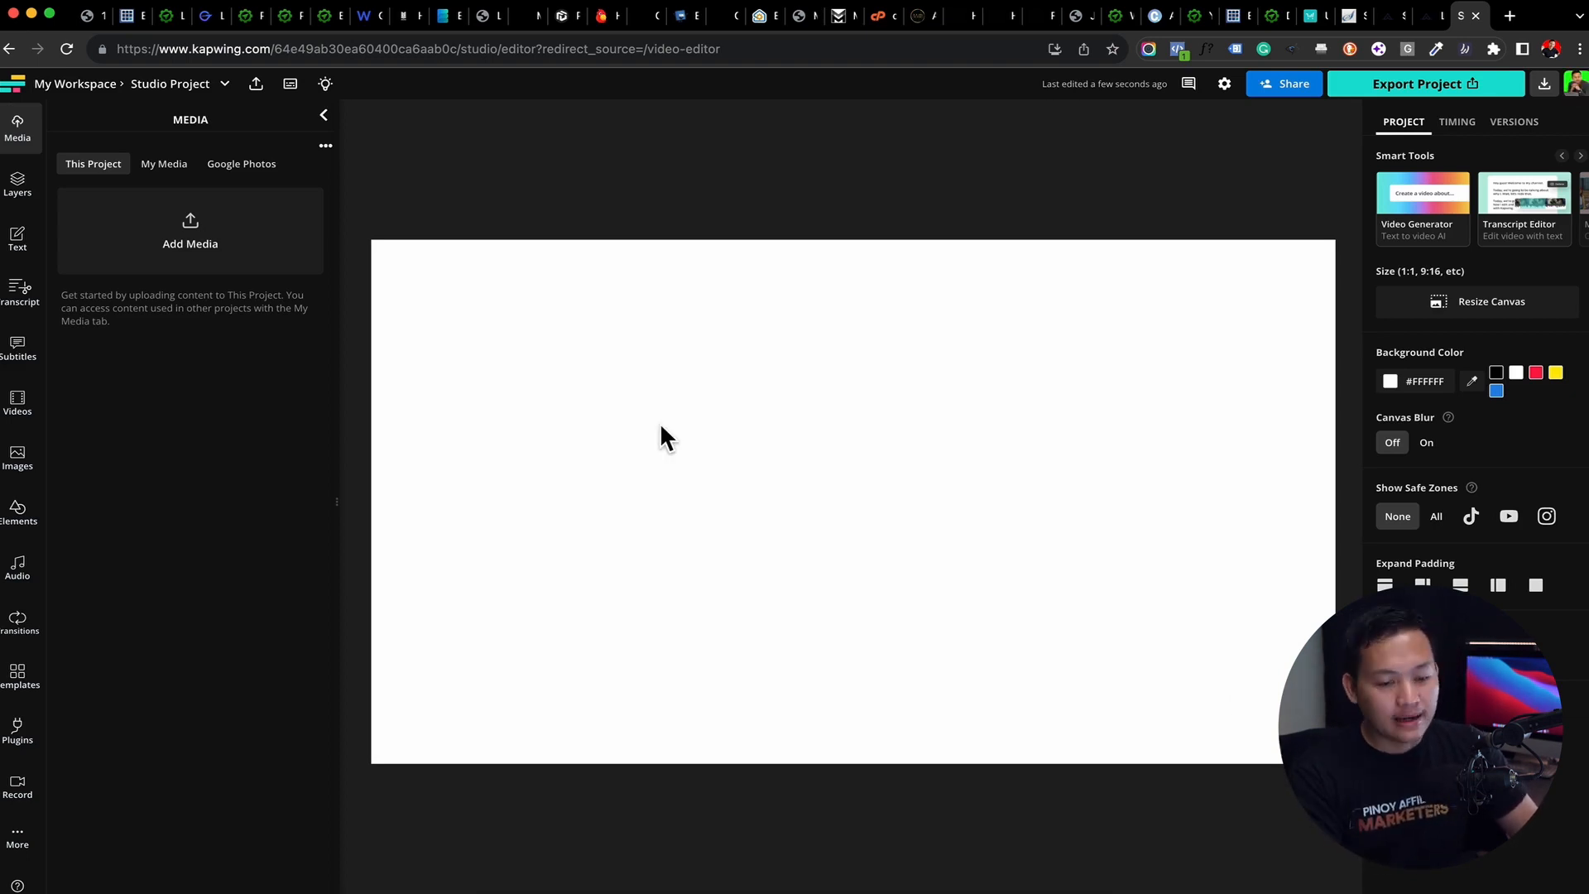
Upload META VERFIED FINAL.mov from the META VERIFIED folder inside 2023 and add it to the timeline
left_click(215, 258)
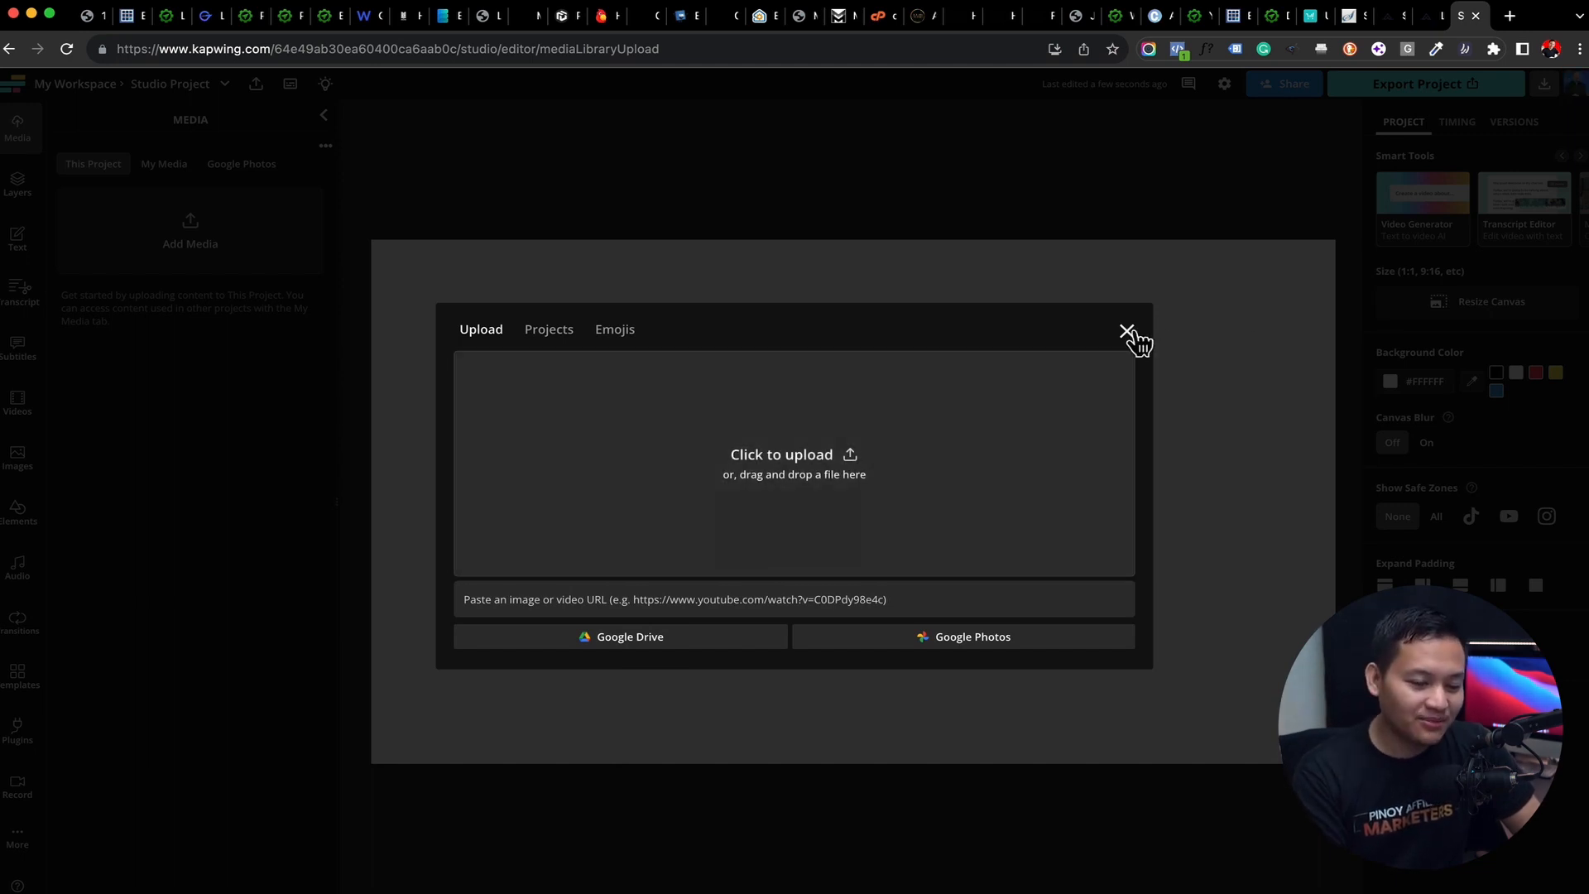
left_click(797, 510)
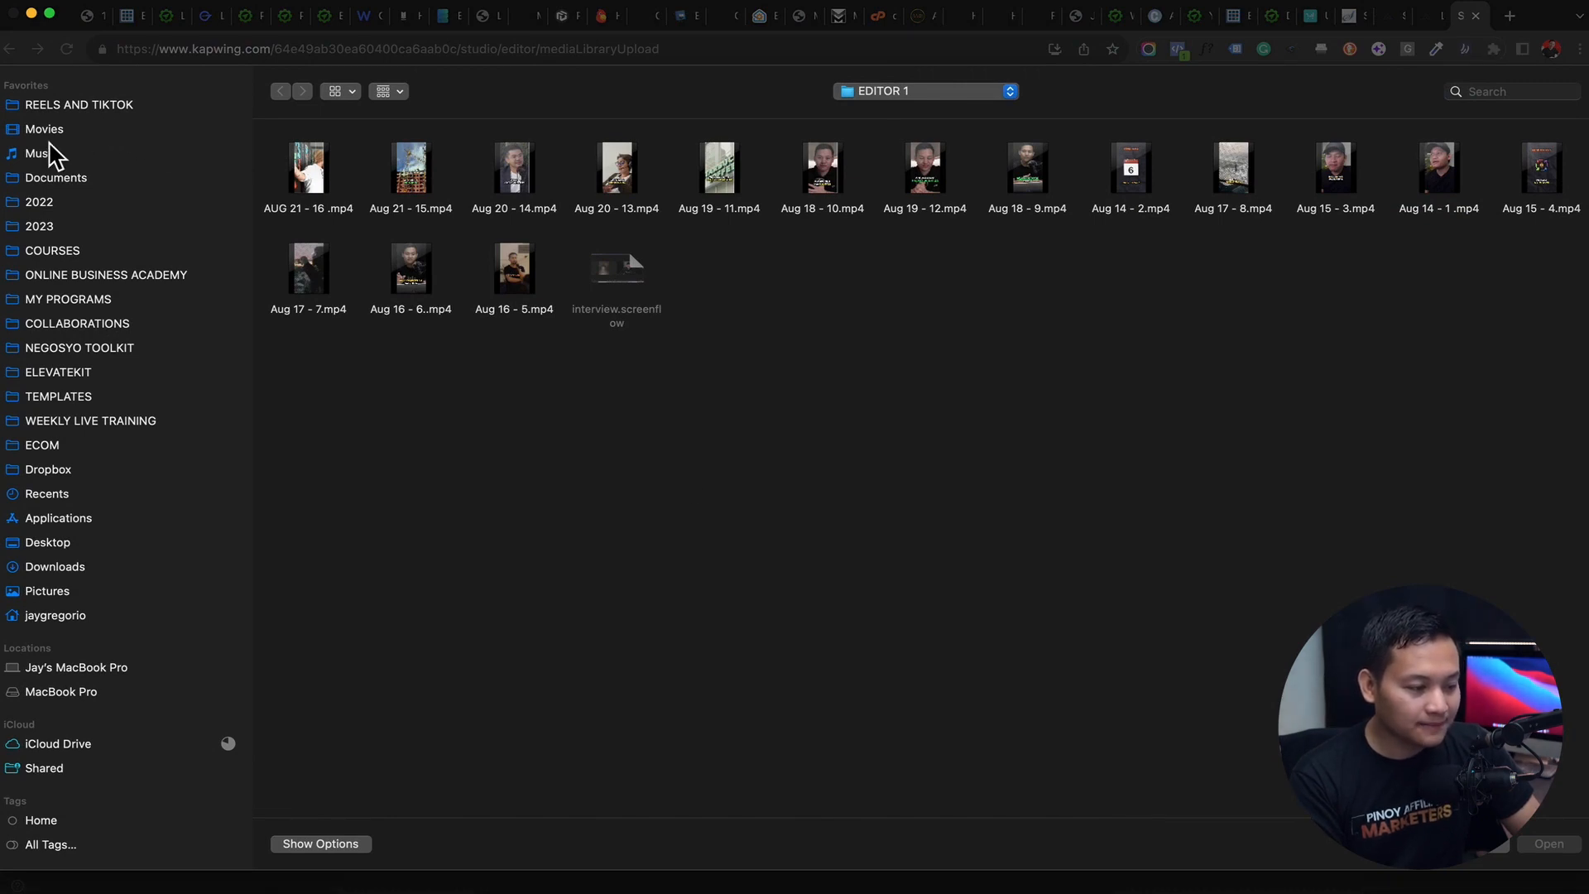
left_click(33, 228)
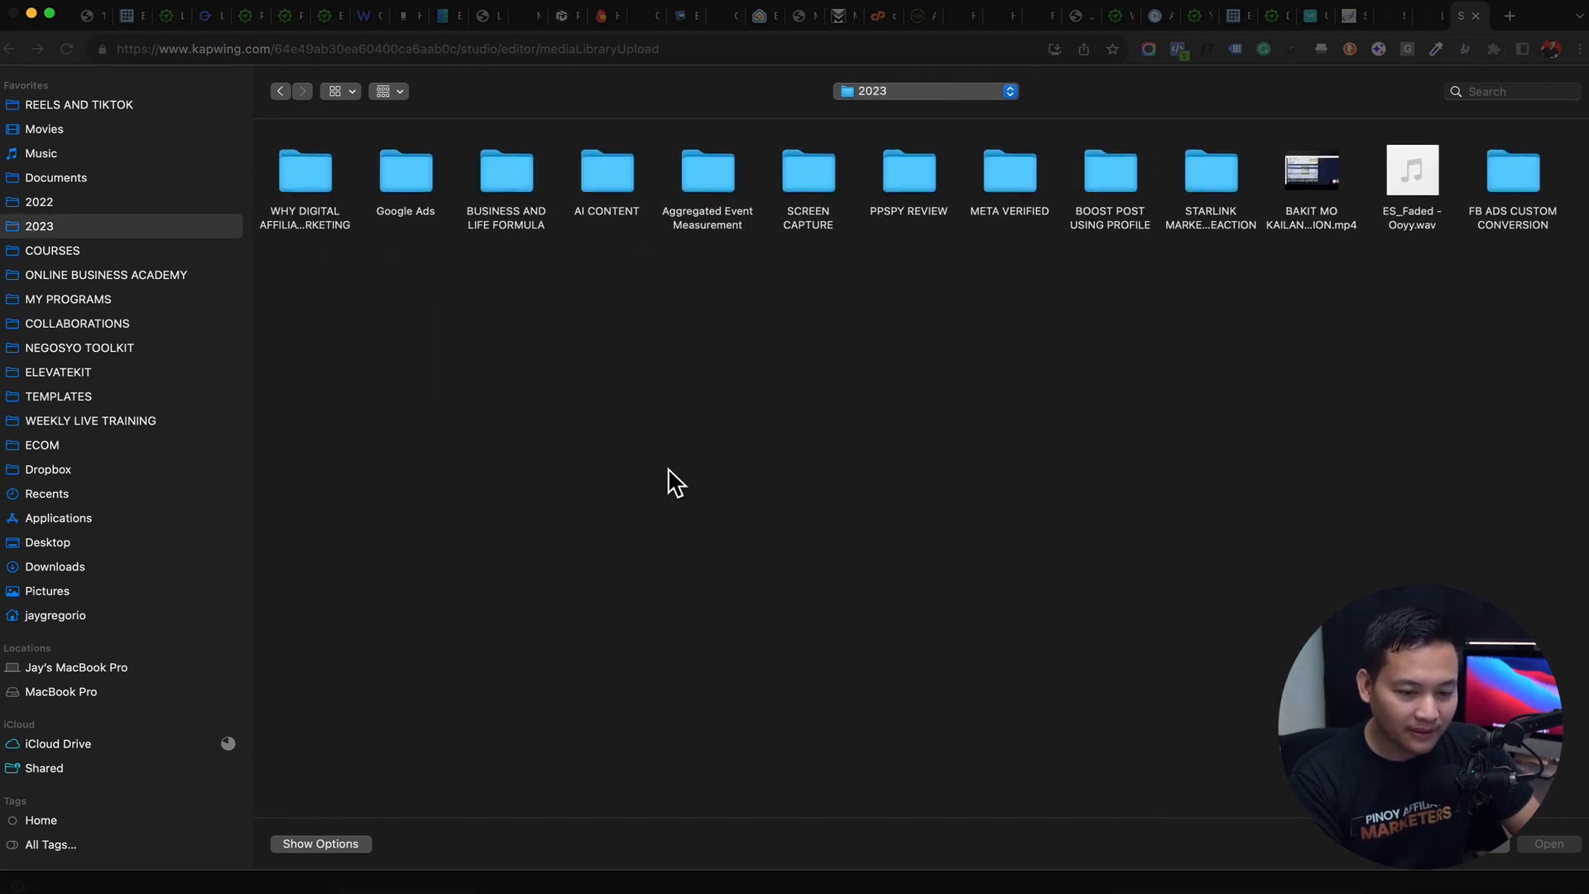
double_click(1020, 168)
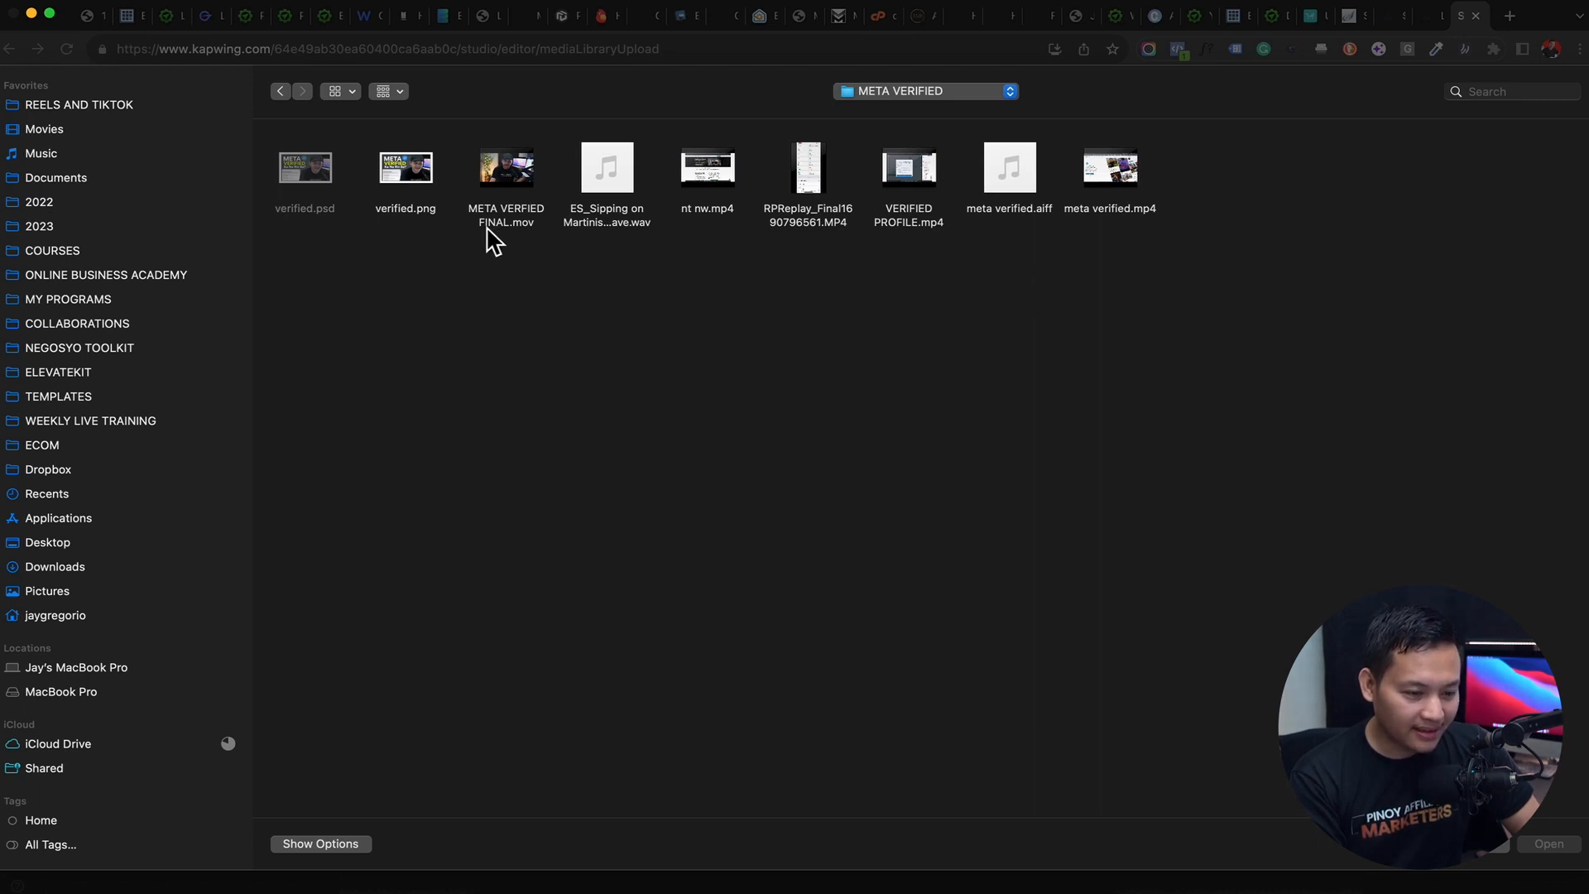
double_click(505, 216)
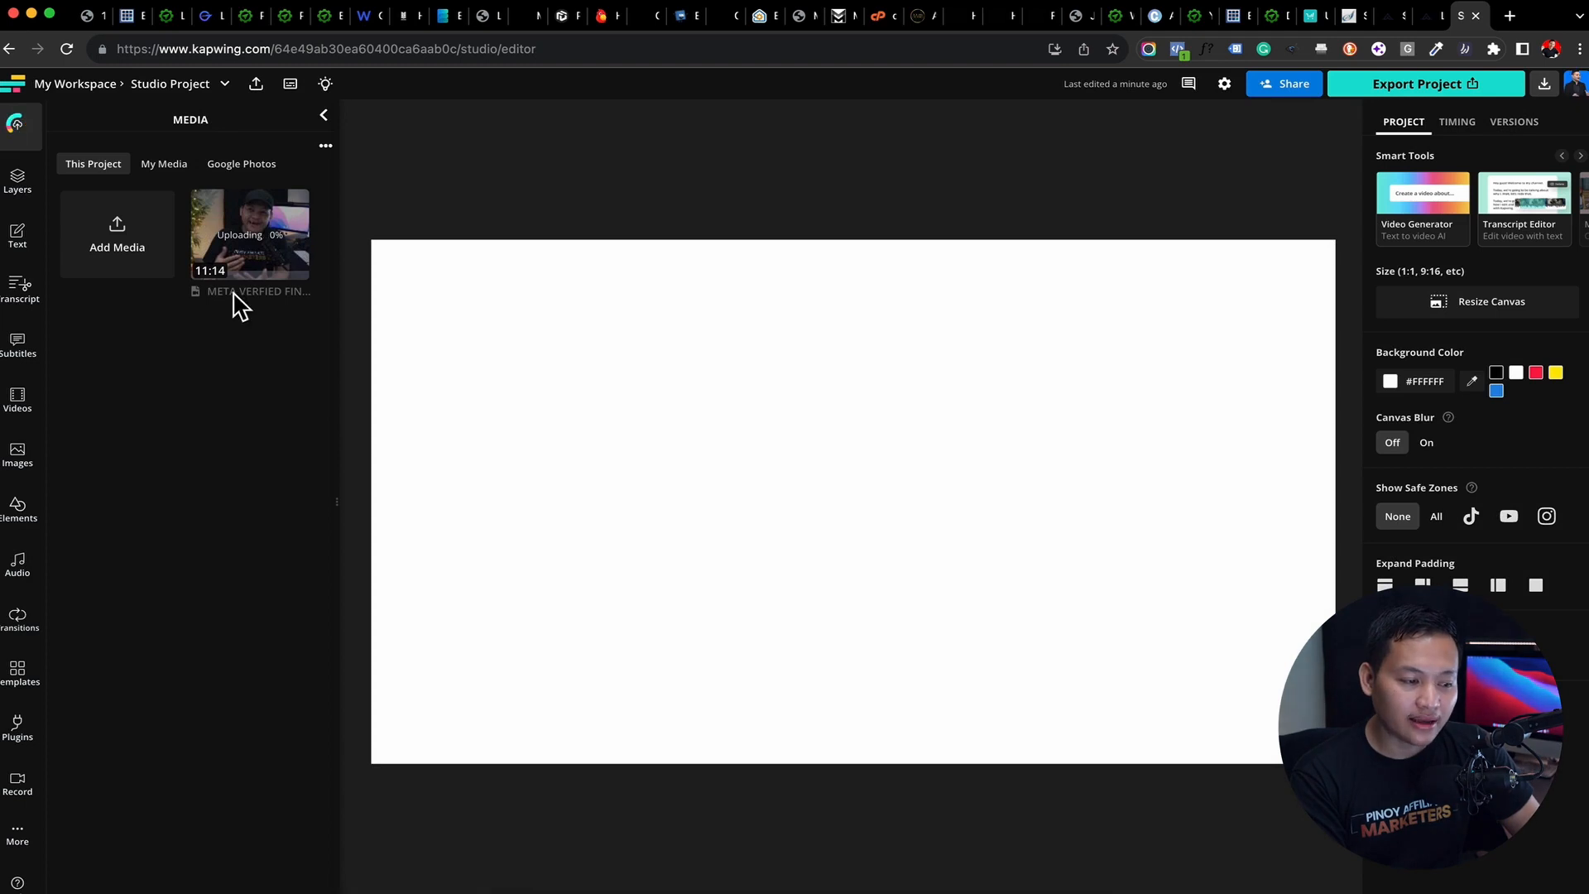
mouse_move(239, 254)
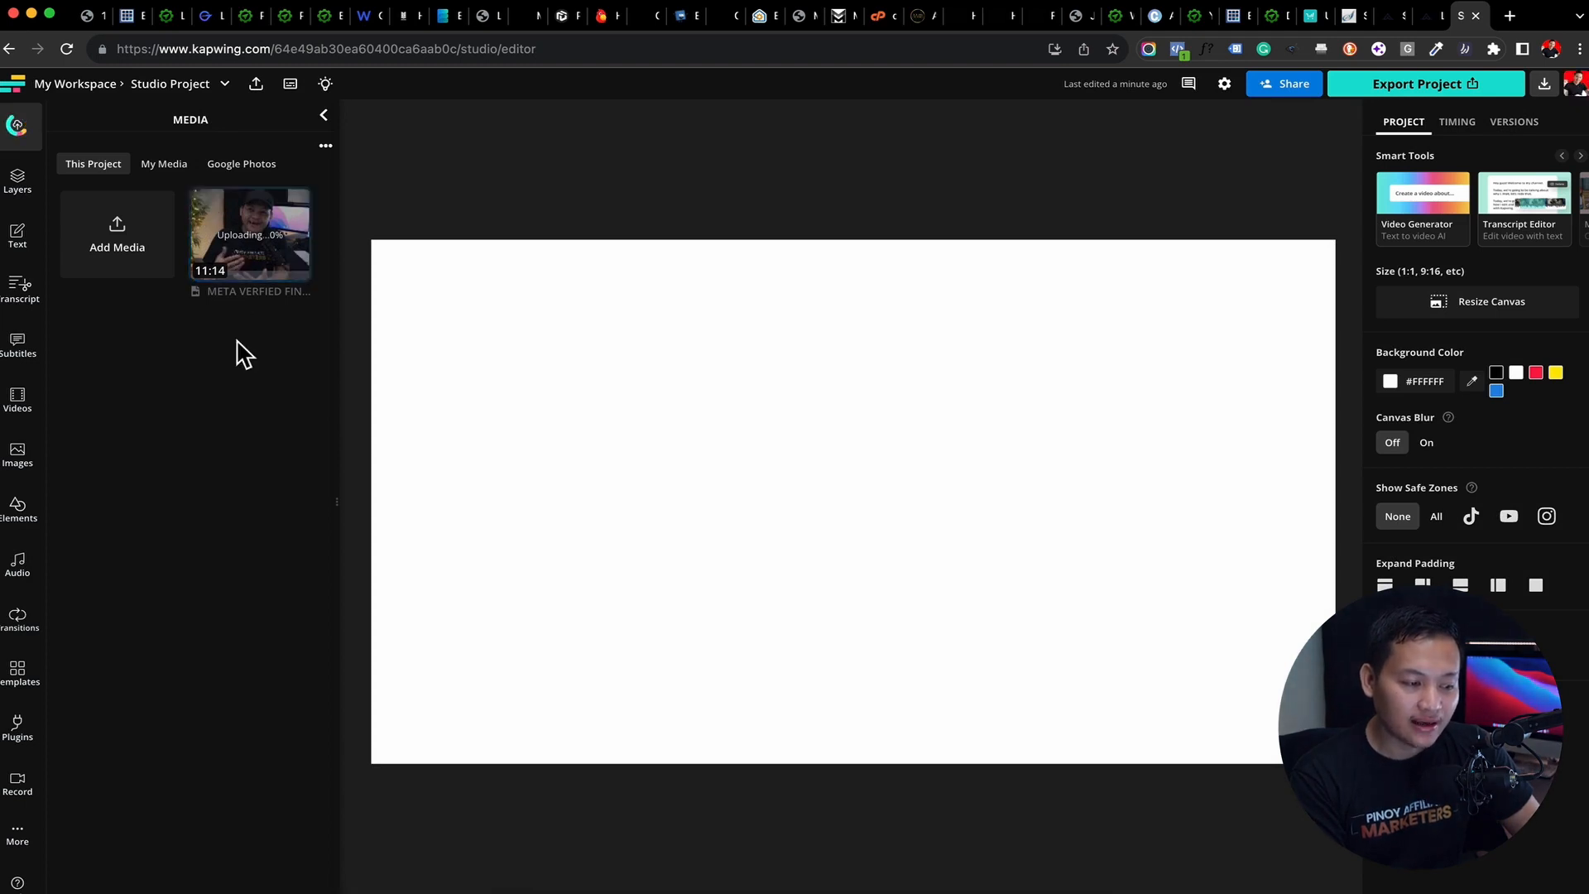
left_click(244, 249)
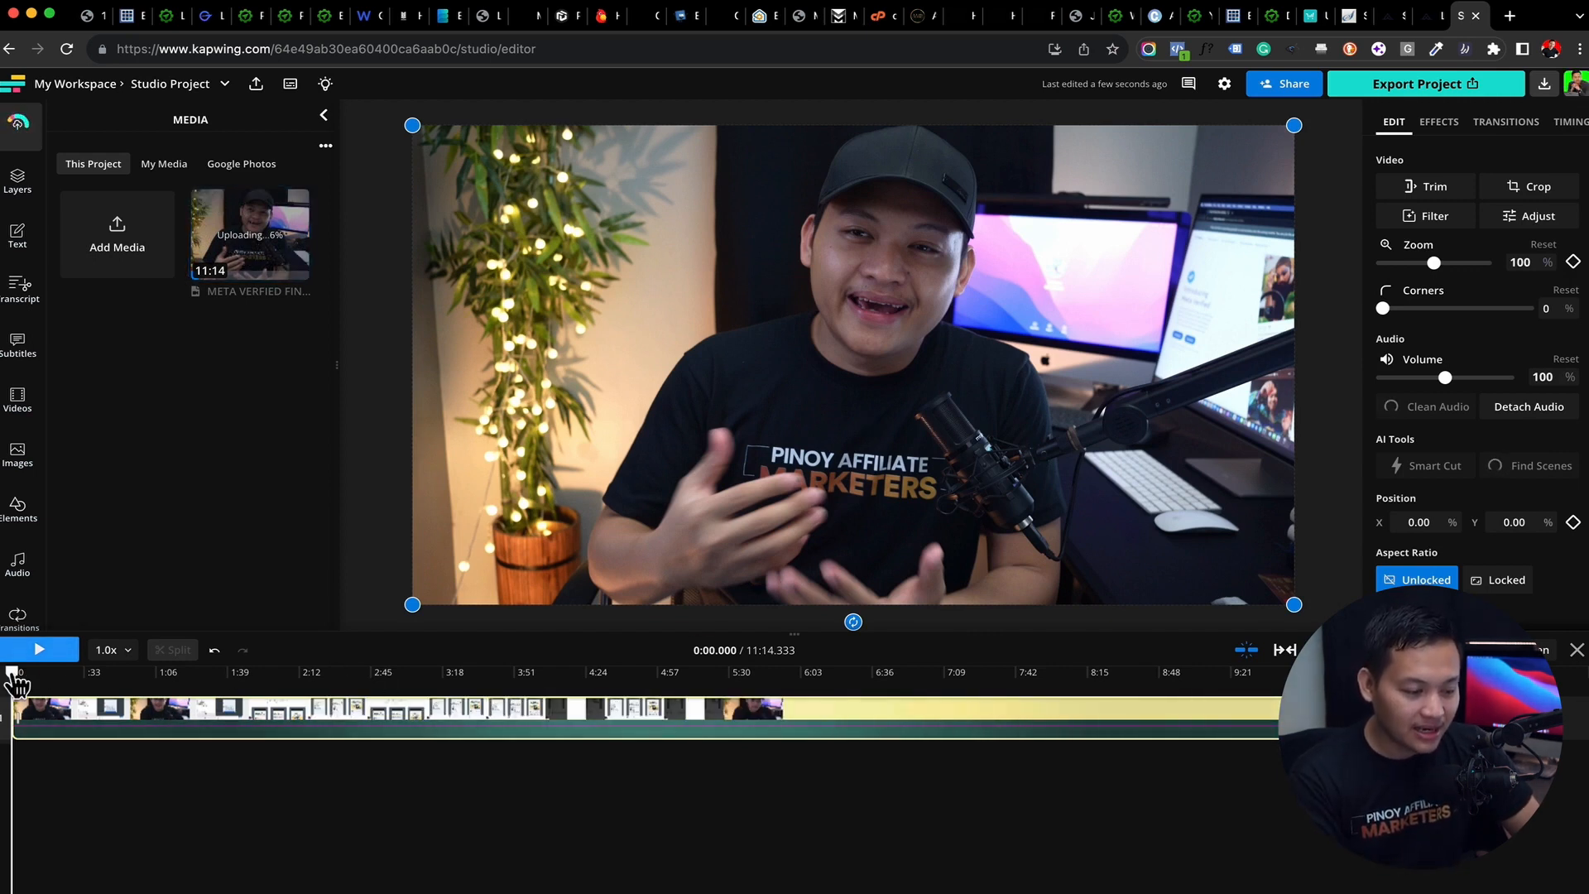
Preview the video by playing it briefly and scrubbing to several points along the timeline
mouse_move(14, 684)
left_mouse_down()
mouse_move(103, 663)
mouse_move(259, 678)
mouse_move(275, 699)
mouse_move(12, 679)
left_mouse_up()
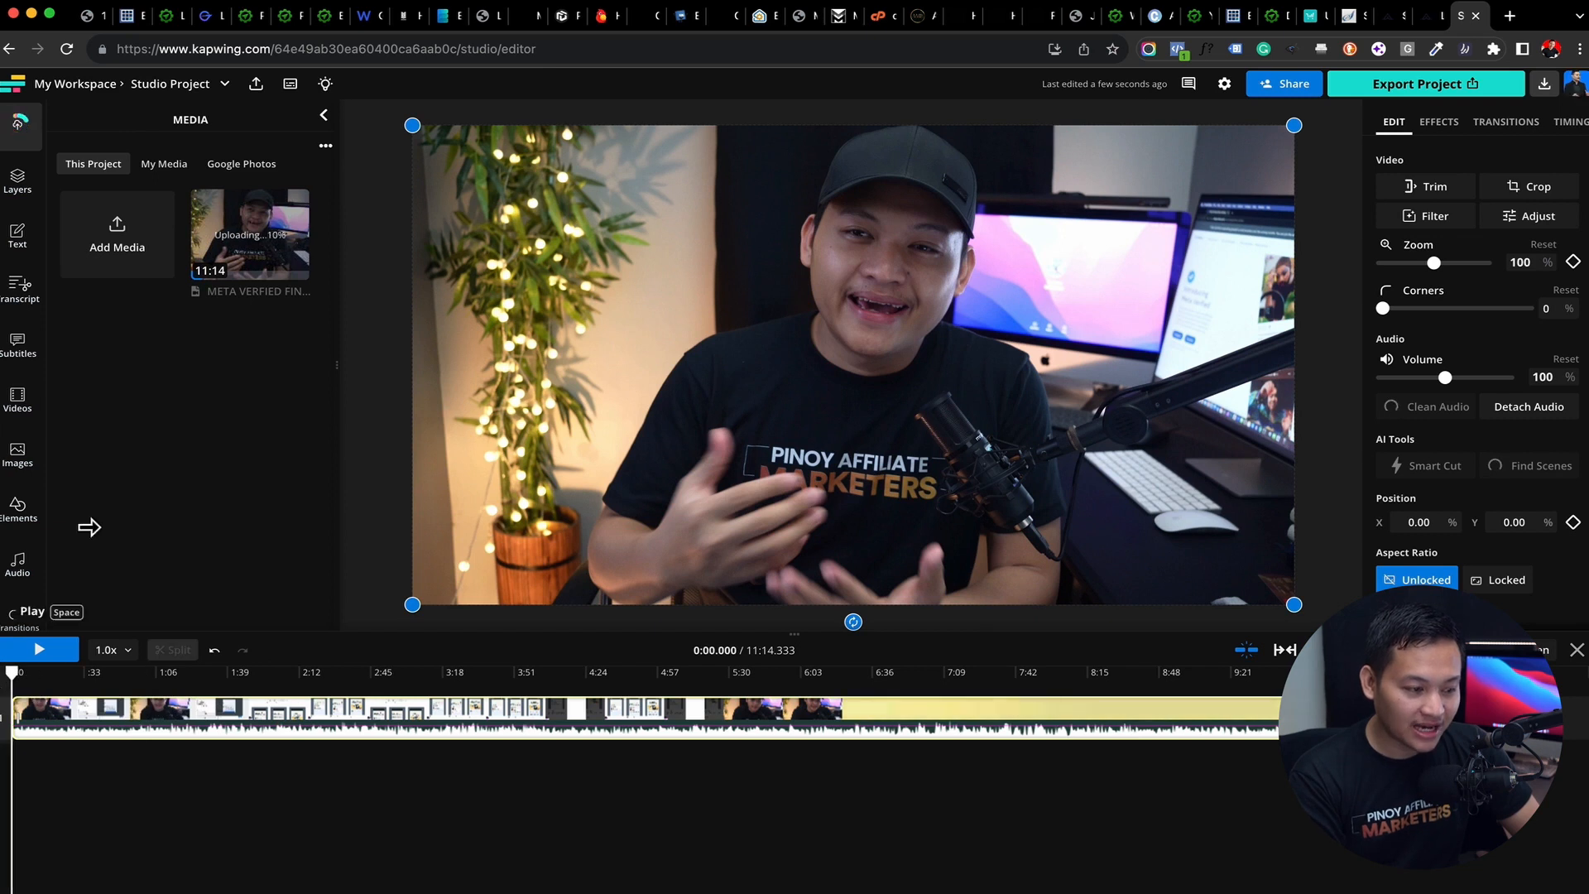
mouse_move(240, 221)
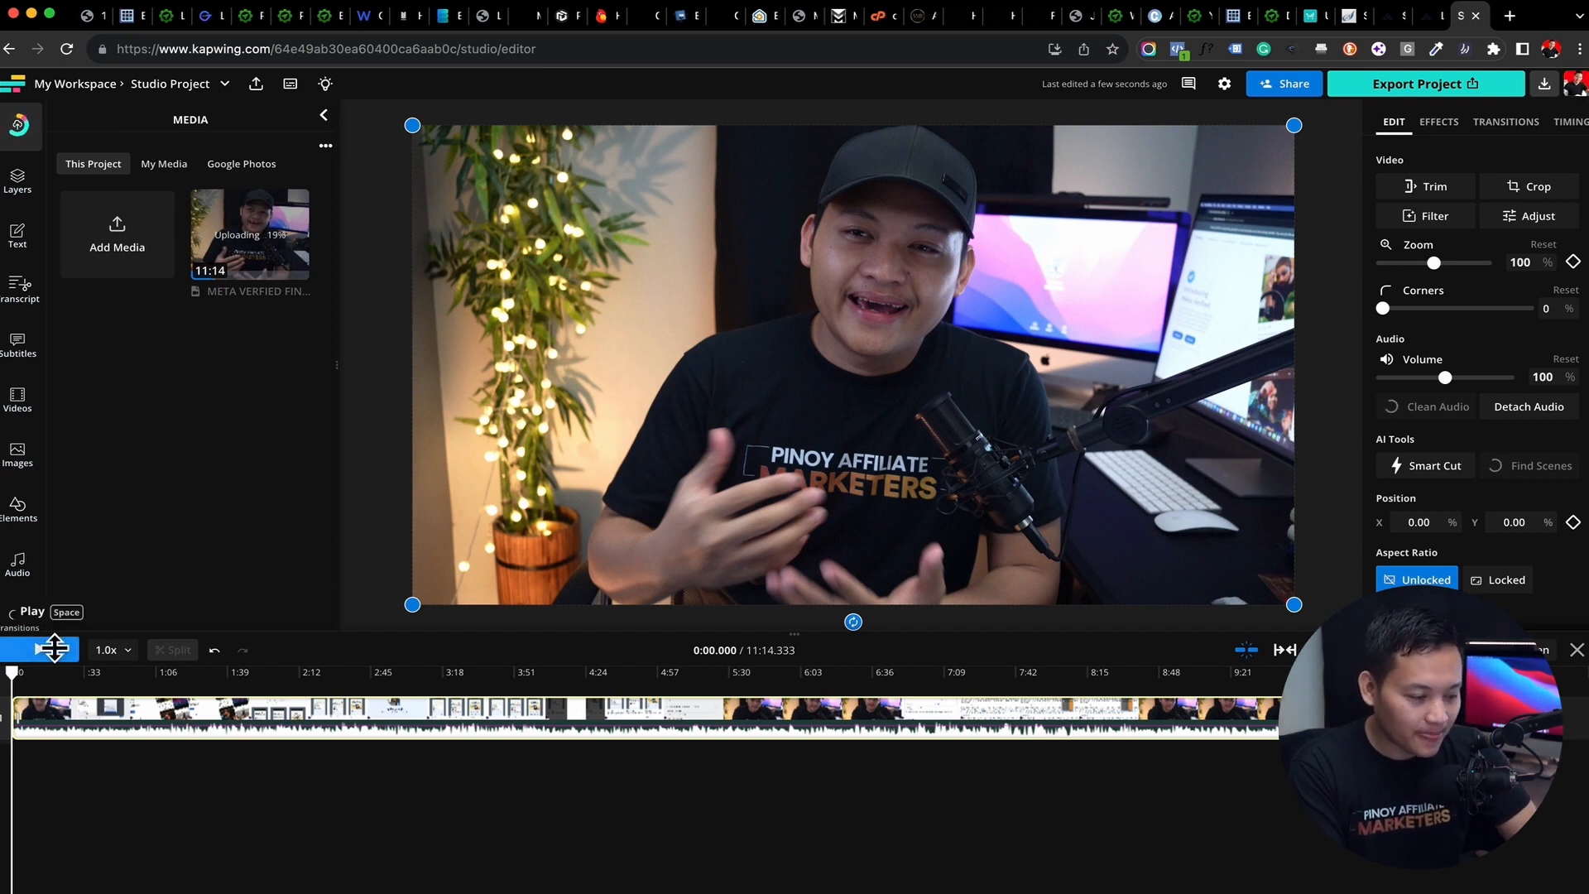
left_click(54, 651)
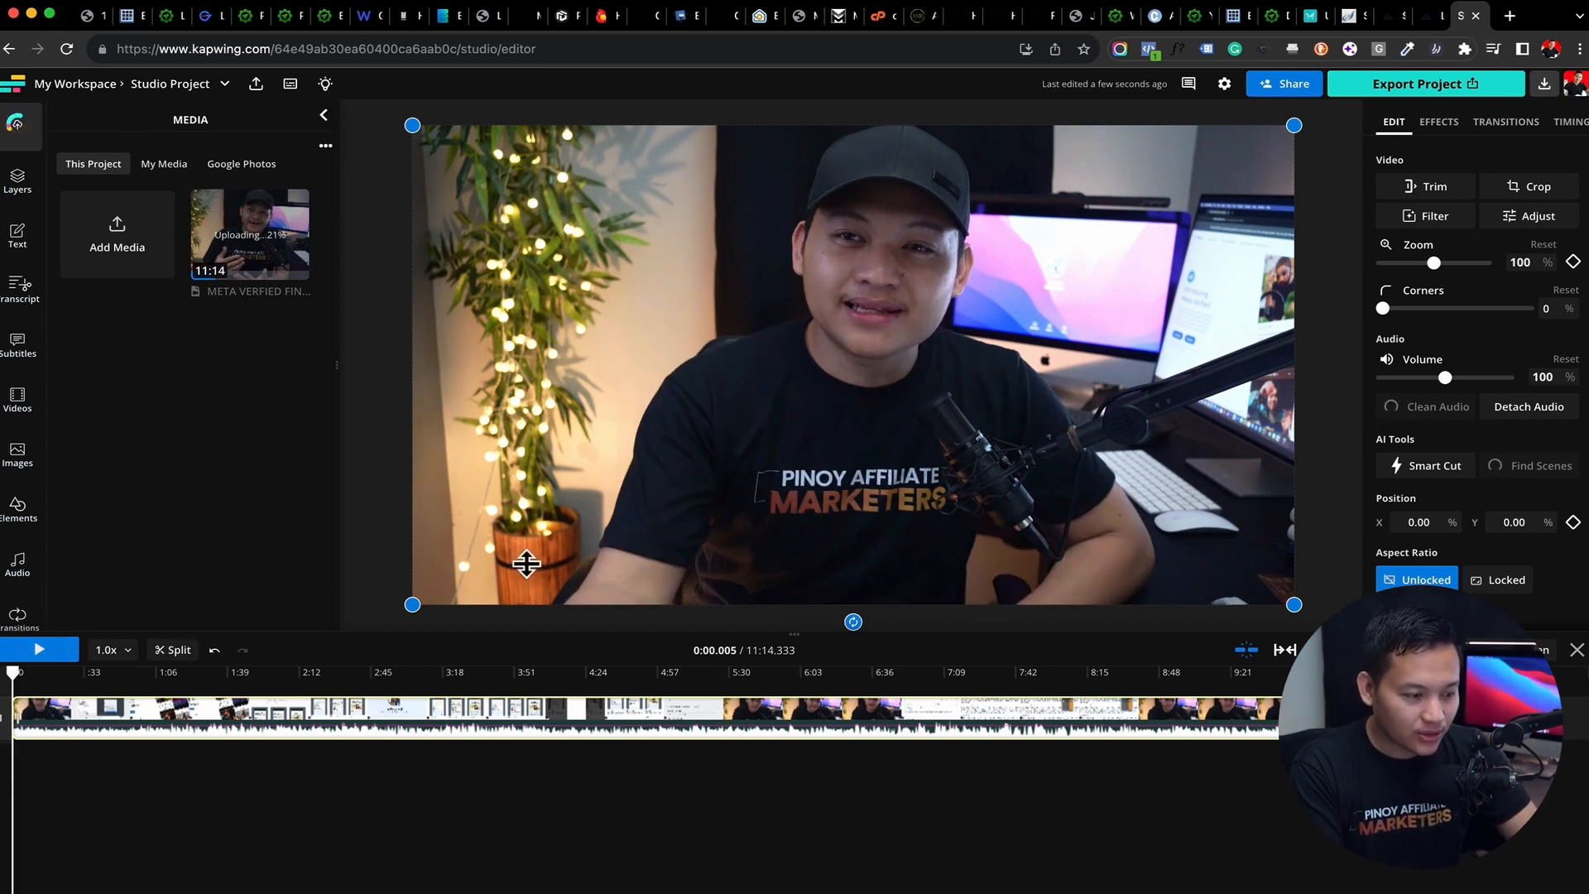
left_click(469, 672)
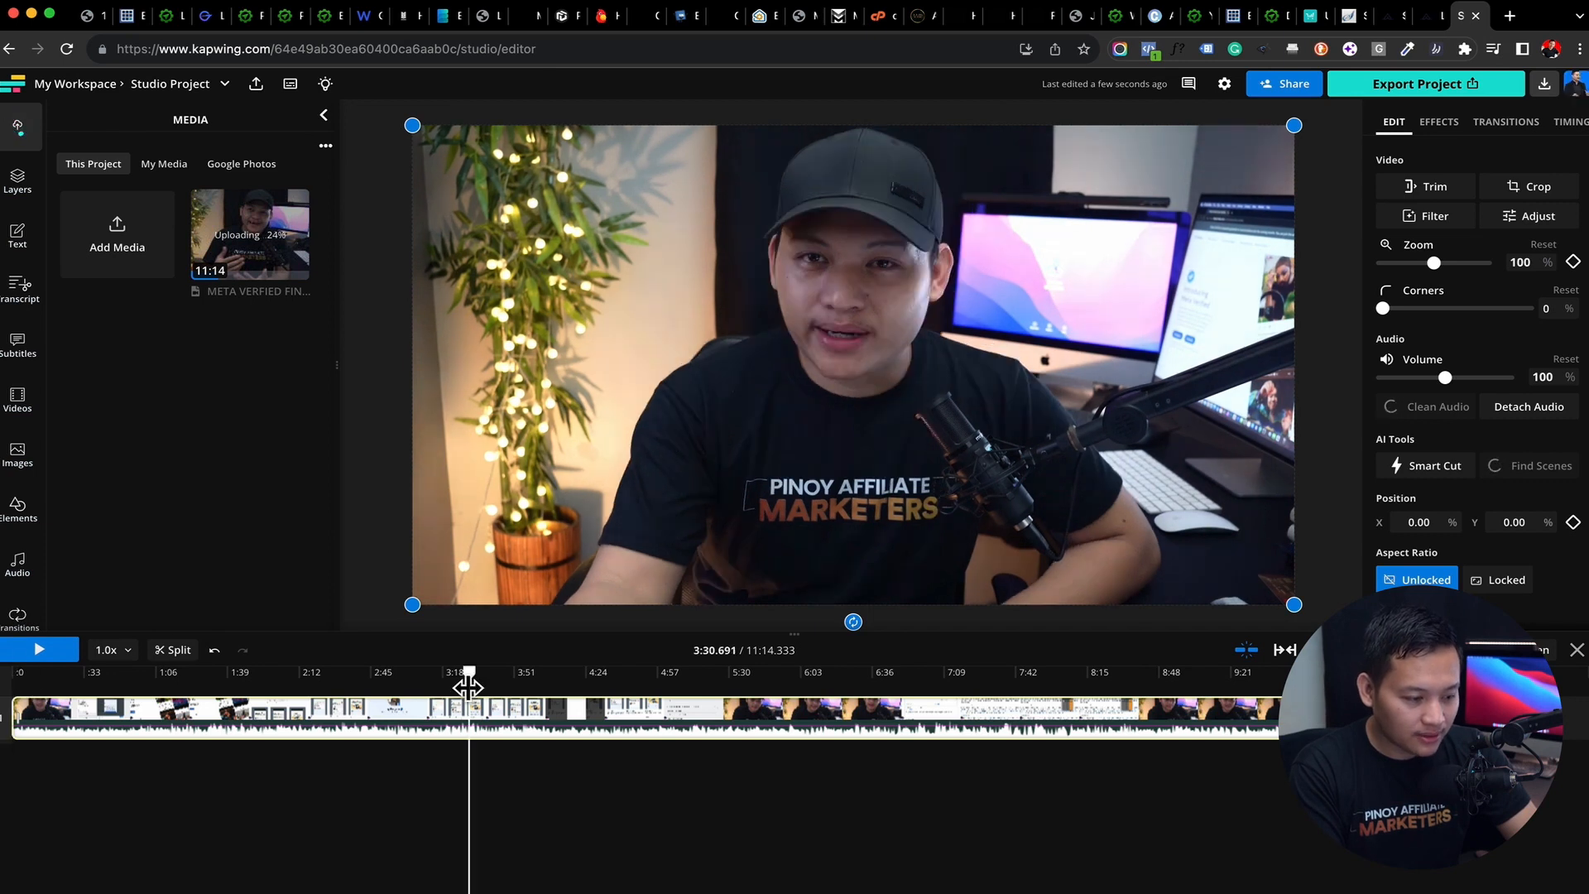
left_click(39, 651)
left_click(39, 651)
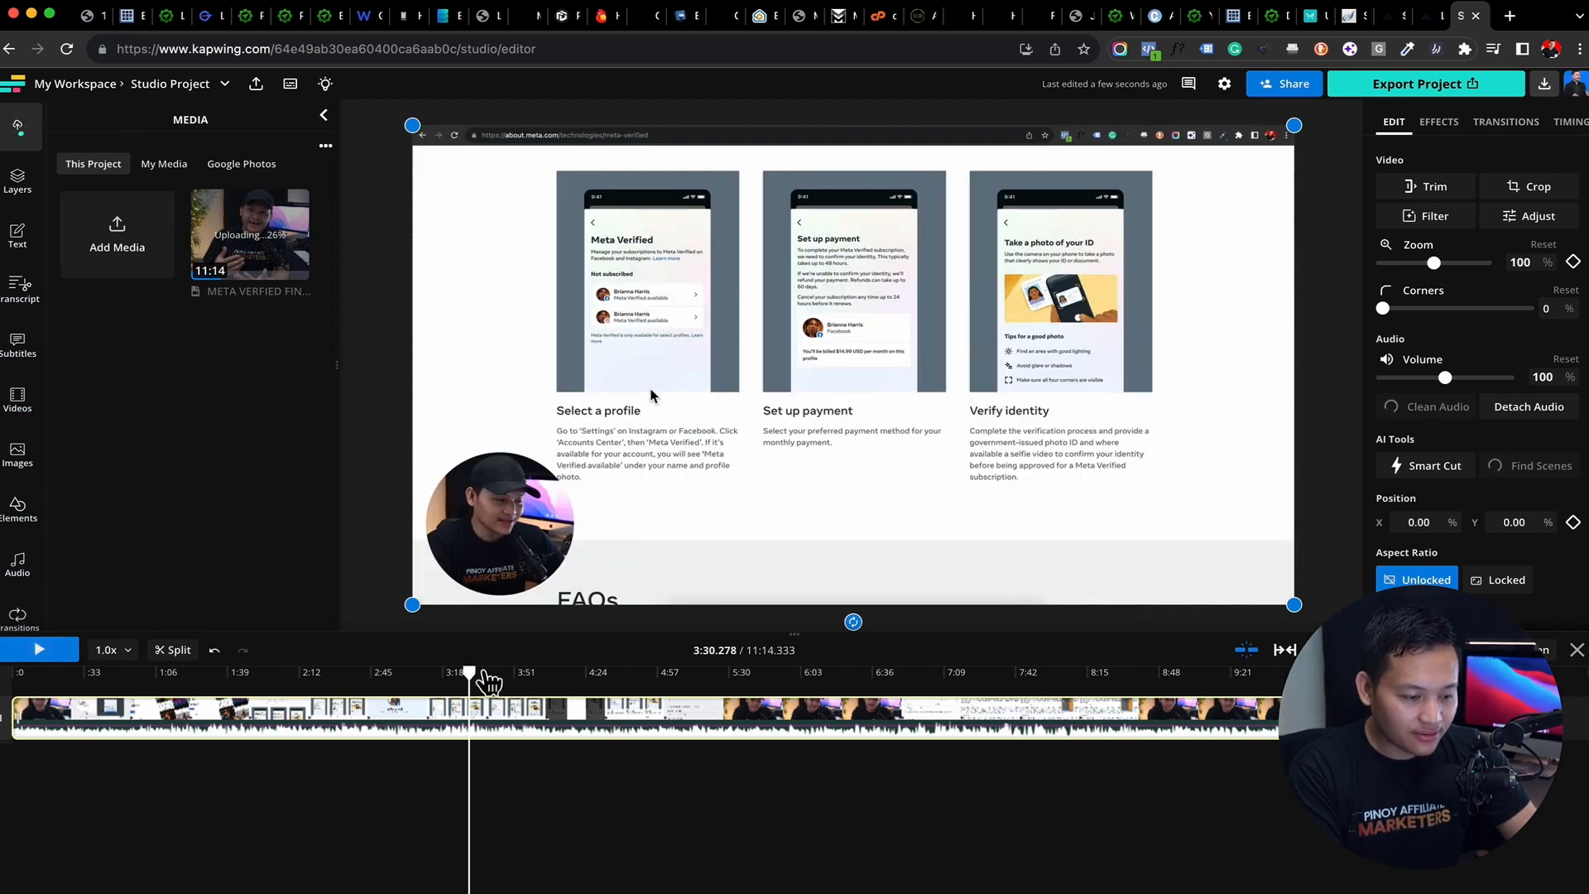
left_click(1061, 683)
left_click_drag(1101, 690, 179, 729)
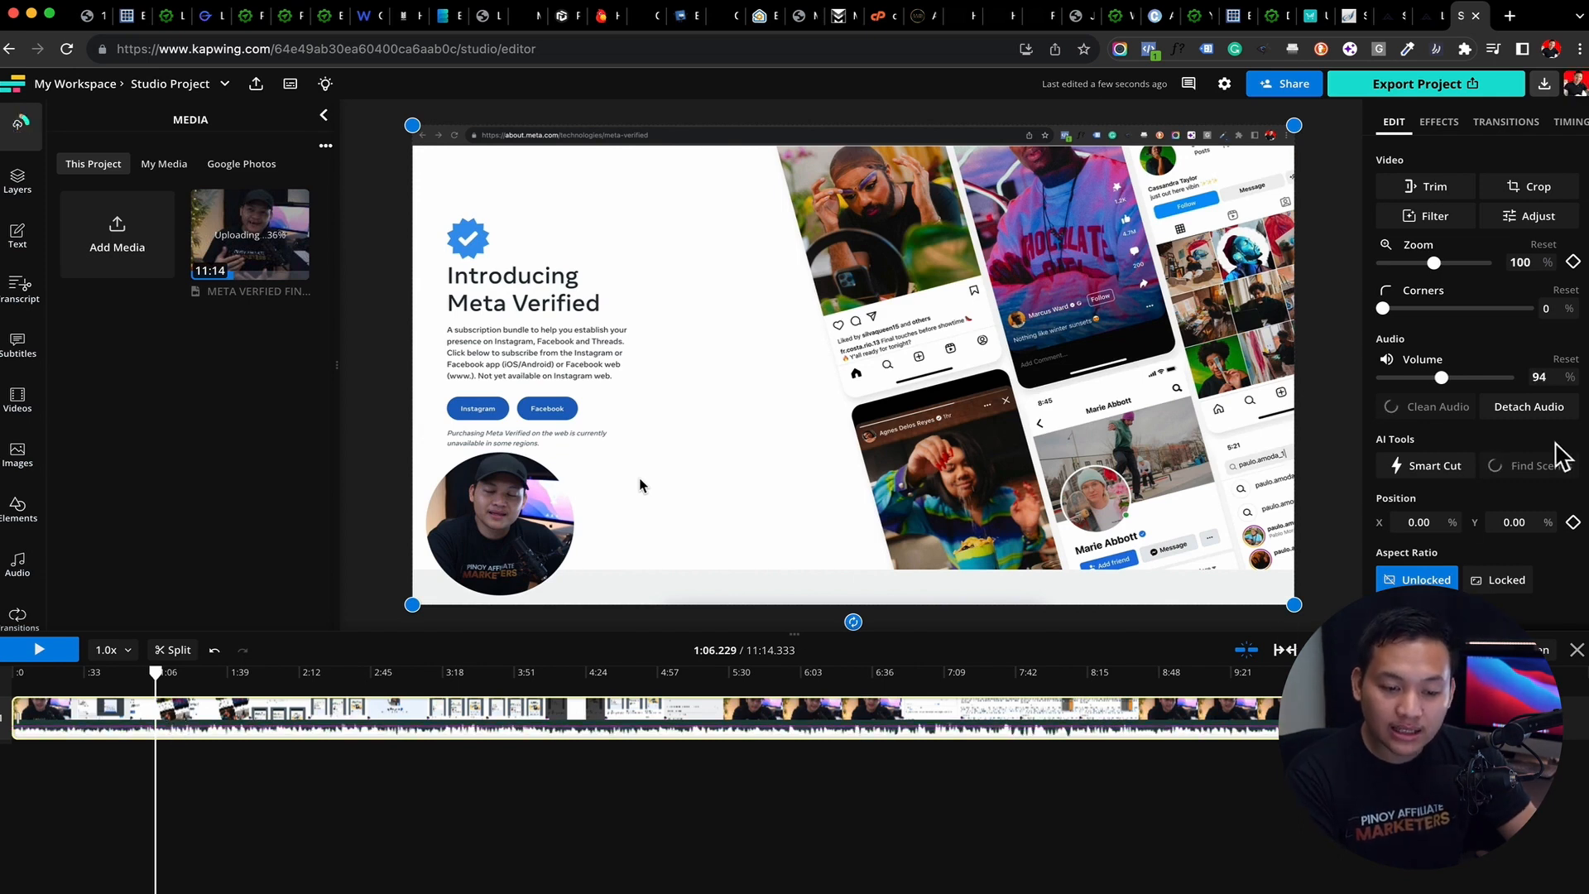
Detach the audio from the video clip and check the Clean Audio tool's availability
left_click(1540, 418)
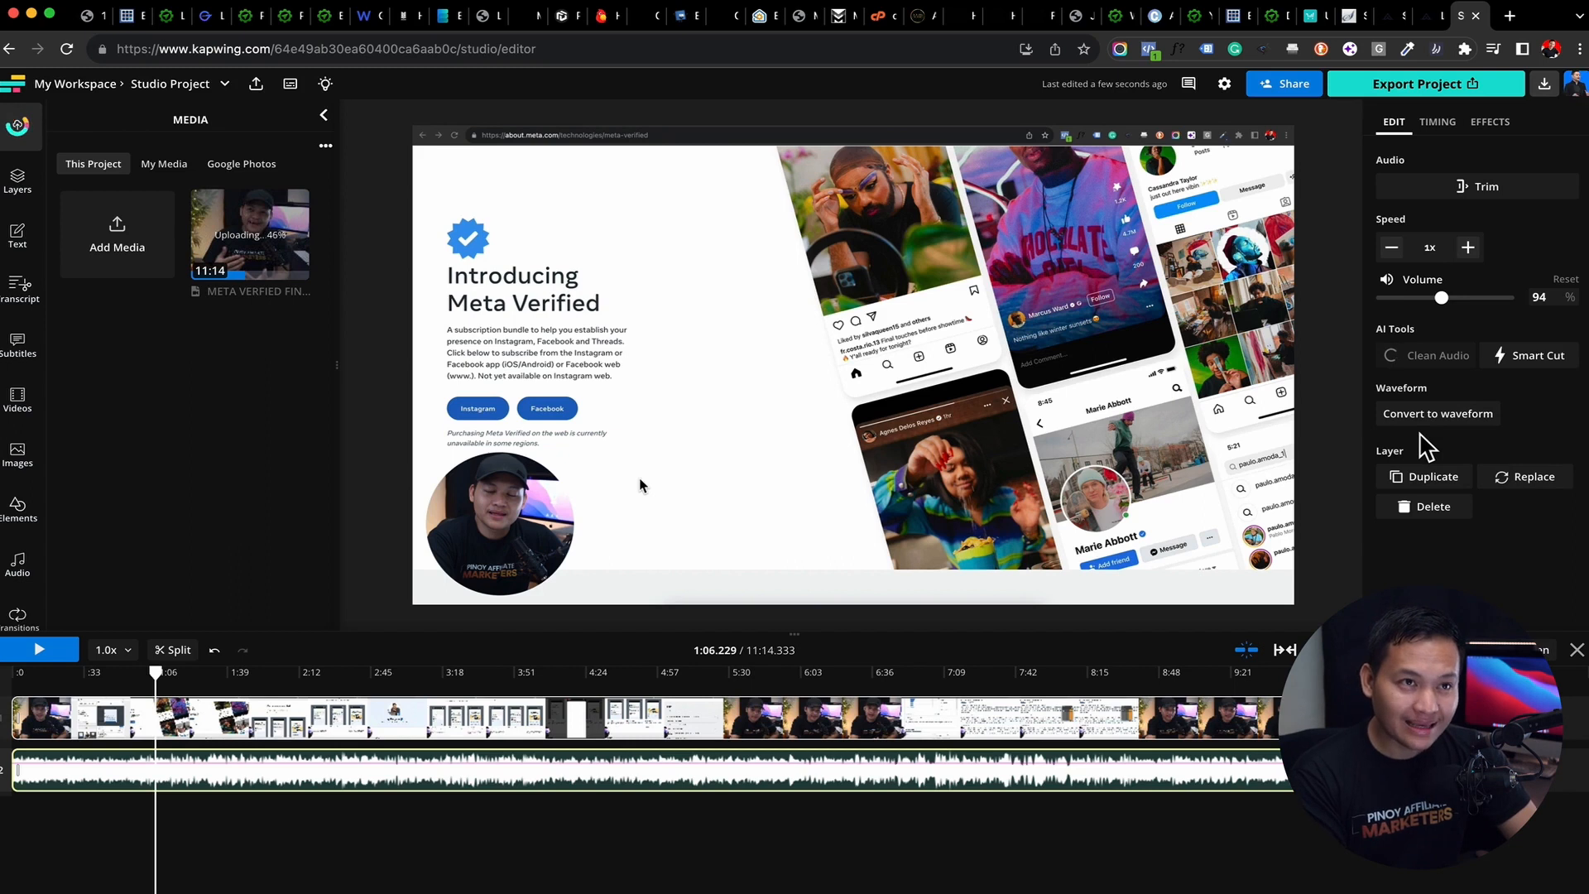
mouse_move(1424, 358)
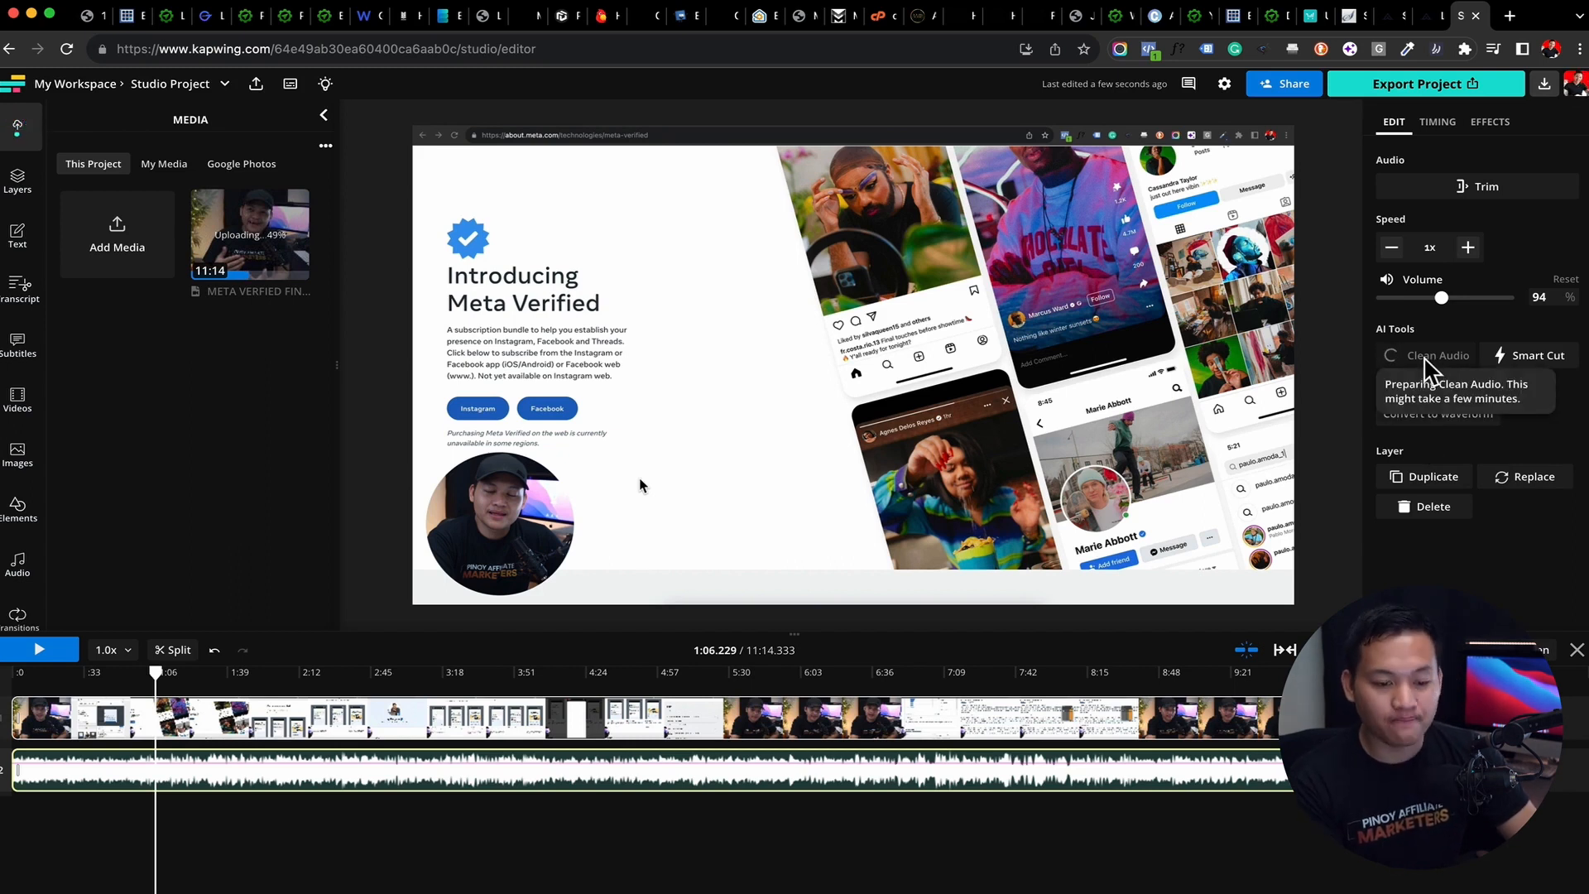
mouse_move(249, 252)
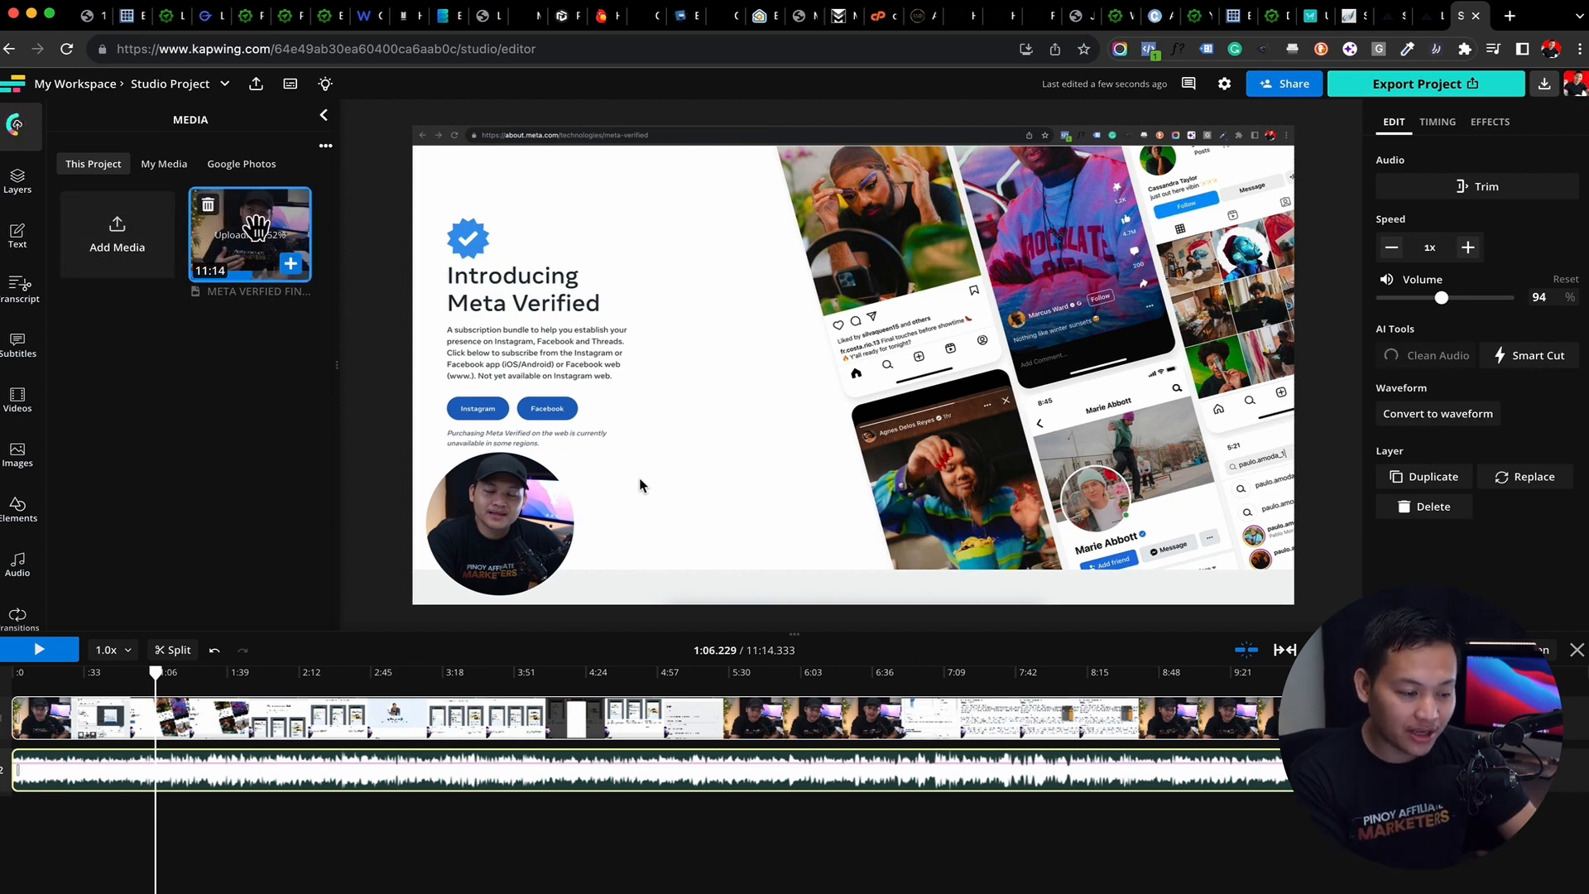
Split the video layer at about 0:43.46, leaving the detached audio layer uncut
left_click(342, 726)
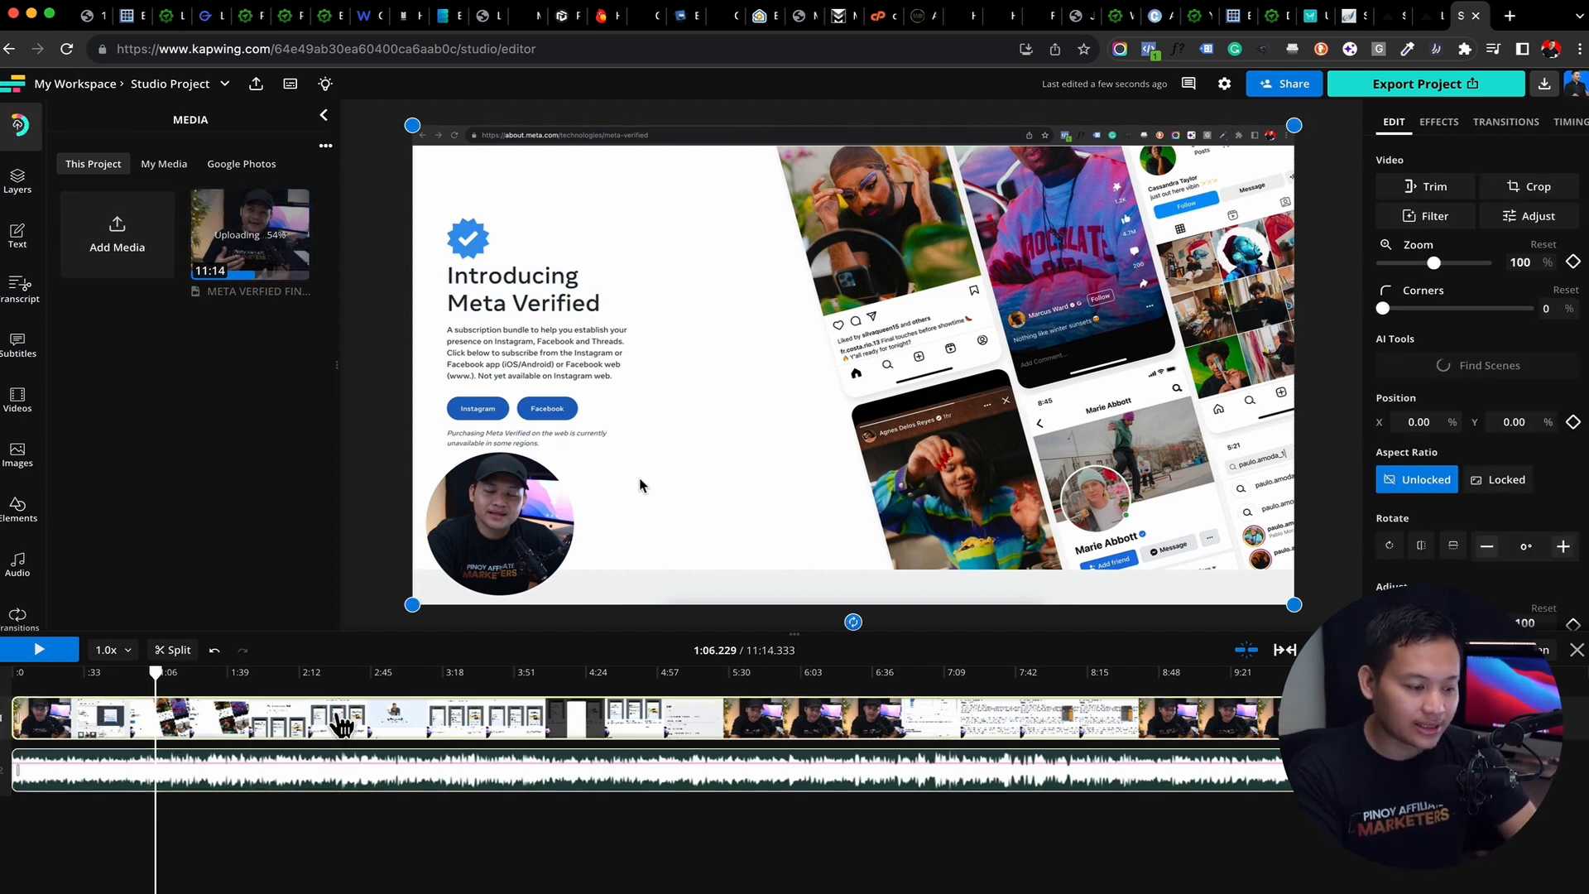
left_click_drag(157, 677, 110, 712)
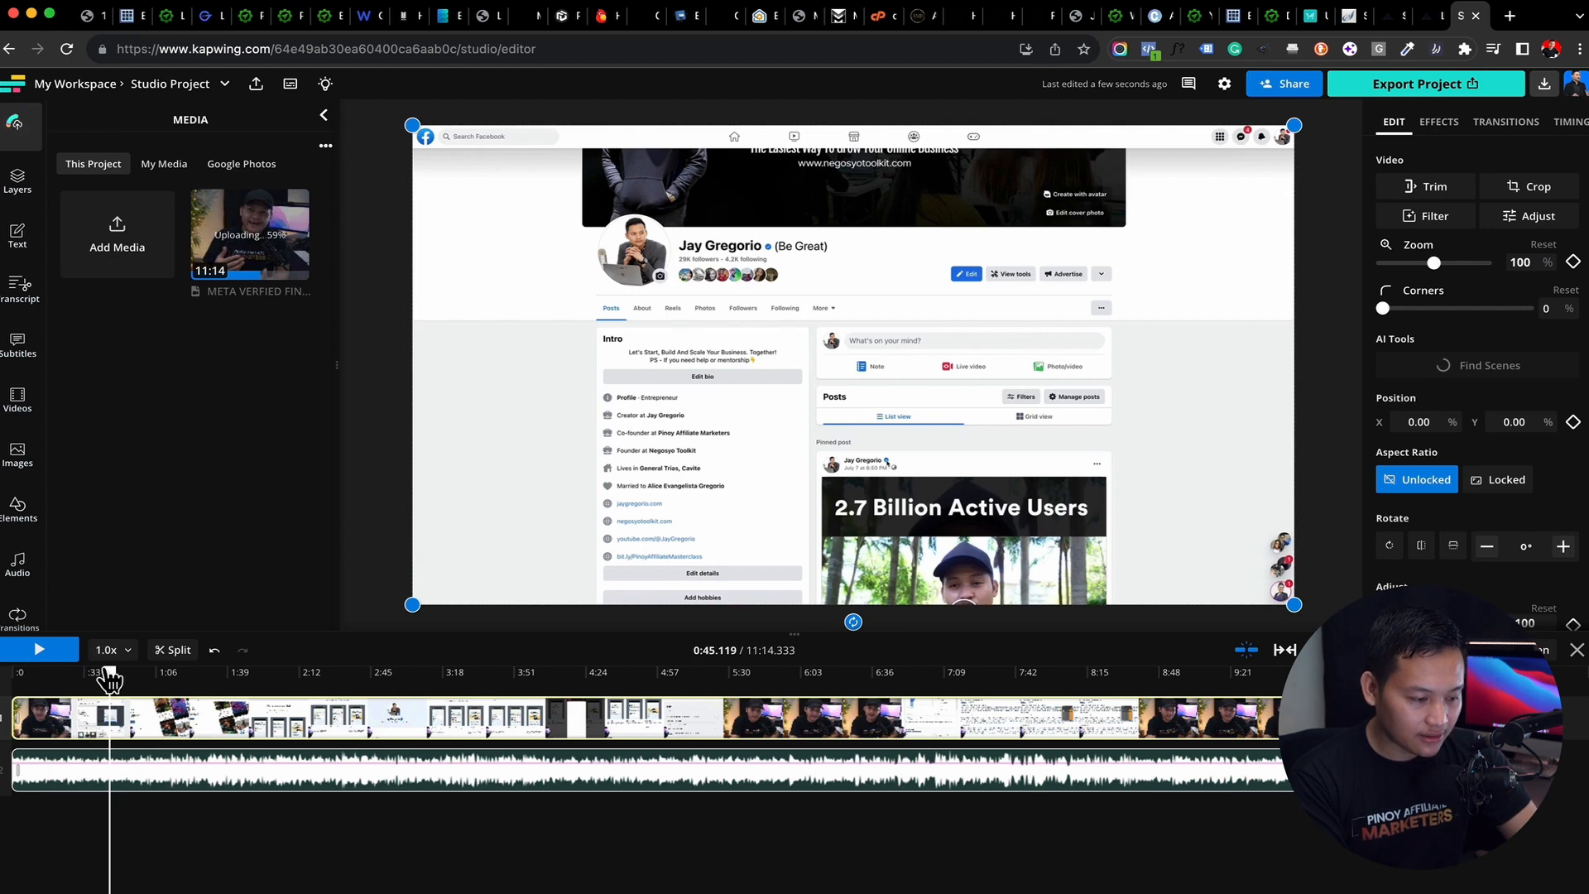
left_click_drag(110, 672, 106, 669)
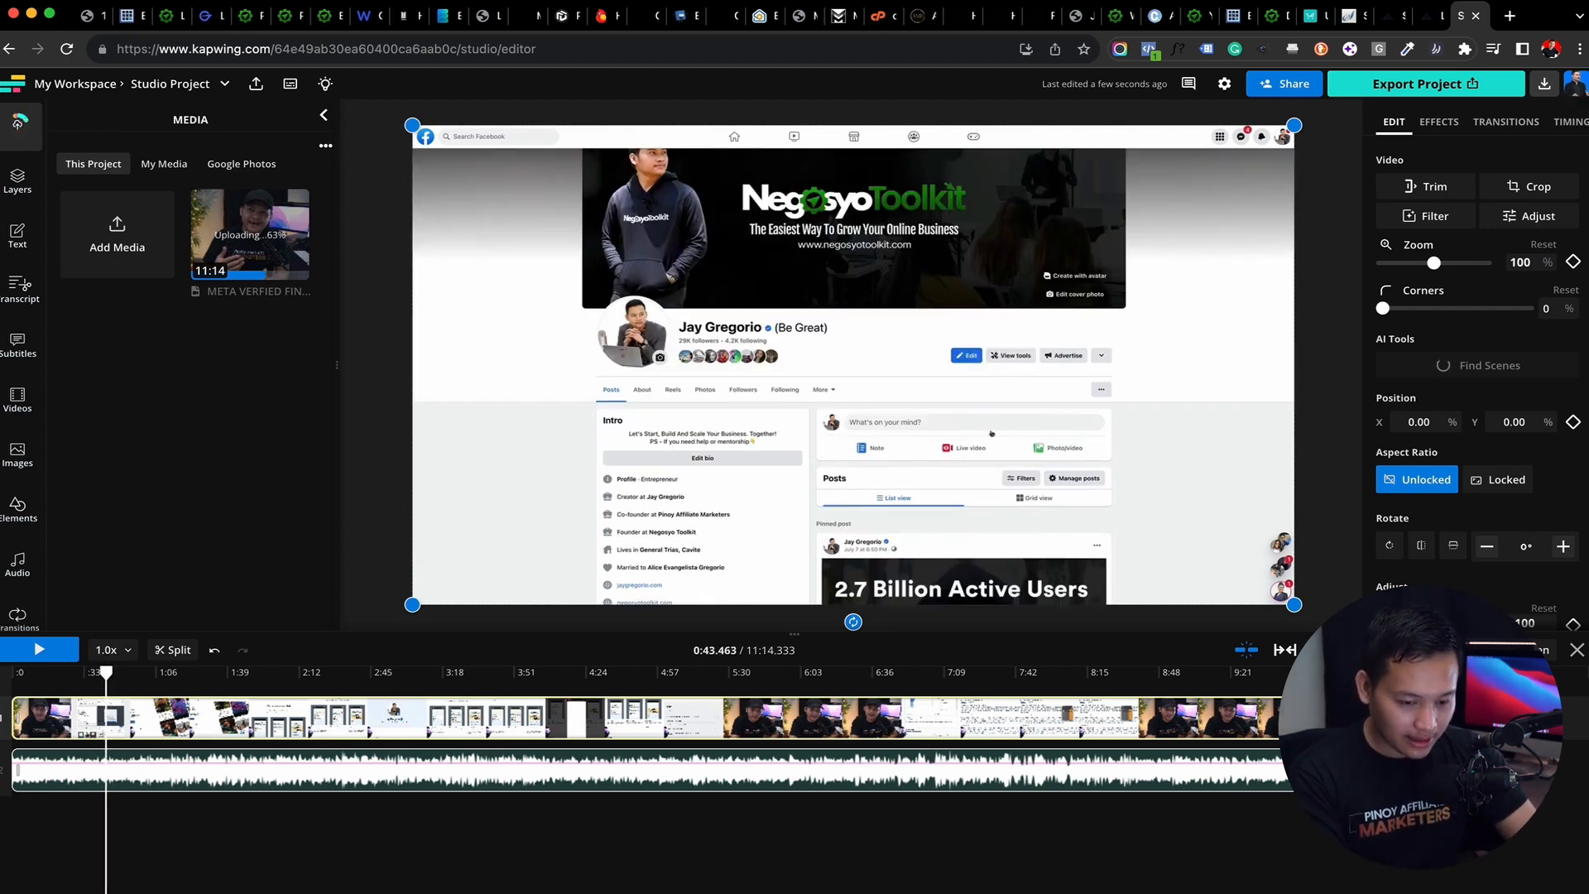
left_click_drag(1357, 650, 1382, 649)
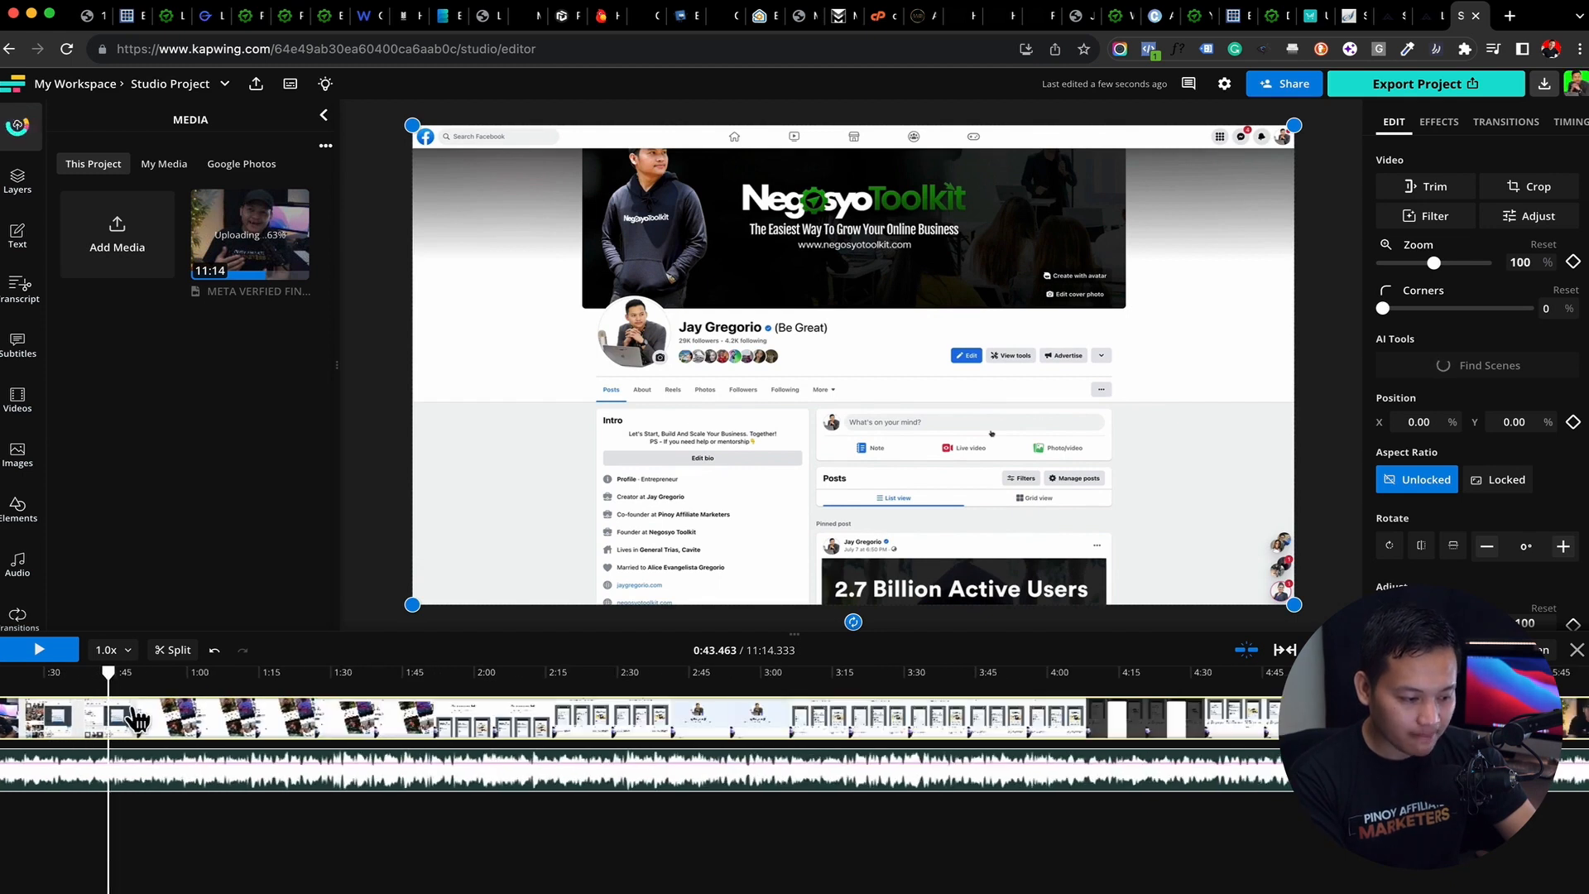
scroll(137, 718, "left", 3)
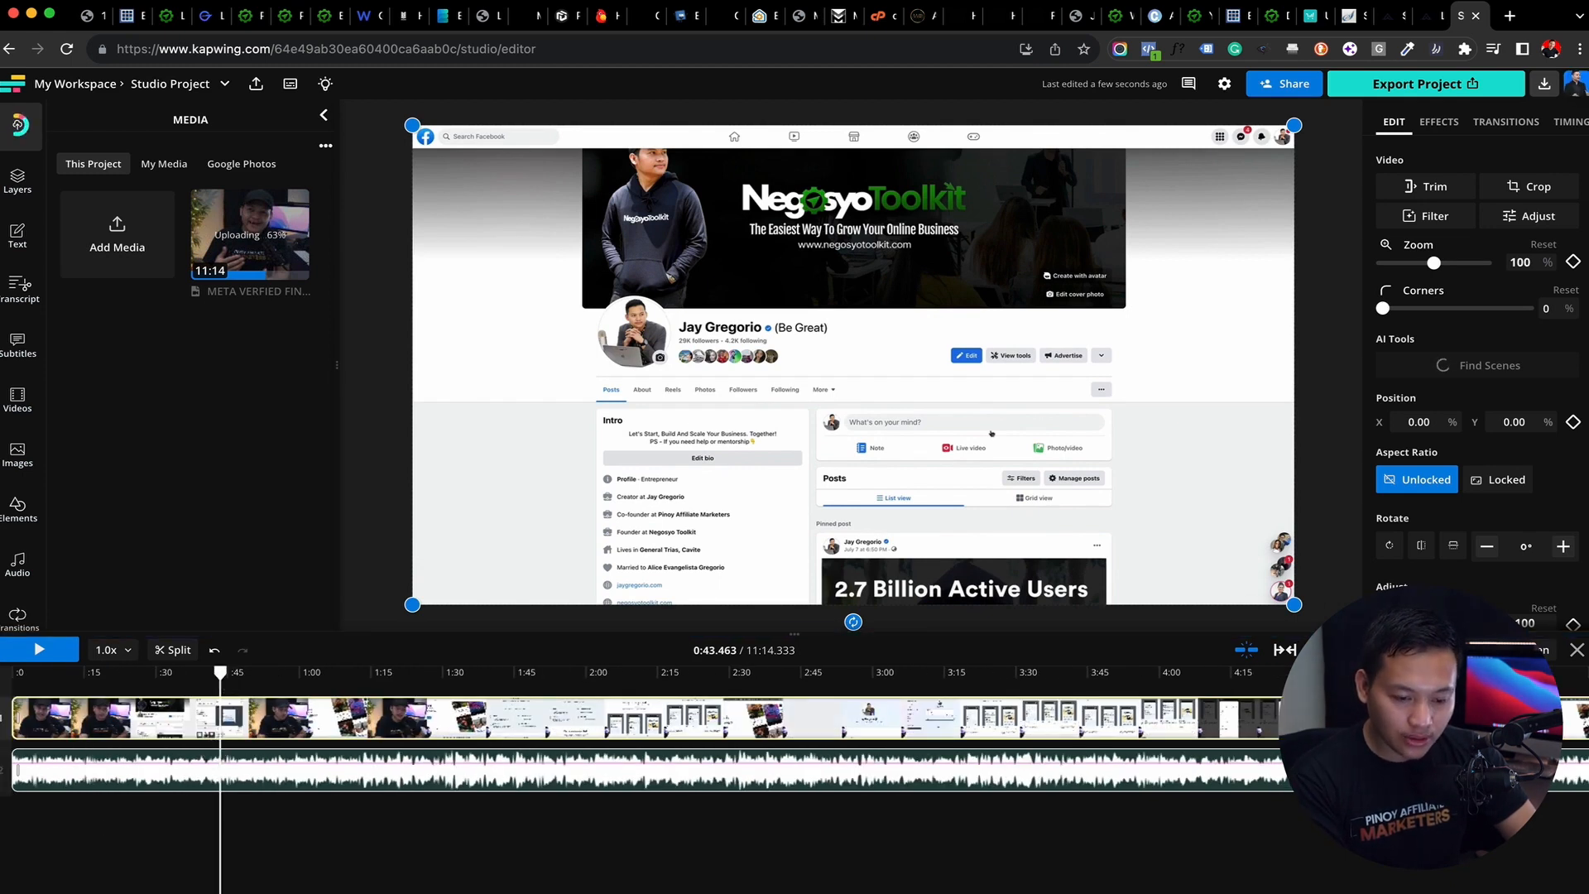
left_click(1513, 649)
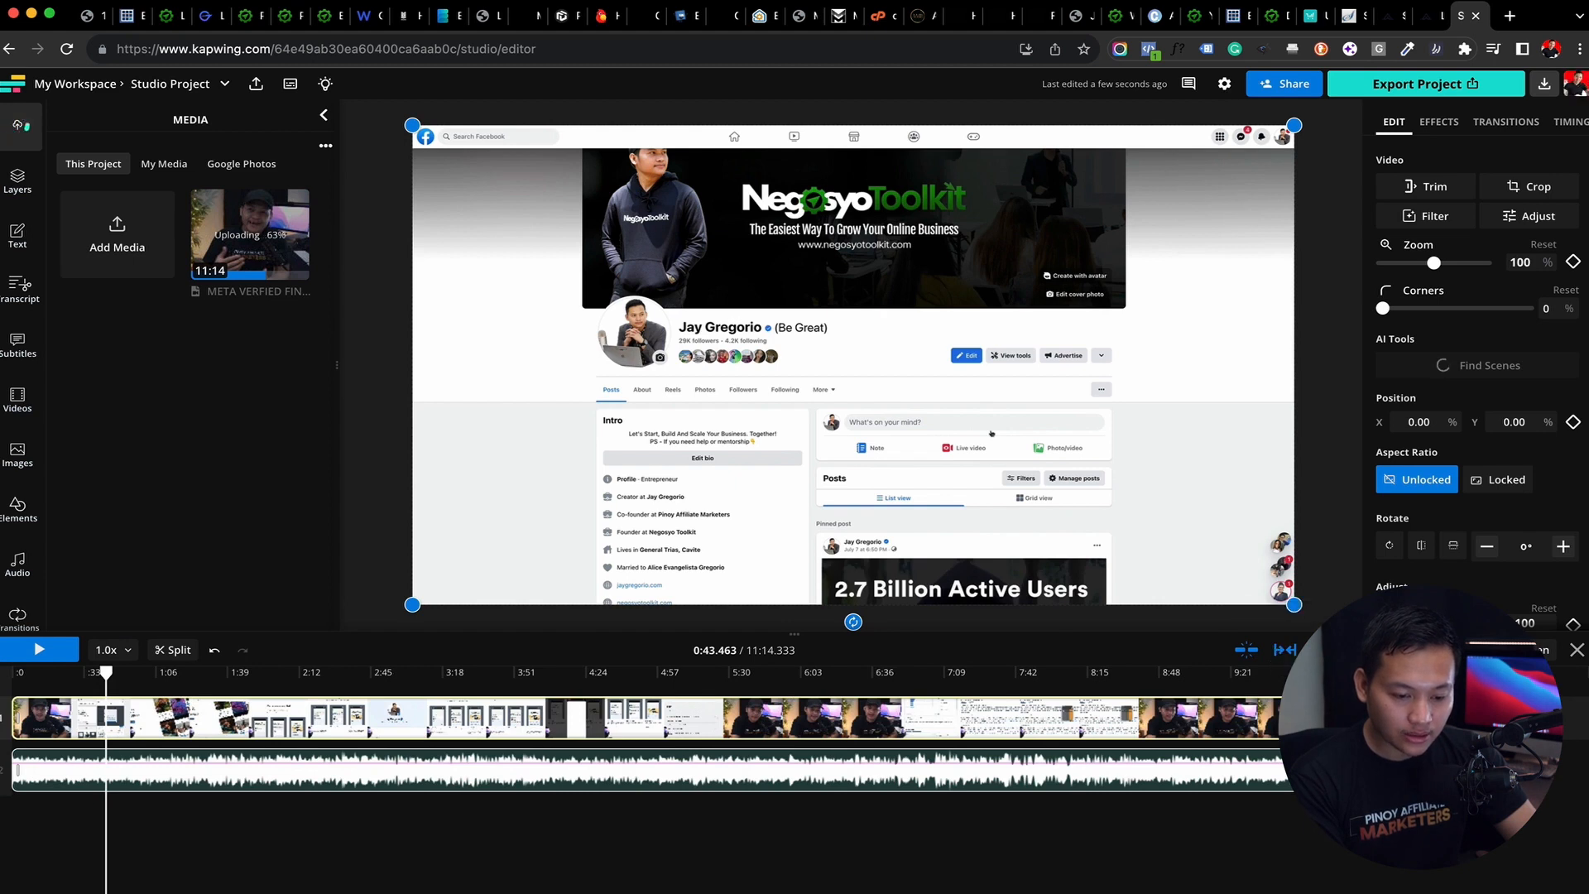
left_click(1425, 650)
scroll(466, 734, "left", 6)
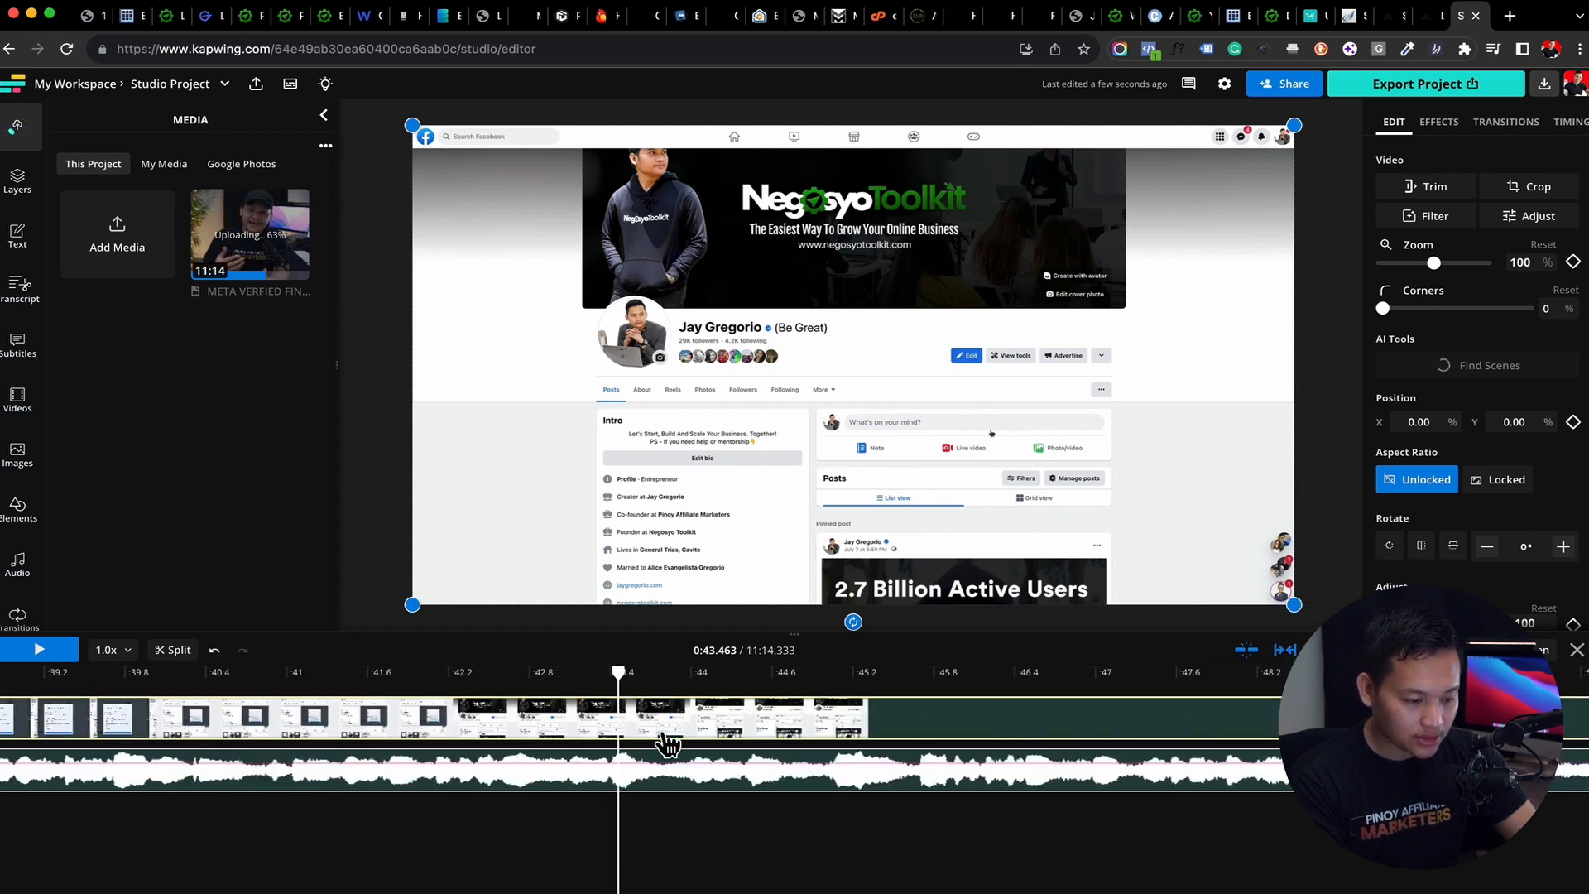
left_click(175, 651)
Split the video and audio layers together at 0:44.080, and split the audio at 0:43.467 to match the existing video cut
left_click_drag(618, 676, 701, 674)
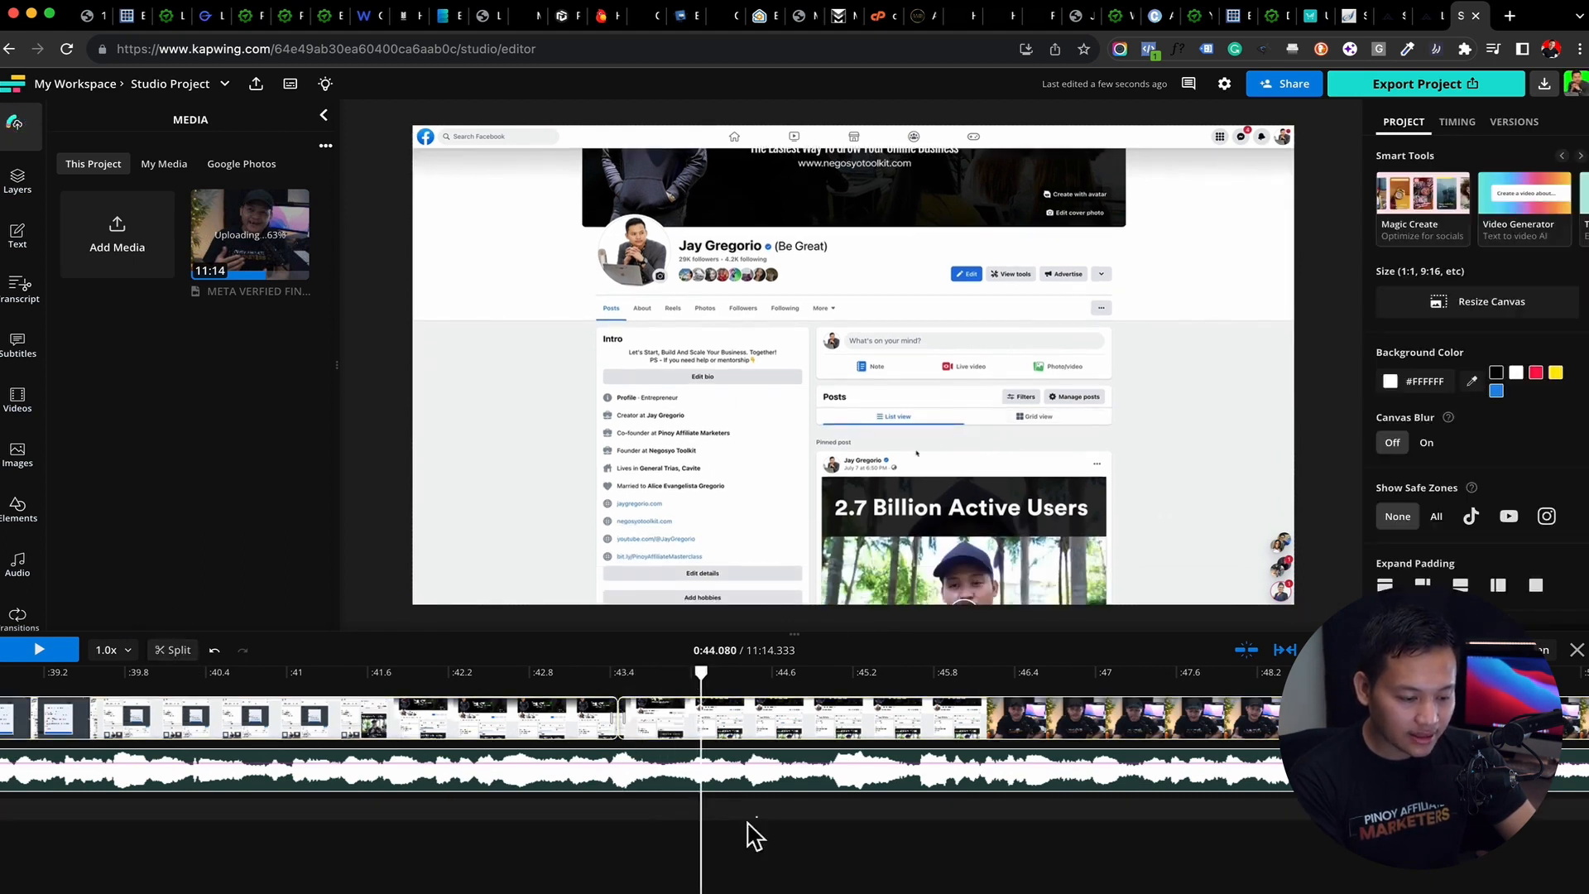
left_click_drag(753, 832, 568, 687)
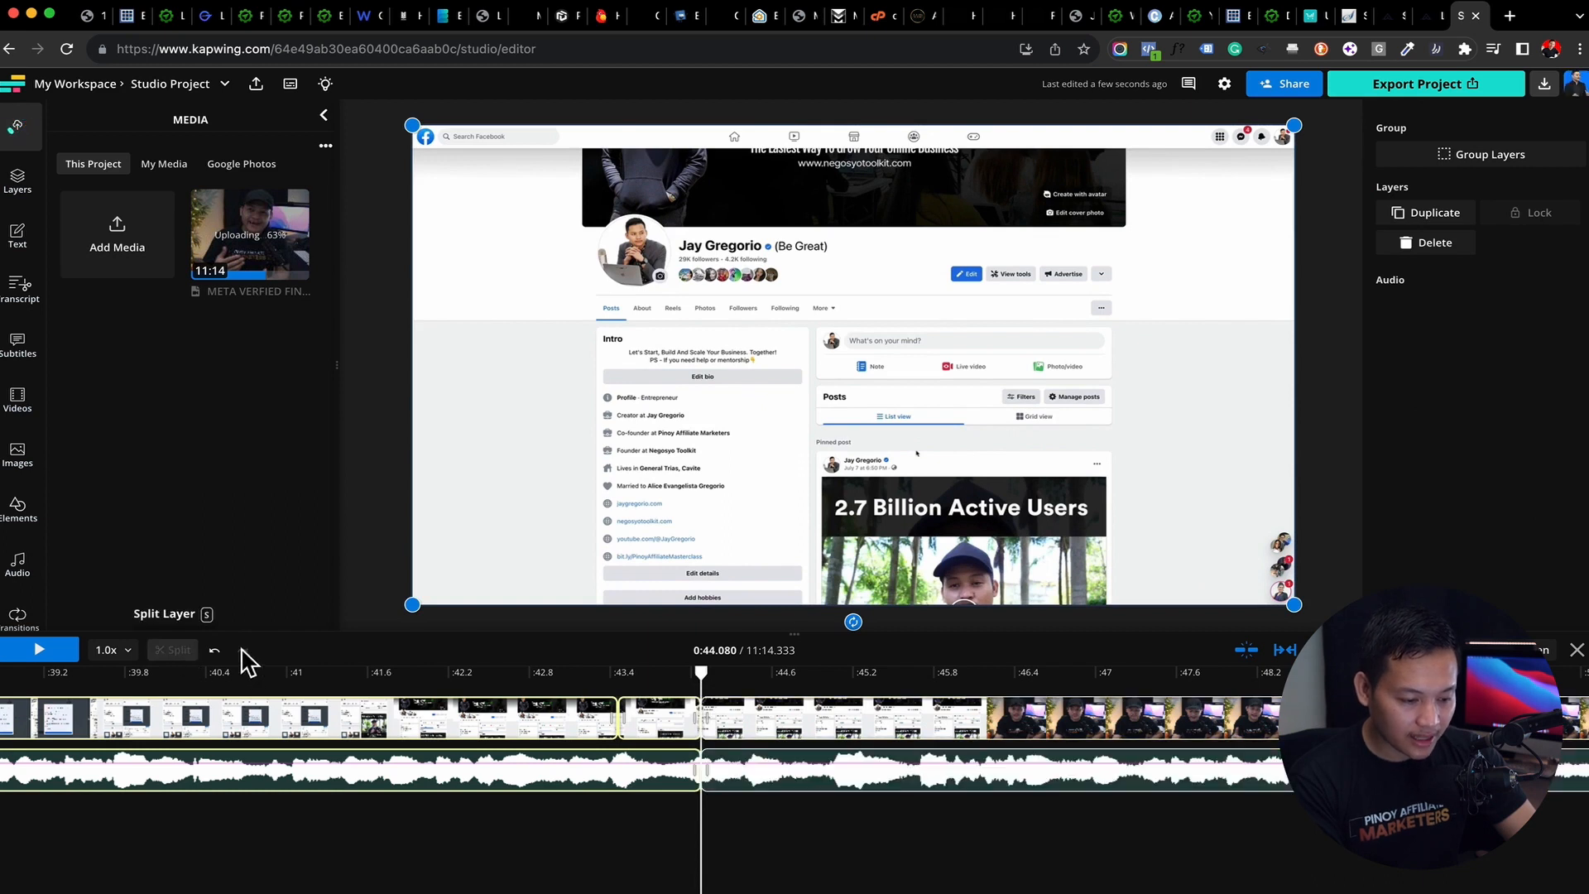
left_click_drag(703, 674, 617, 677)
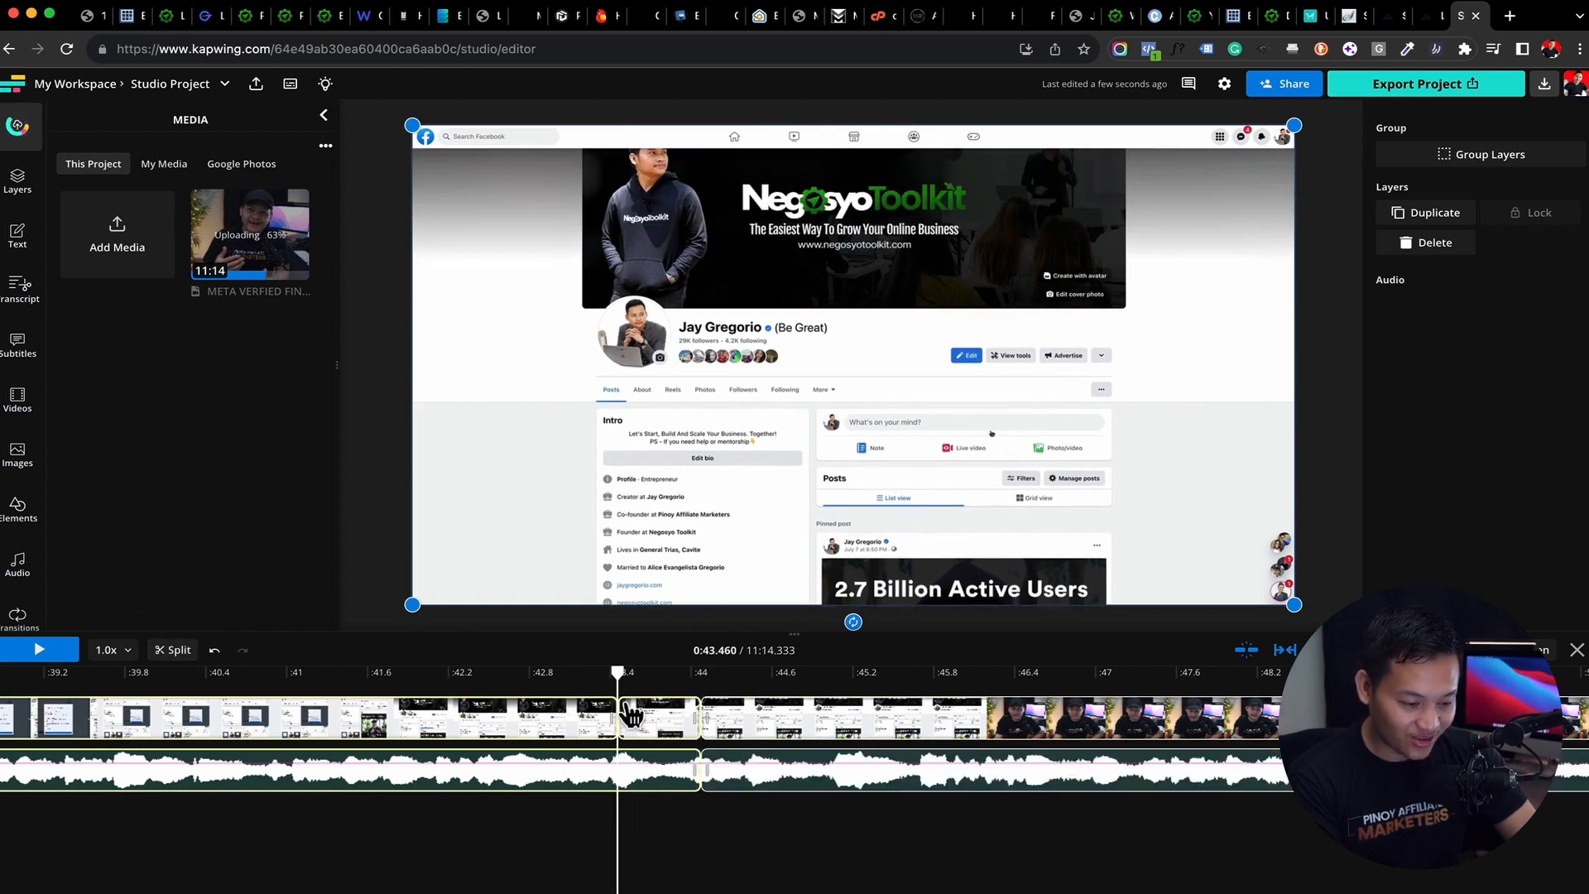
left_click_drag(617, 673, 619, 679)
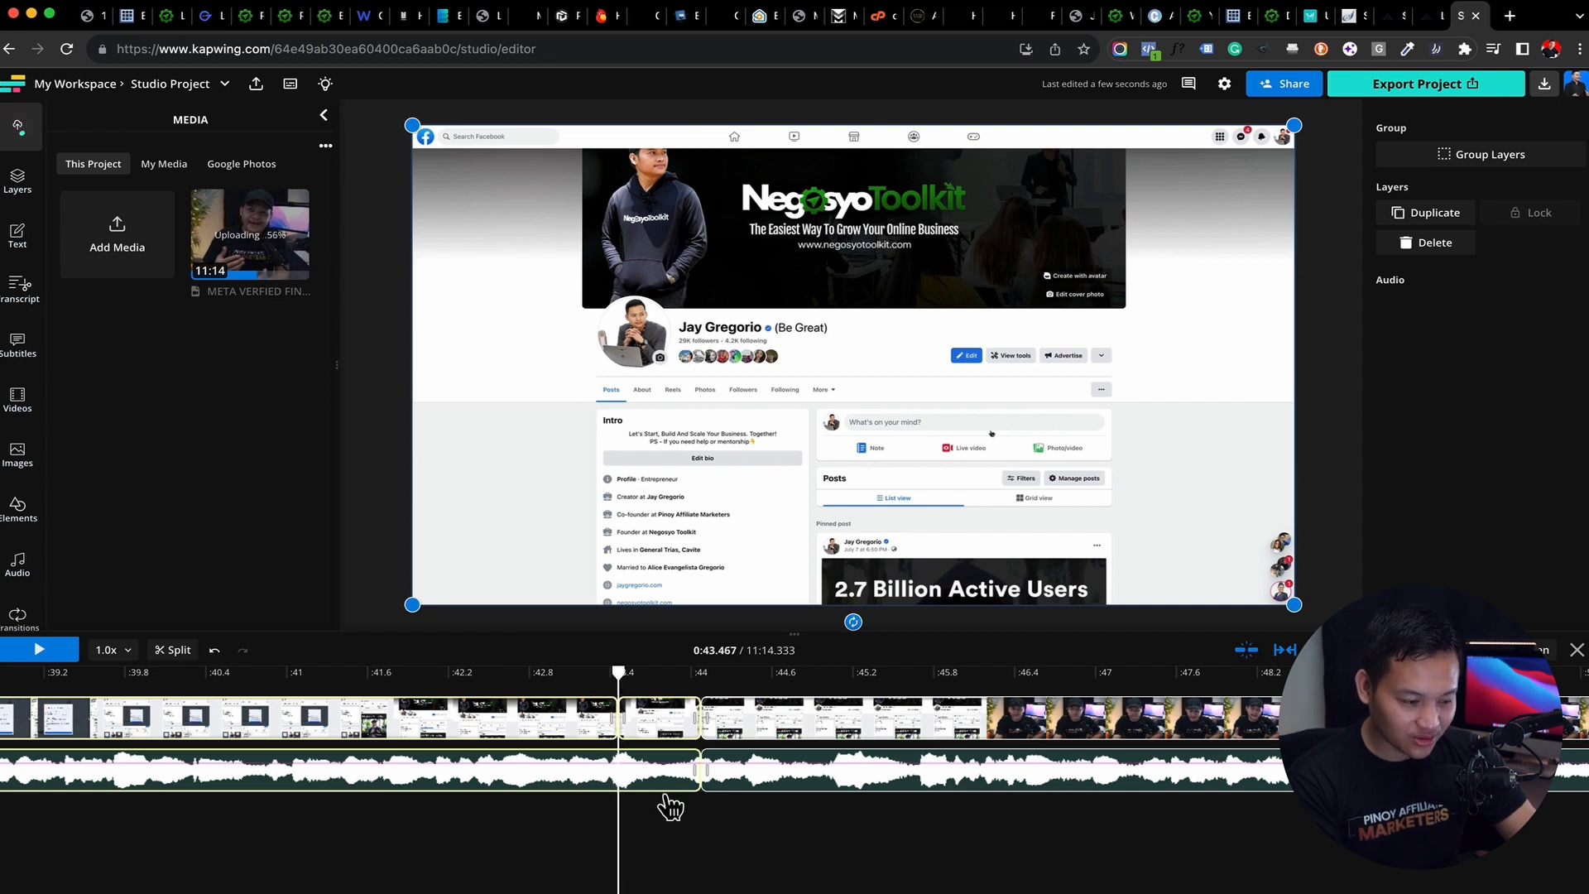
left_click(175, 651)
Delete the short video and audio segment between 0:43.467 and 0:44.080, and check the playback position just past the cut
left_click(668, 718)
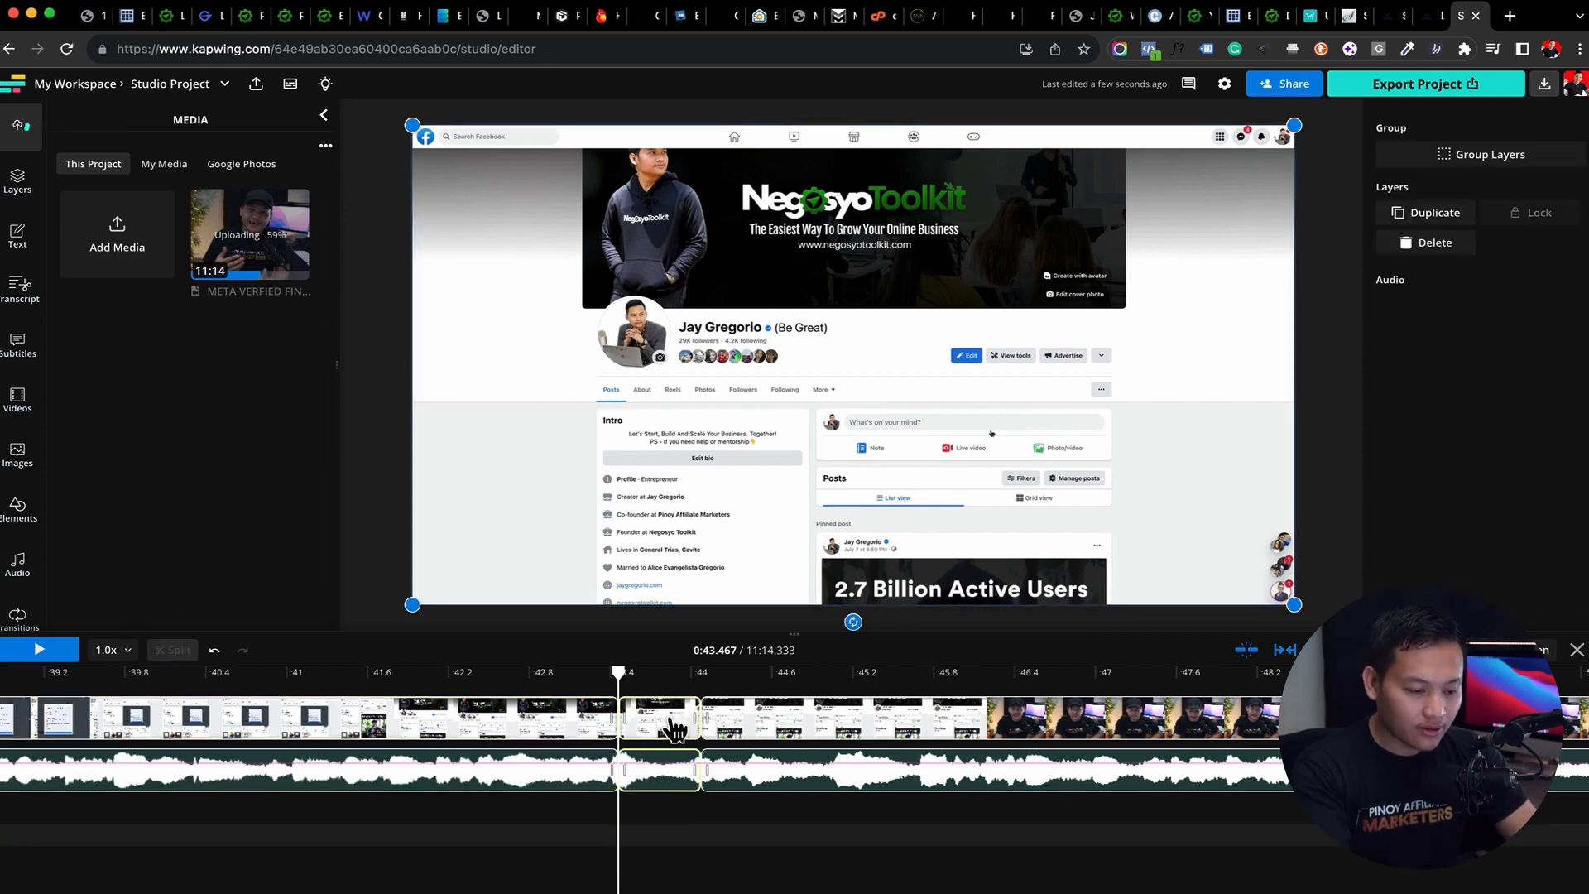
key("Delete")
mouse_move(621, 672)
left_mouse_down()
mouse_move(714, 672)
mouse_move(624, 672)
left_mouse_up()
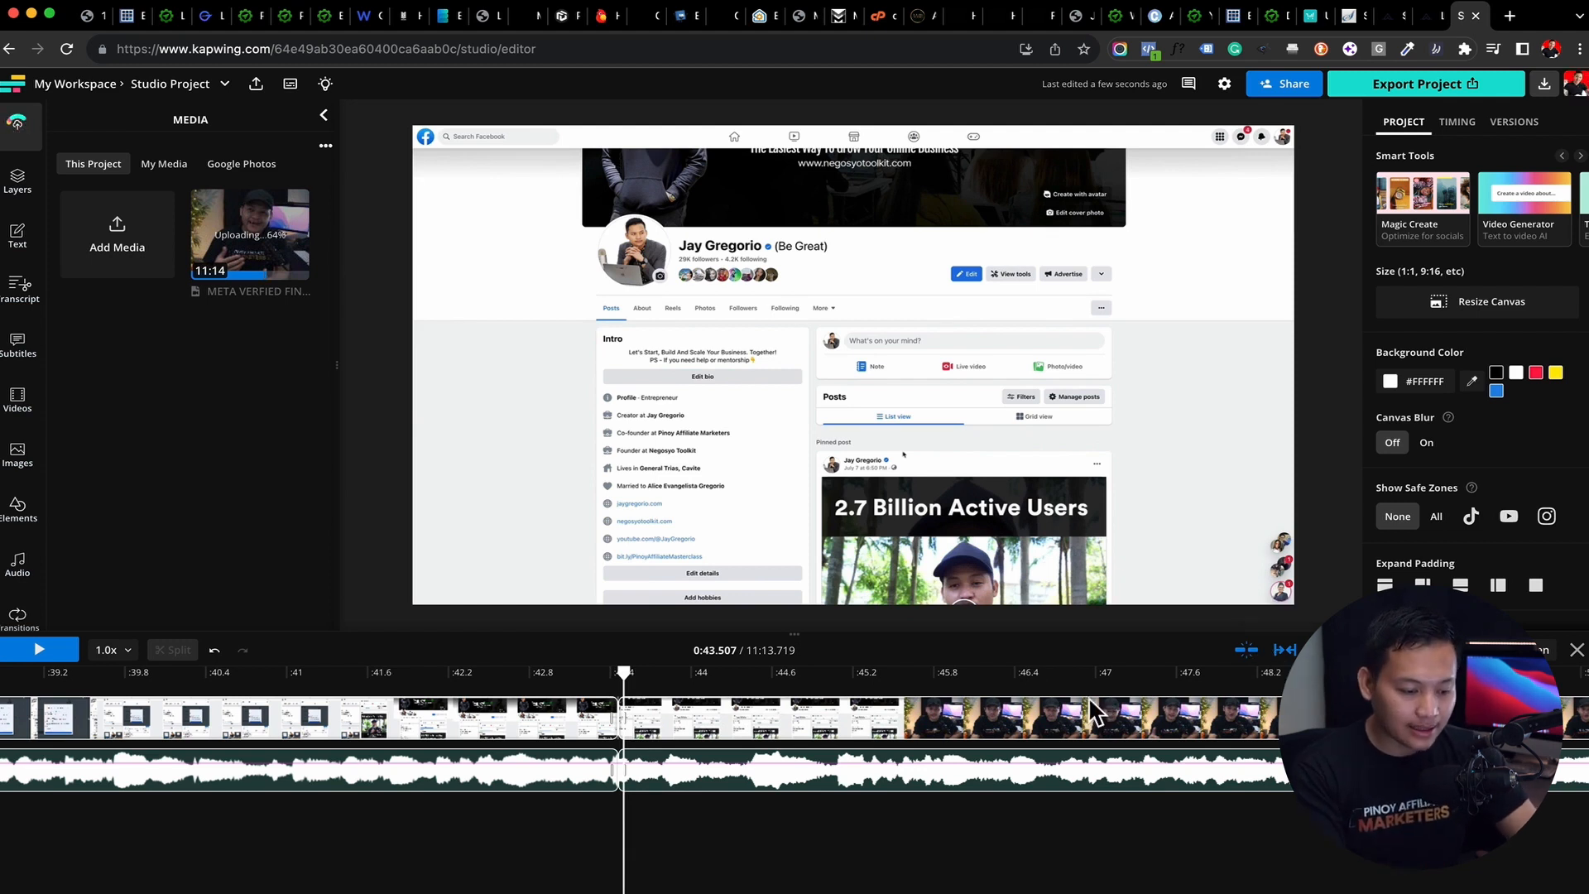
Split the video and audio layers together about 1.3 seconds after the 0:43.467 cut and delete the segment in between
left_click_drag(826, 837, 716, 693)
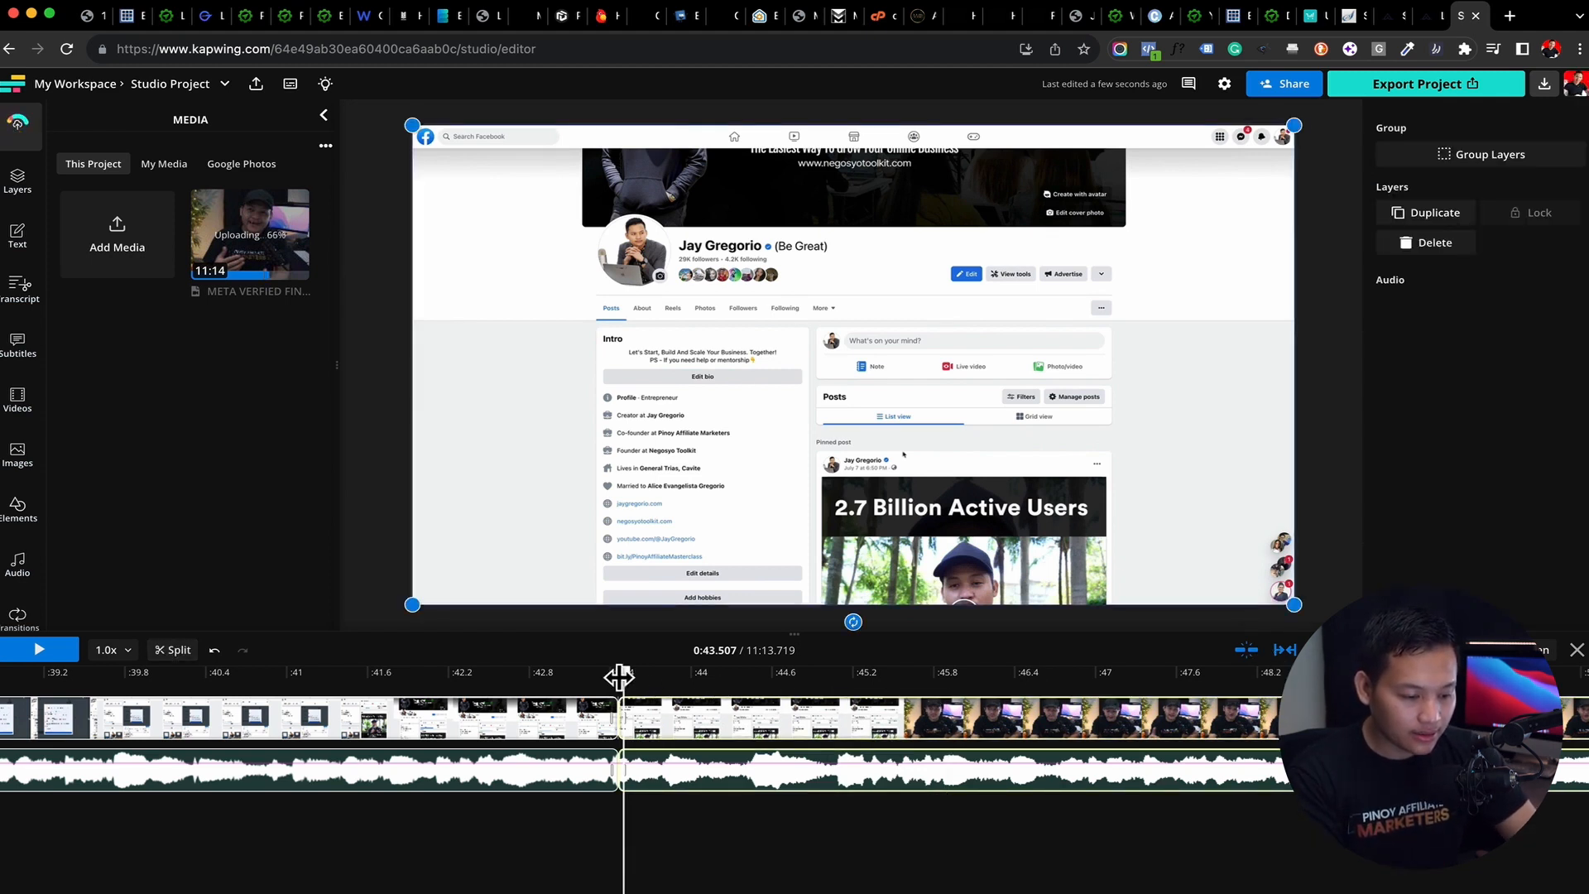
left_click_drag(623, 672, 792, 672)
left_click(164, 657)
key("Delete")
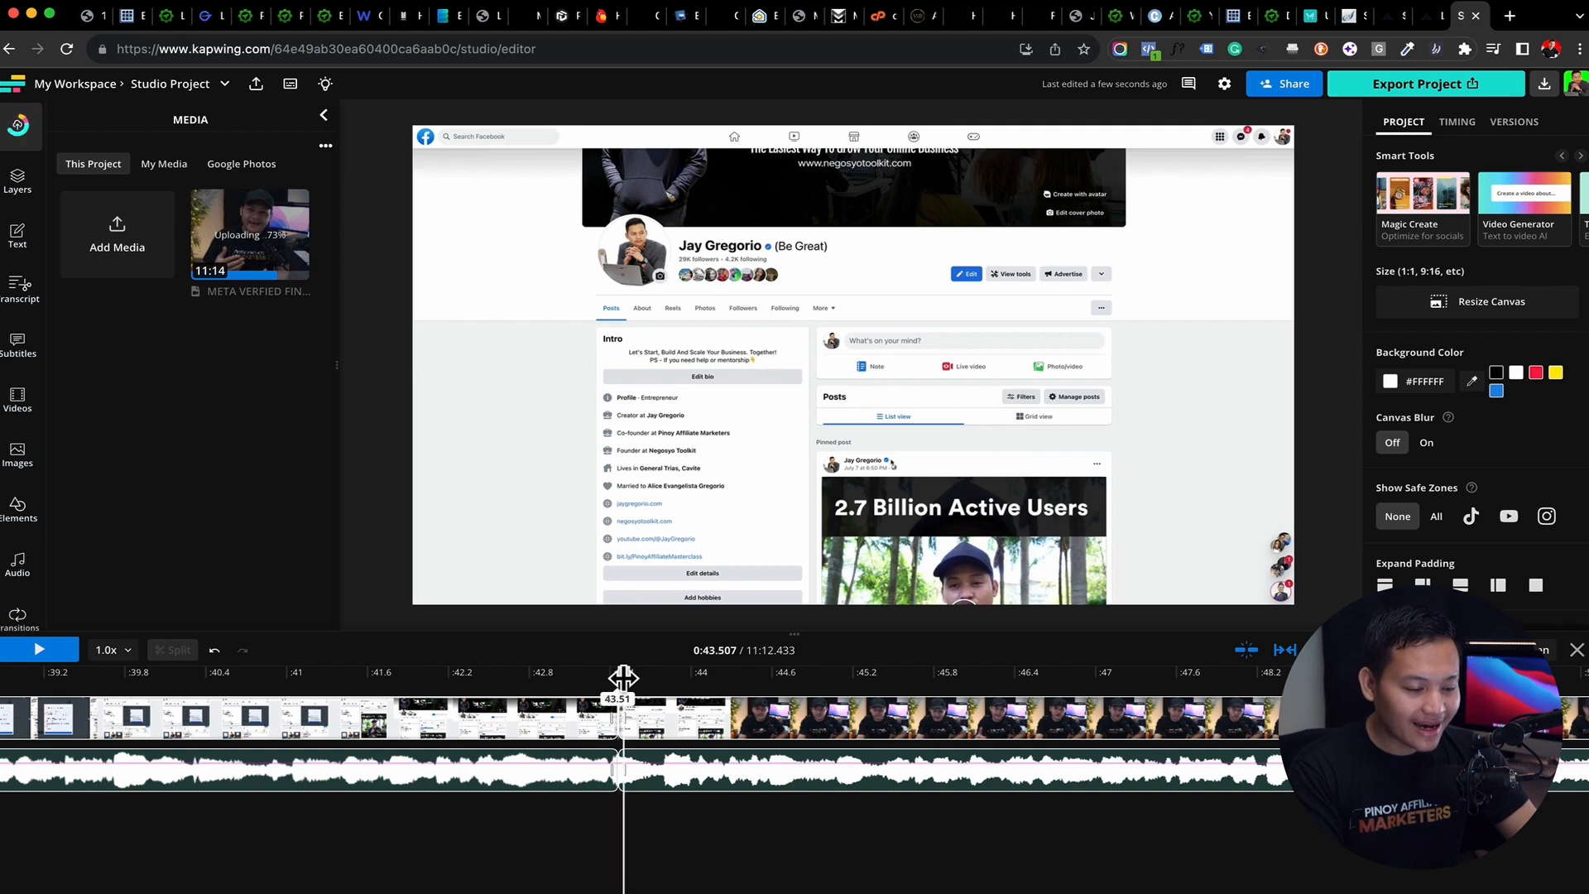
Review the timeline around the cut, fit the whole project in the timeline, and return the playhead to 0:00.000
left_click_drag(621, 677, 298, 685)
left_click(981, 672)
left_click(1324, 650)
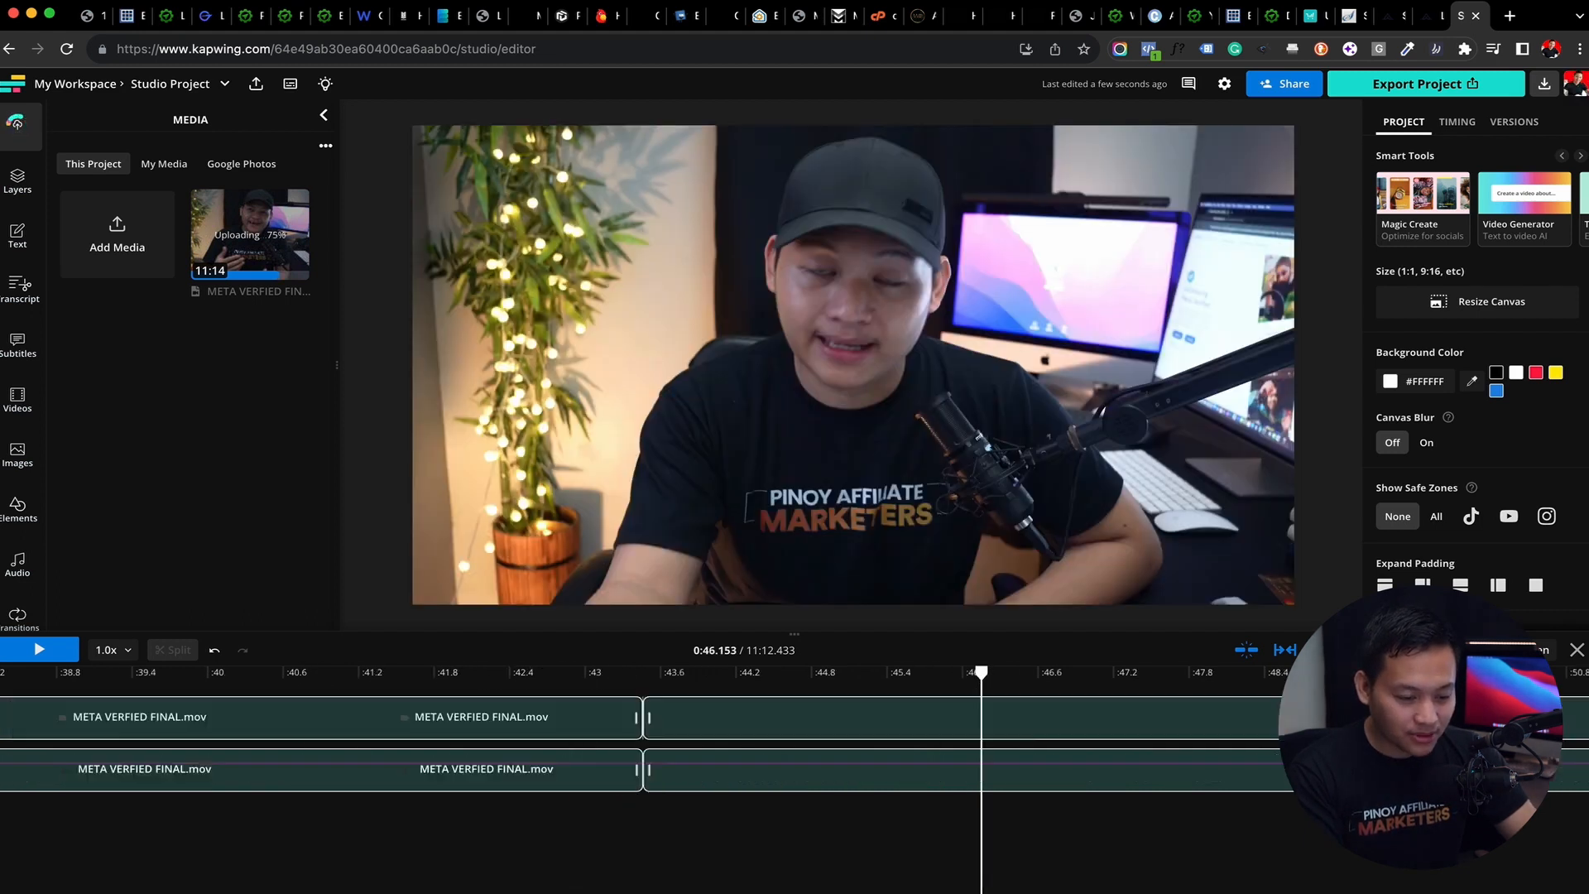
left_click_drag(981, 674, 2, 722)
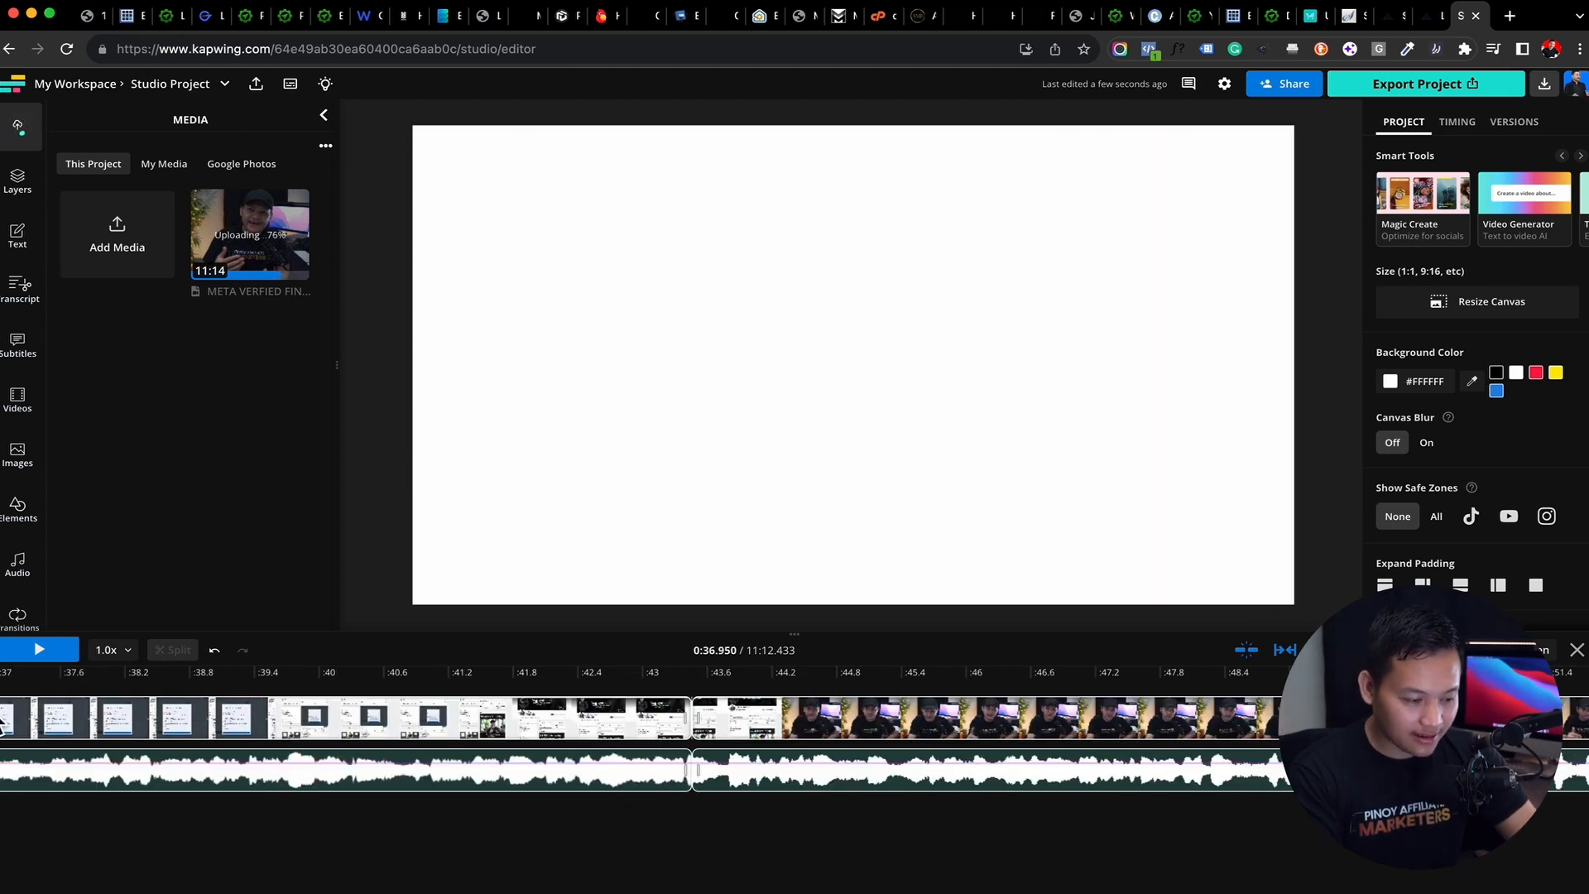
scroll(248, 720, "left", 15)
scroll(641, 718, "left", 5)
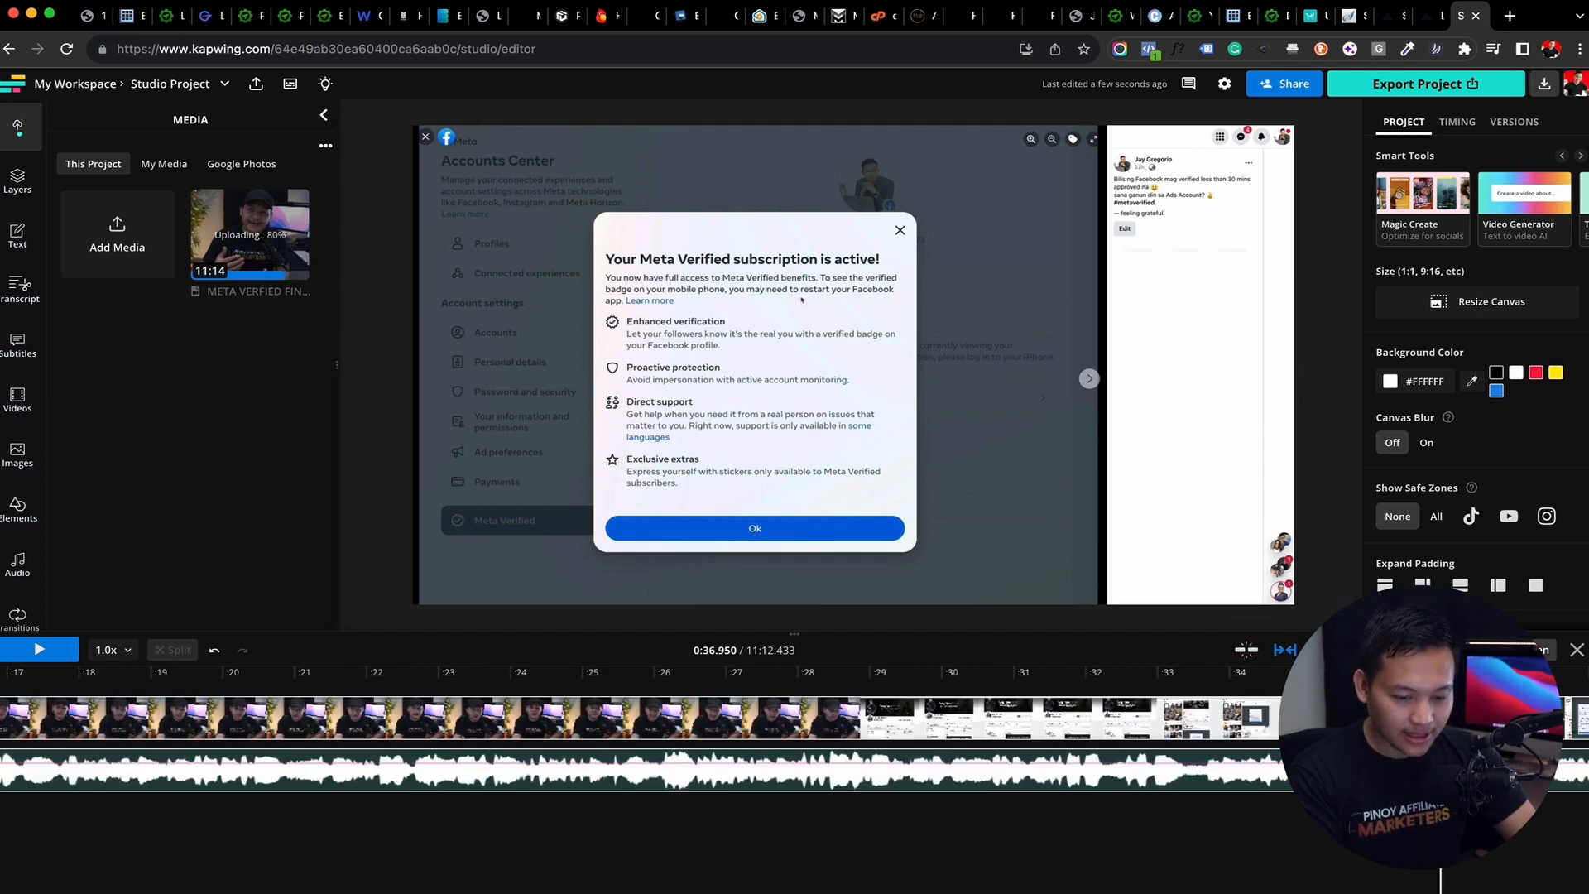
left_click(1527, 650)
left_click_drag(92, 675, 1, 676)
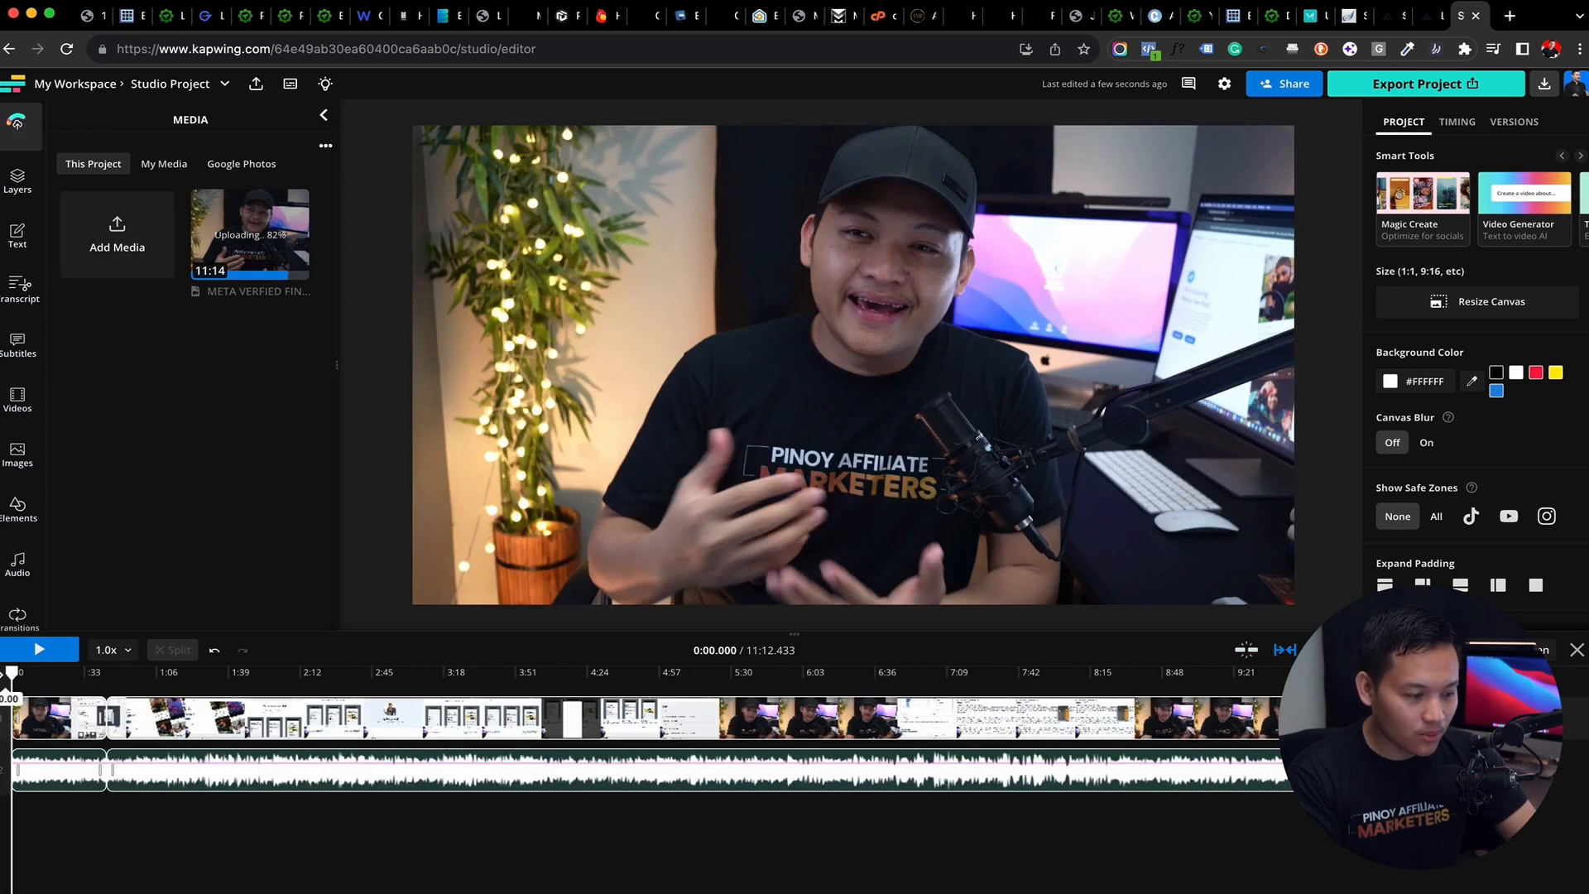
left_click(18, 182)
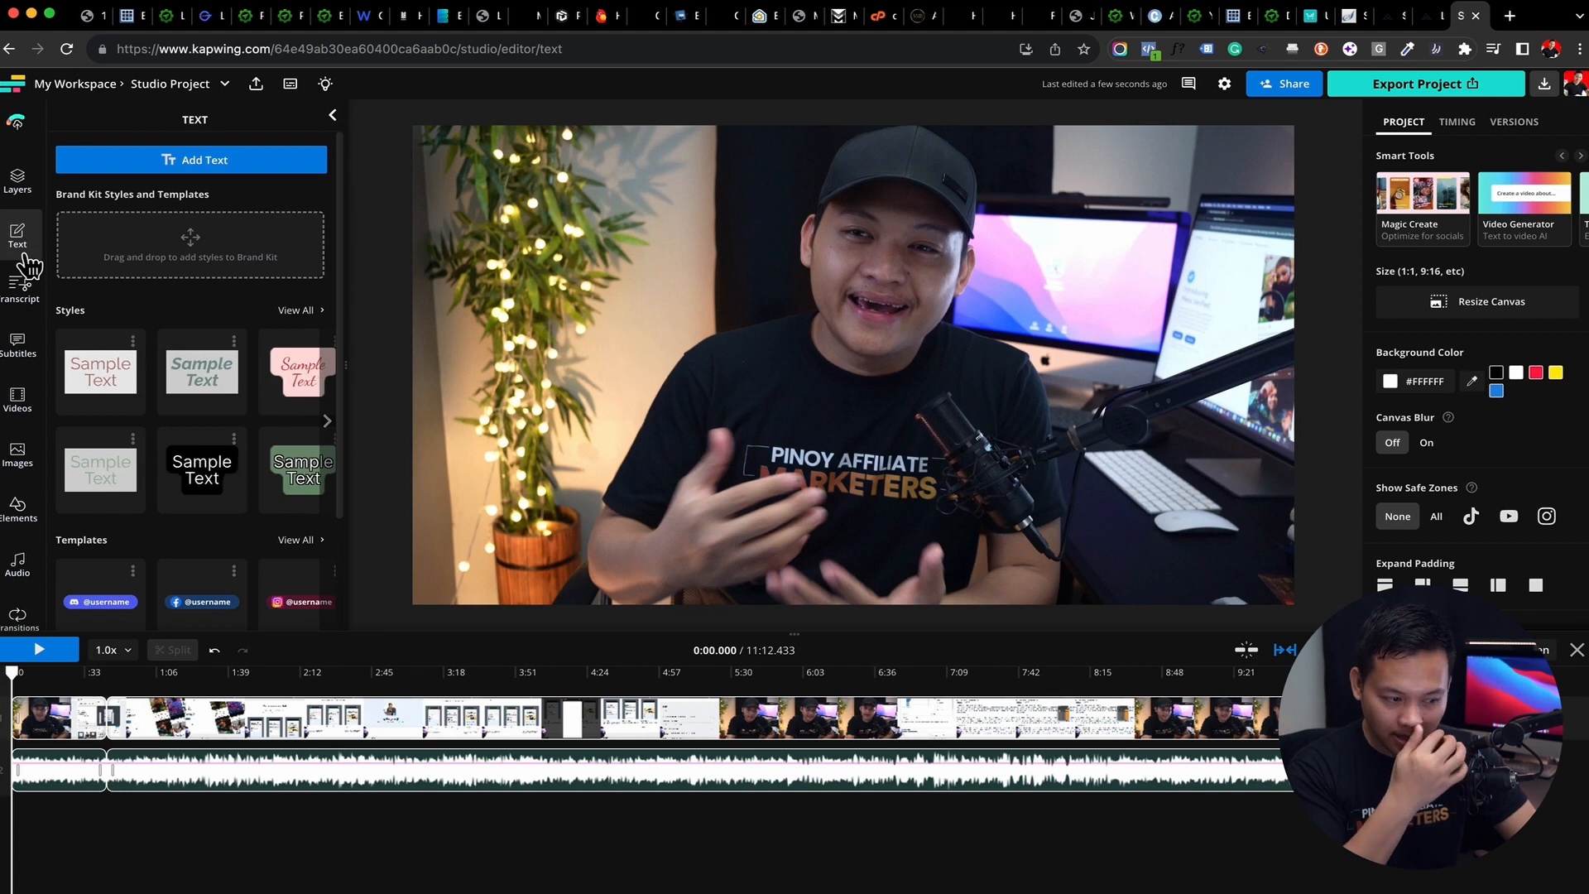
scroll(103, 451, "down", 2)
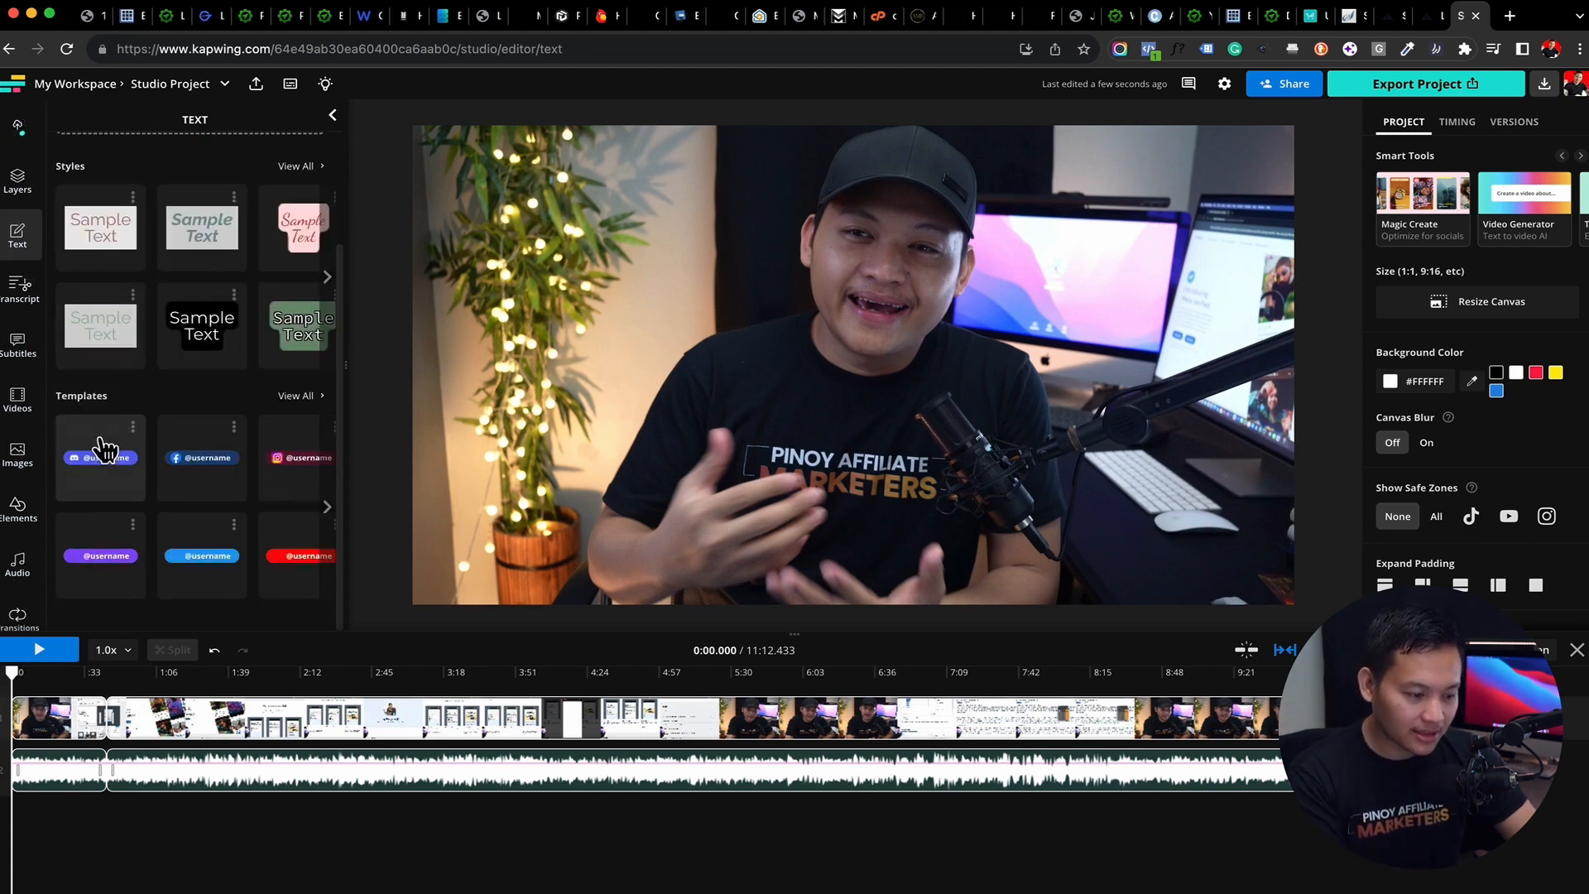
left_click(295, 579)
left_click_drag(844, 414, 900, 529)
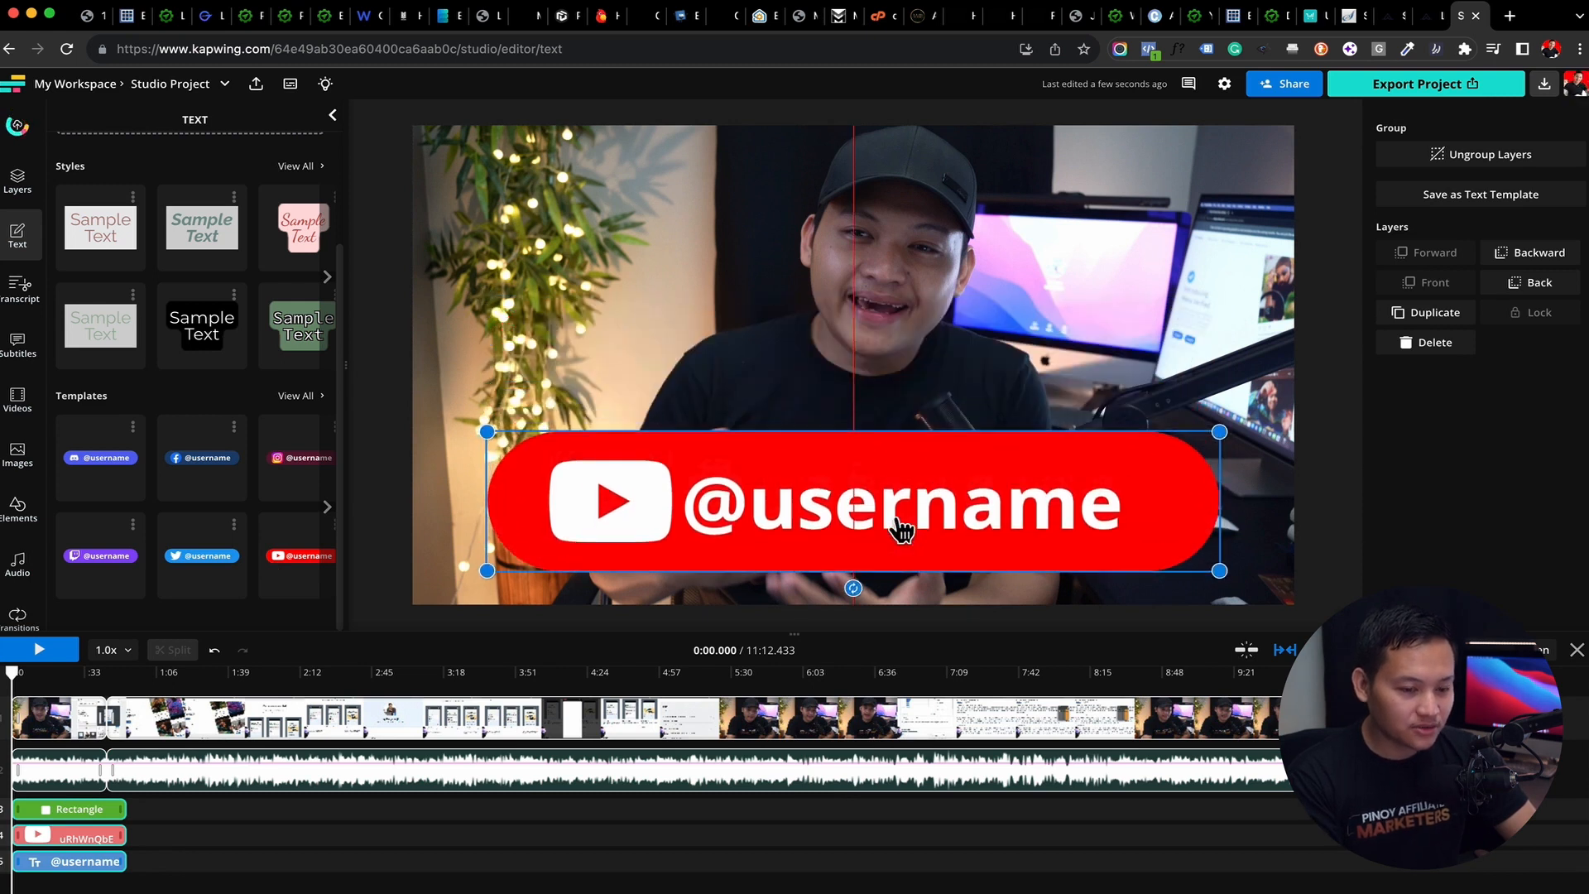
left_click(900, 530)
double_click(896, 516)
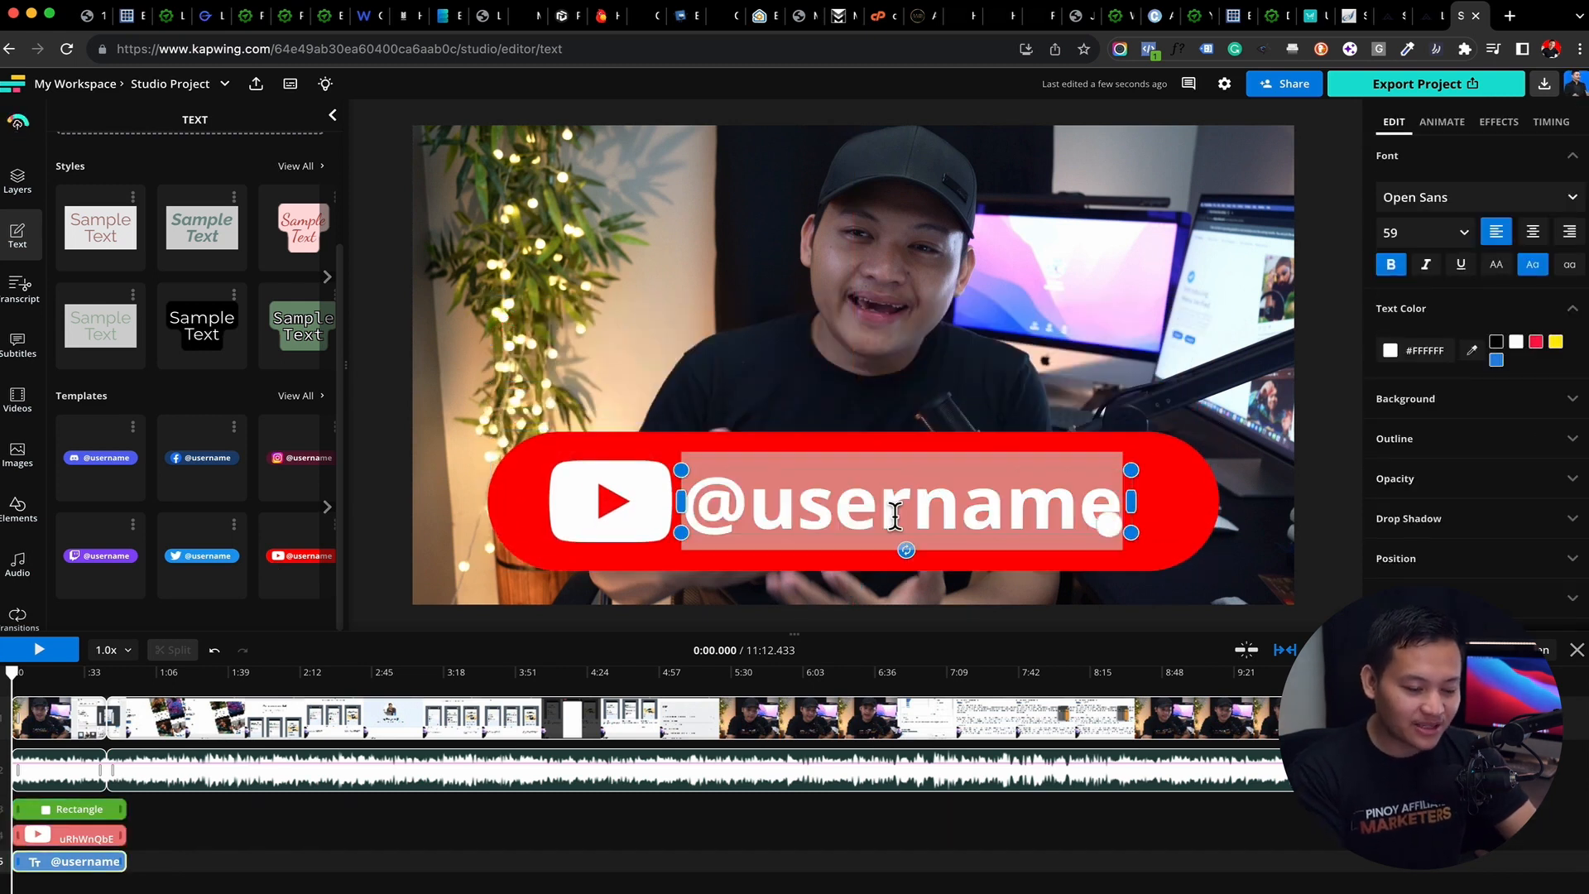
key("BackSpace")
type("jaygregorio")
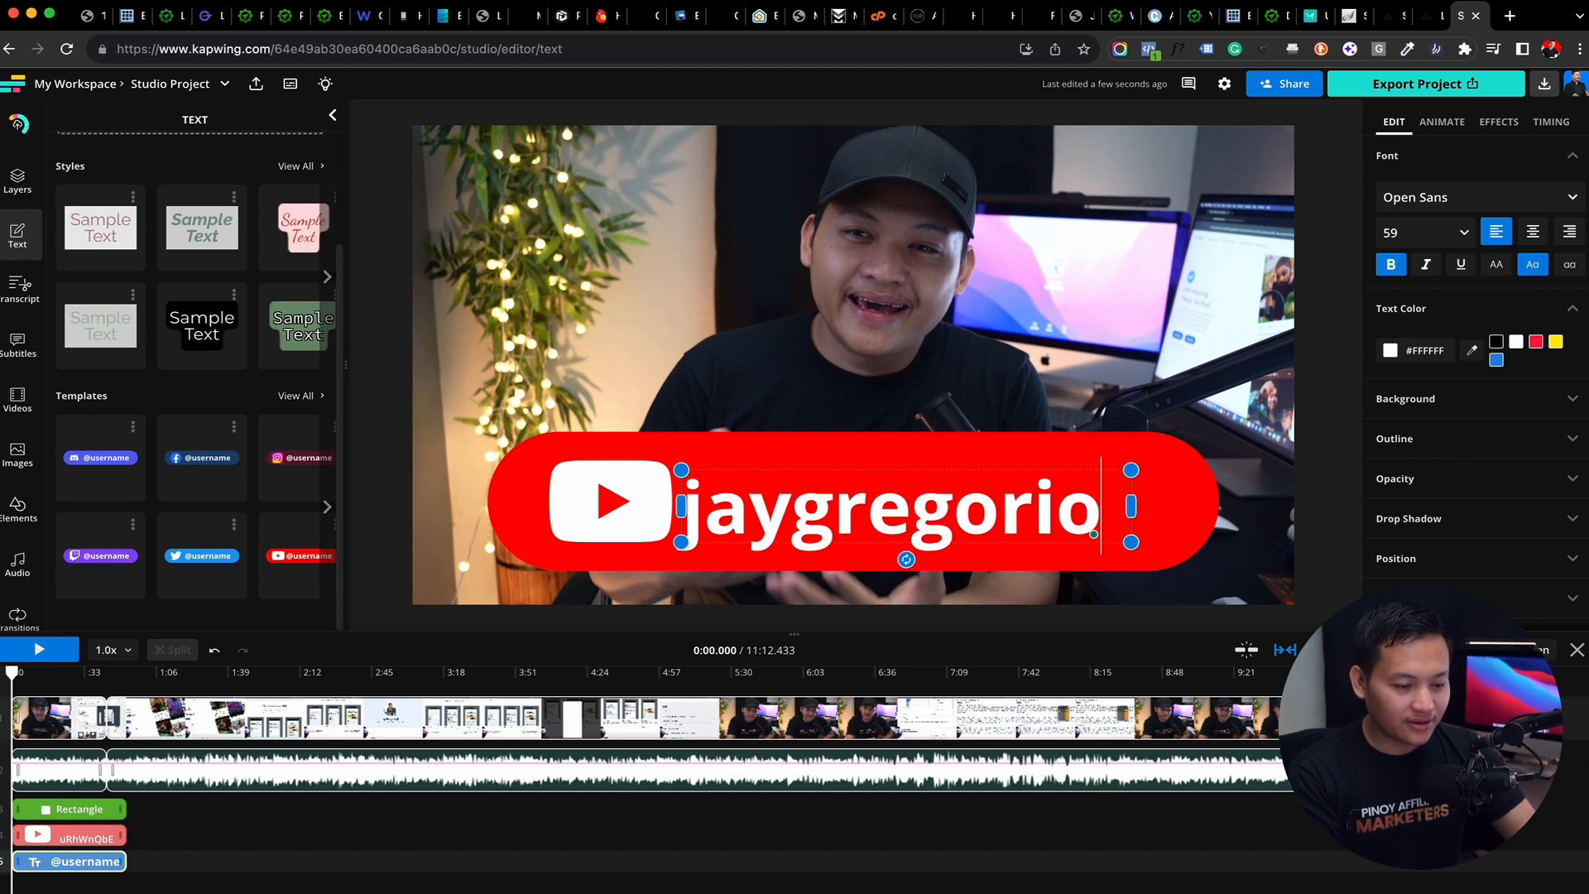
left_click(1055, 476)
left_click(1325, 492)
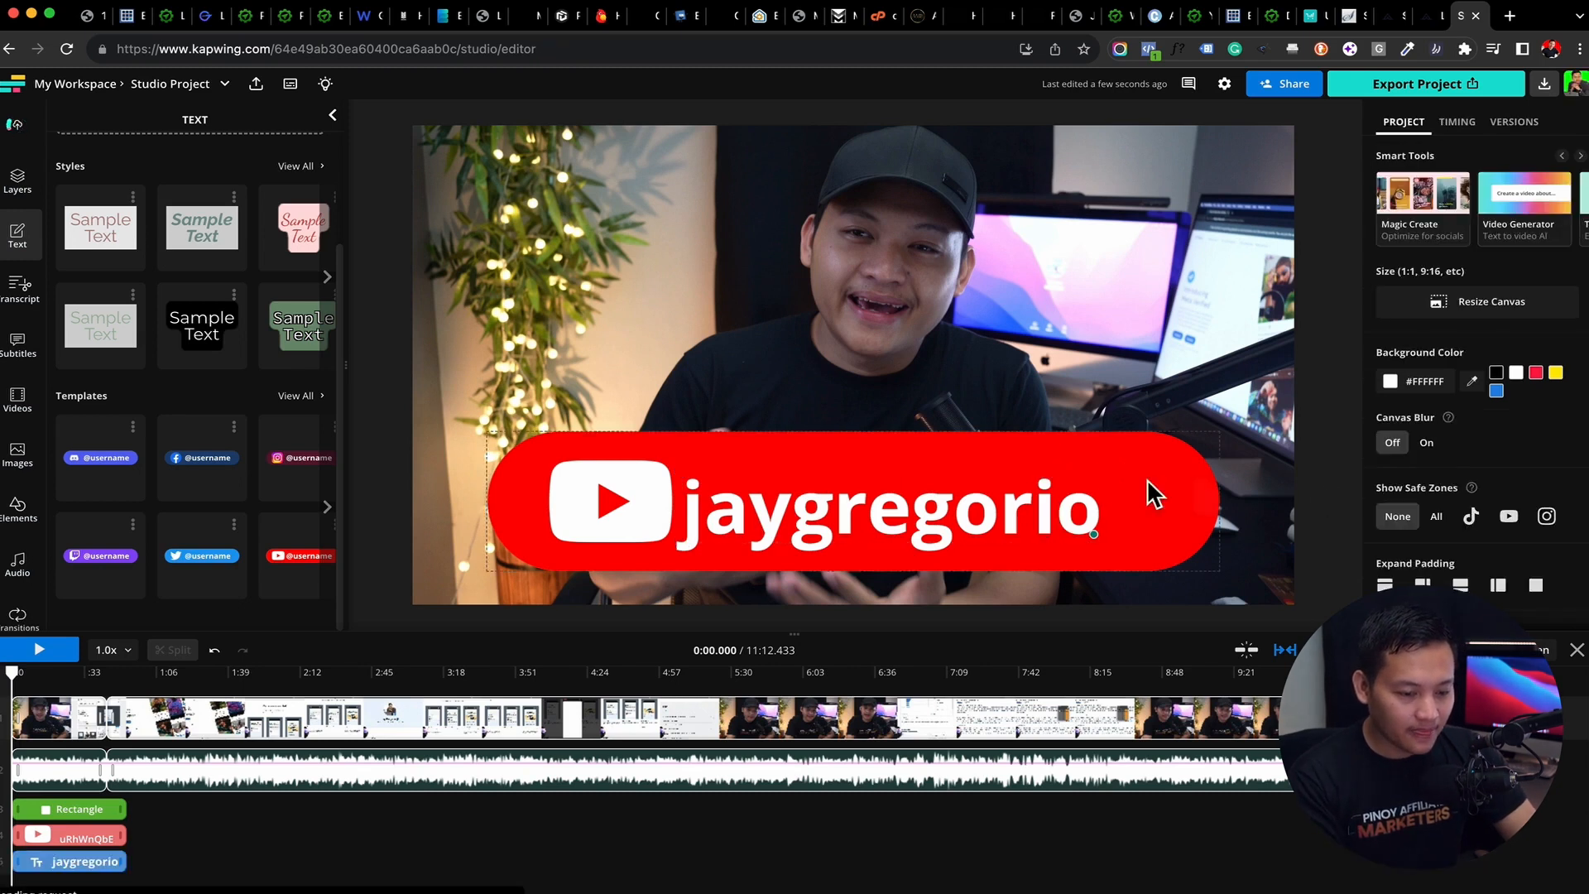
Shrink the YouTube banner into the video frame's lower-left corner, preview it briefly, and delete the banner
left_click(1147, 480)
left_click_drag(1228, 439, 785, 586)
key("space")
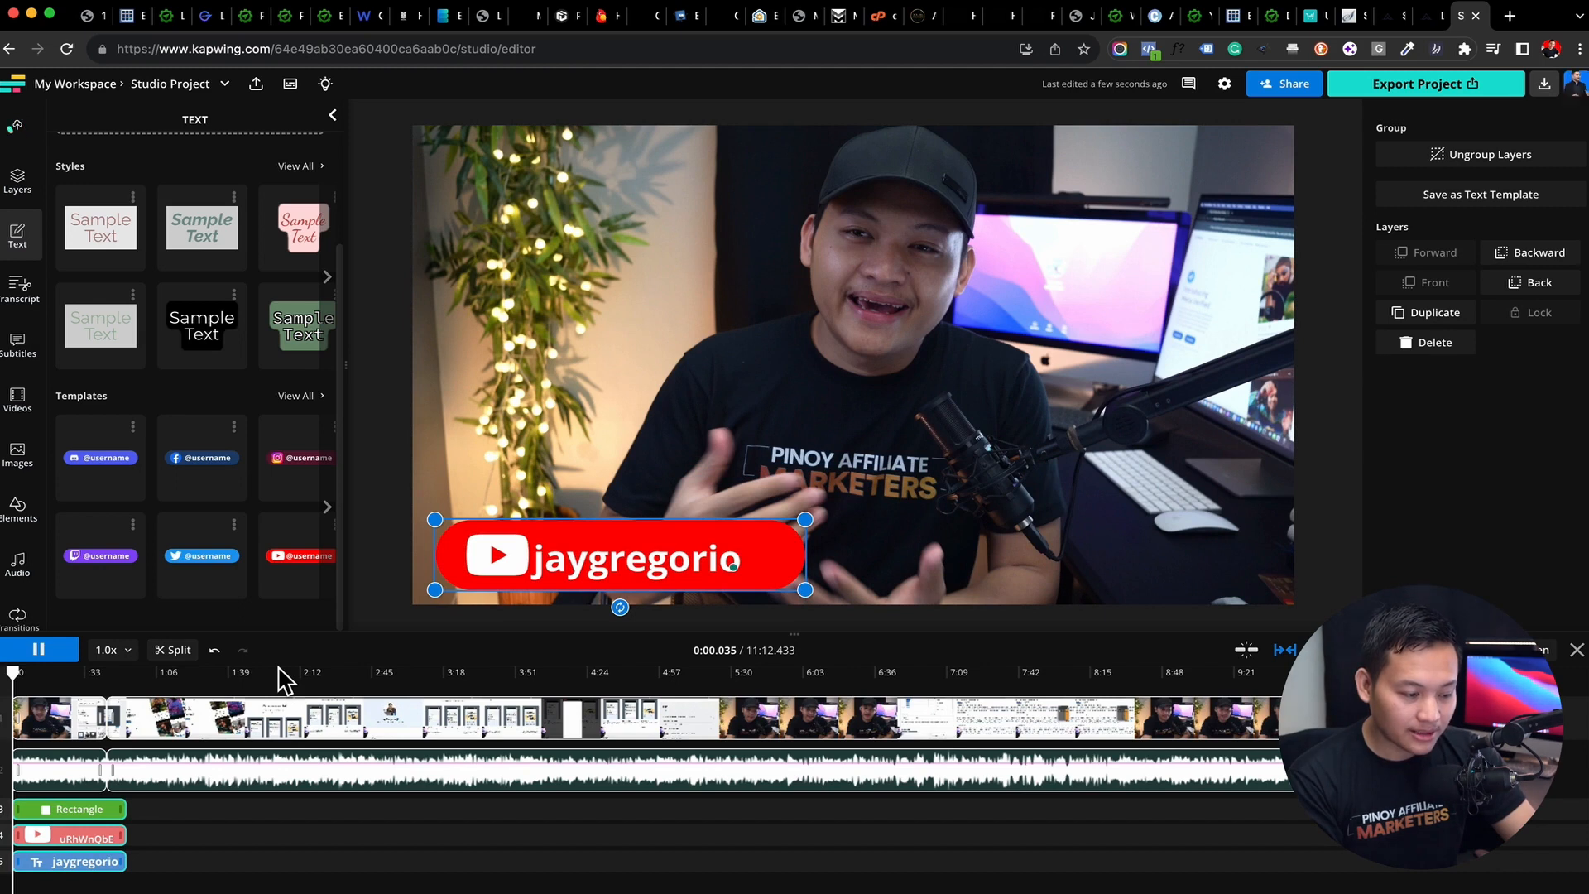
mouse_move(15, 674)
left_mouse_down()
mouse_move(184, 685)
mouse_move(4, 703)
left_mouse_up()
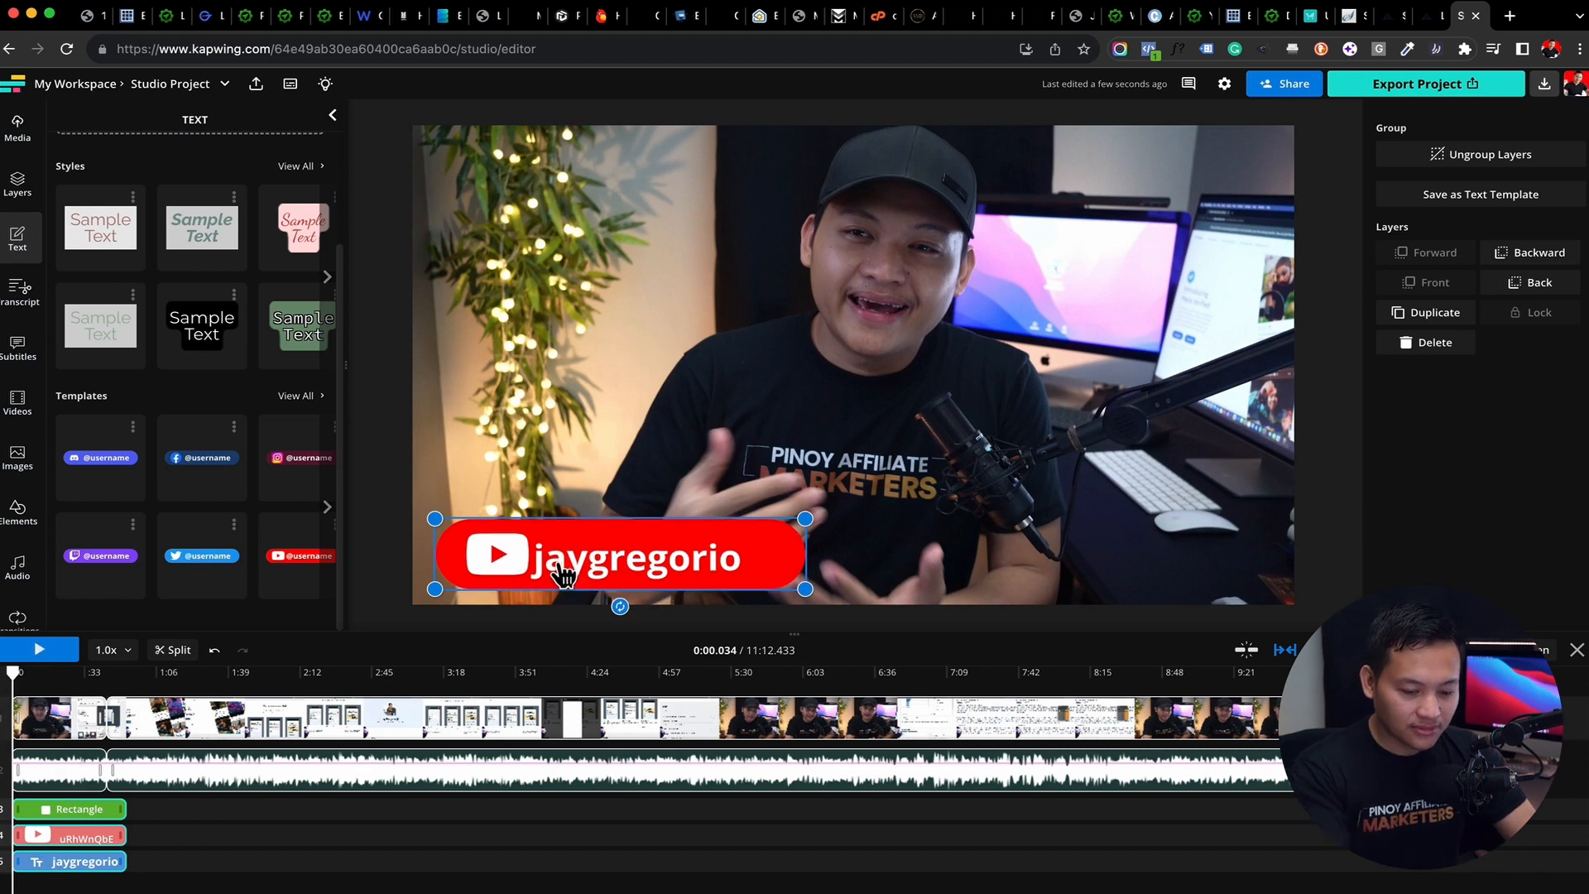
key("Delete")
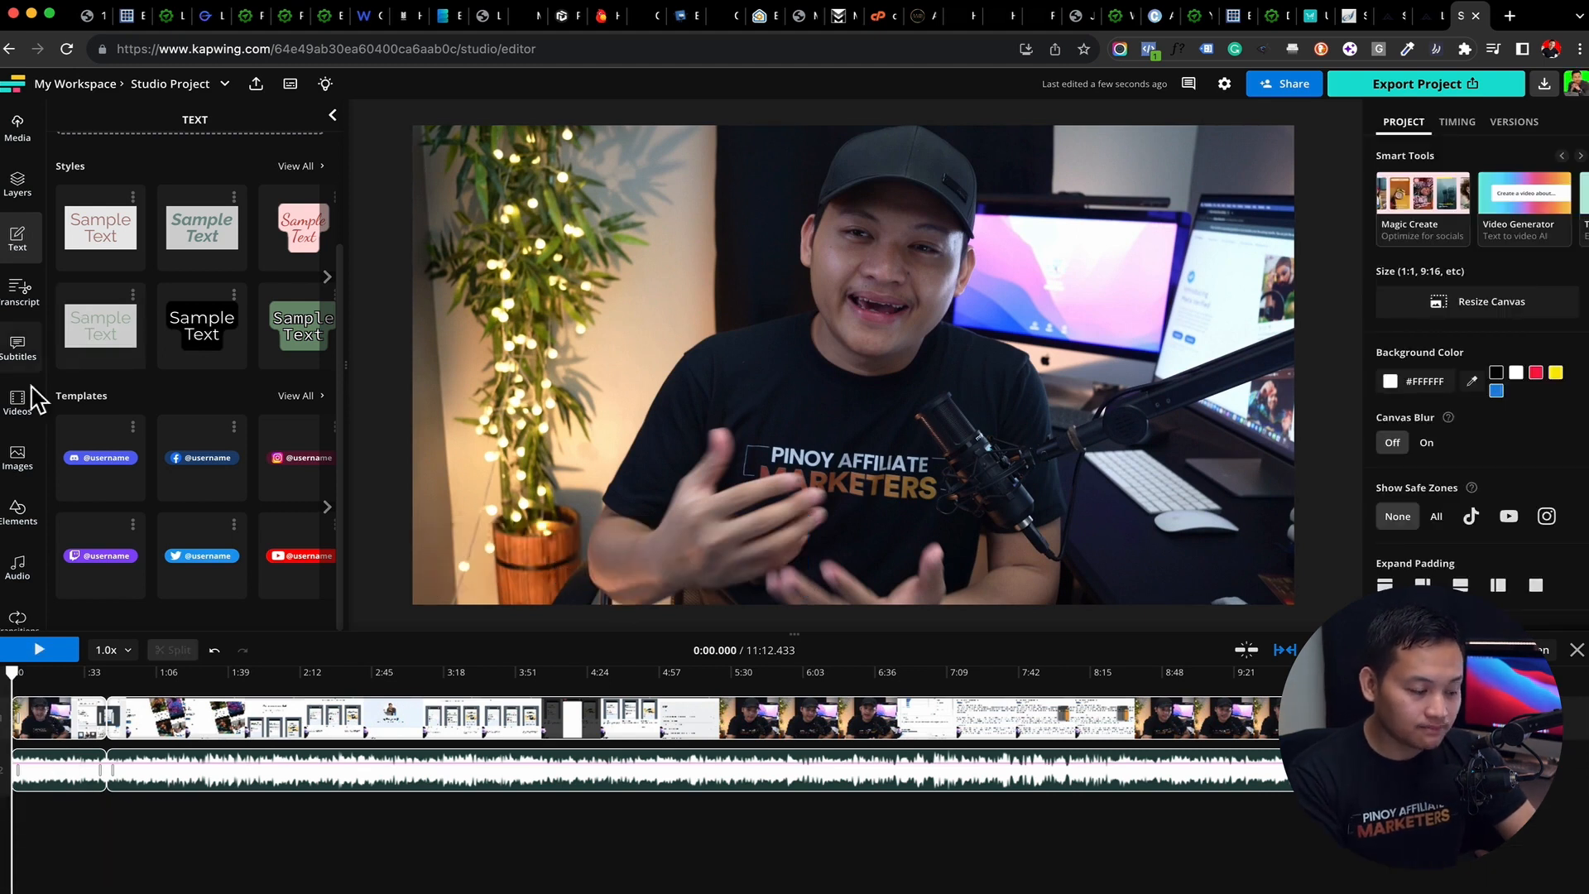
Browse the Elements library, add the coloured smoke background over the video, and delete it again
left_click(23, 510)
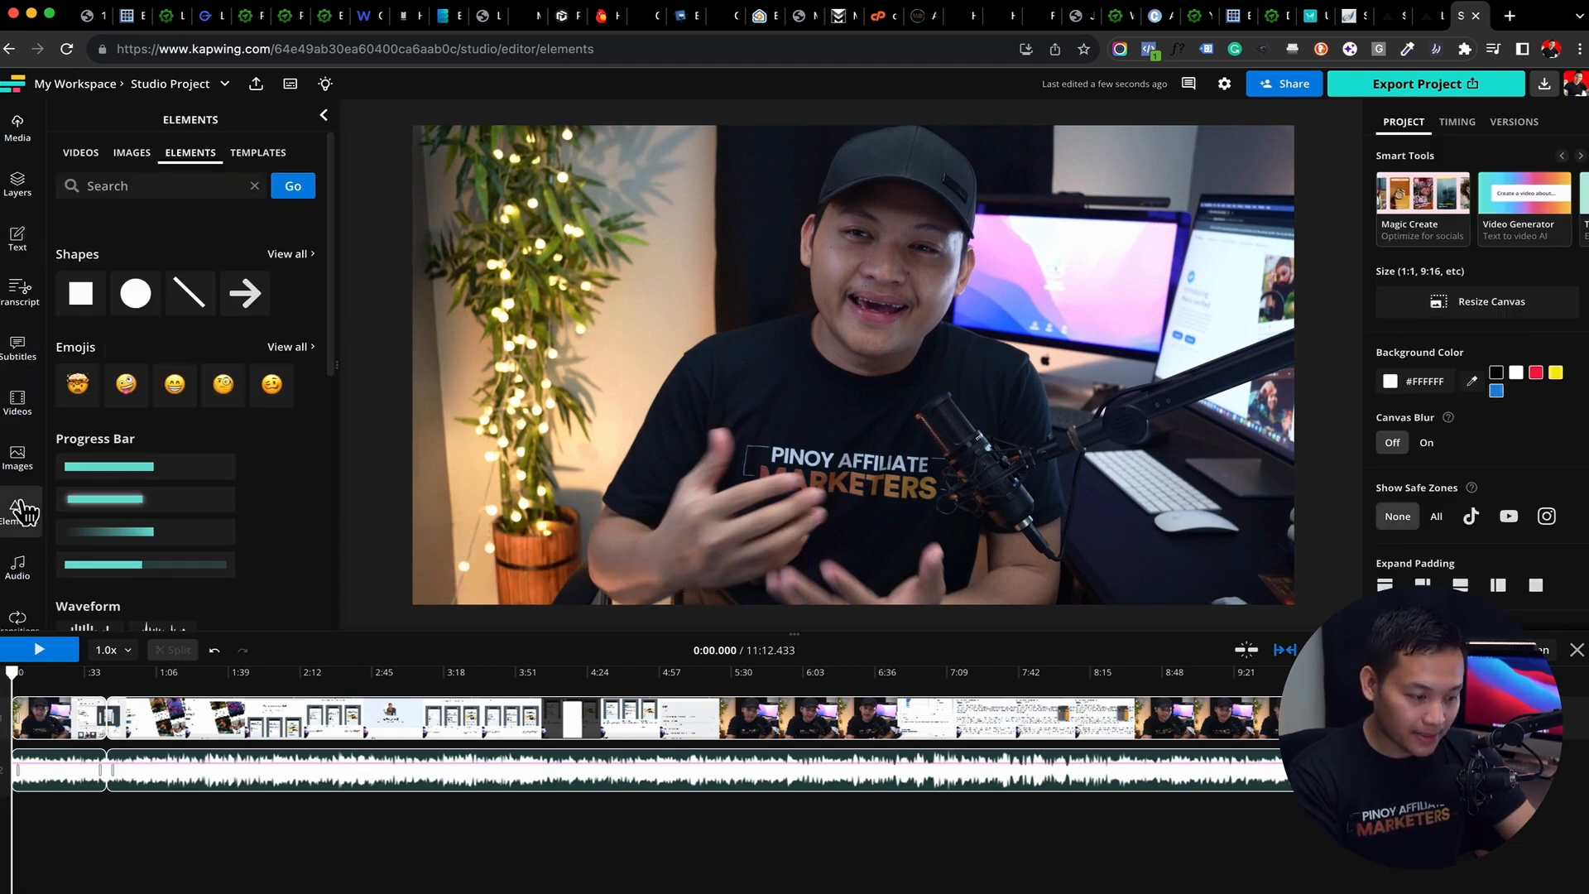
scroll(127, 533, "down", 4)
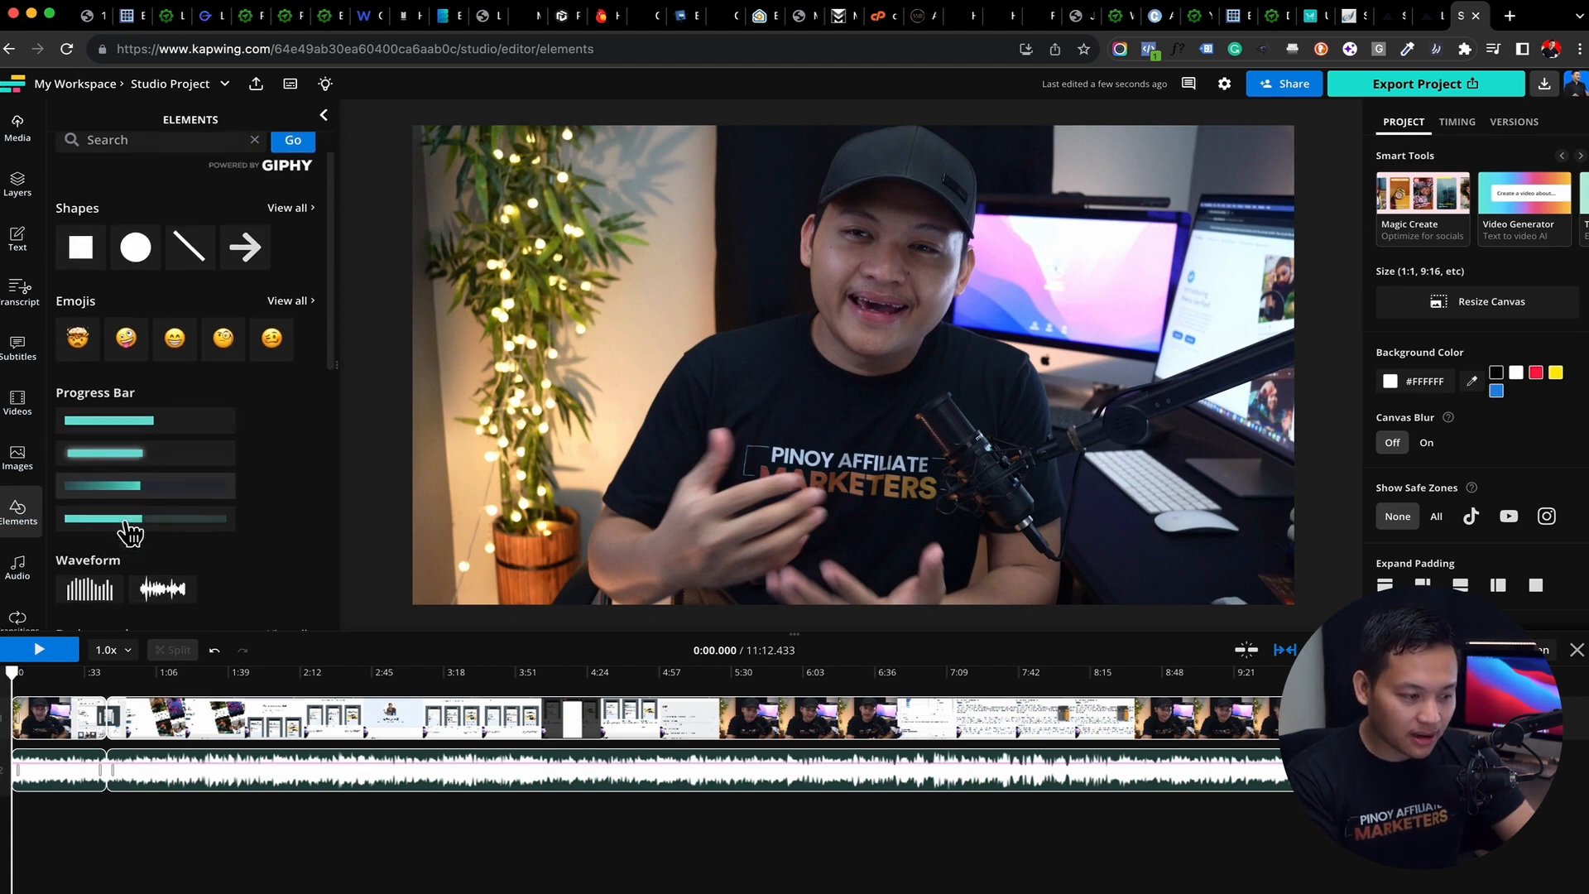
scroll(215, 246, "down", 3)
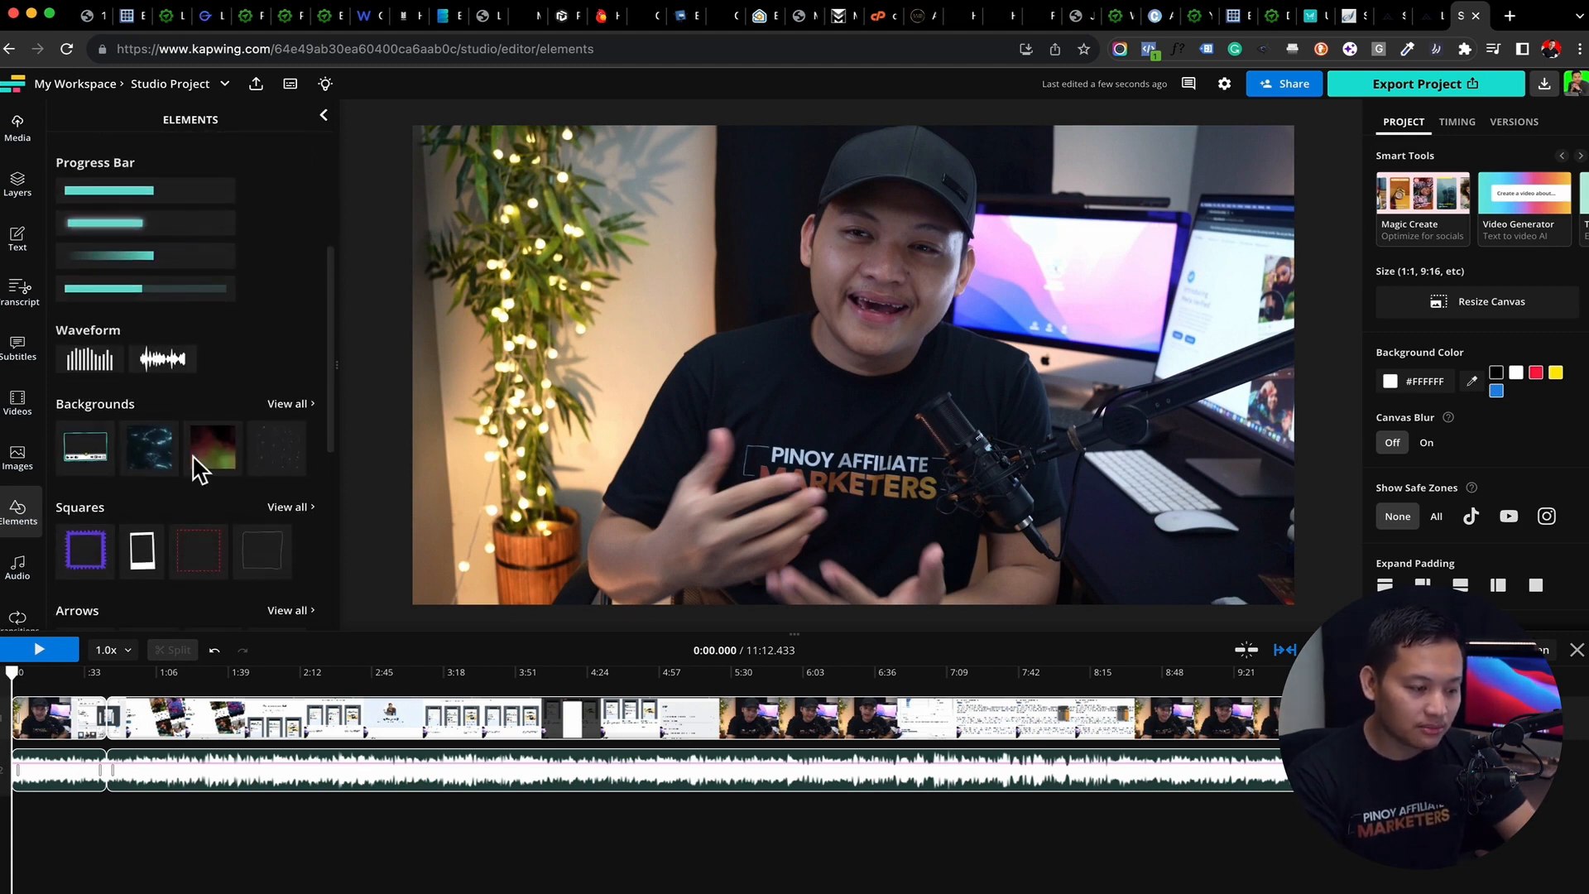
scroll(199, 463, "down", 1)
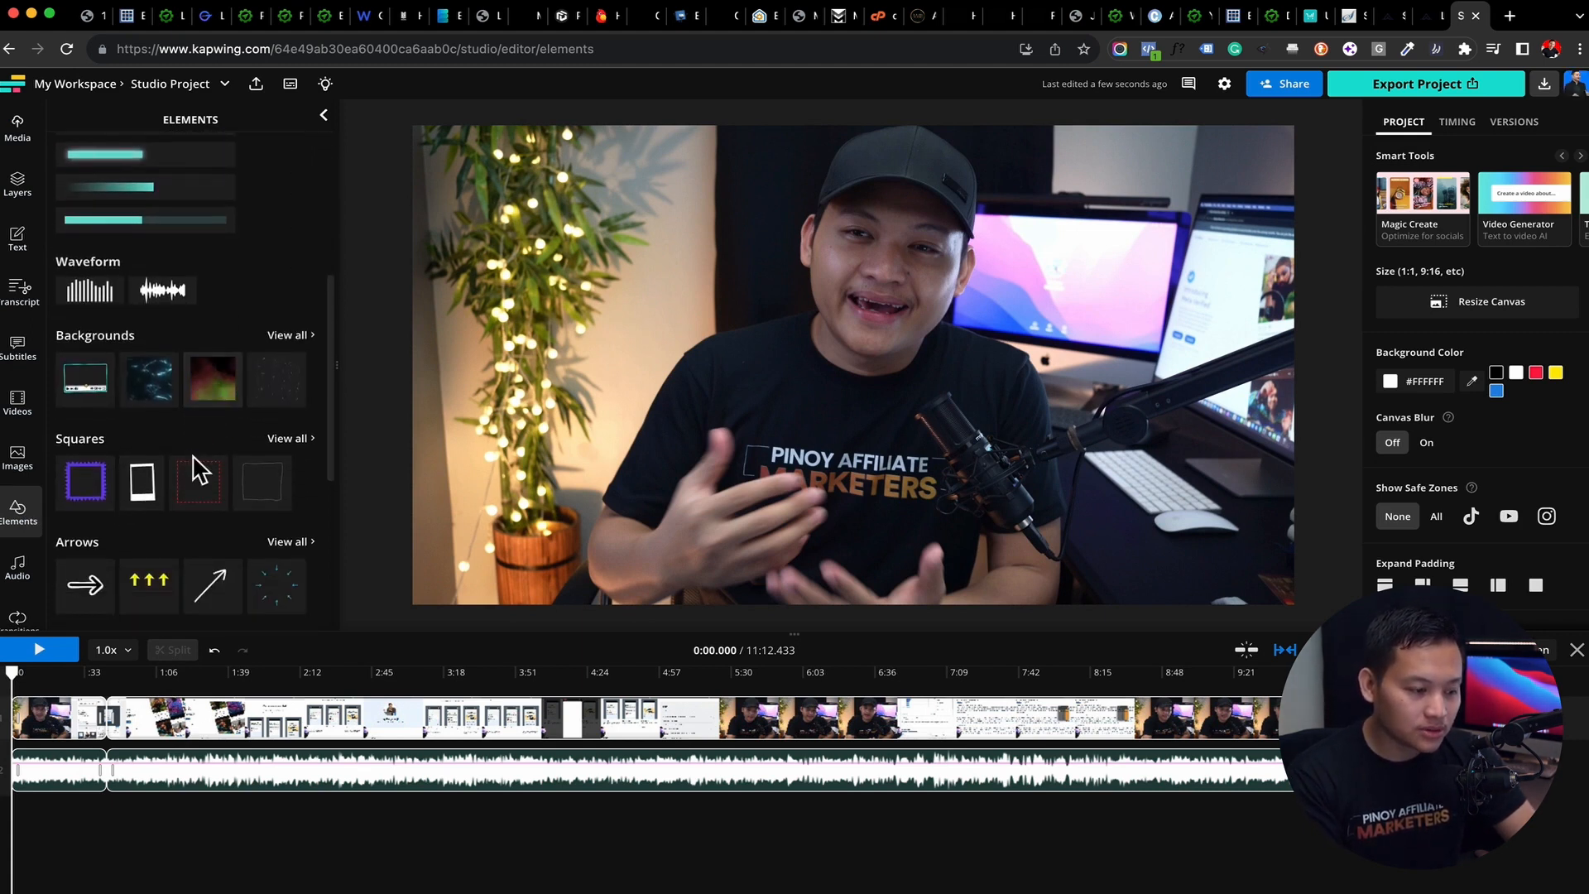
left_click(212, 389)
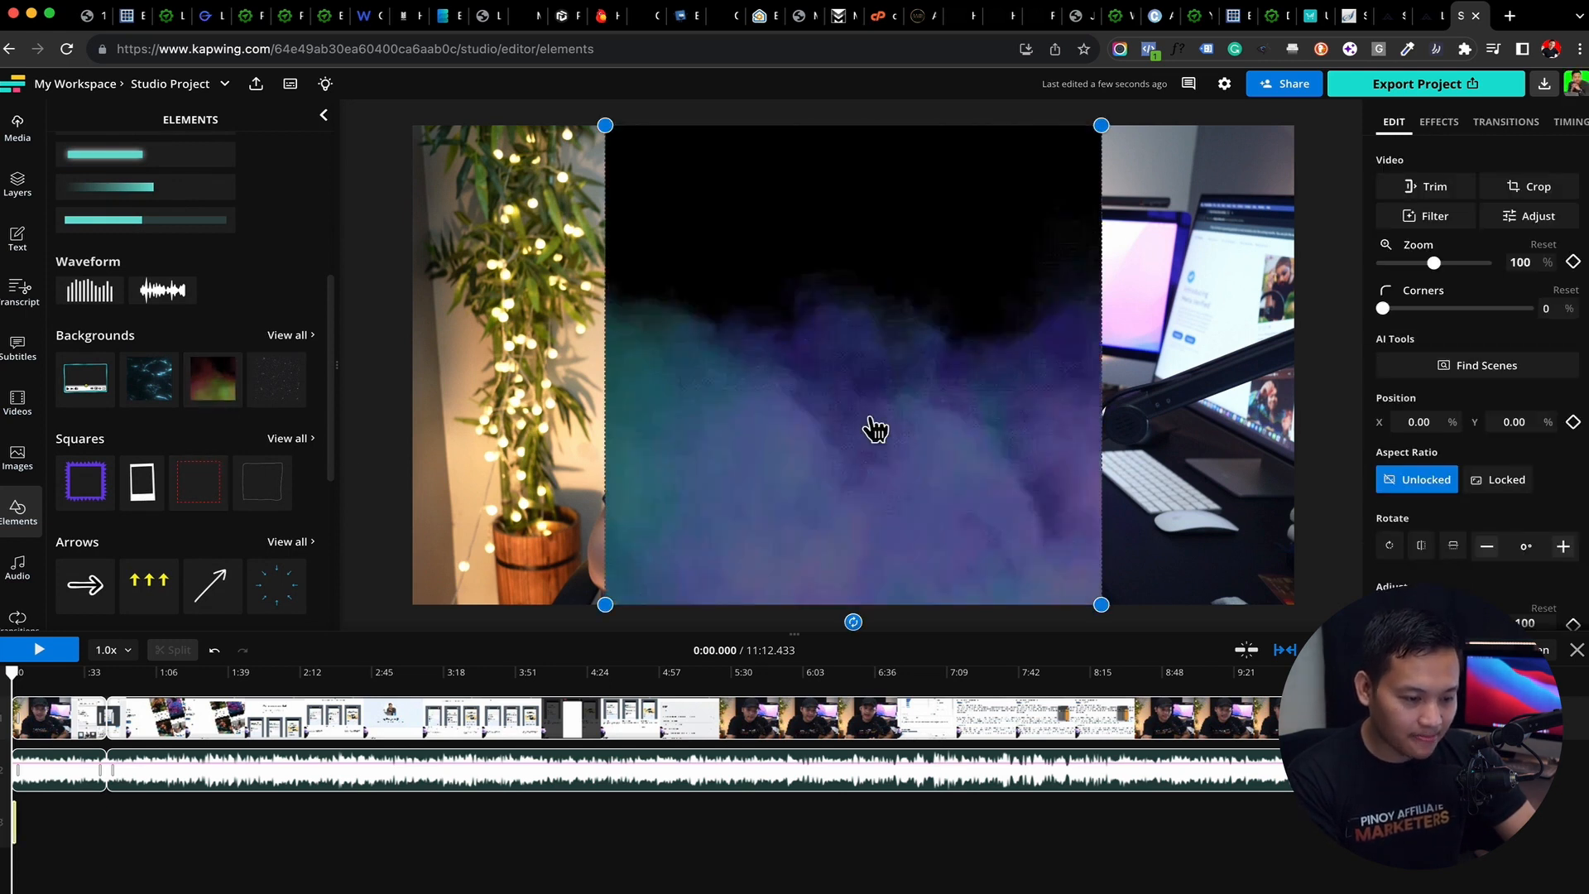
left_click_drag(871, 422, 742, 422)
key("Delete")
Add the white diagonal arrow element, move it beside the speaker's face, and delete it
scroll(256, 450, "down", 2)
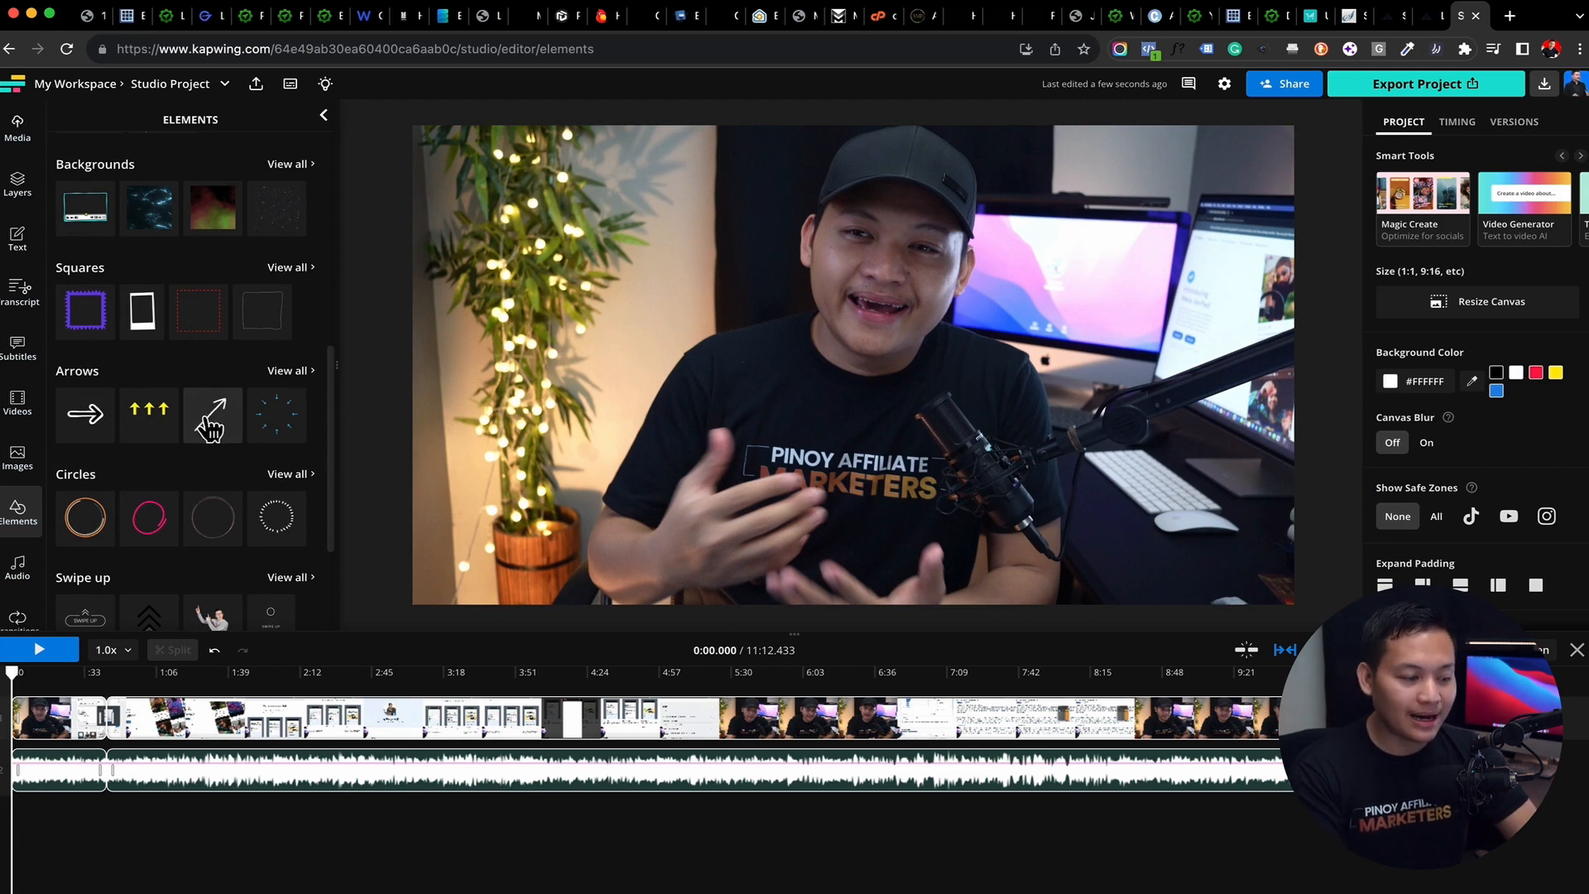
left_click(203, 414)
left_click_drag(954, 296, 711, 340)
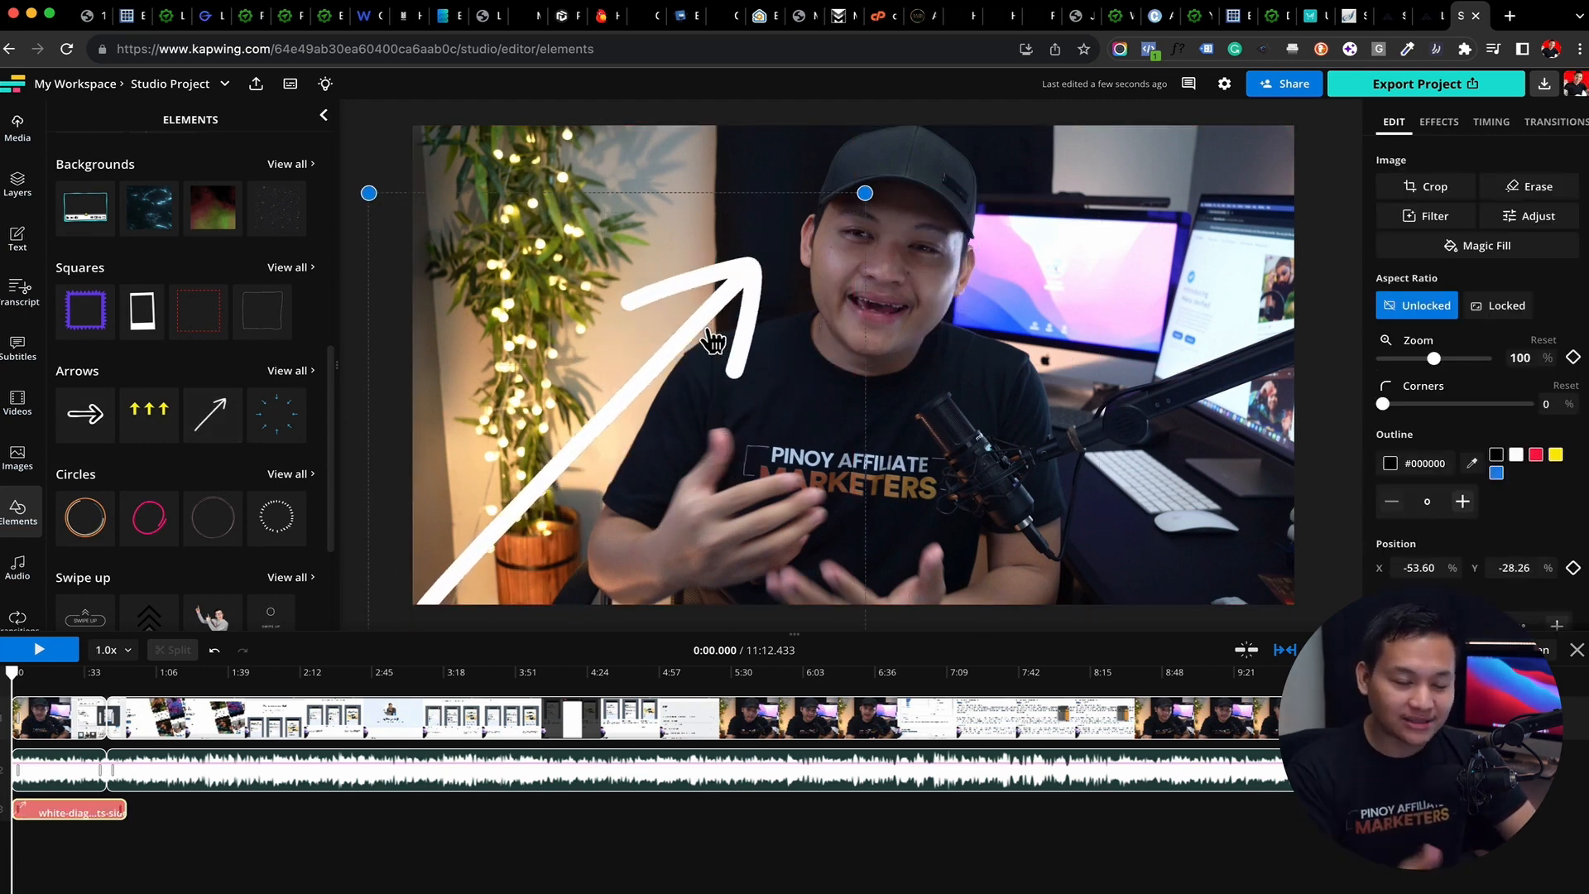
key("Delete")
Try out the swiping man and SWIPE UP stickers on the video, deleting each one
scroll(269, 372, "down", 5)
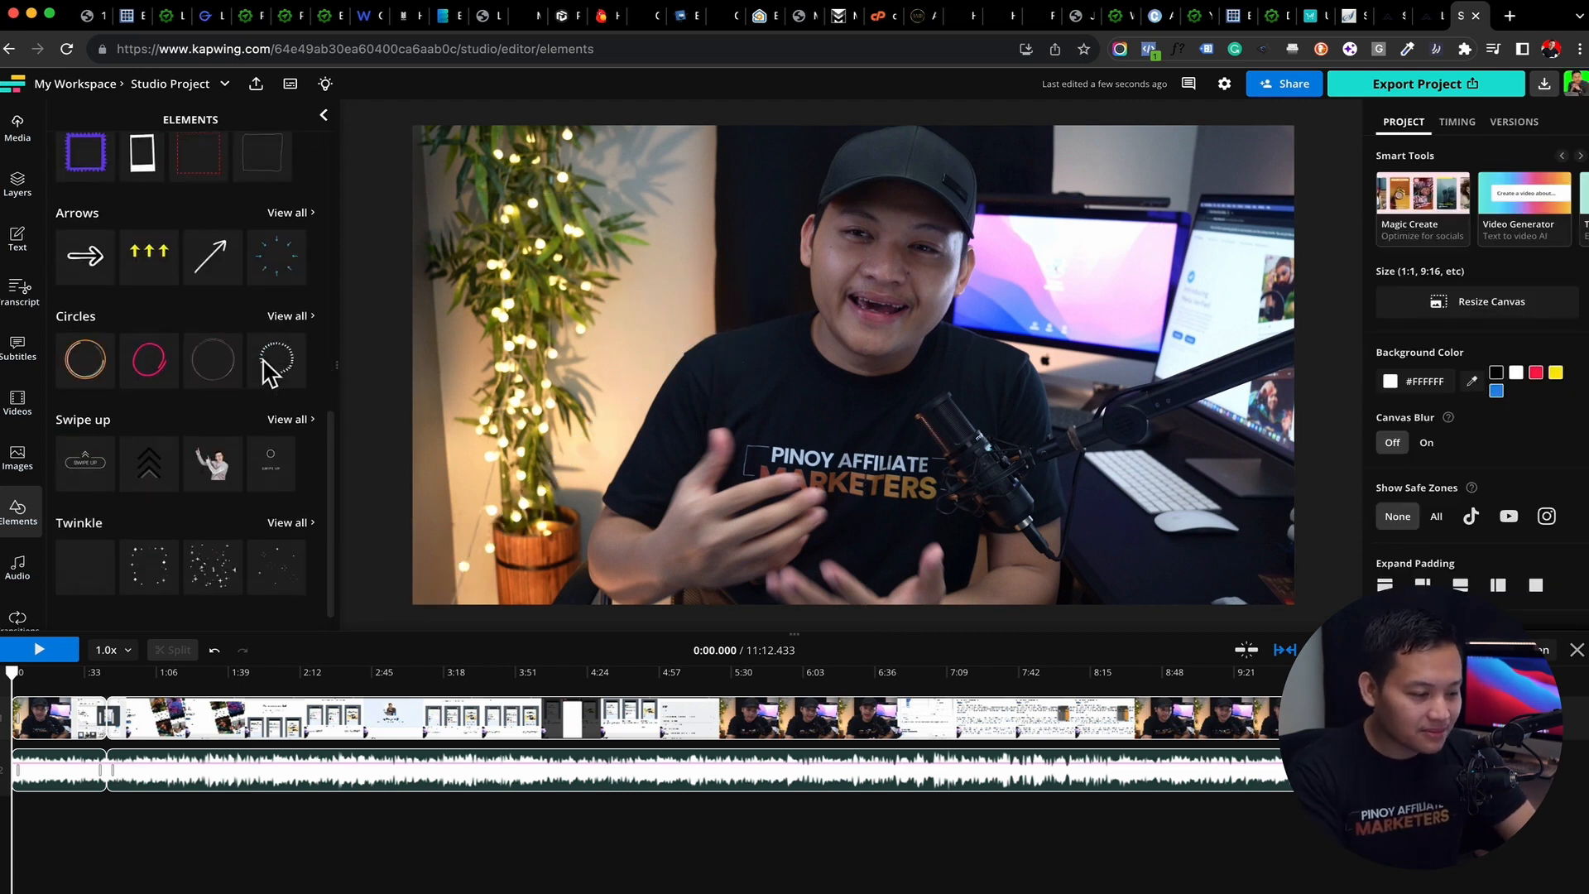
left_click(216, 436)
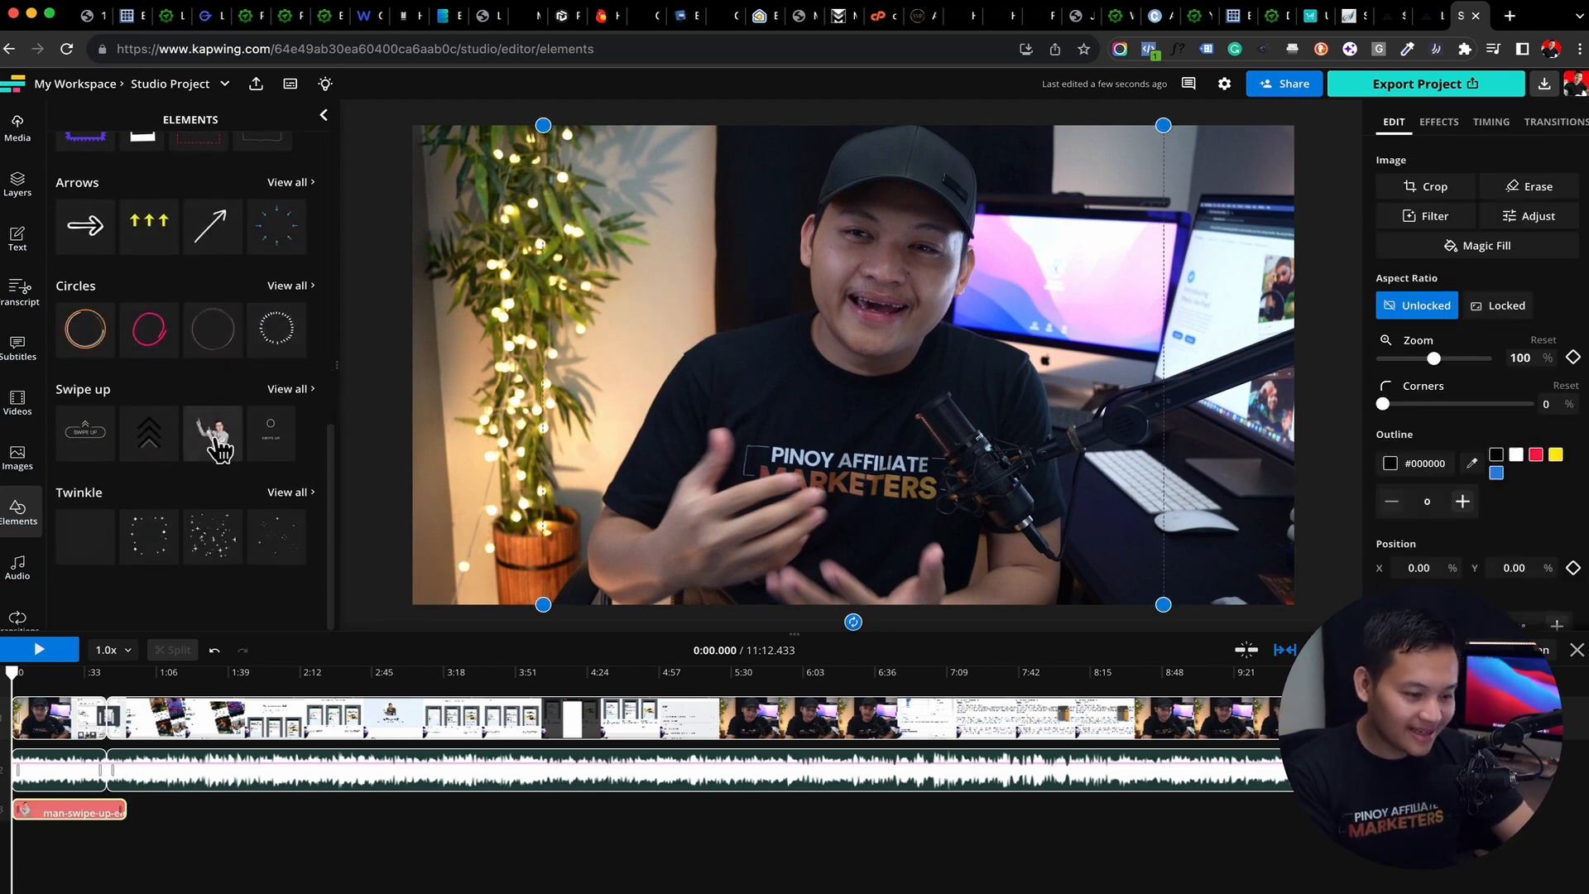
key("Delete")
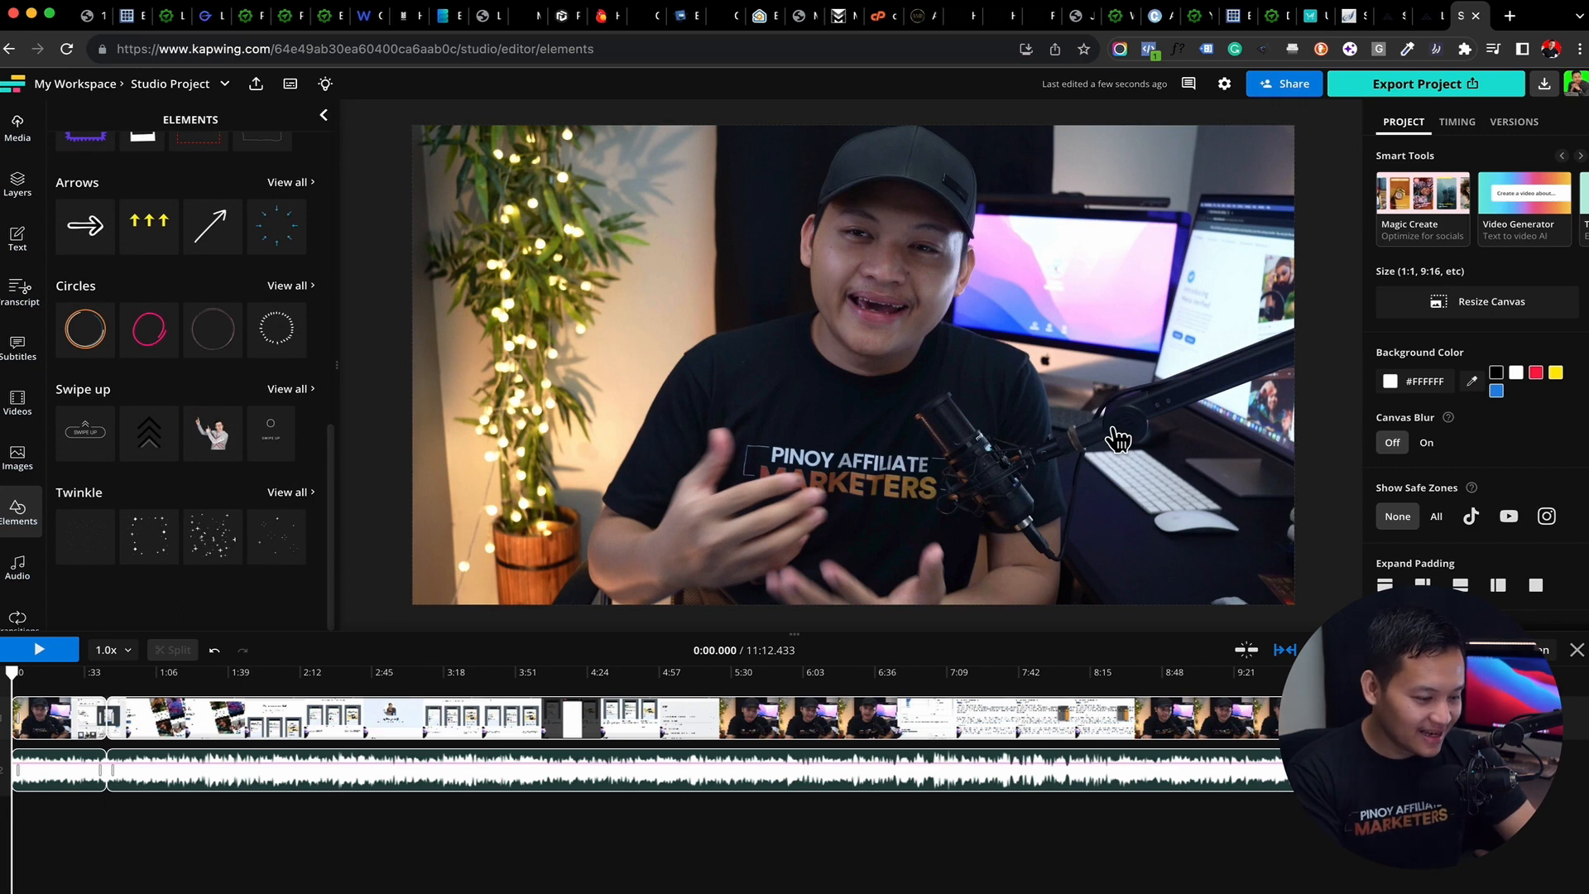
left_click(86, 423)
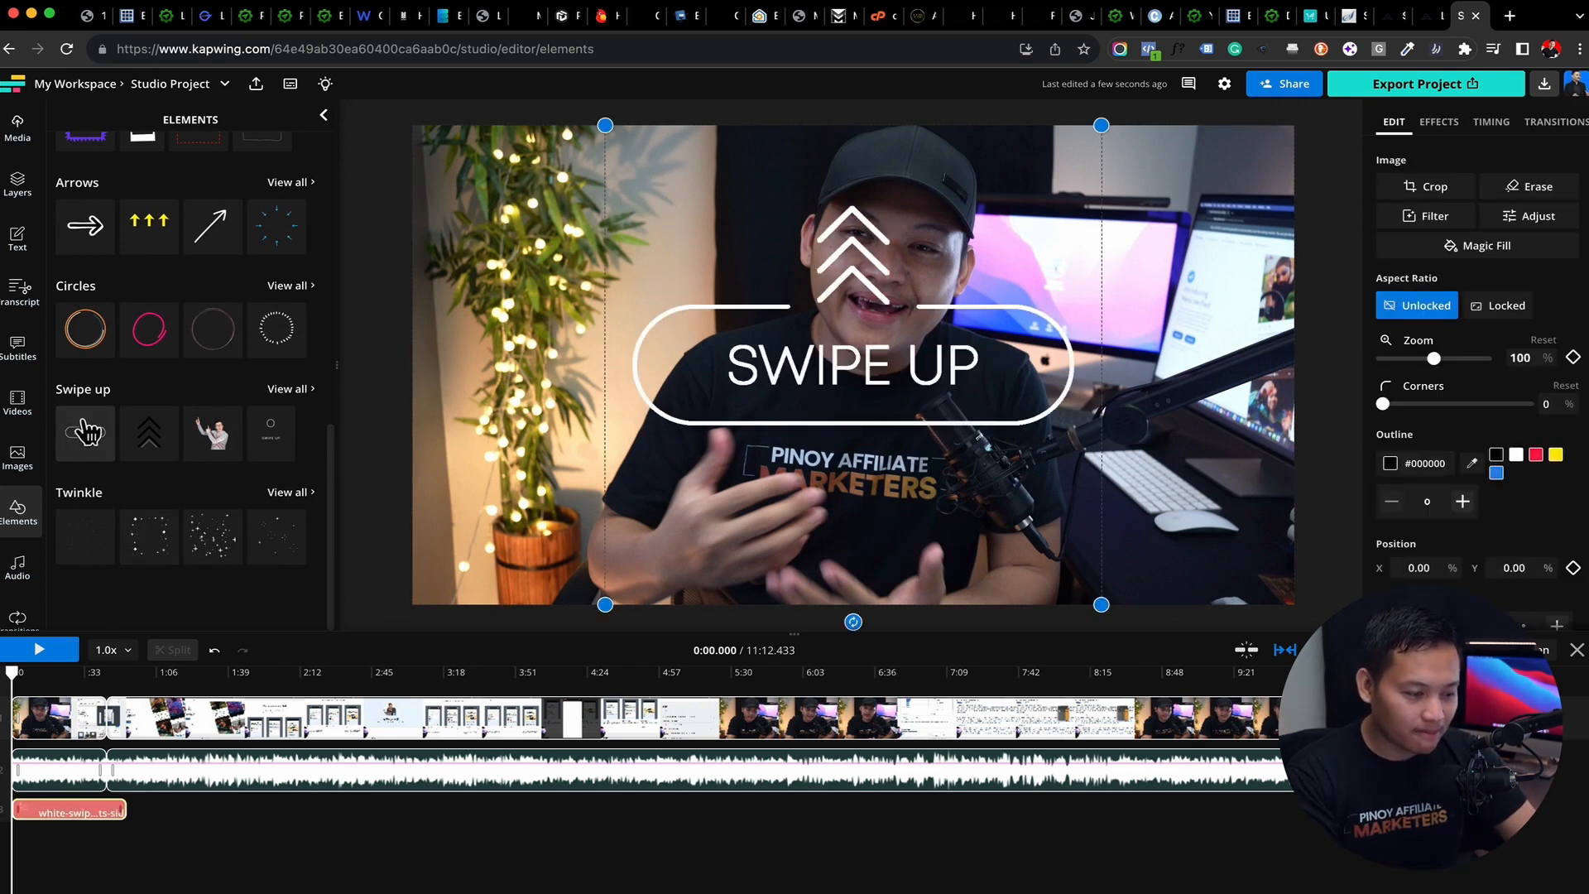
key("Delete")
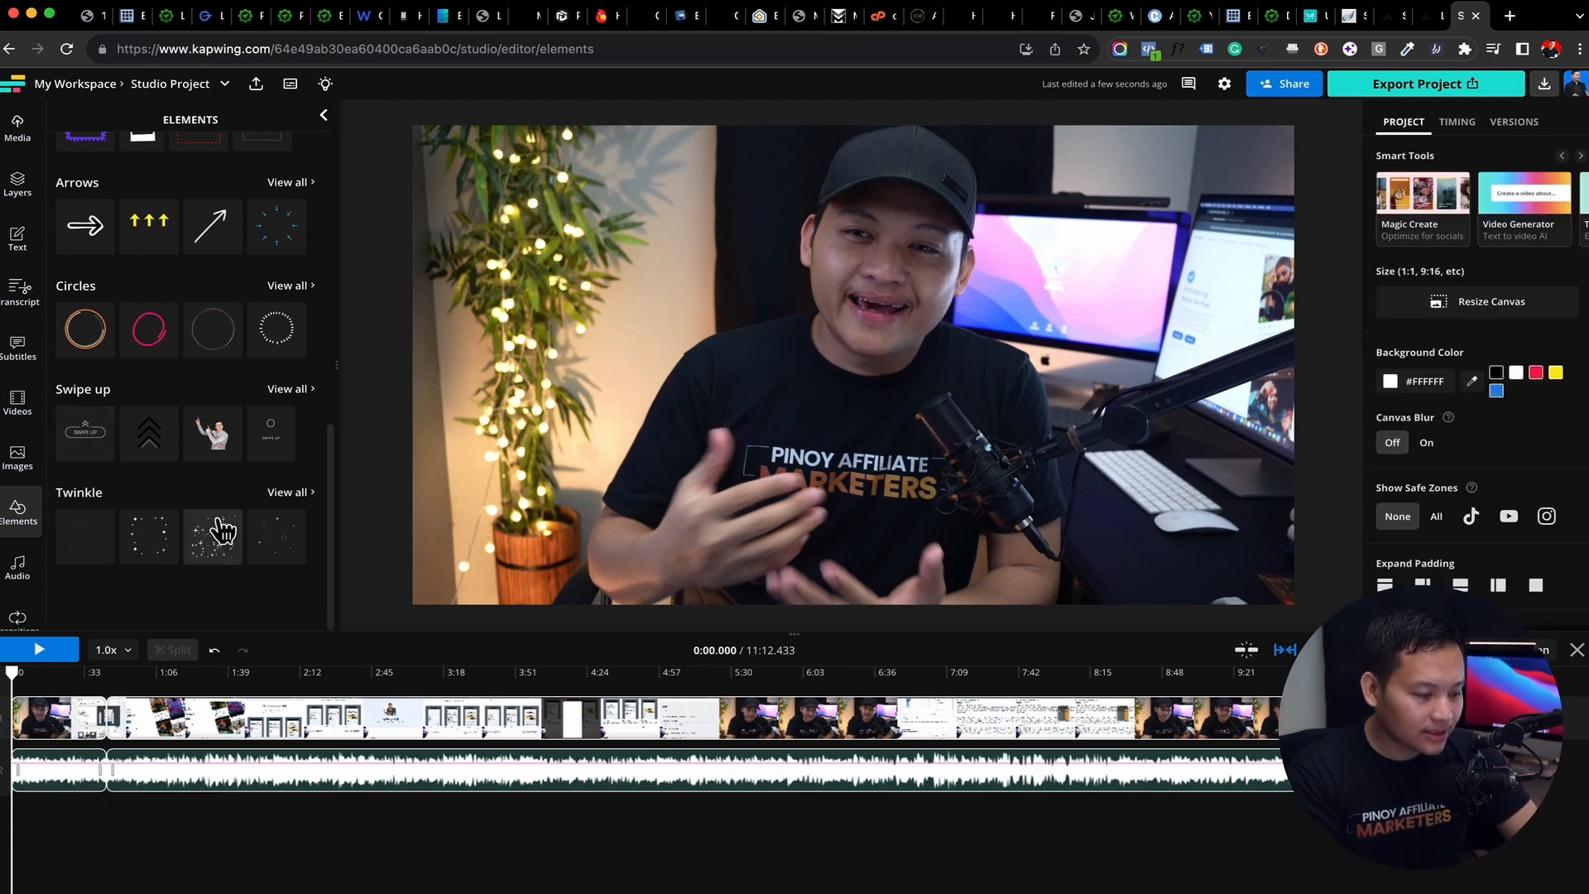
Open the full Twinkle sticker collection and look through the available stickers
scroll(217, 538, "down", 1)
scroll(224, 521, "up", 1)
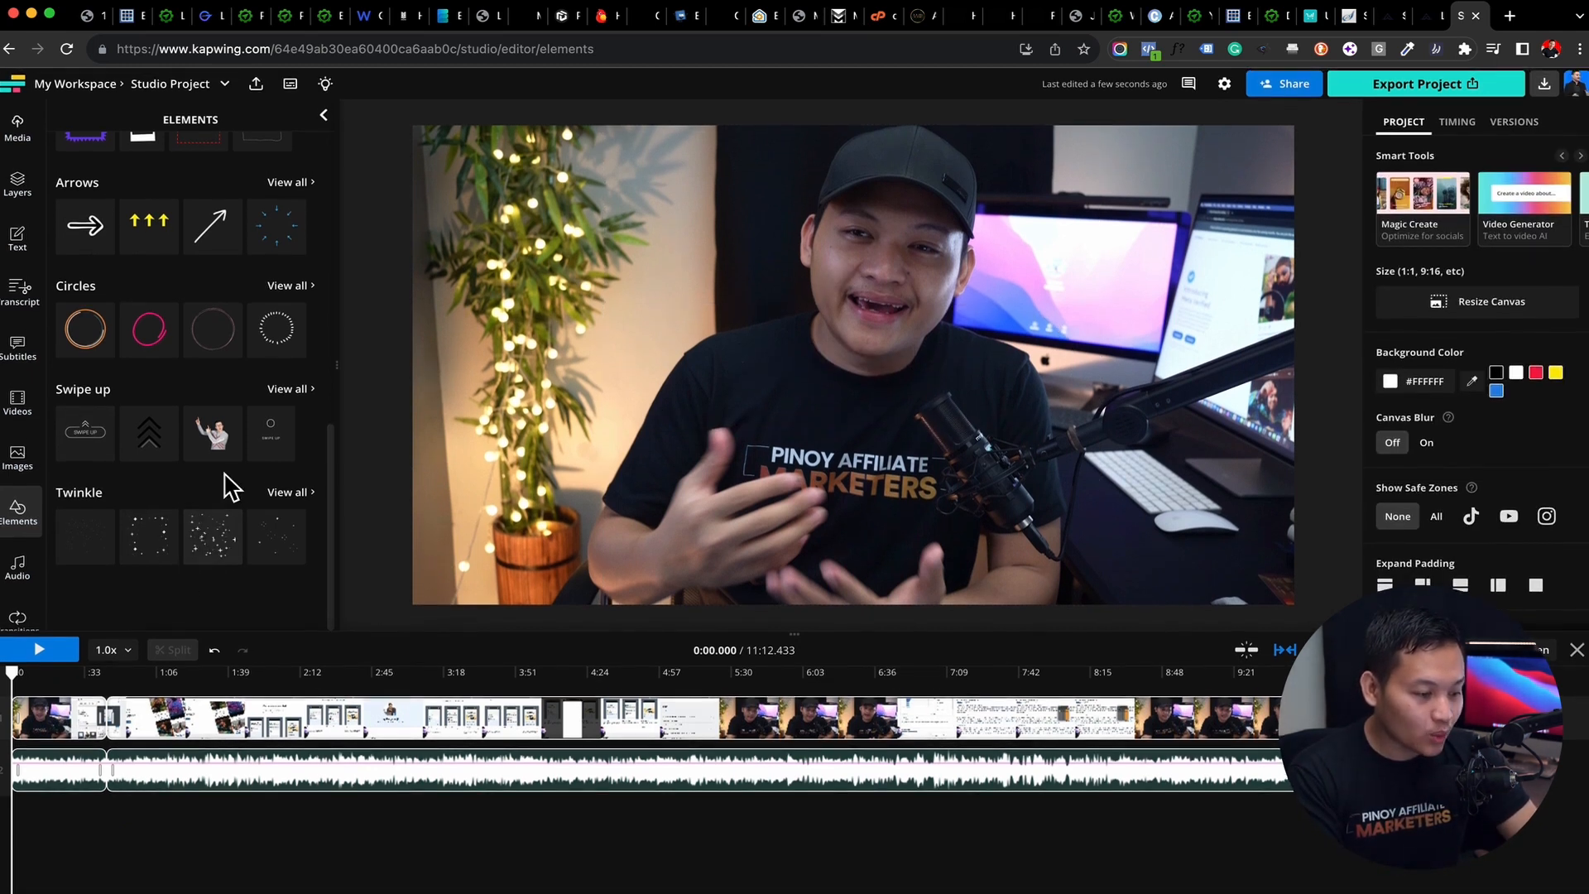
left_click(290, 493)
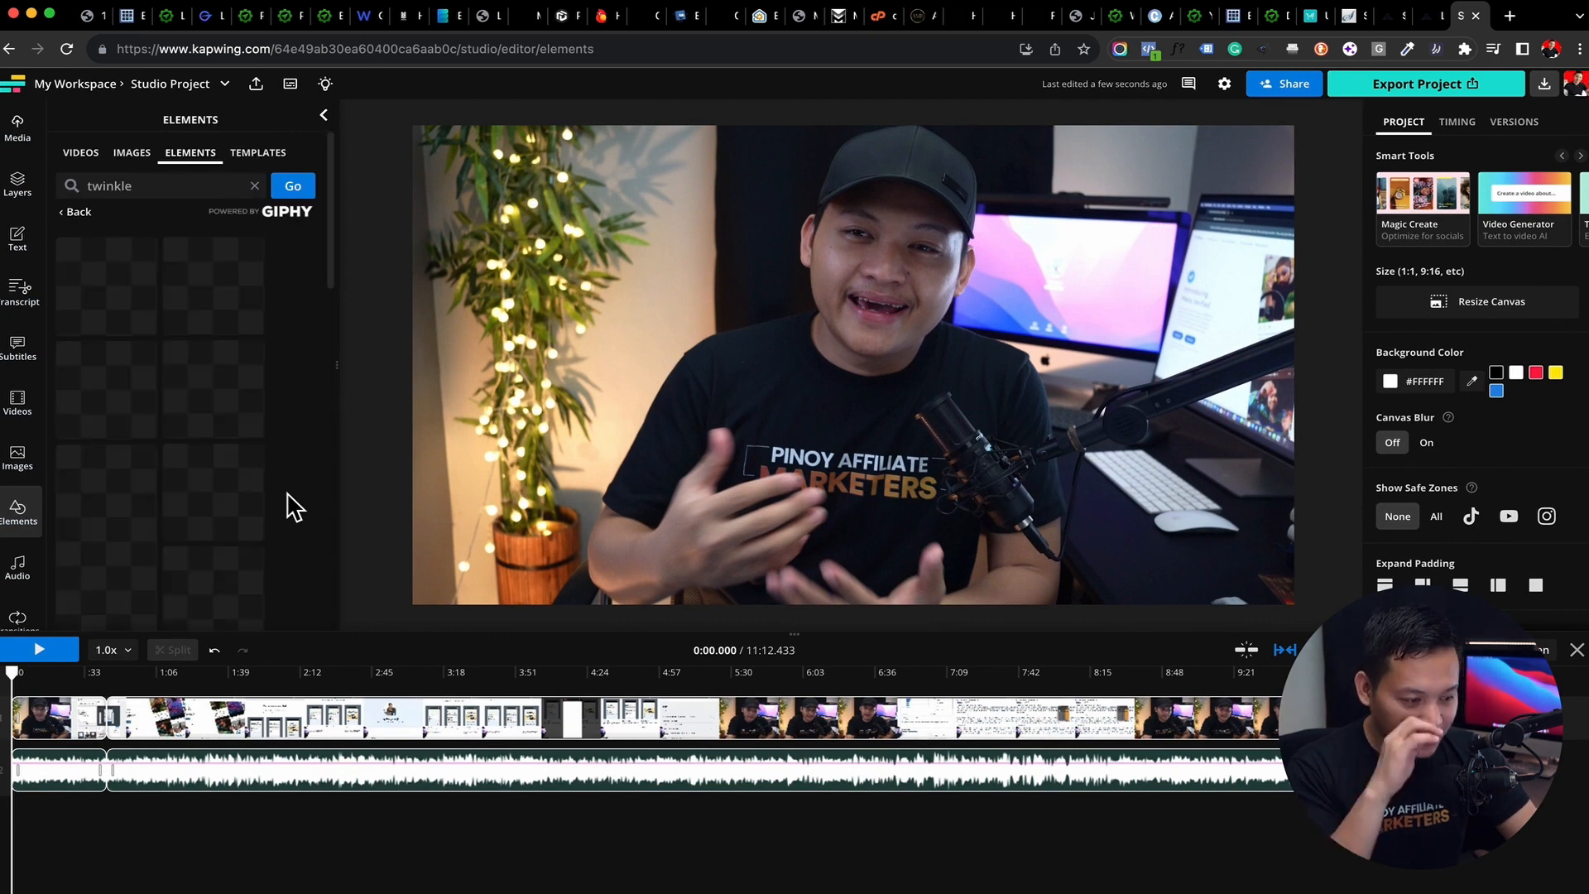
scroll(157, 484, "down", 5)
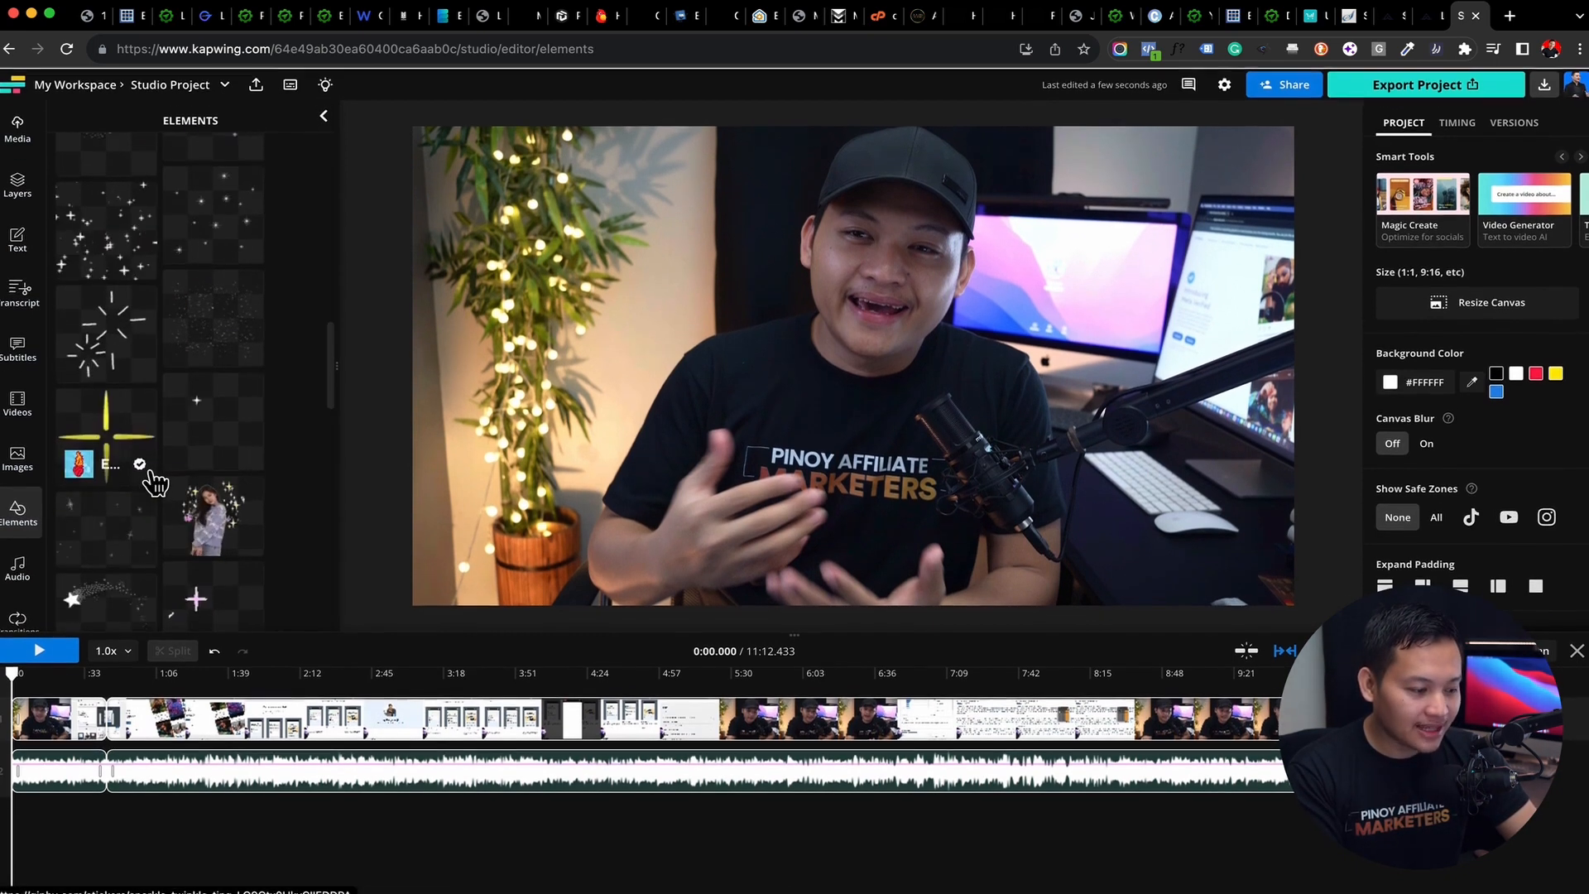
scroll(12, 513, "down", 3)
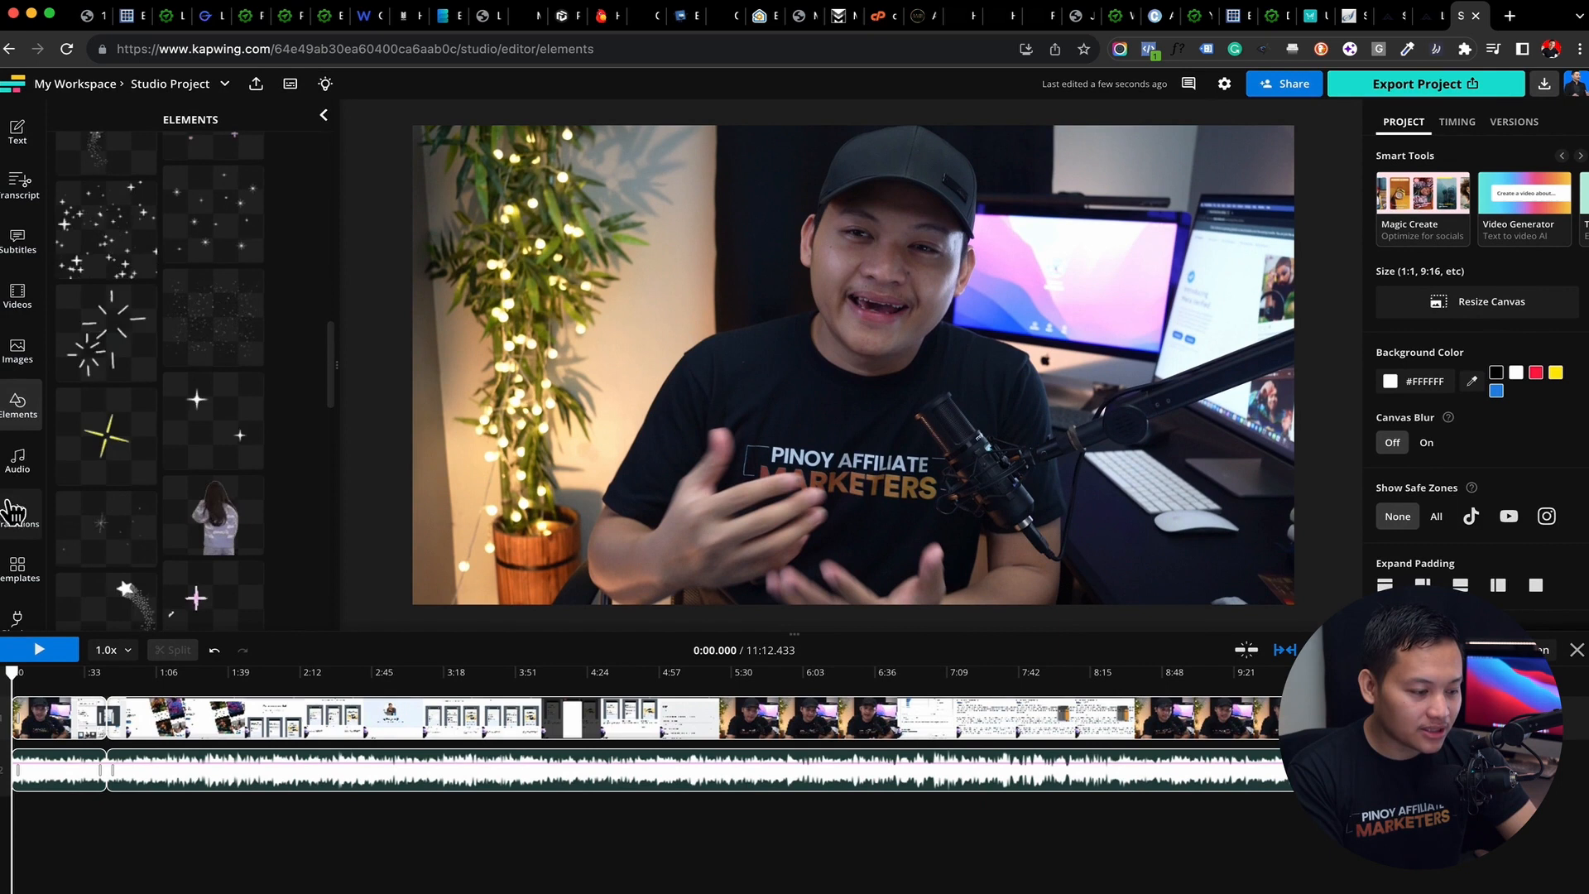
Look through the audio library's music categories and royalty-free tracks
left_click(23, 460)
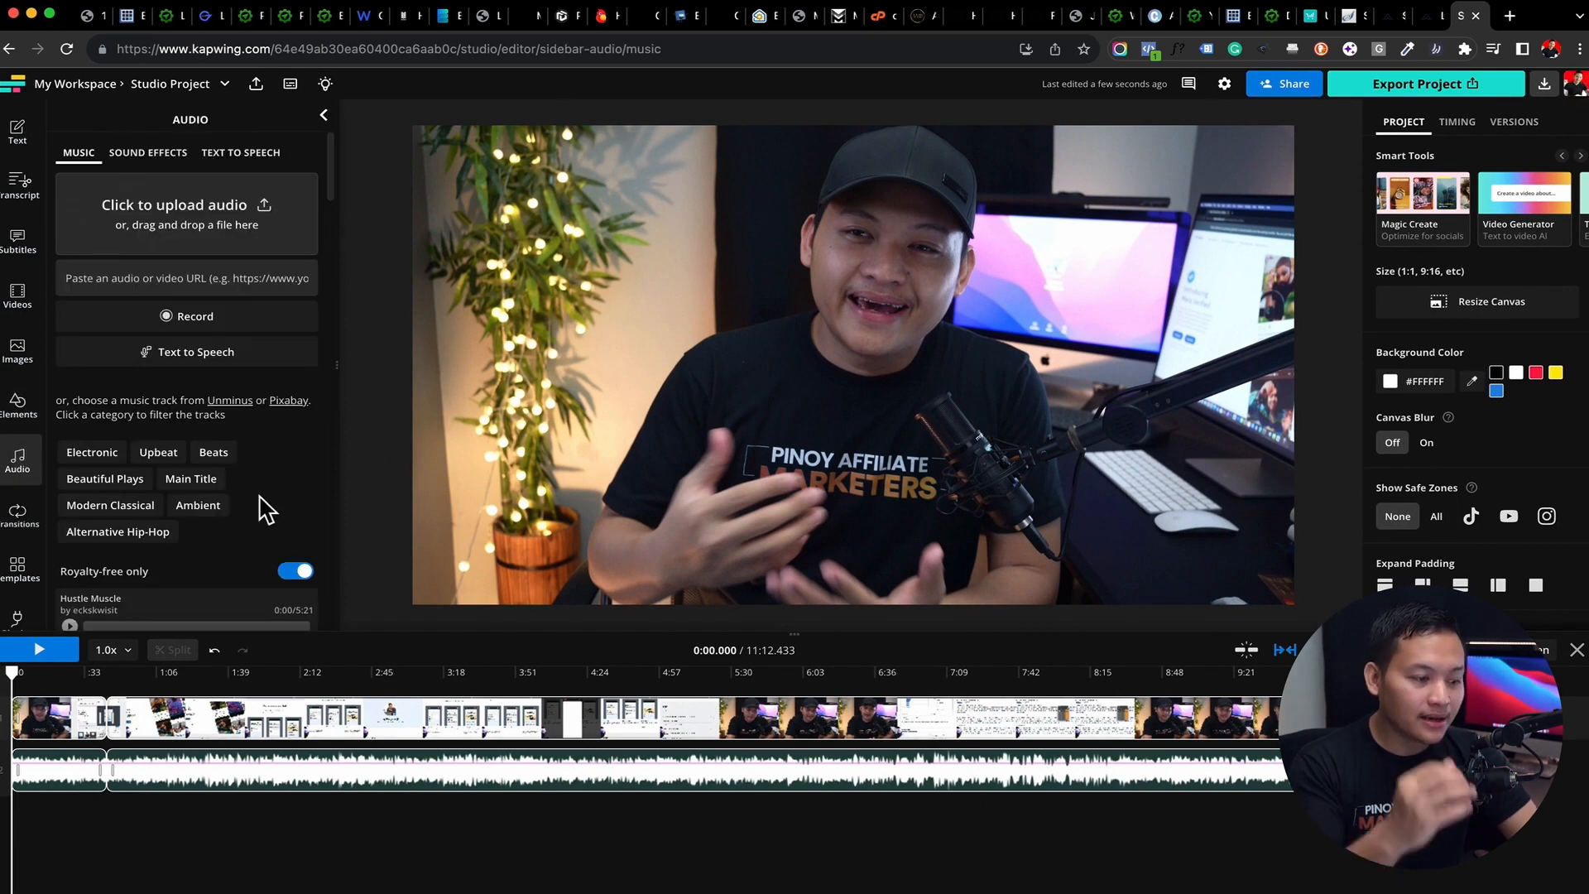
scroll(261, 498, "down", 3)
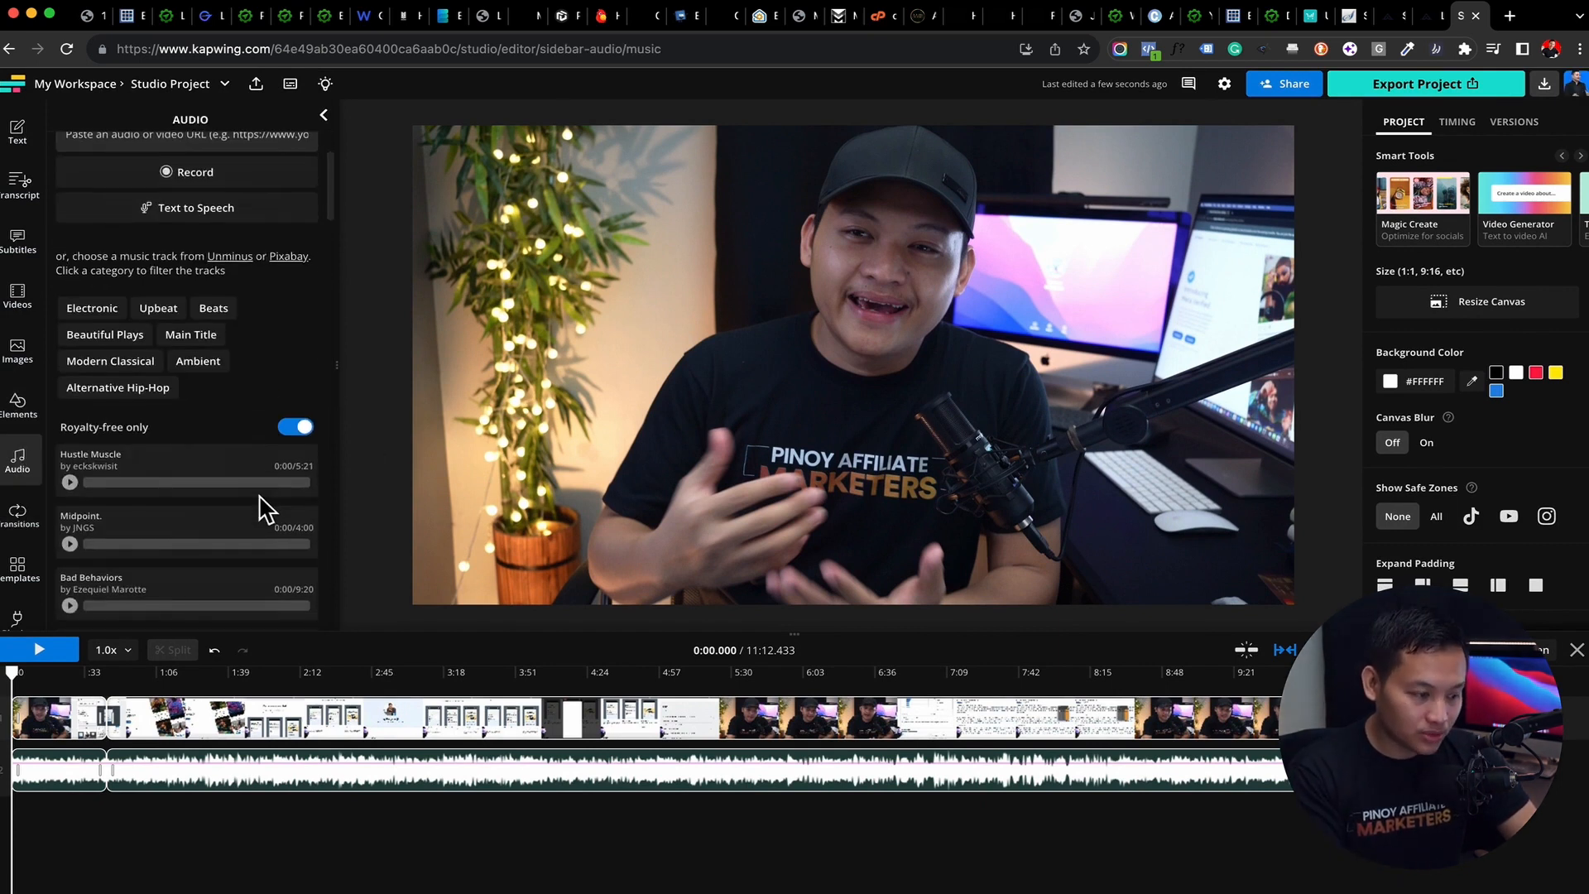
scroll(205, 339, "down", 3)
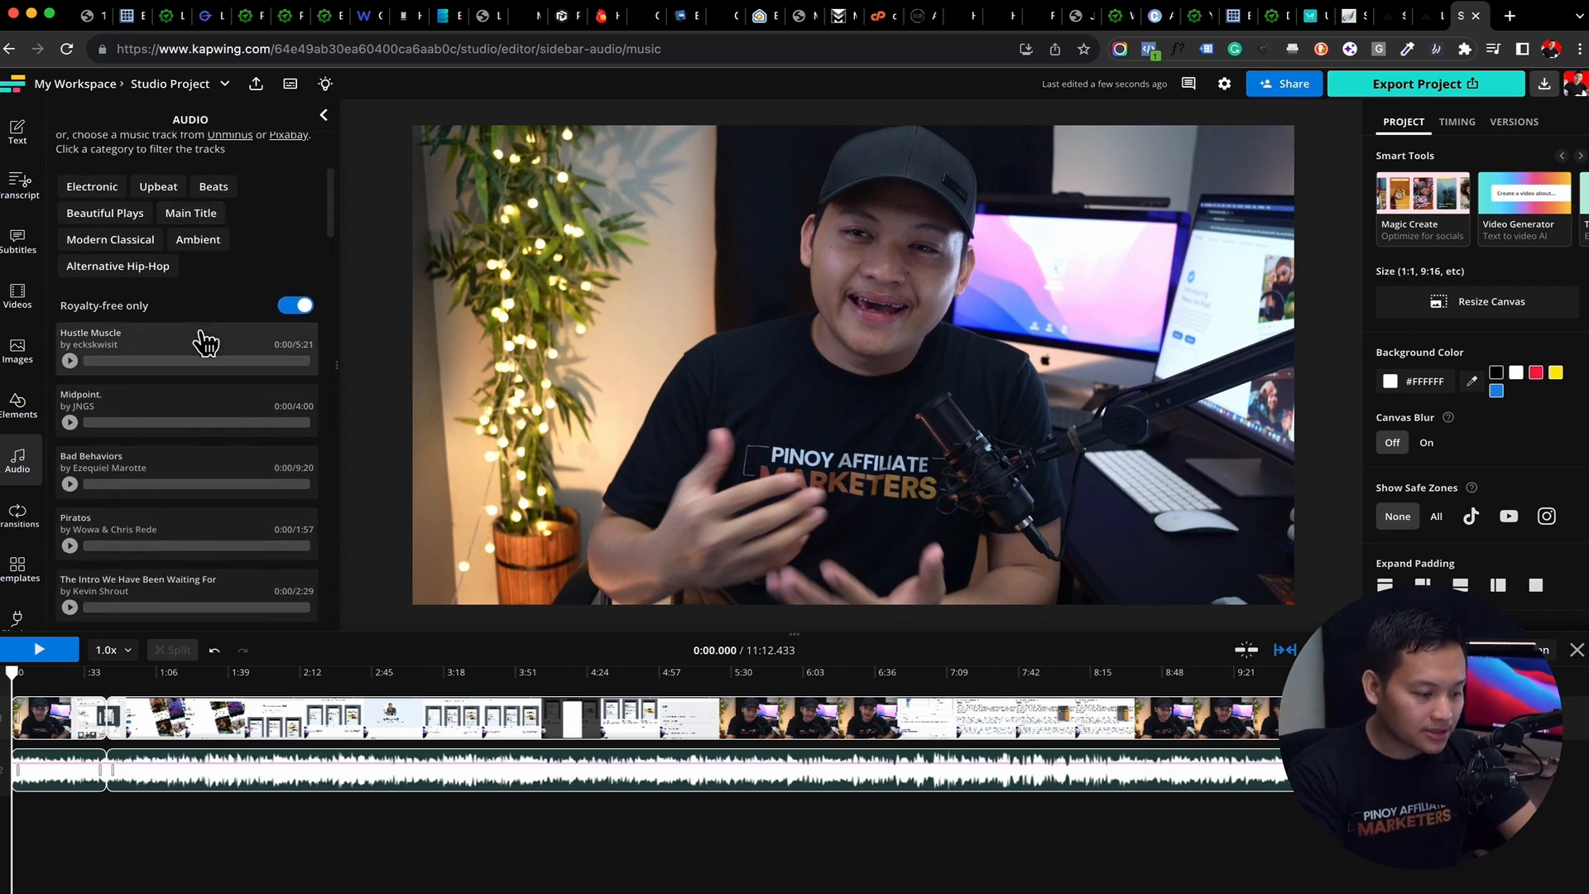
scroll(18, 558, "down", 2)
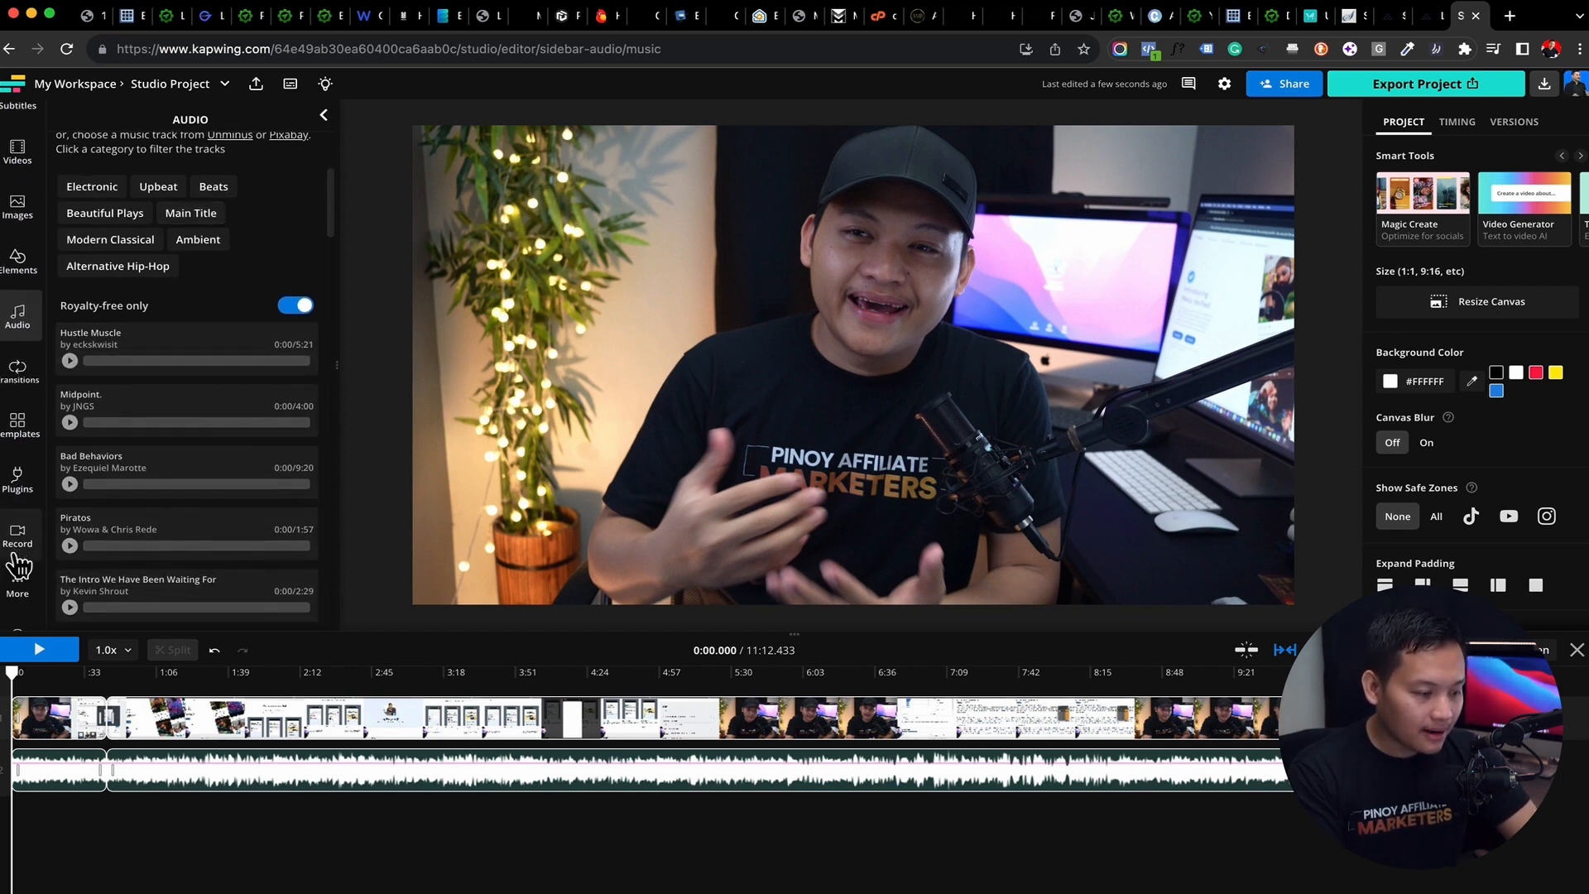
Look through the available plugins and the screen, camera and audio recording options
left_click(22, 427)
left_click(20, 495)
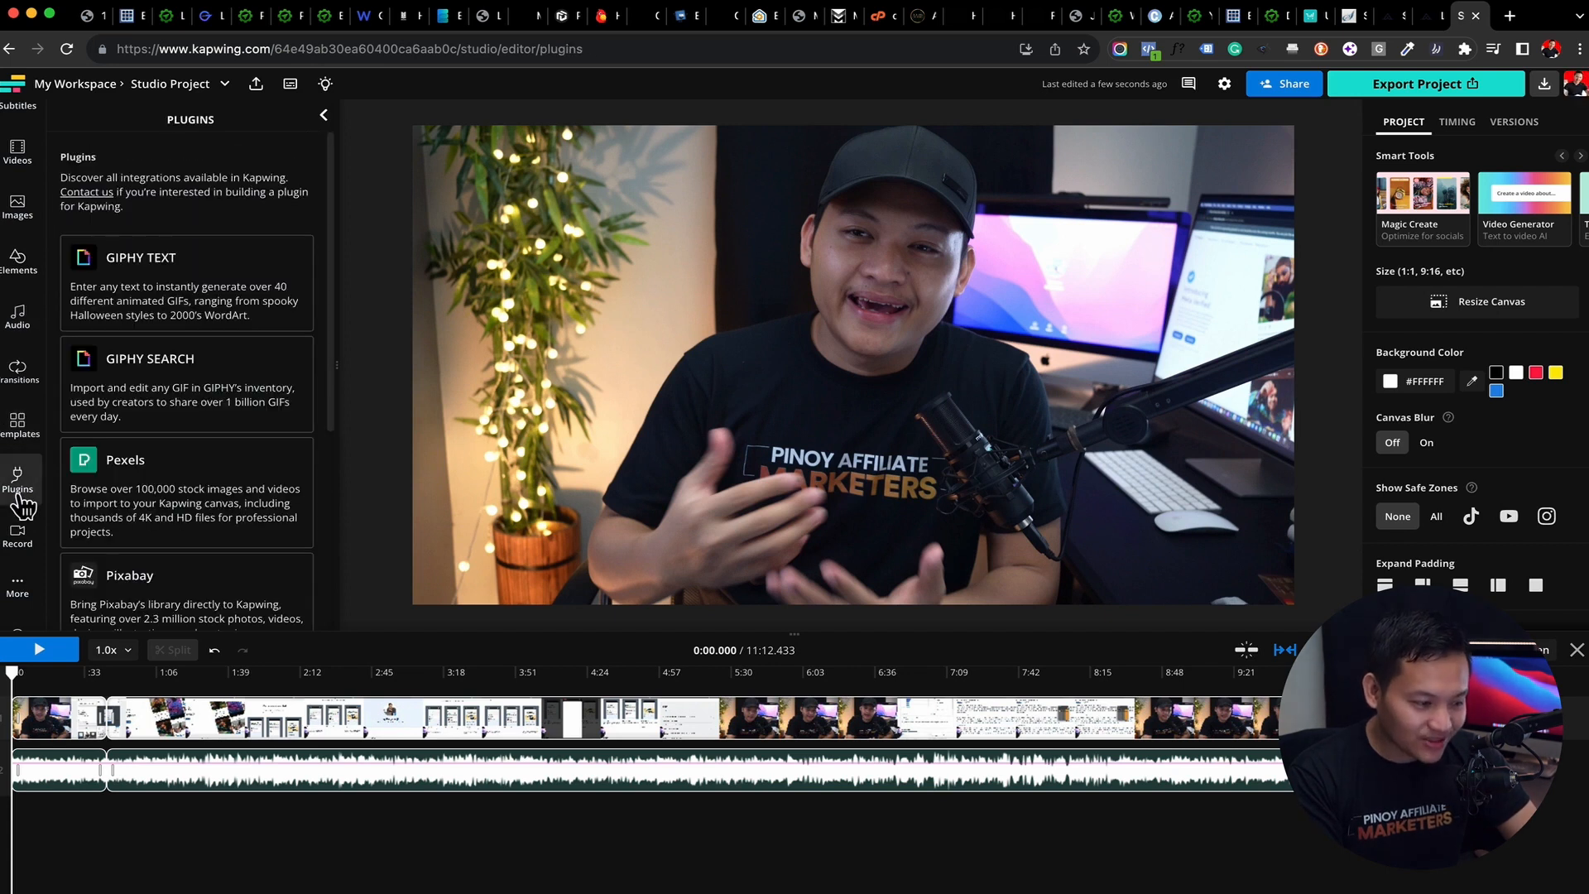
scroll(257, 417, "down", 2)
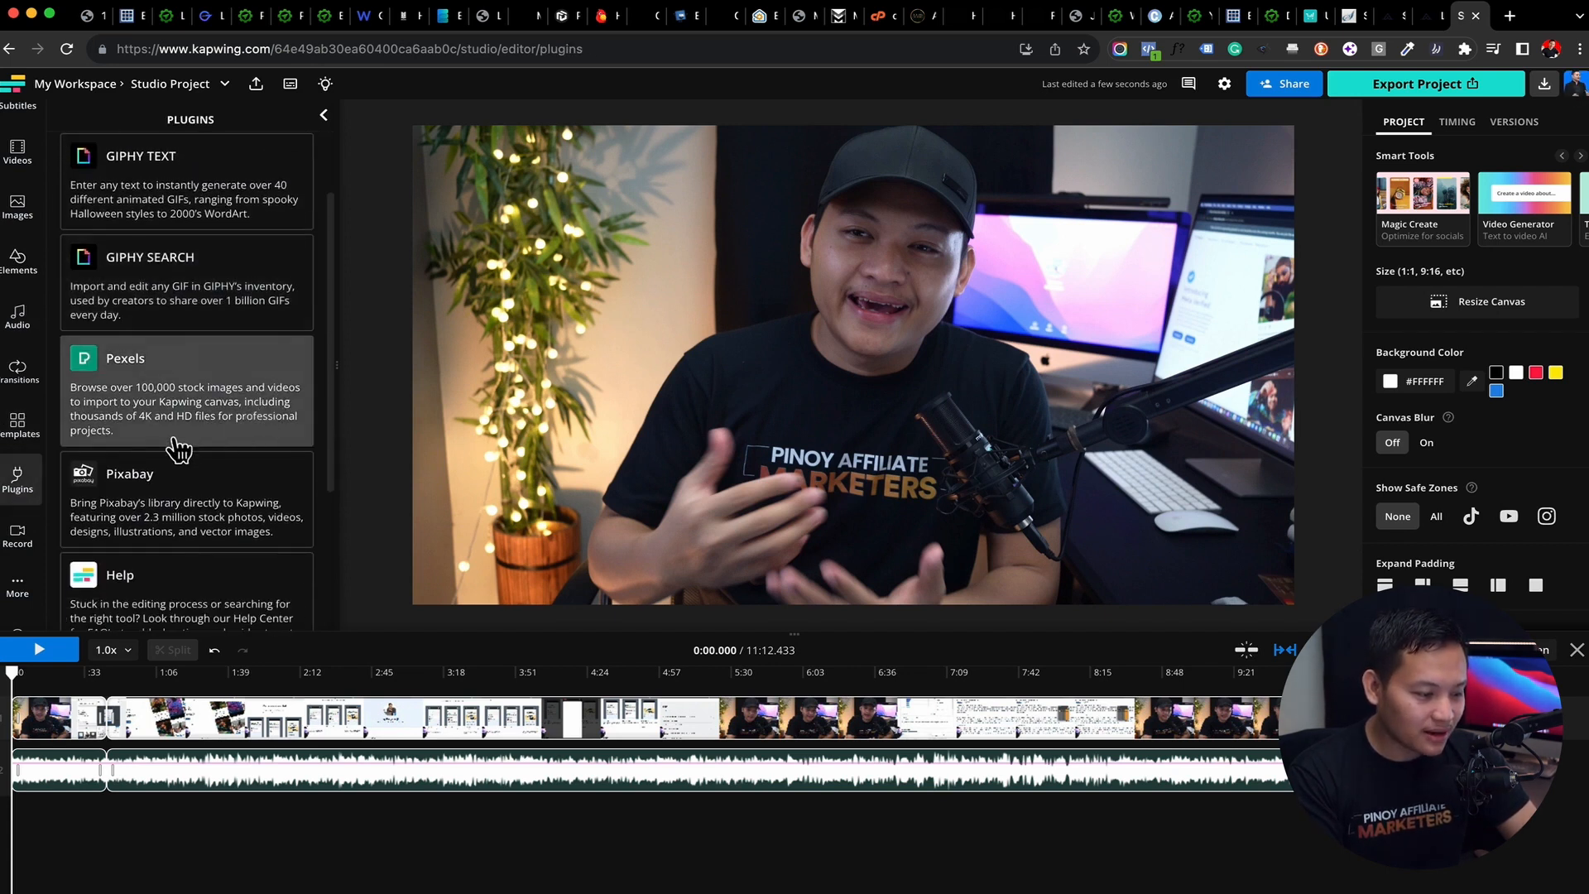
scroll(178, 449, "down", 4)
scroll(177, 447, "up", 5)
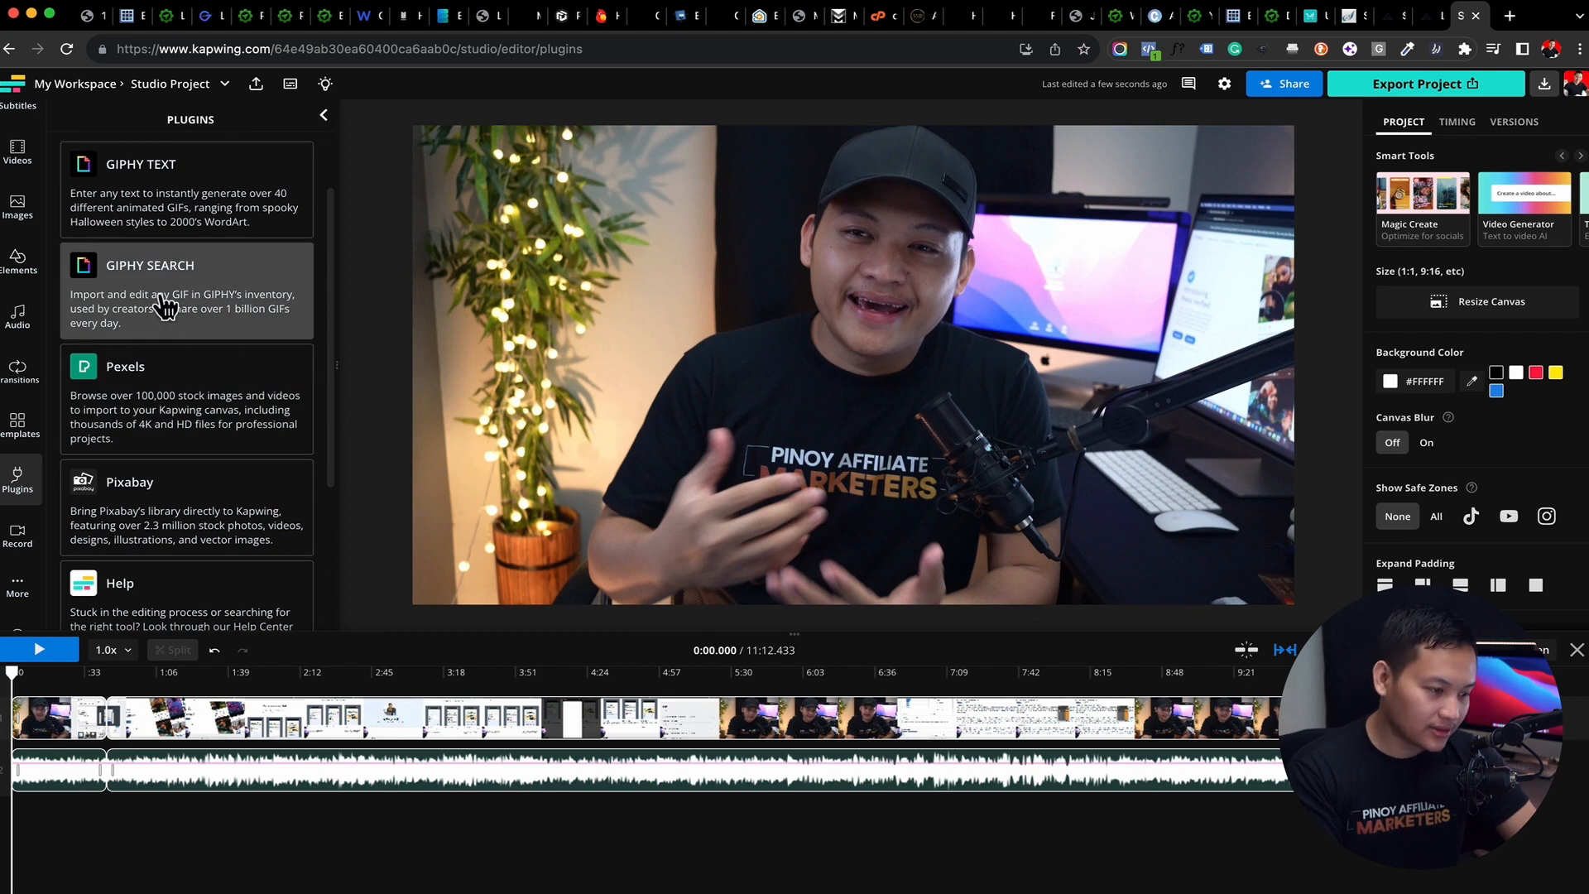
left_click(24, 546)
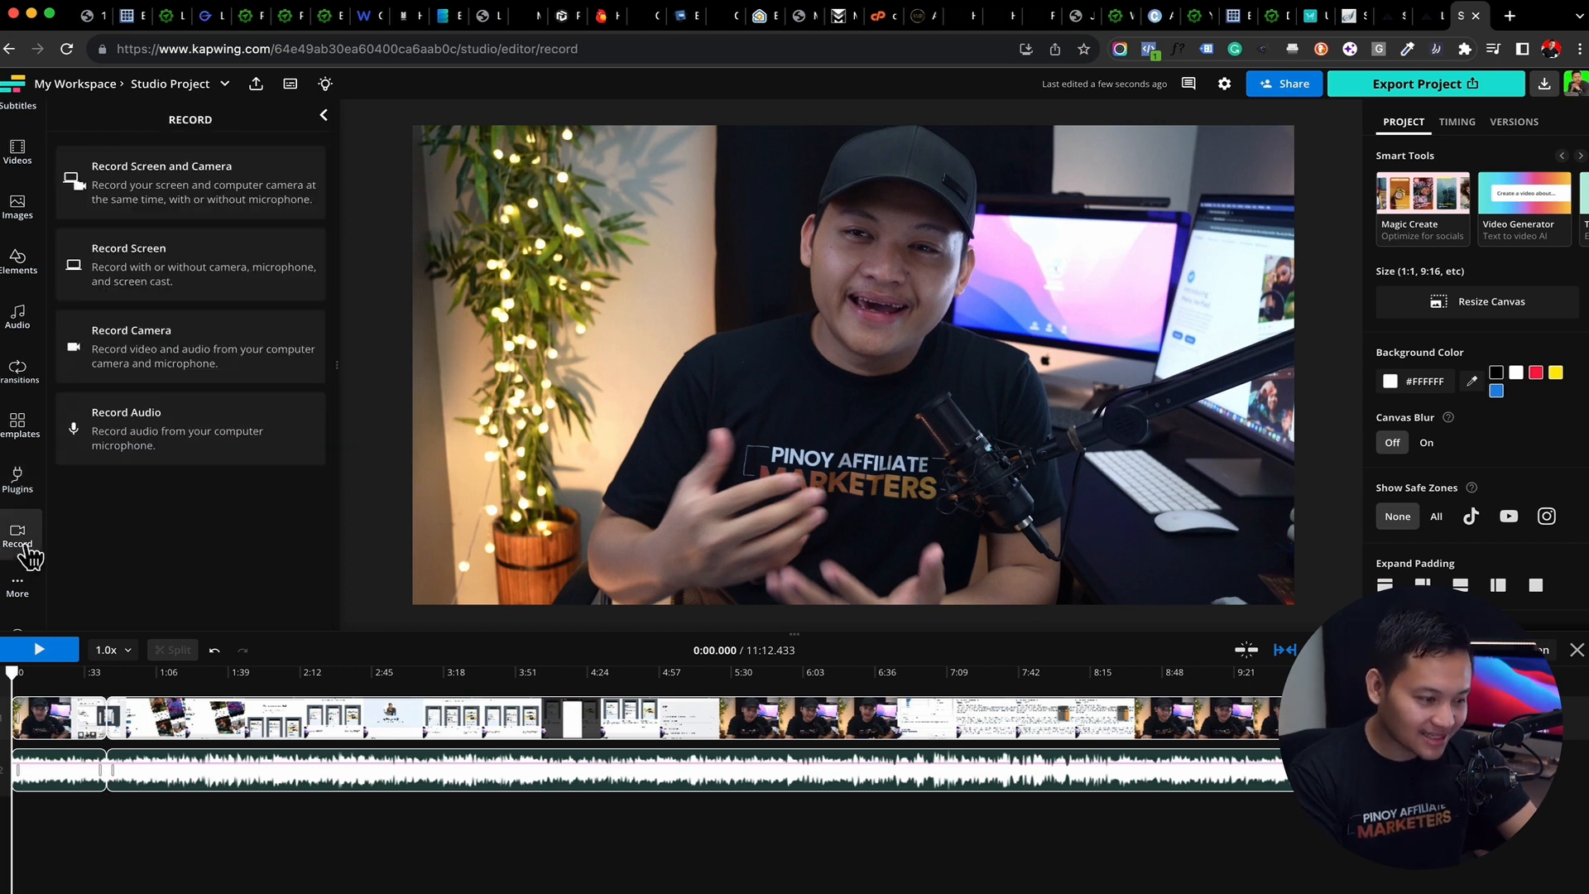
scroll(29, 559, "down", 1)
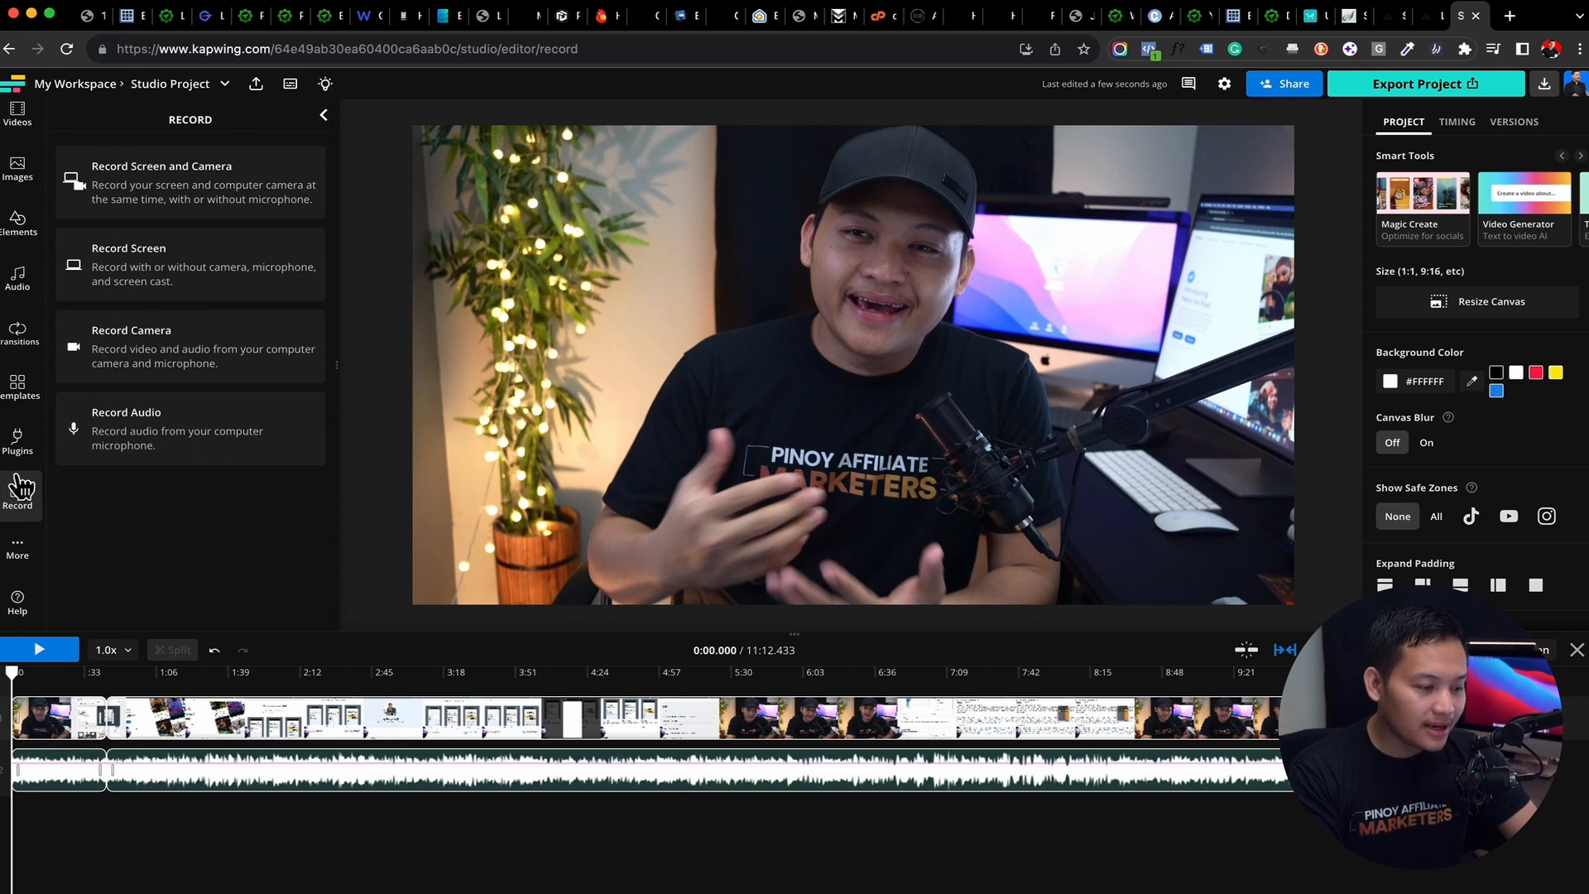
scroll(17, 478, "down", 1)
scroll(18, 489, "up", 3)
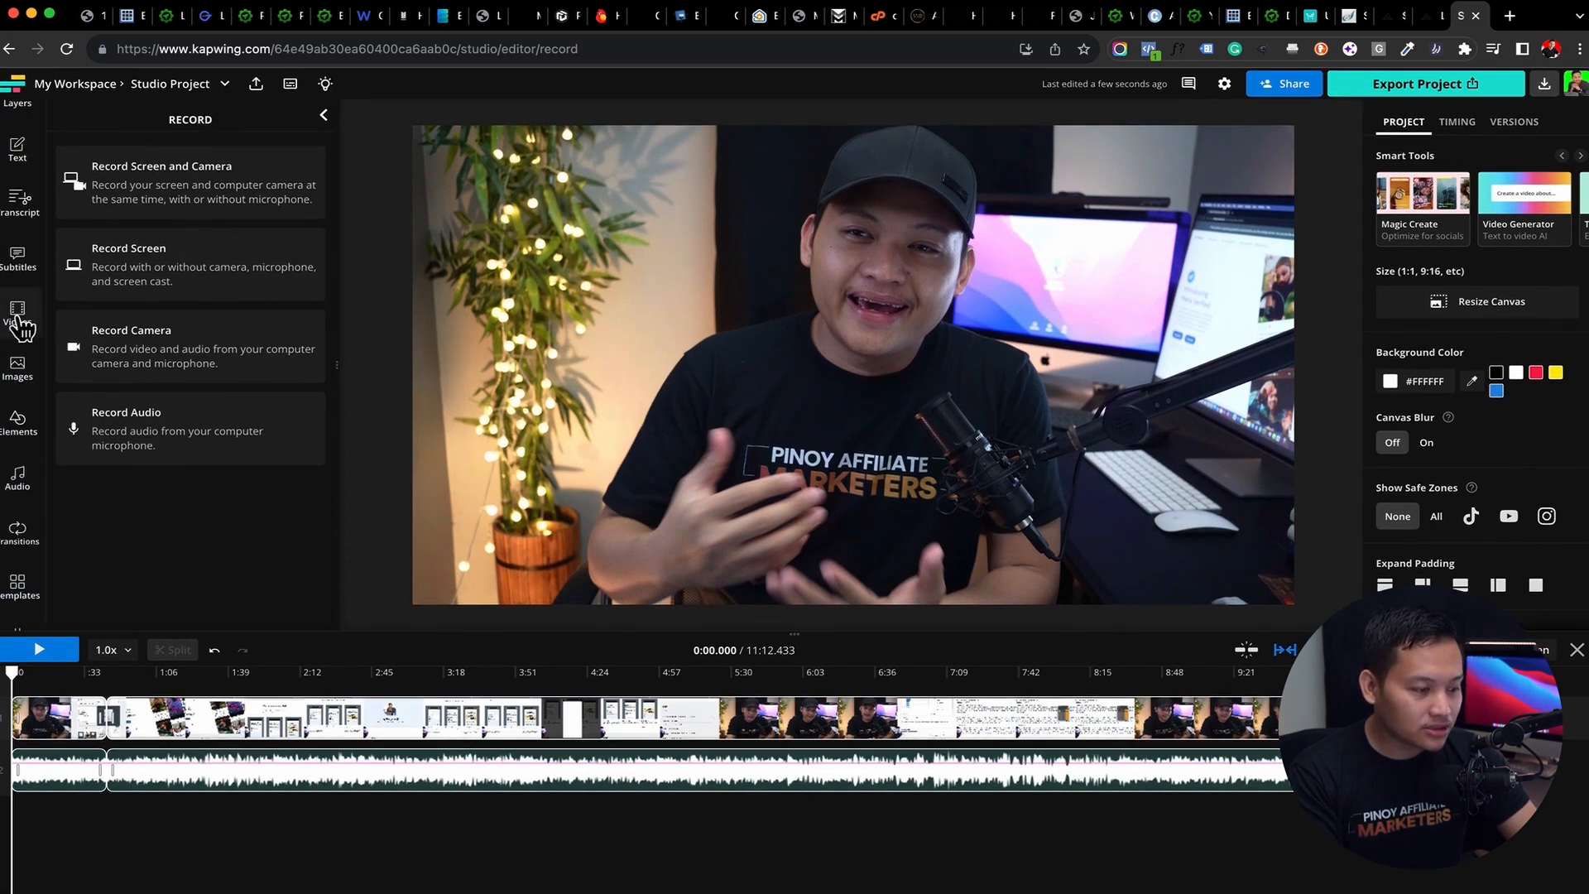
Search the stock videos for "business" and try to add the office clip of a woman seen from behind
left_click(20, 323)
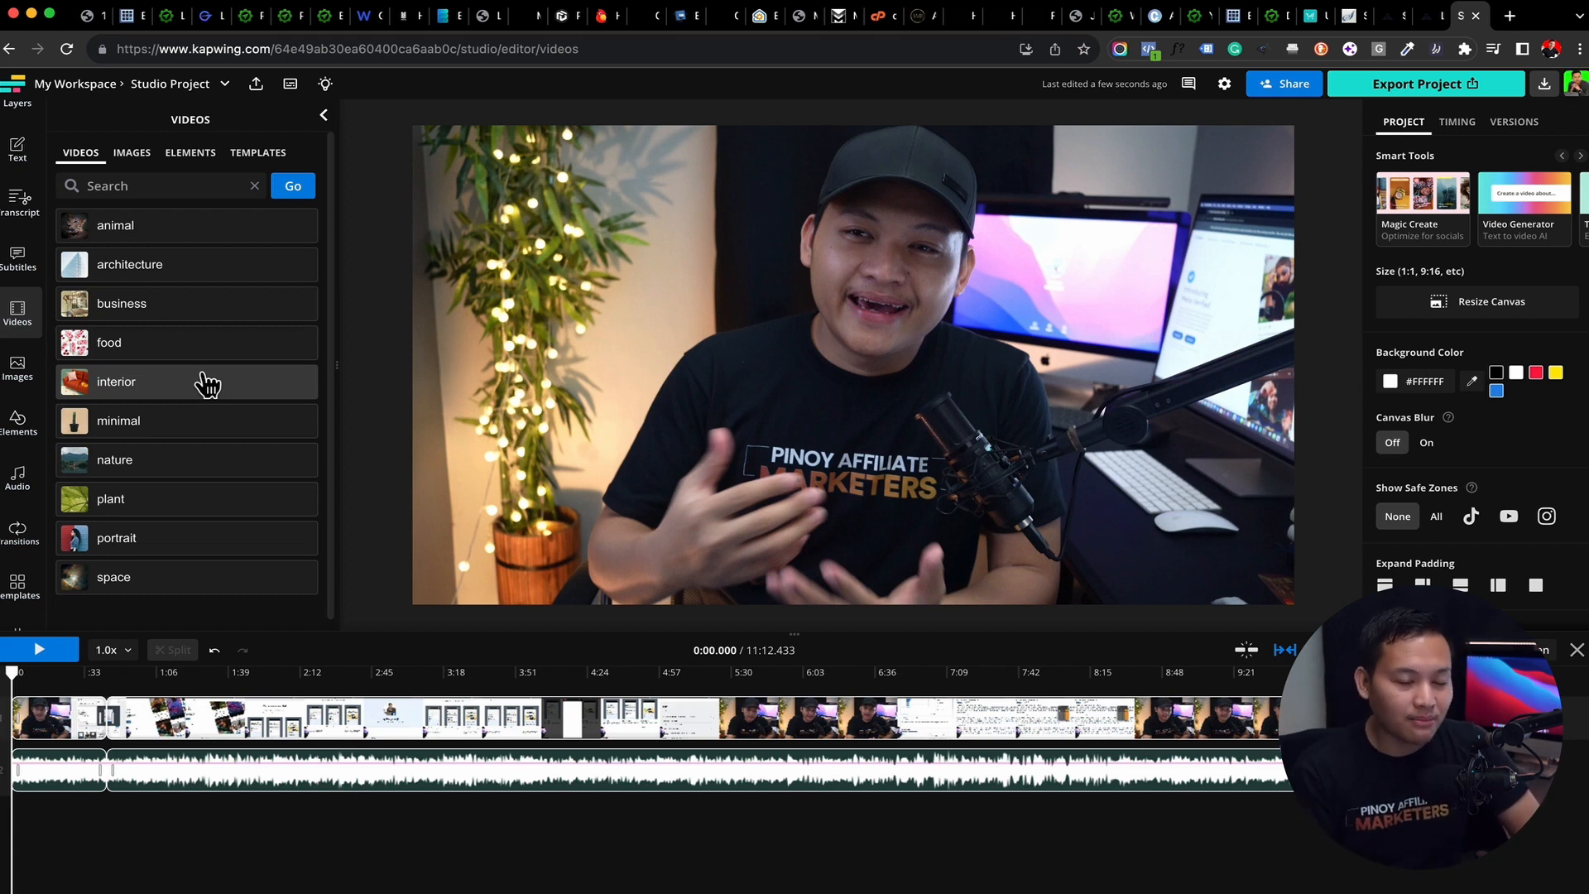
left_click(137, 185)
type("business")
key("Return")
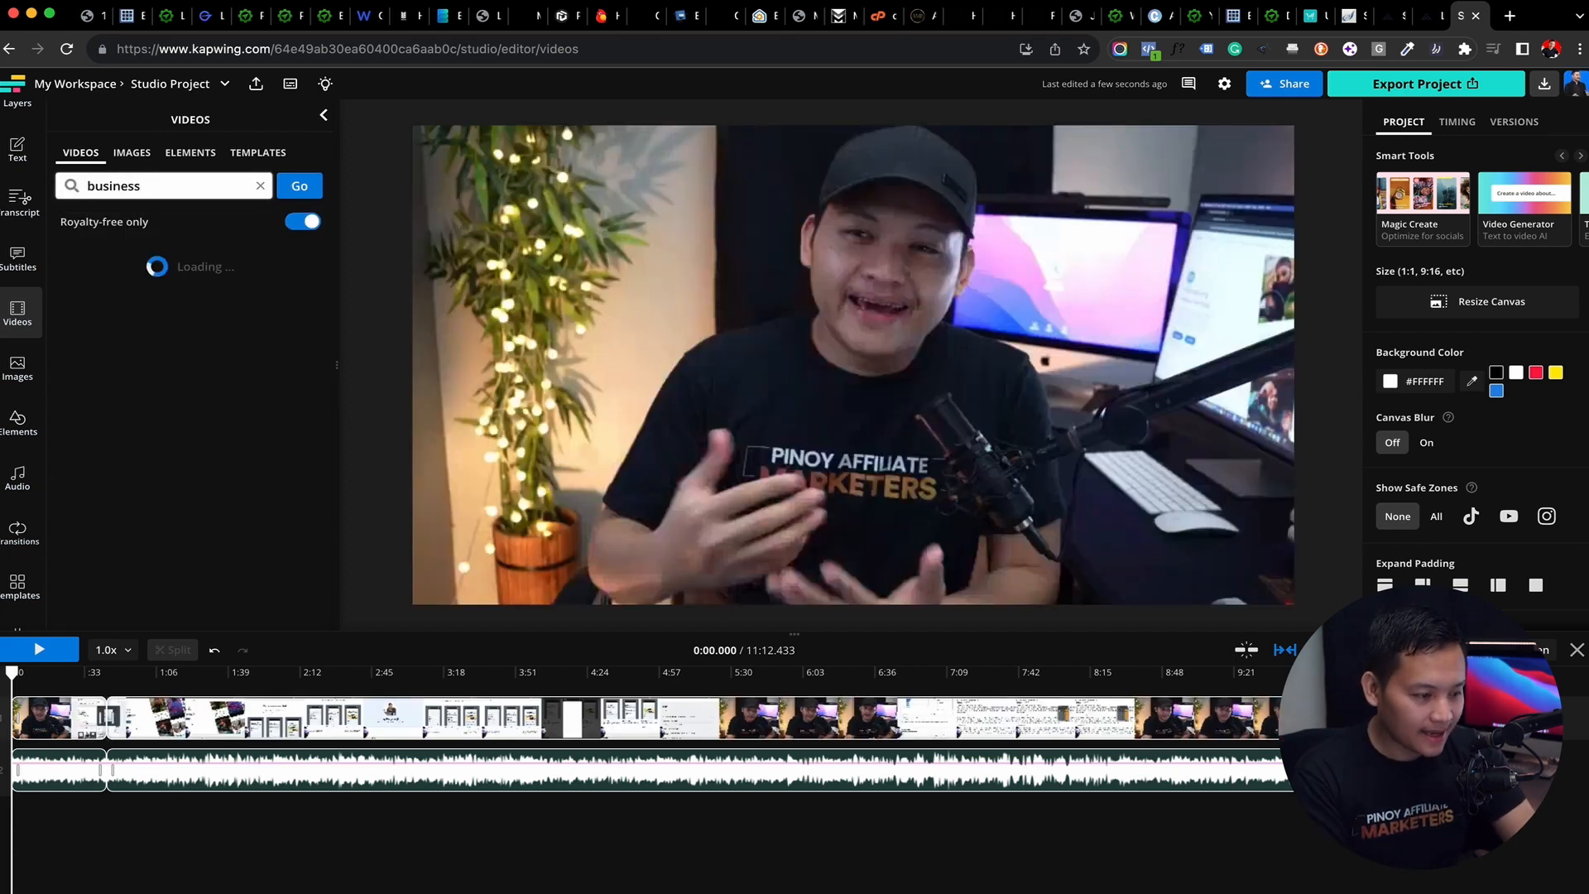
scroll(169, 451, "down", 1)
scroll(170, 451, "down", 1)
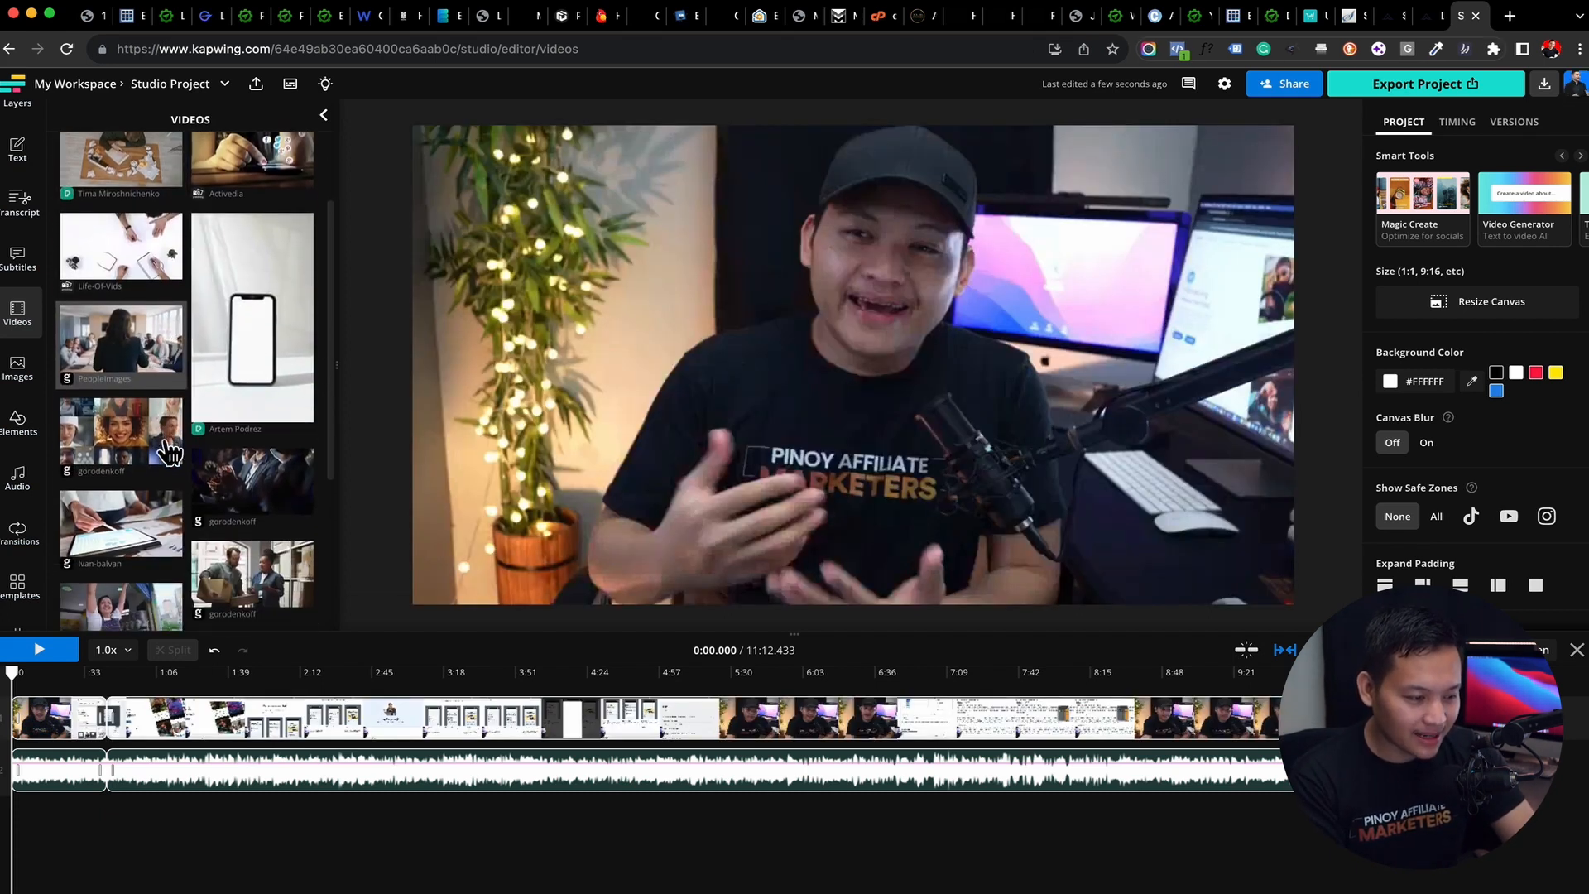
left_click(132, 348)
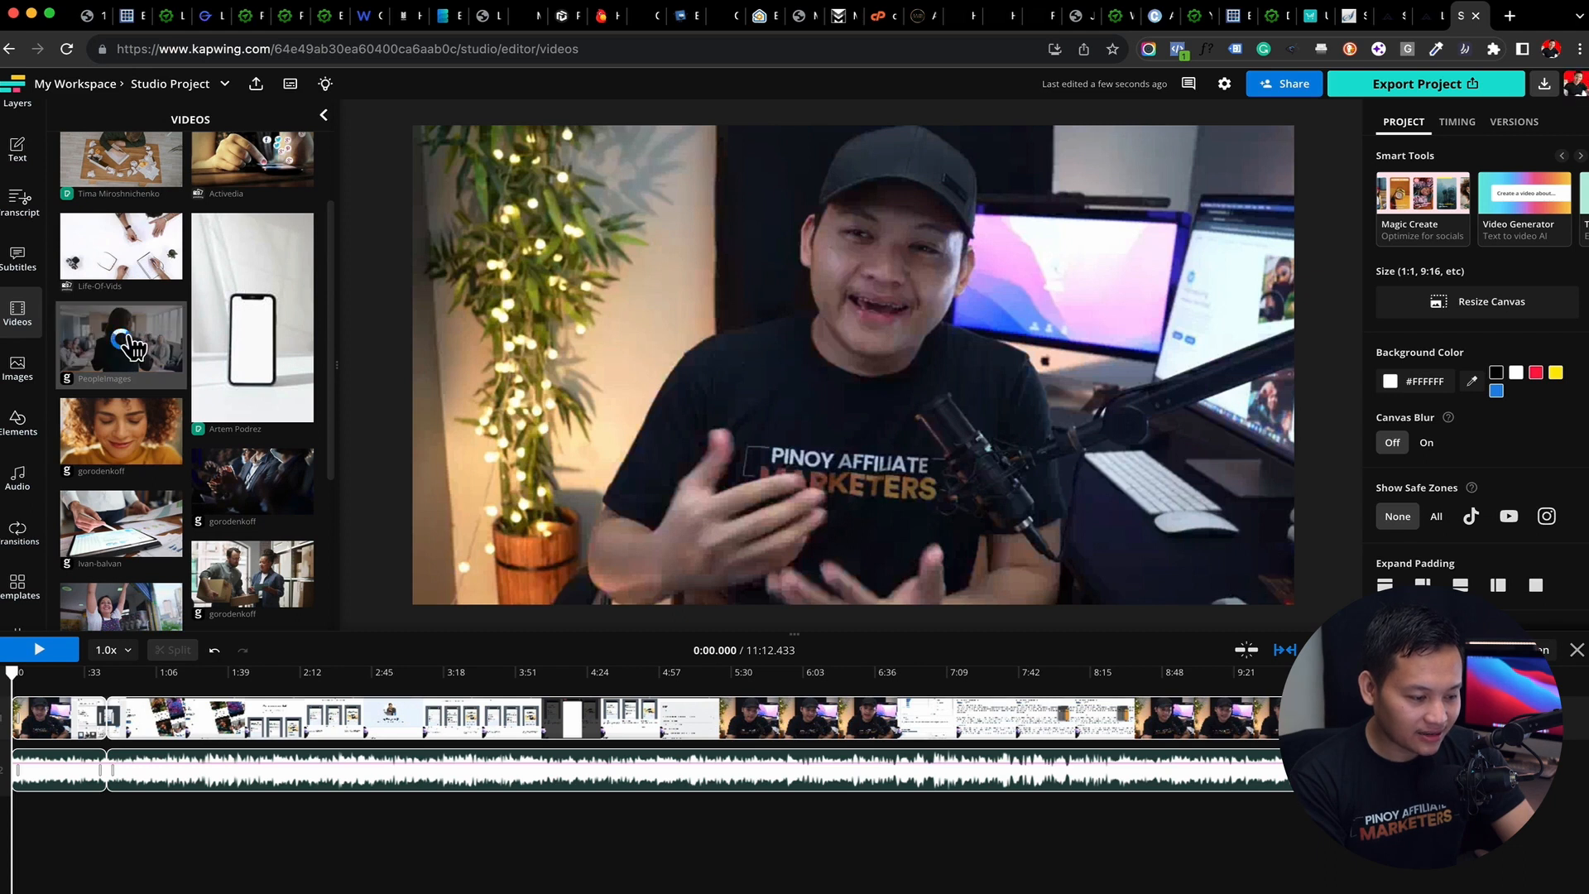
left_click(64, 733)
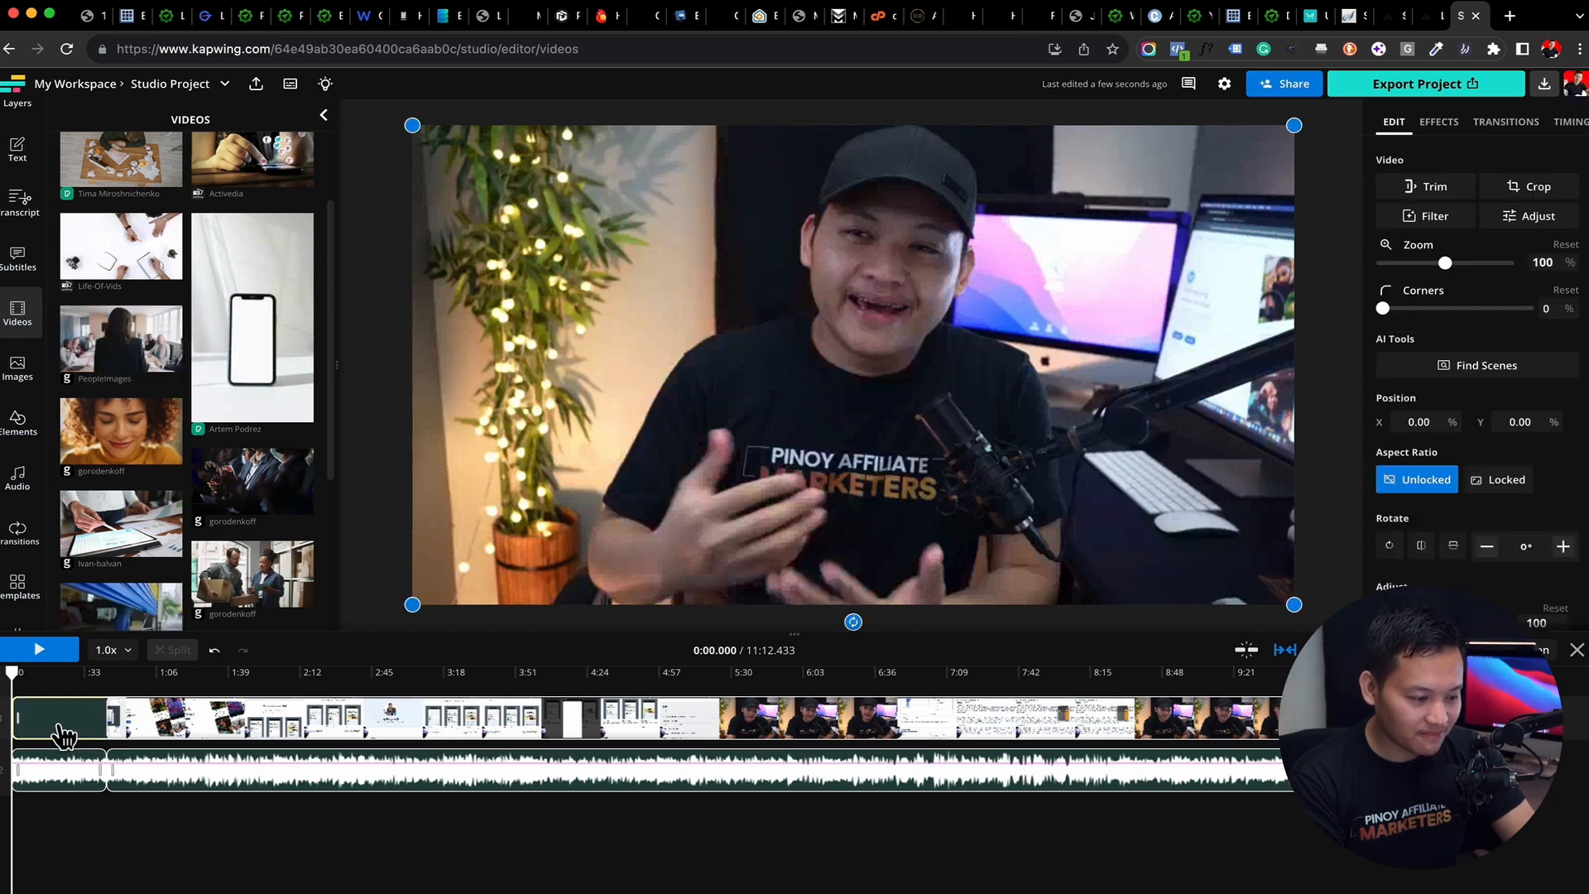
Search the stock videos for "ecommerce", look through the royalty-free clips, and clear the search
left_click(133, 186)
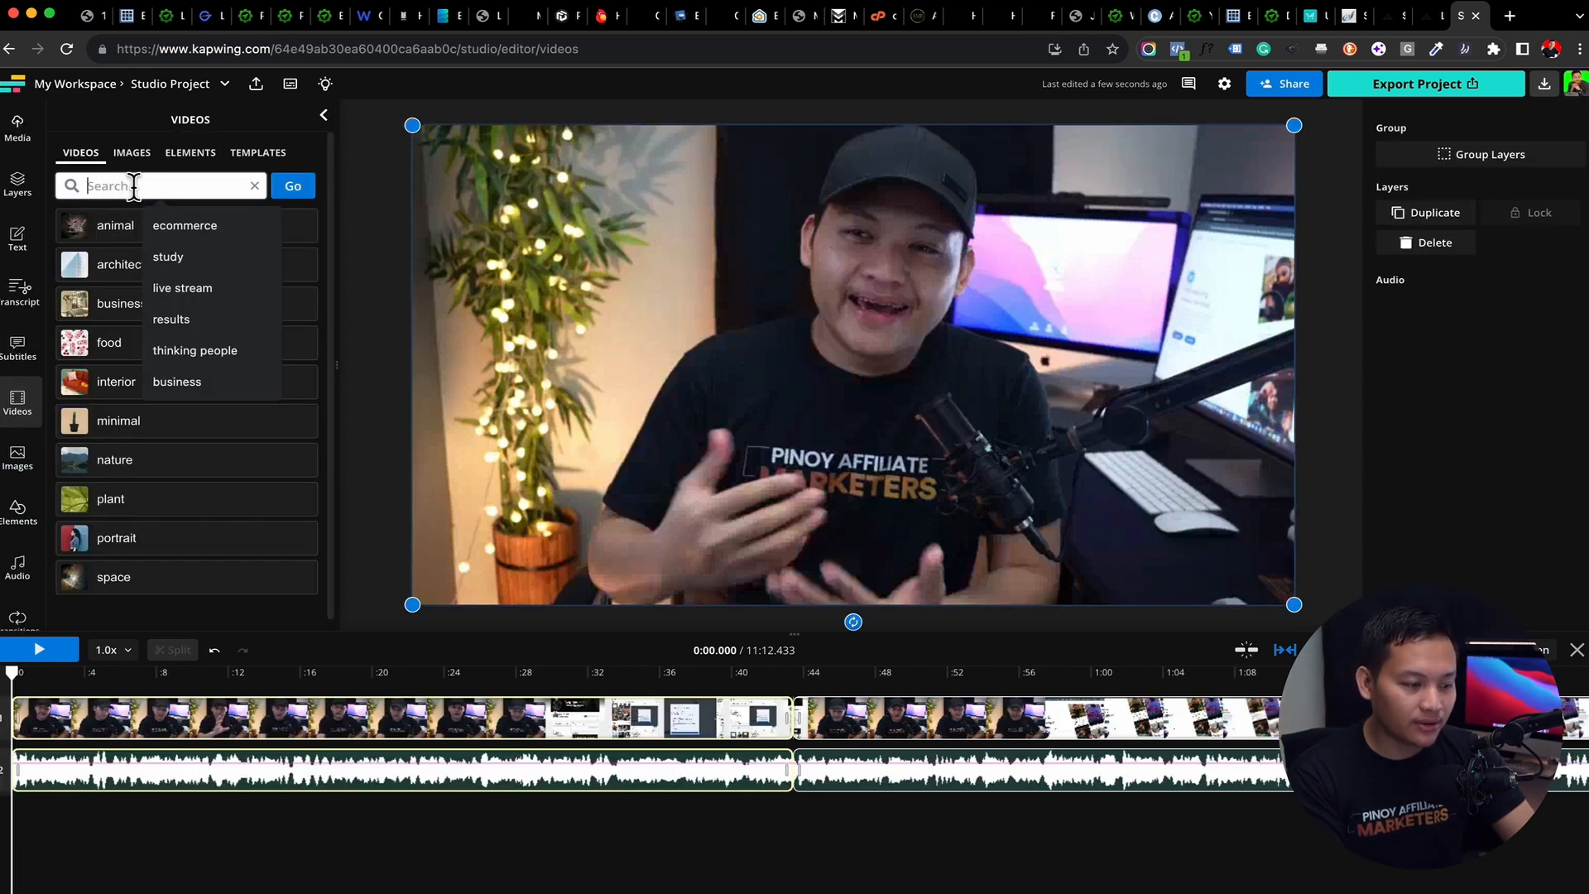
left_click(177, 230)
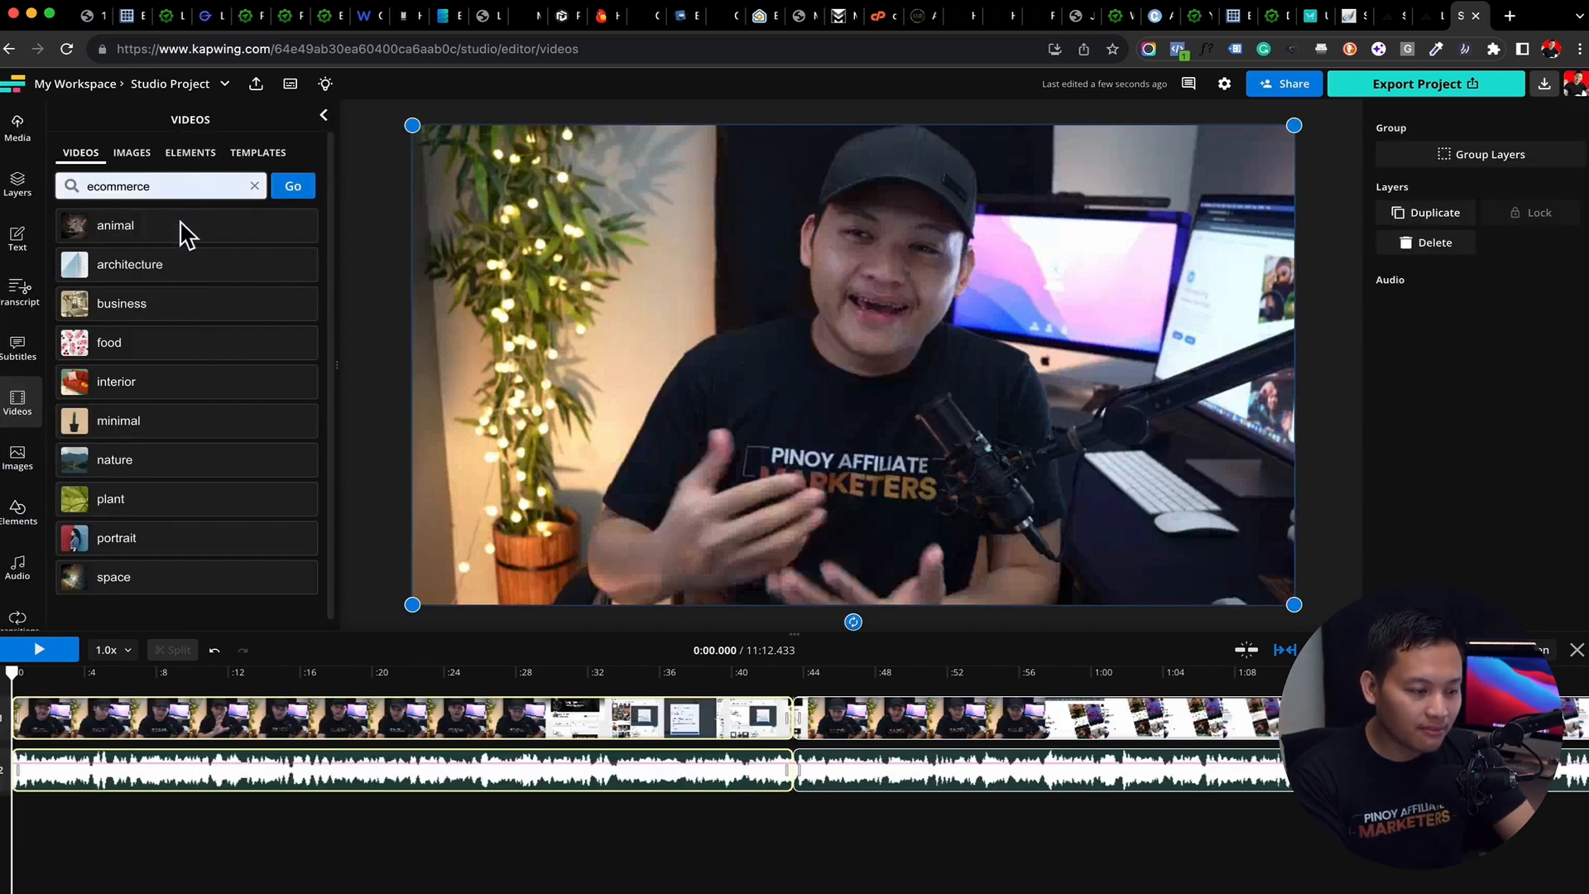
left_click(298, 190)
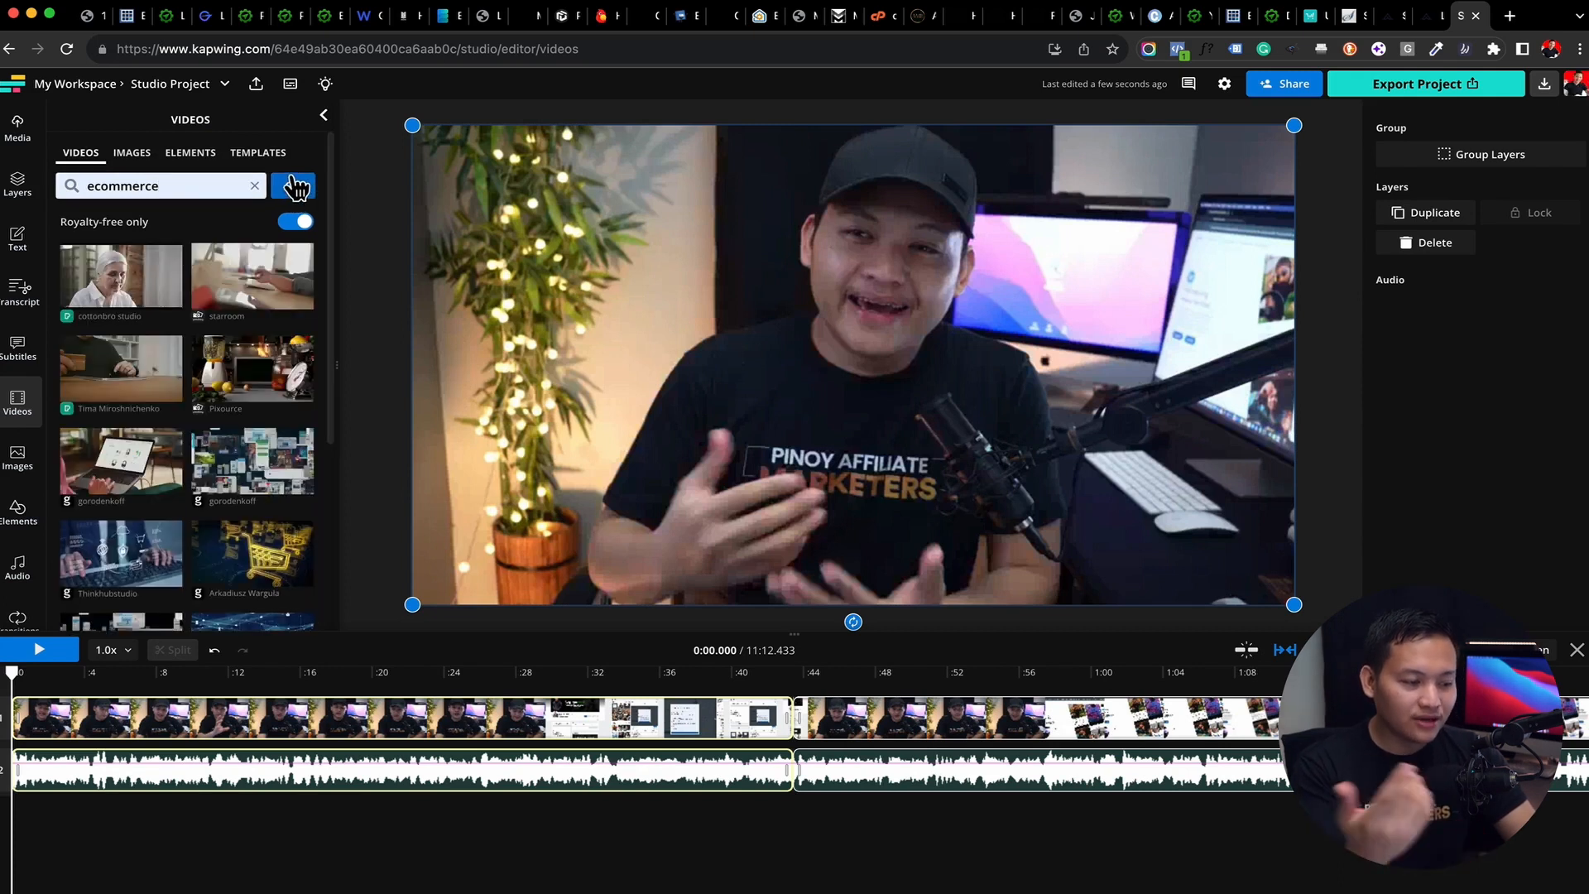
scroll(97, 422, "down", 5)
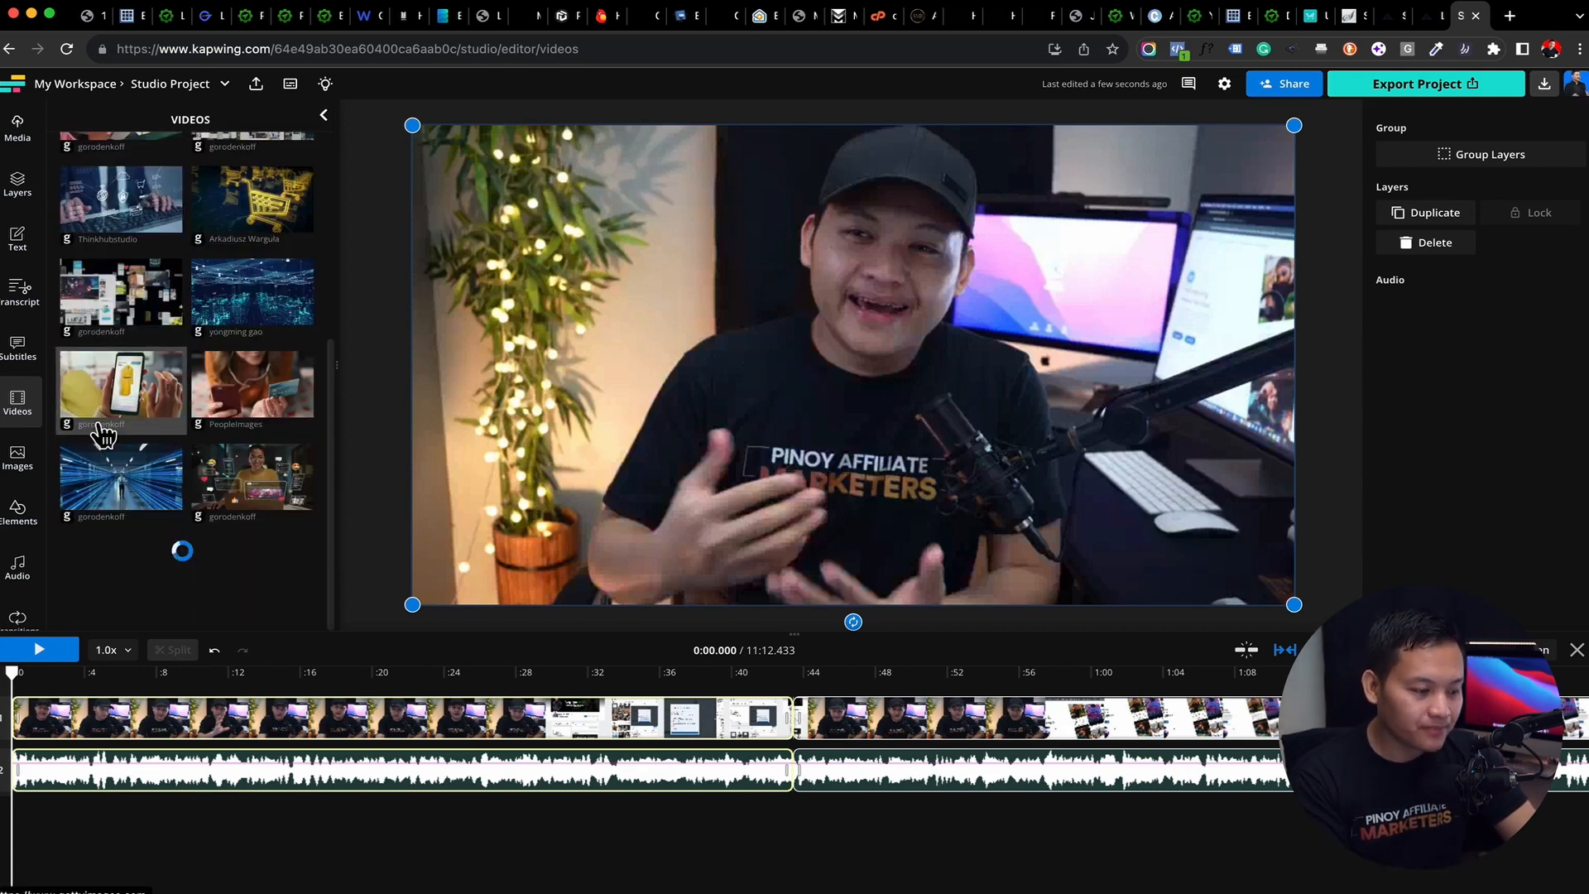
scroll(97, 434, "down", 5)
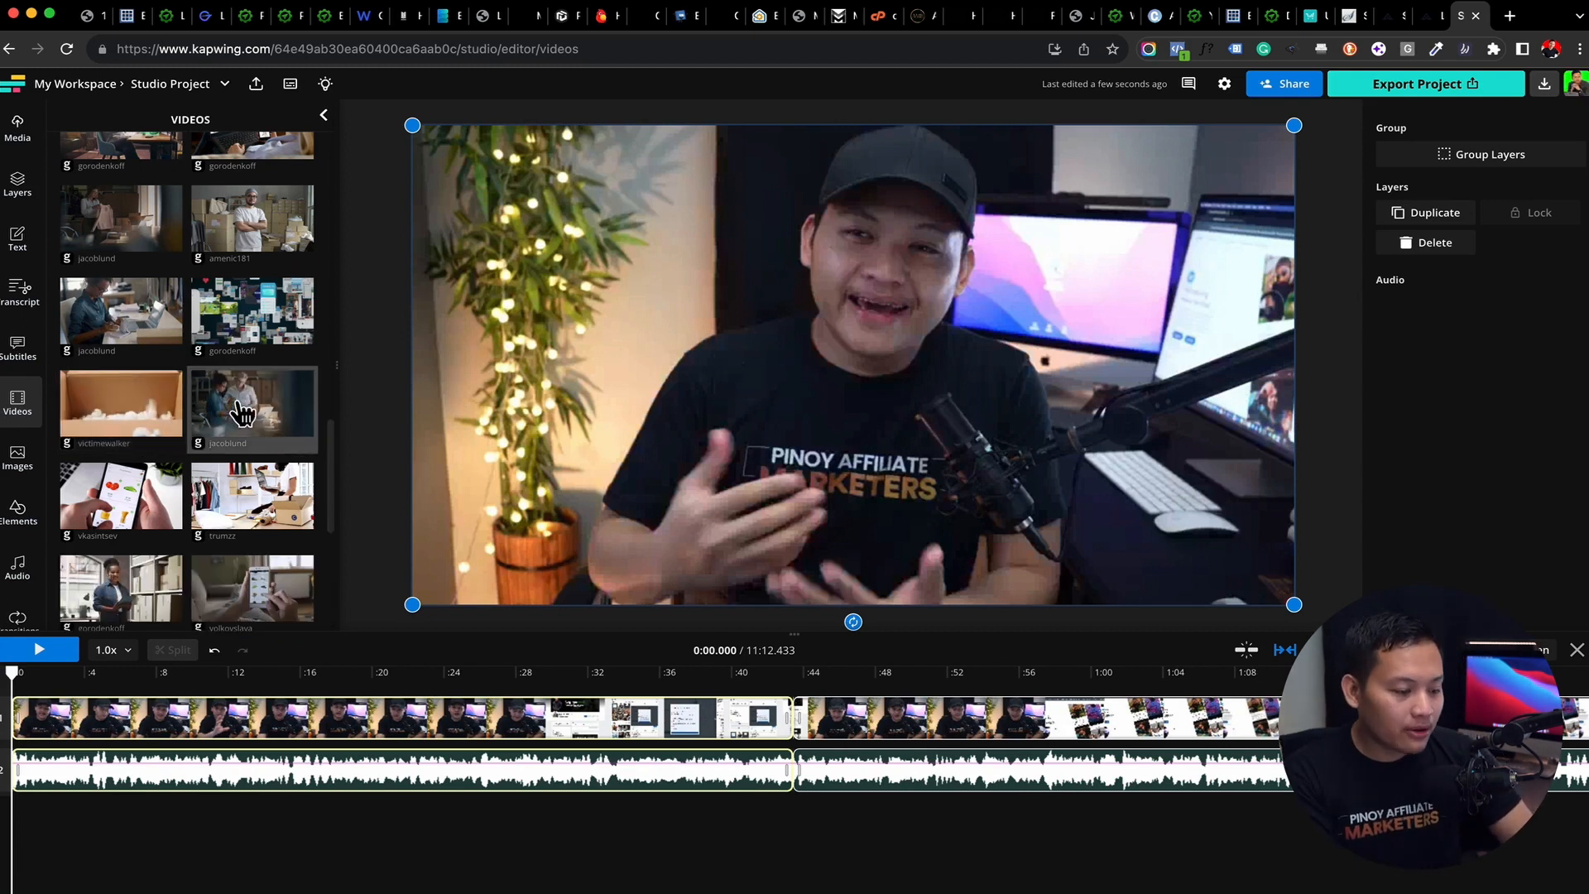
scroll(242, 412, "down", 5)
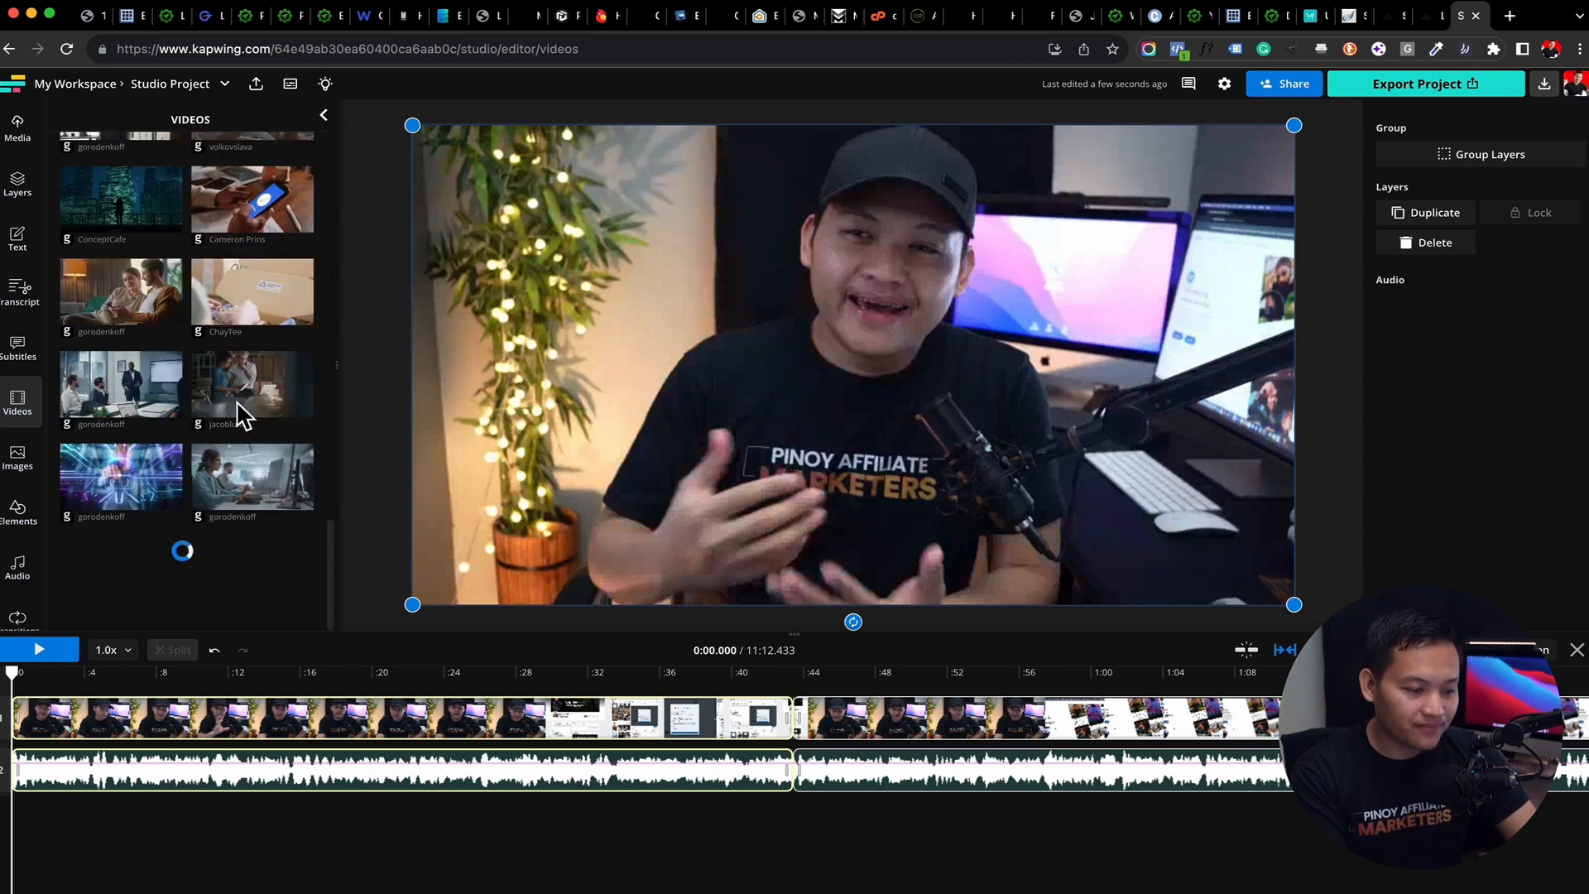
scroll(240, 414, "up", 10)
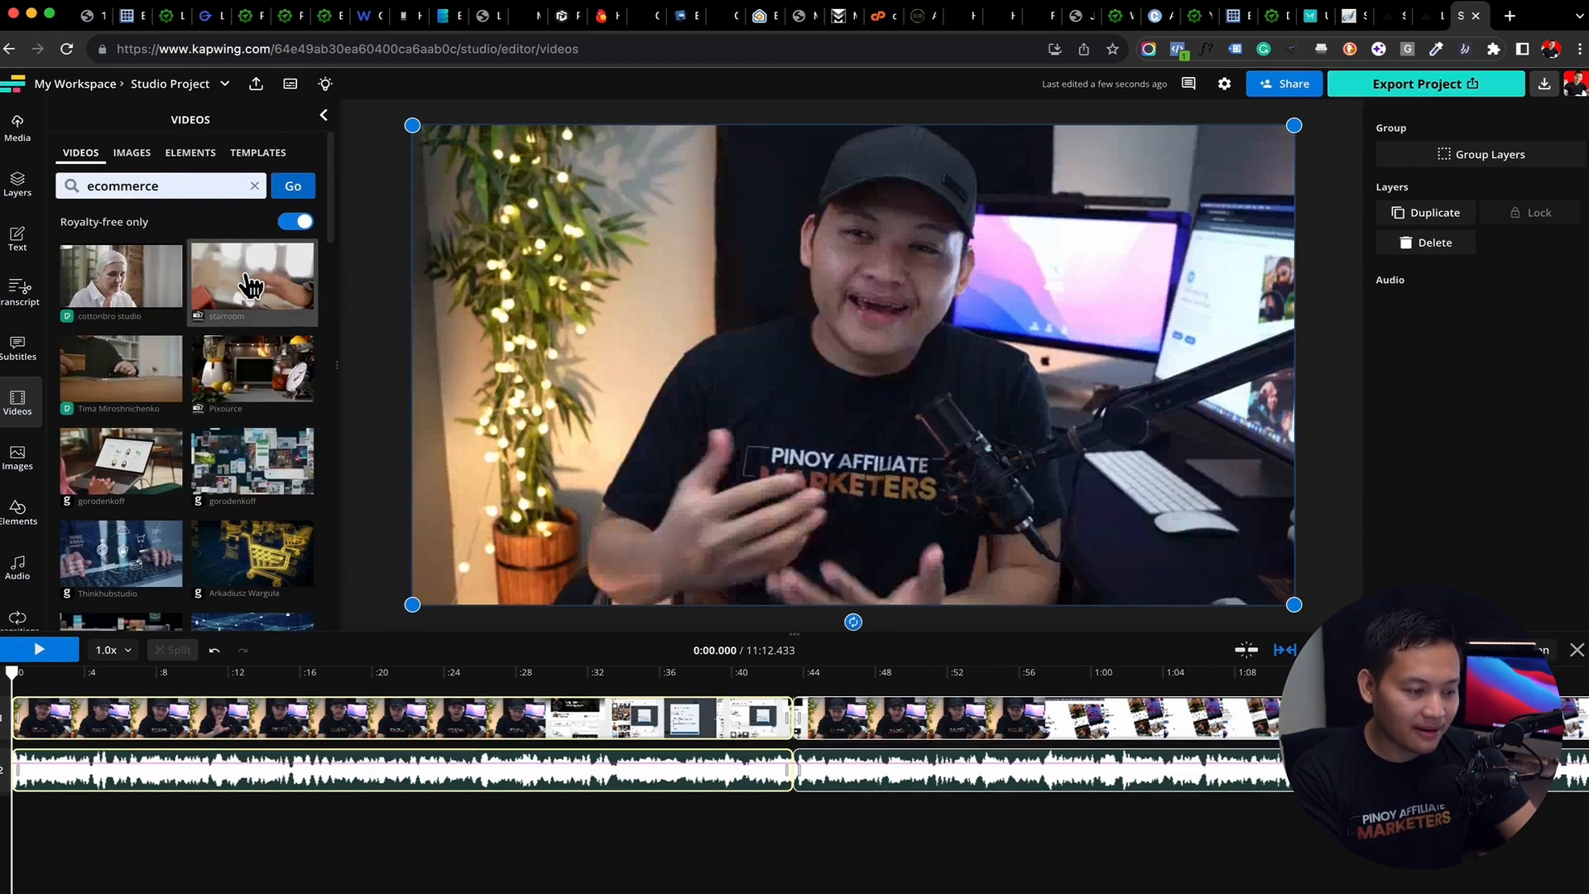
double_click(194, 186)
left_click(255, 185)
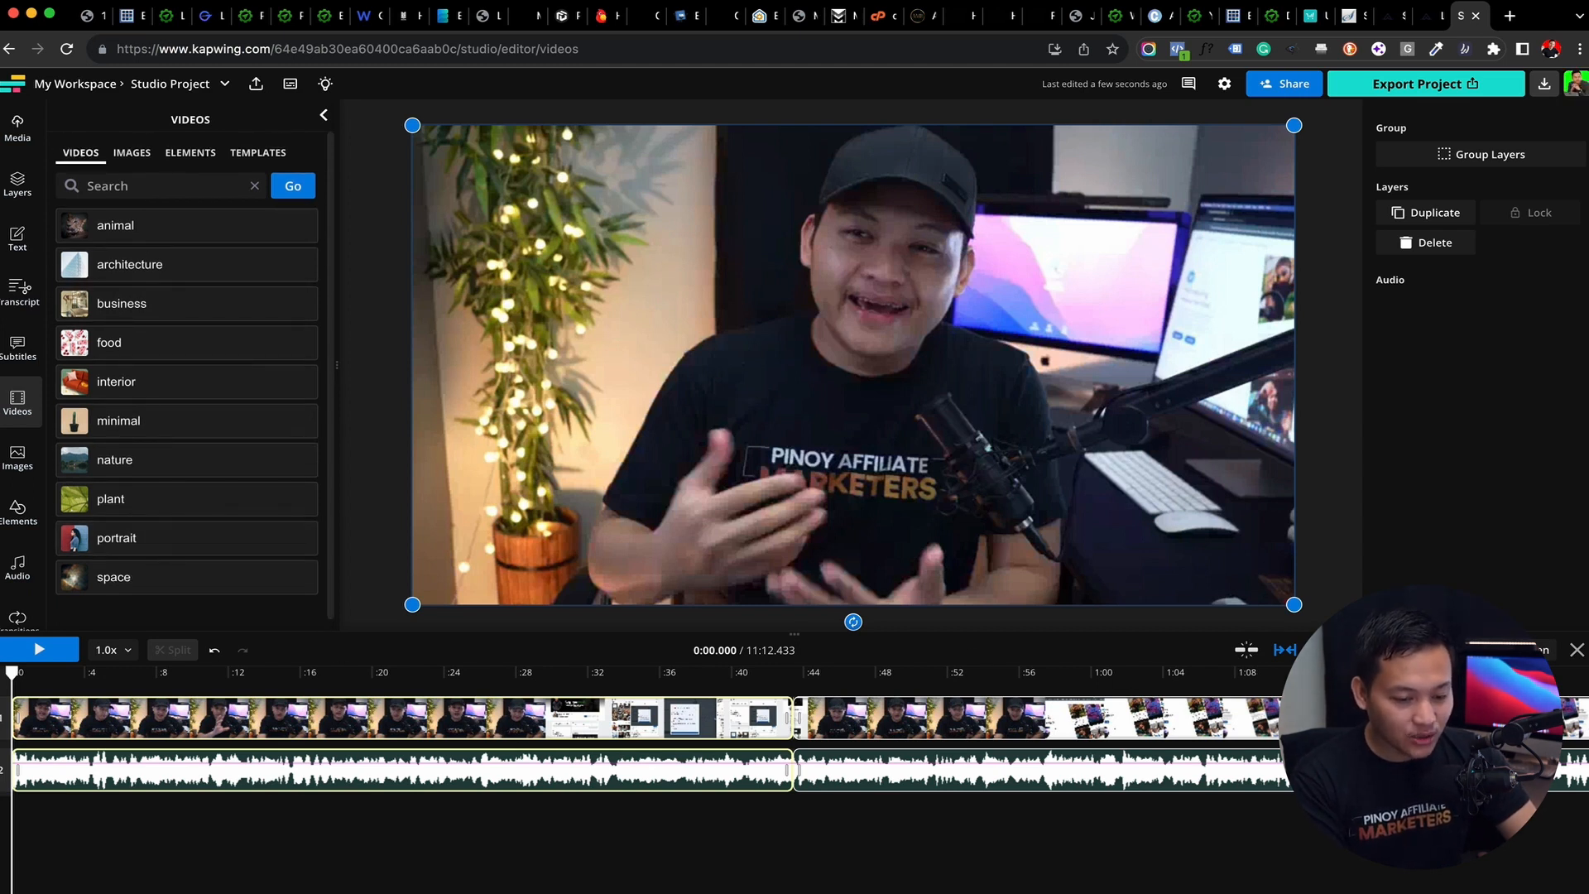
left_click(1326, 649)
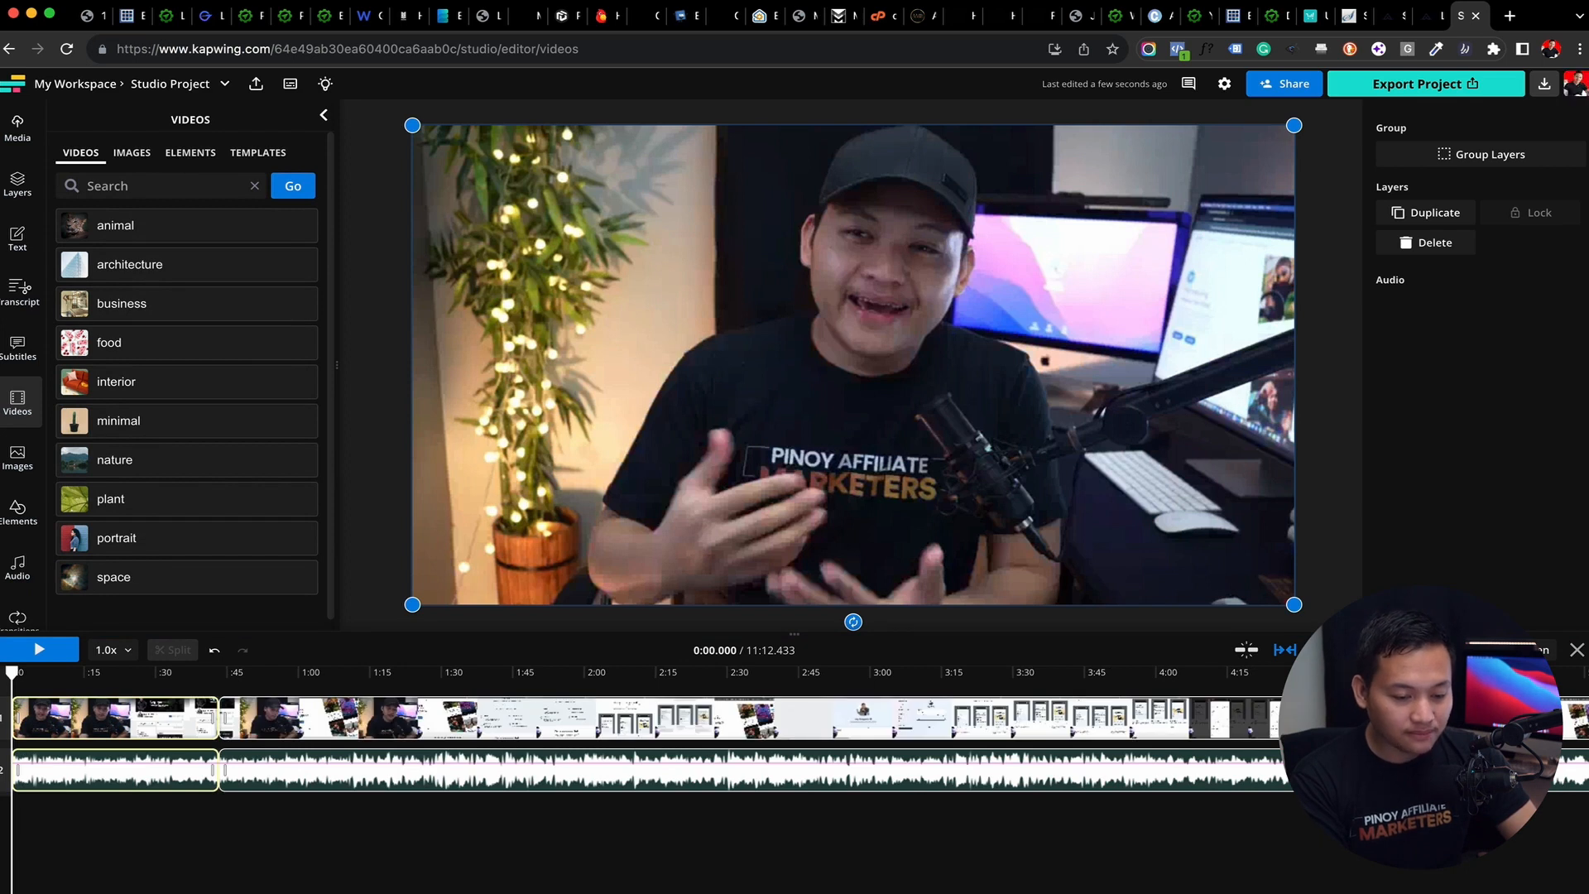
left_click(1326, 650)
left_click(1325, 650)
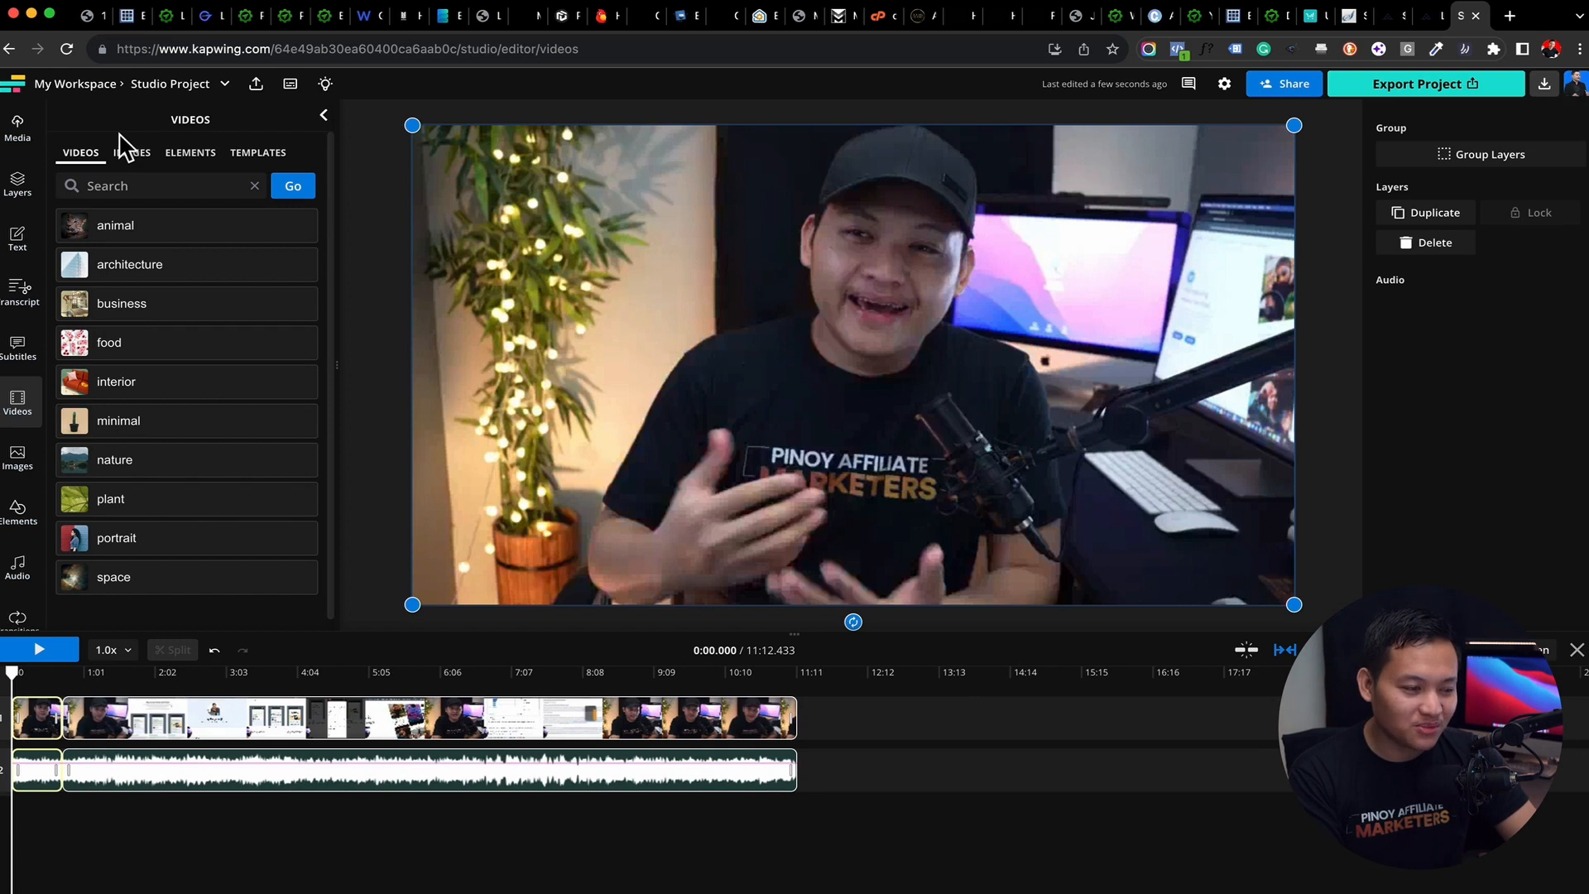
Return to My Workspace and create a new blank project
left_click(73, 86)
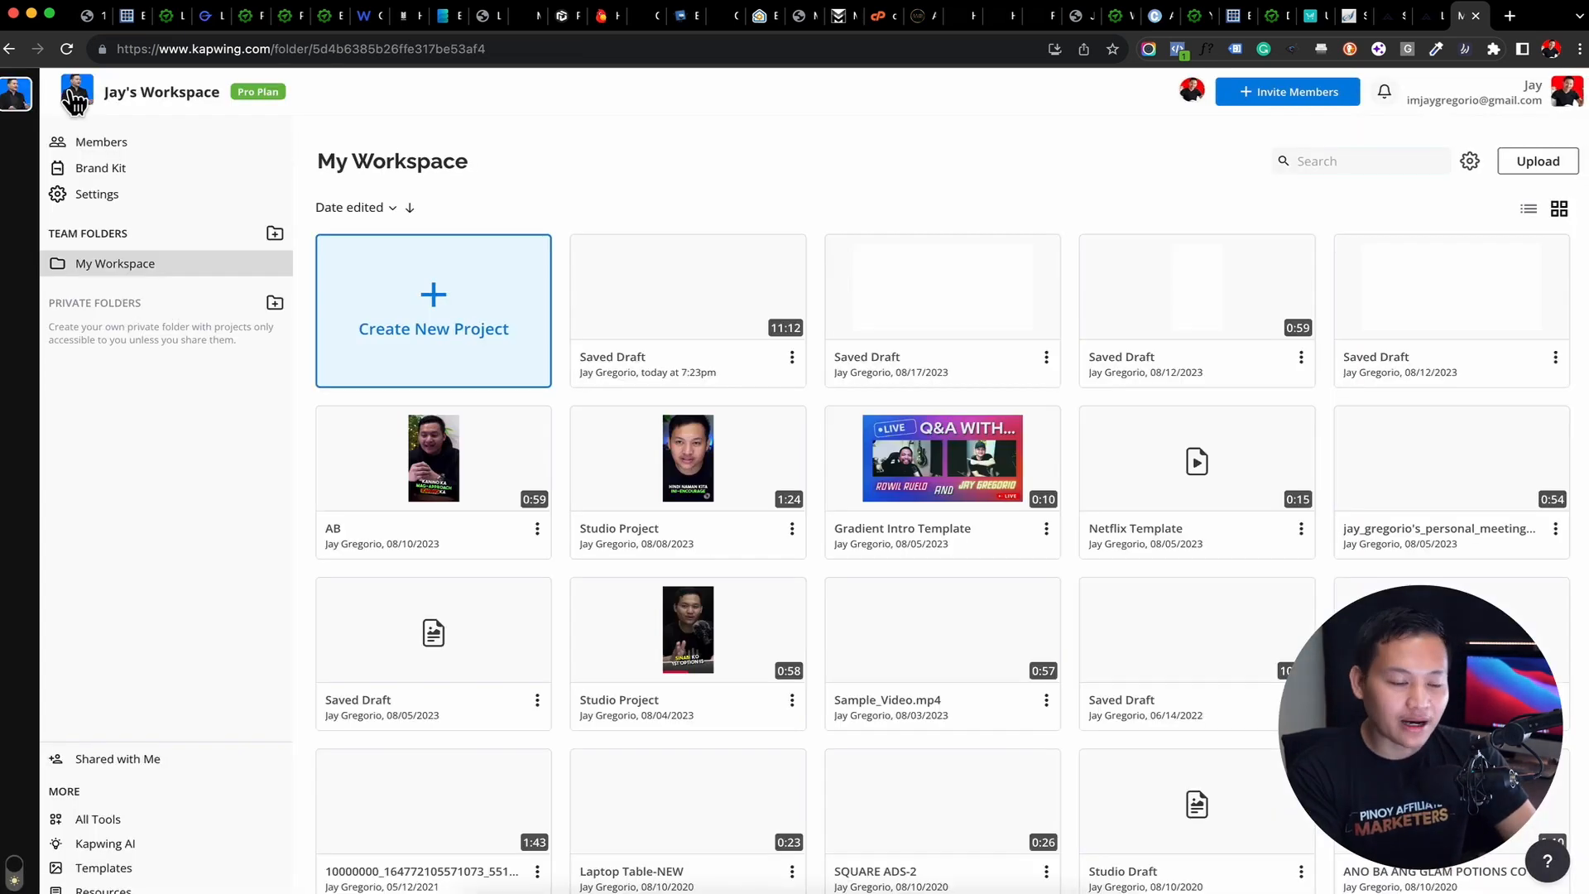
left_click(393, 341)
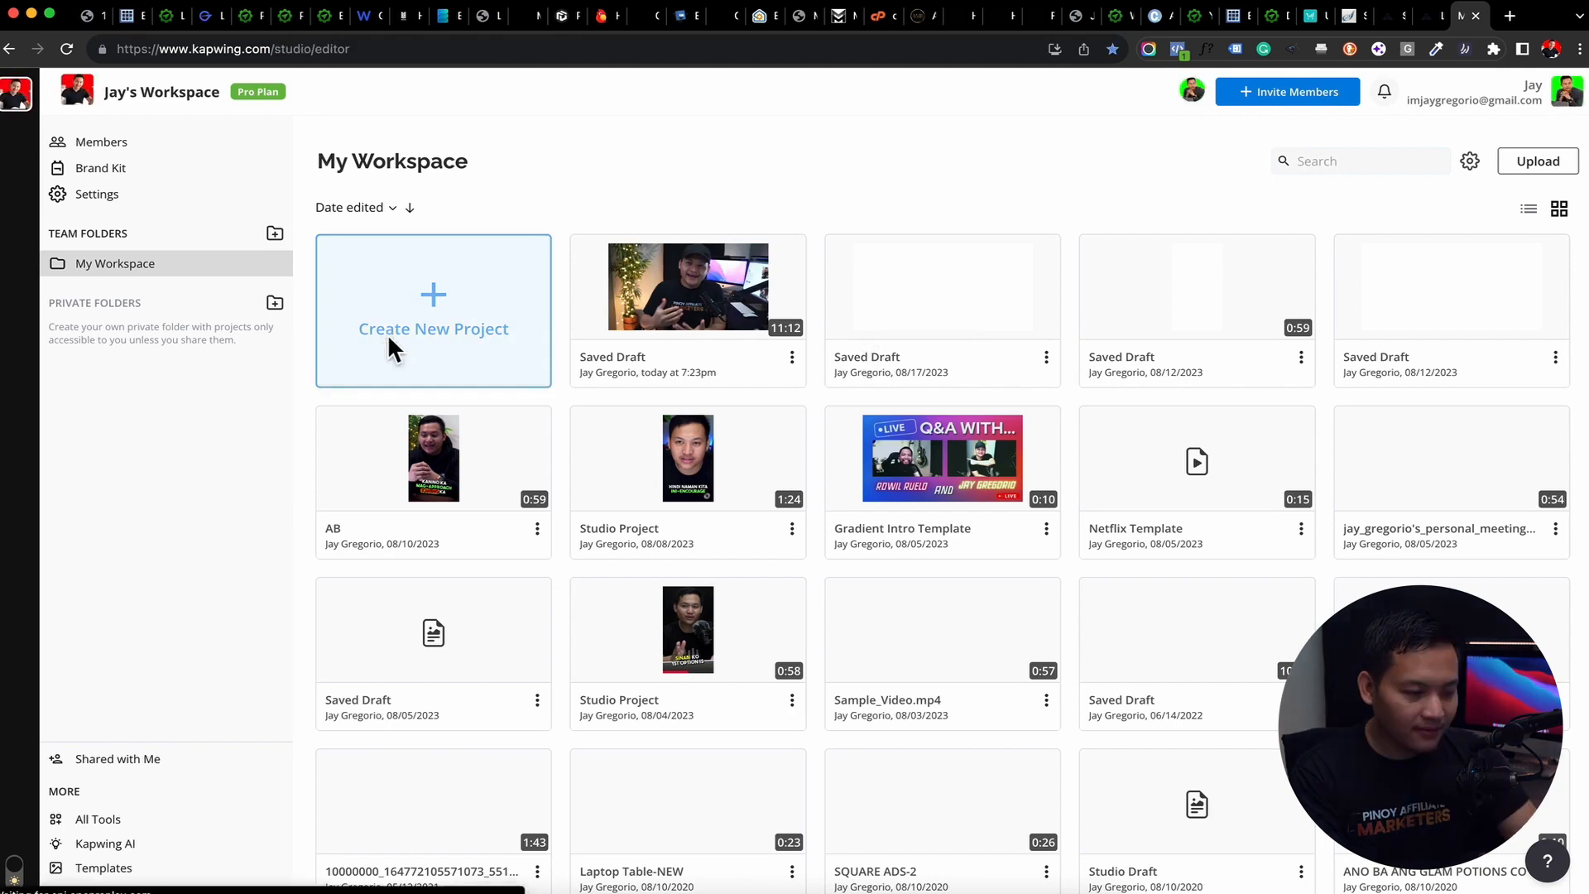
left_click(850, 534)
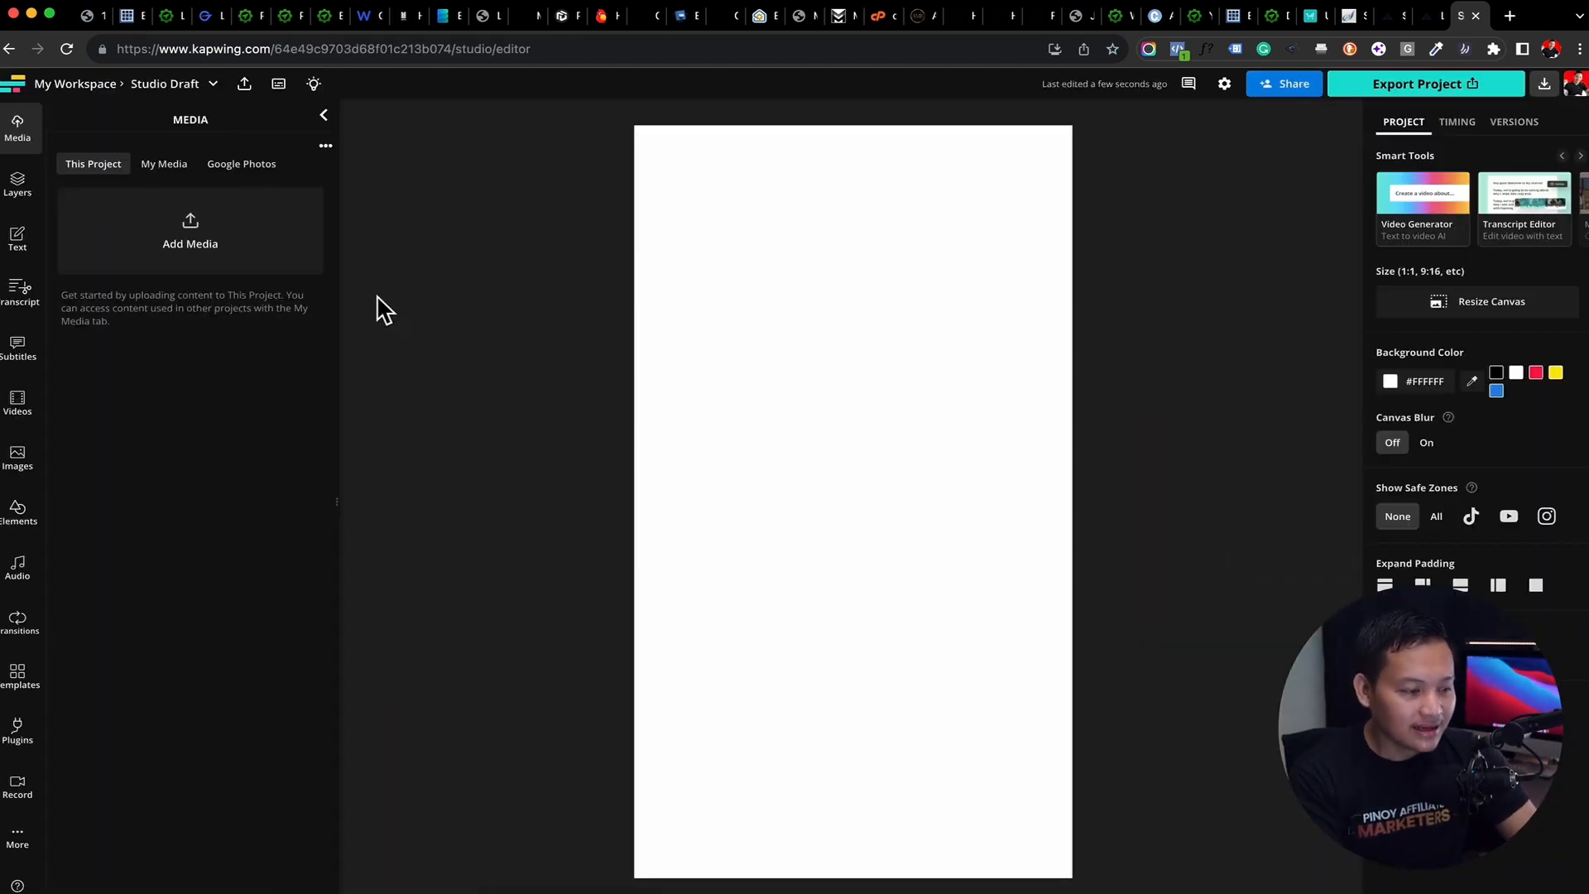
left_click(204, 252)
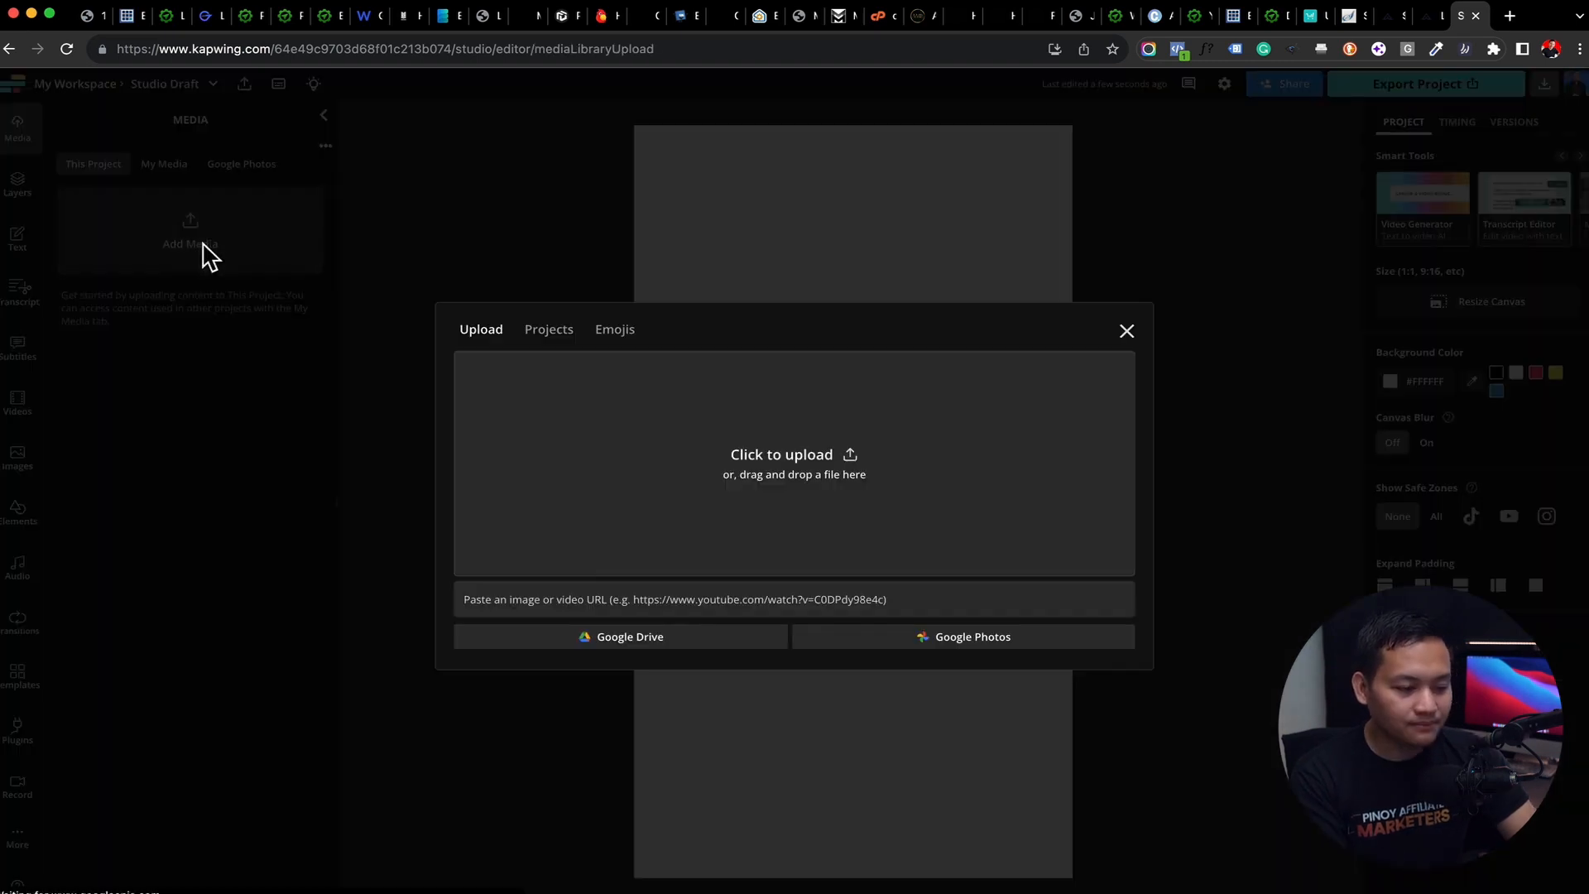
left_click(577, 602)
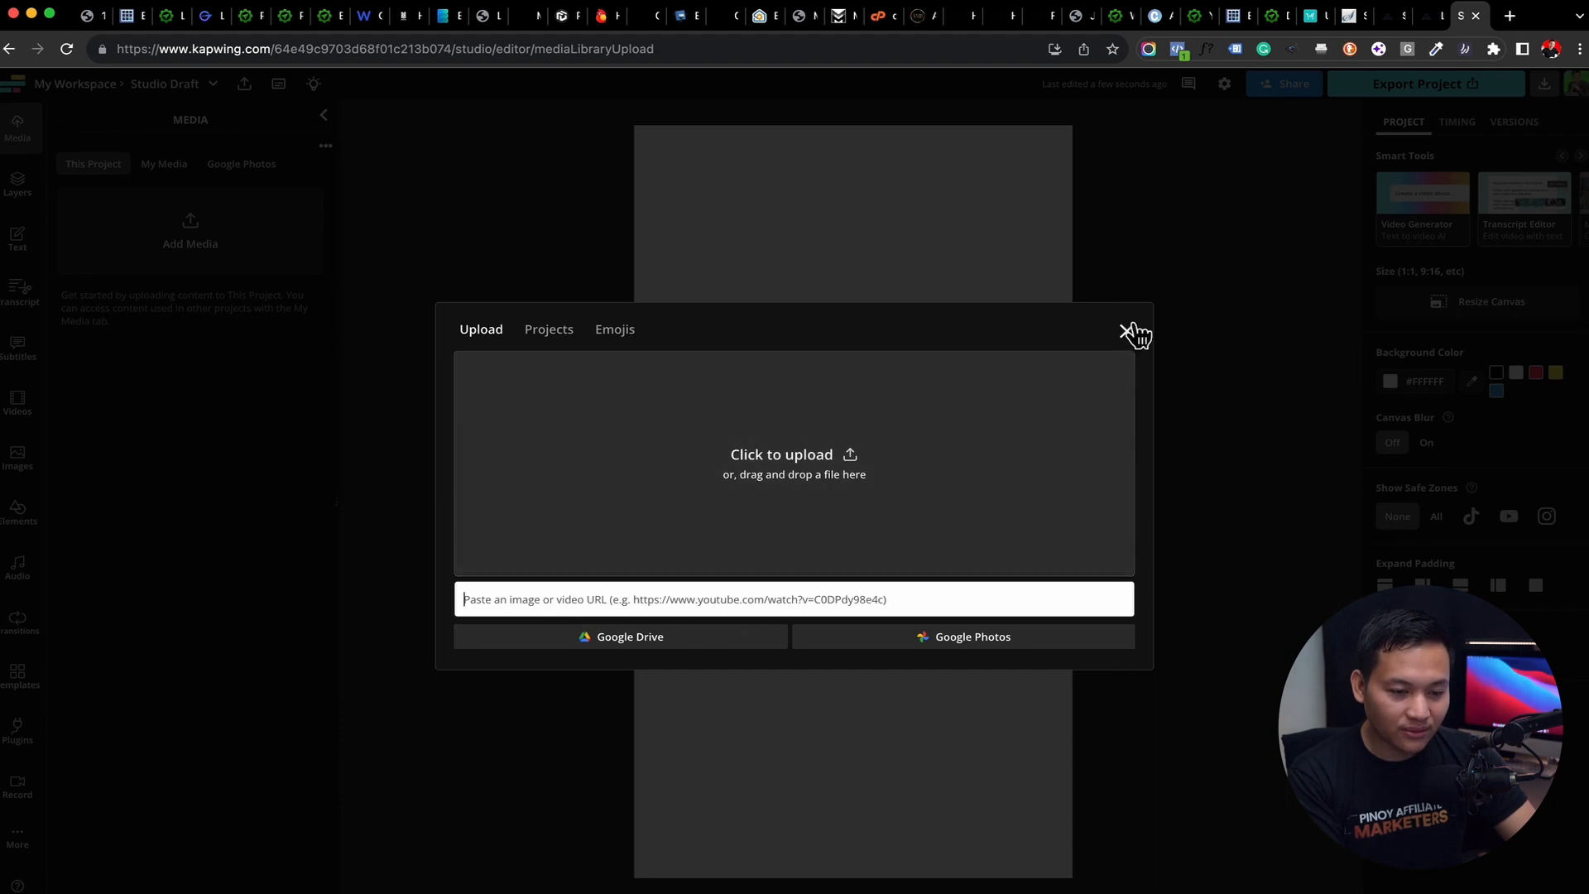
left_click(1129, 333)
Open YouTube in a new browser tab and search for "business"
left_click(1511, 16)
type("yout")
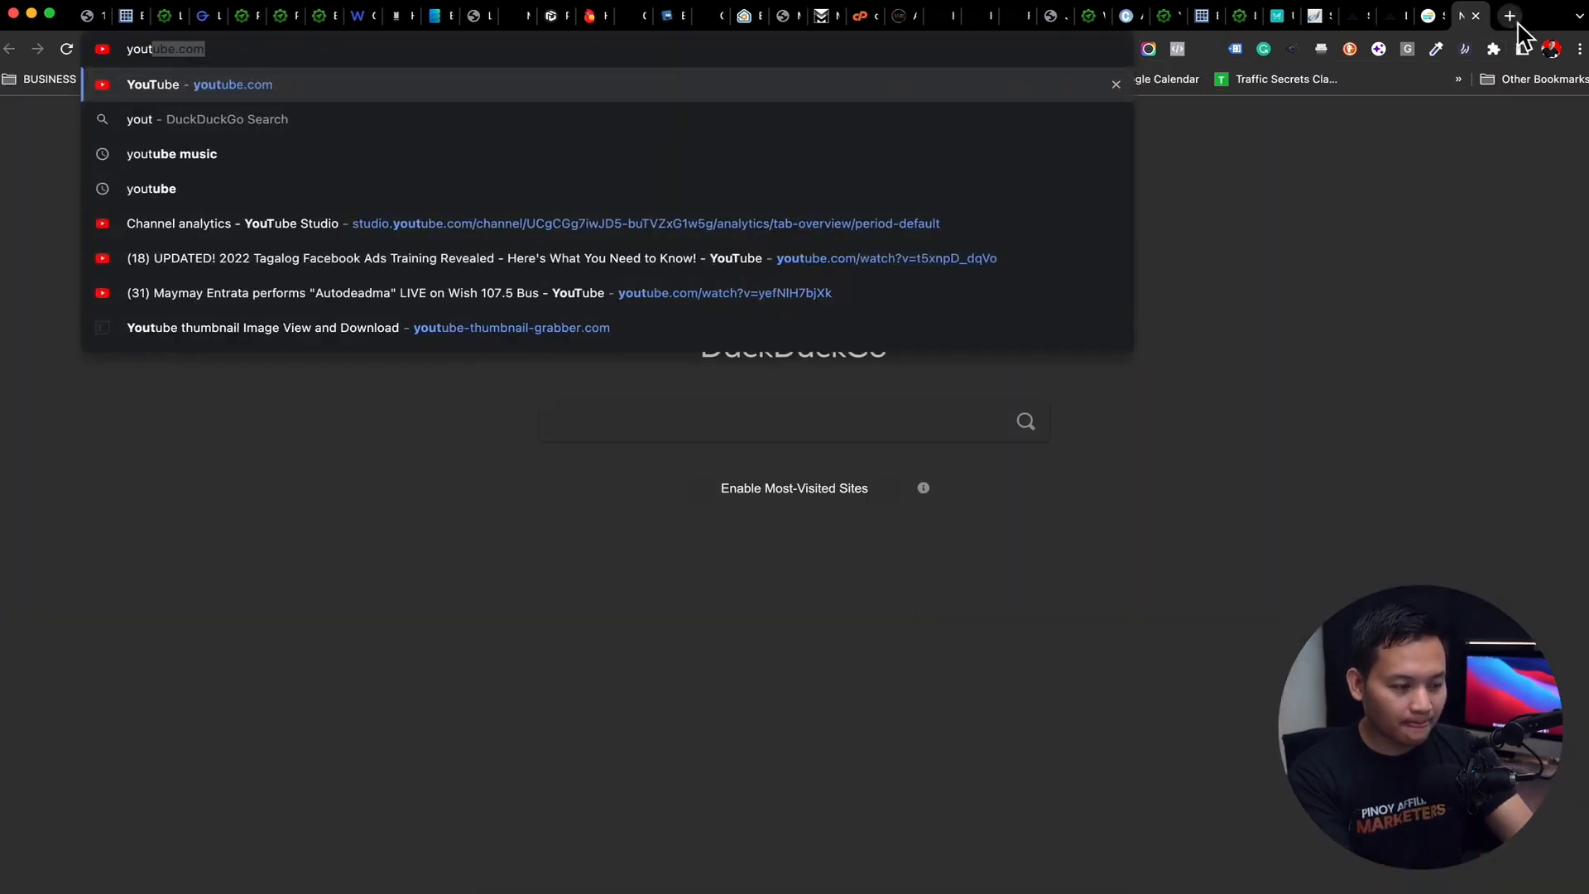
key("Return")
left_click(740, 92)
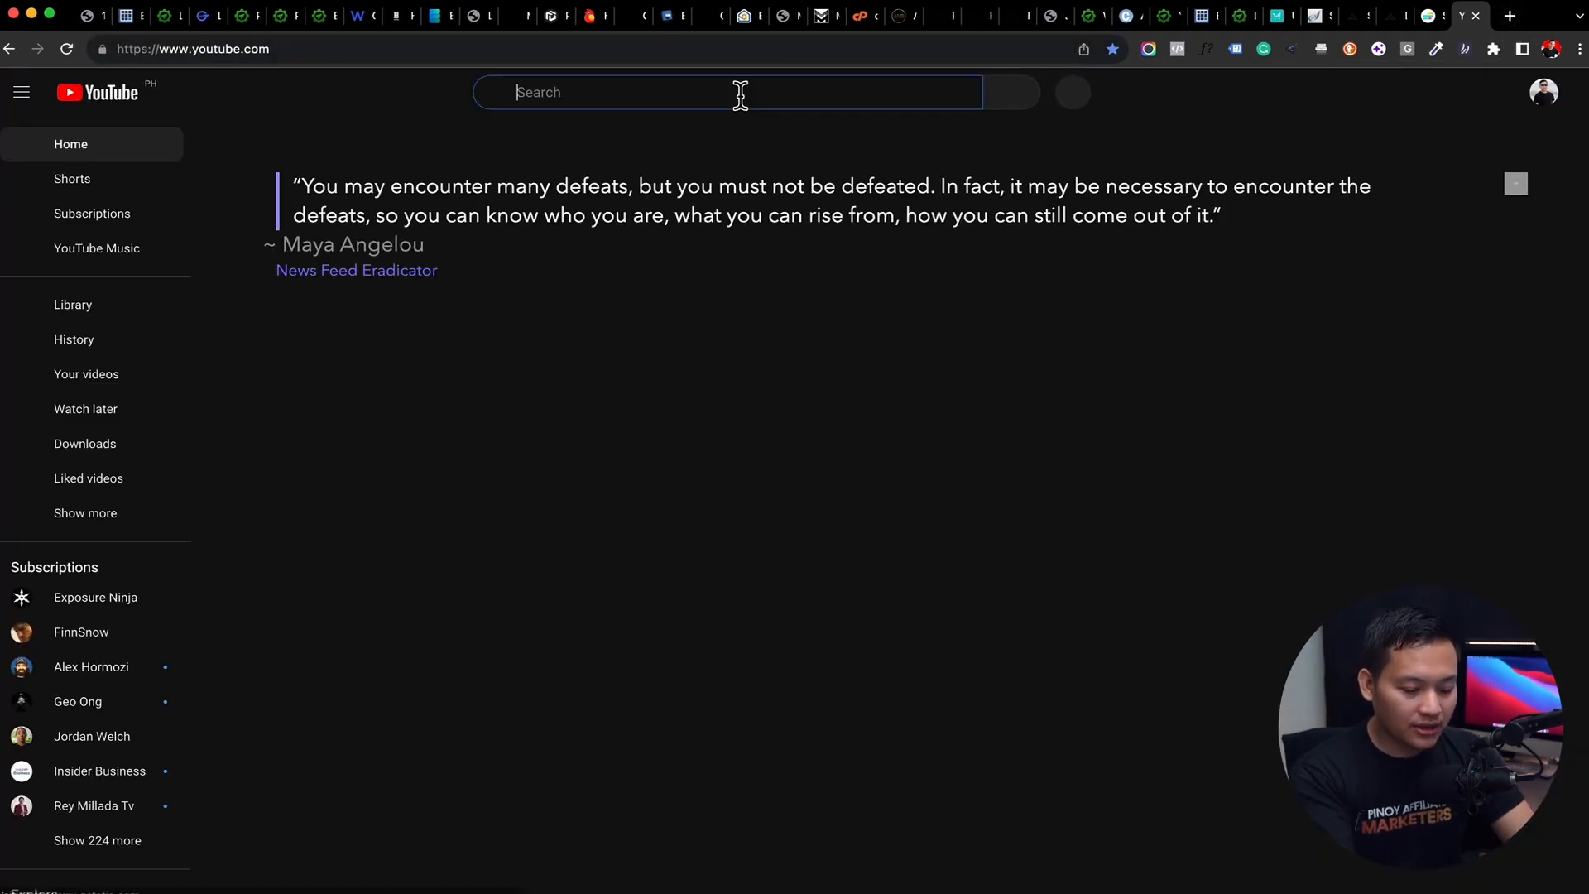
type("business")
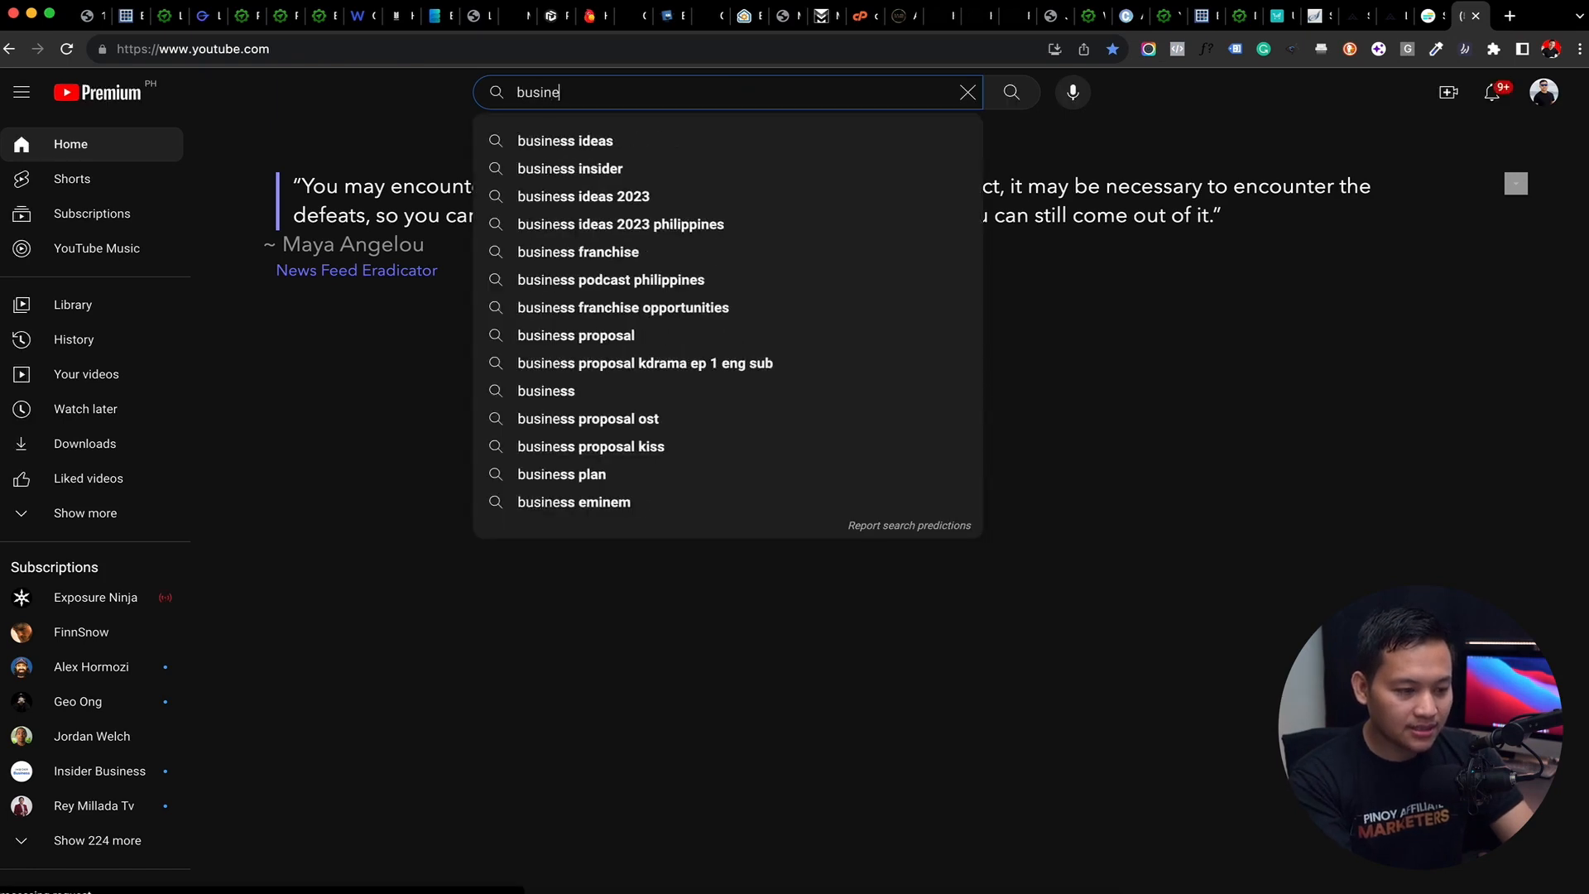
key("Return")
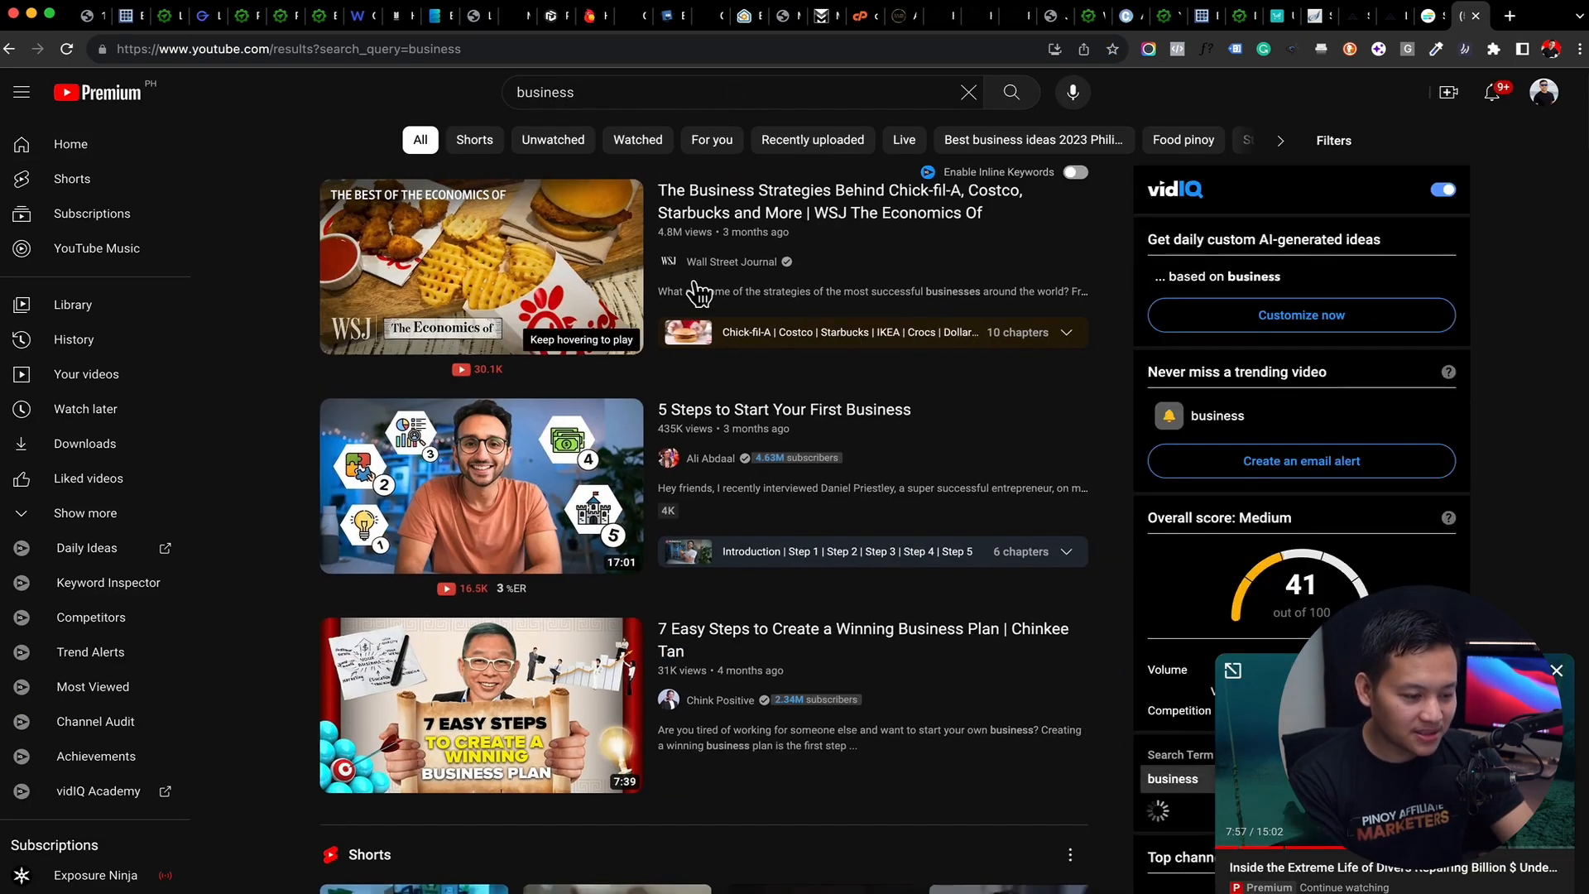
Open the "7 Easy Steps to Create a Winning Business Plan" video, copy its URL, and return to the Kapwing project
scroll(698, 293, "down", 1)
scroll(699, 293, "down", 2)
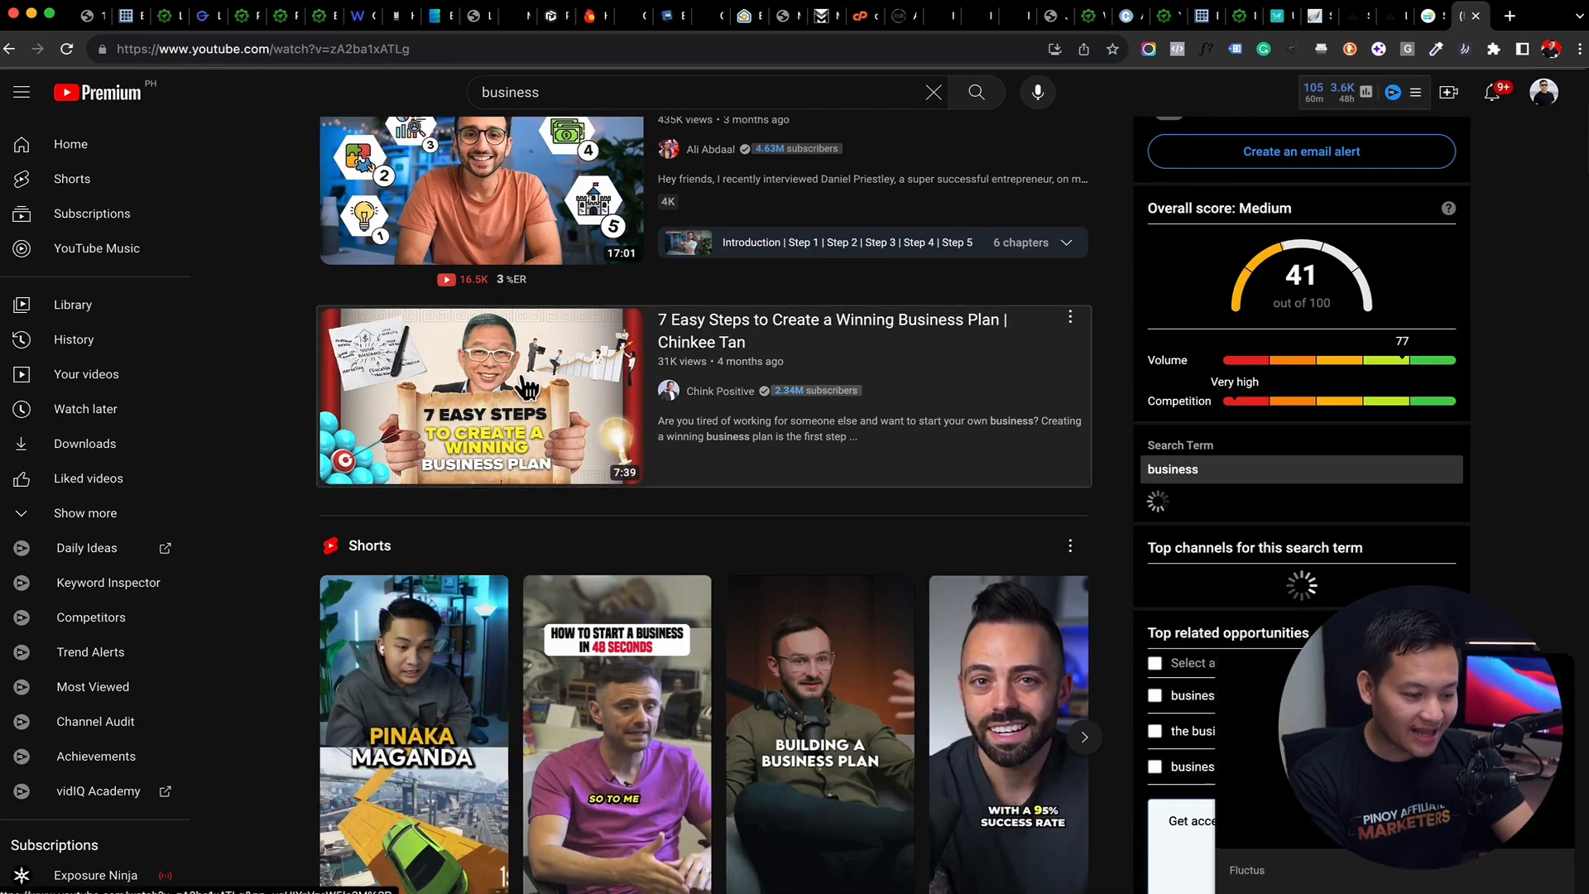
left_click(480, 389)
left_click(528, 48)
key("BackSpace")
left_click(610, 301)
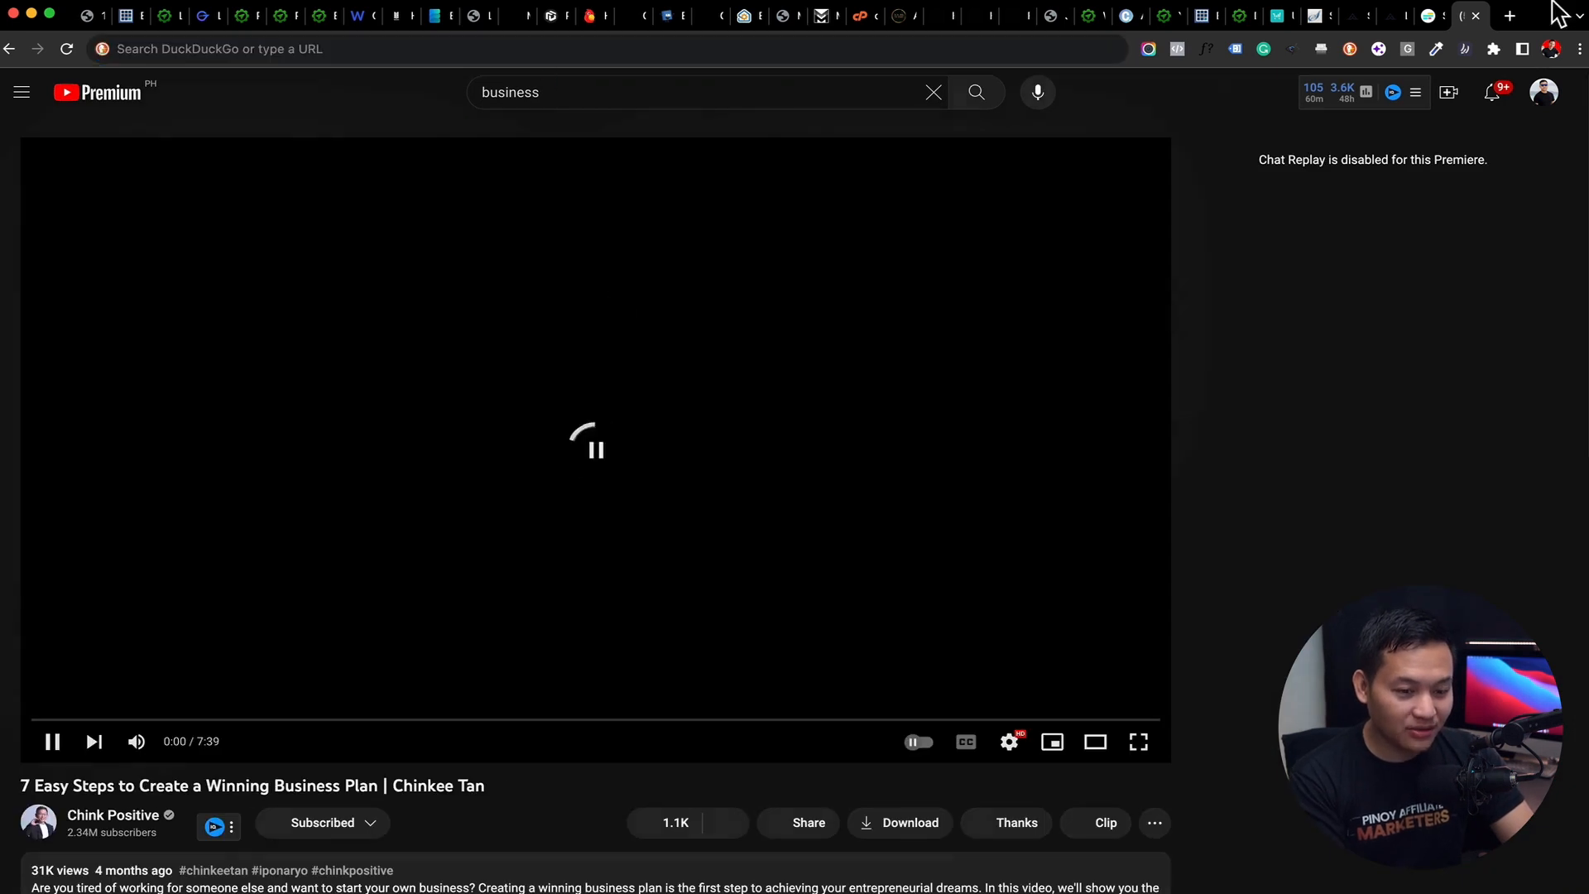
left_click(1476, 16)
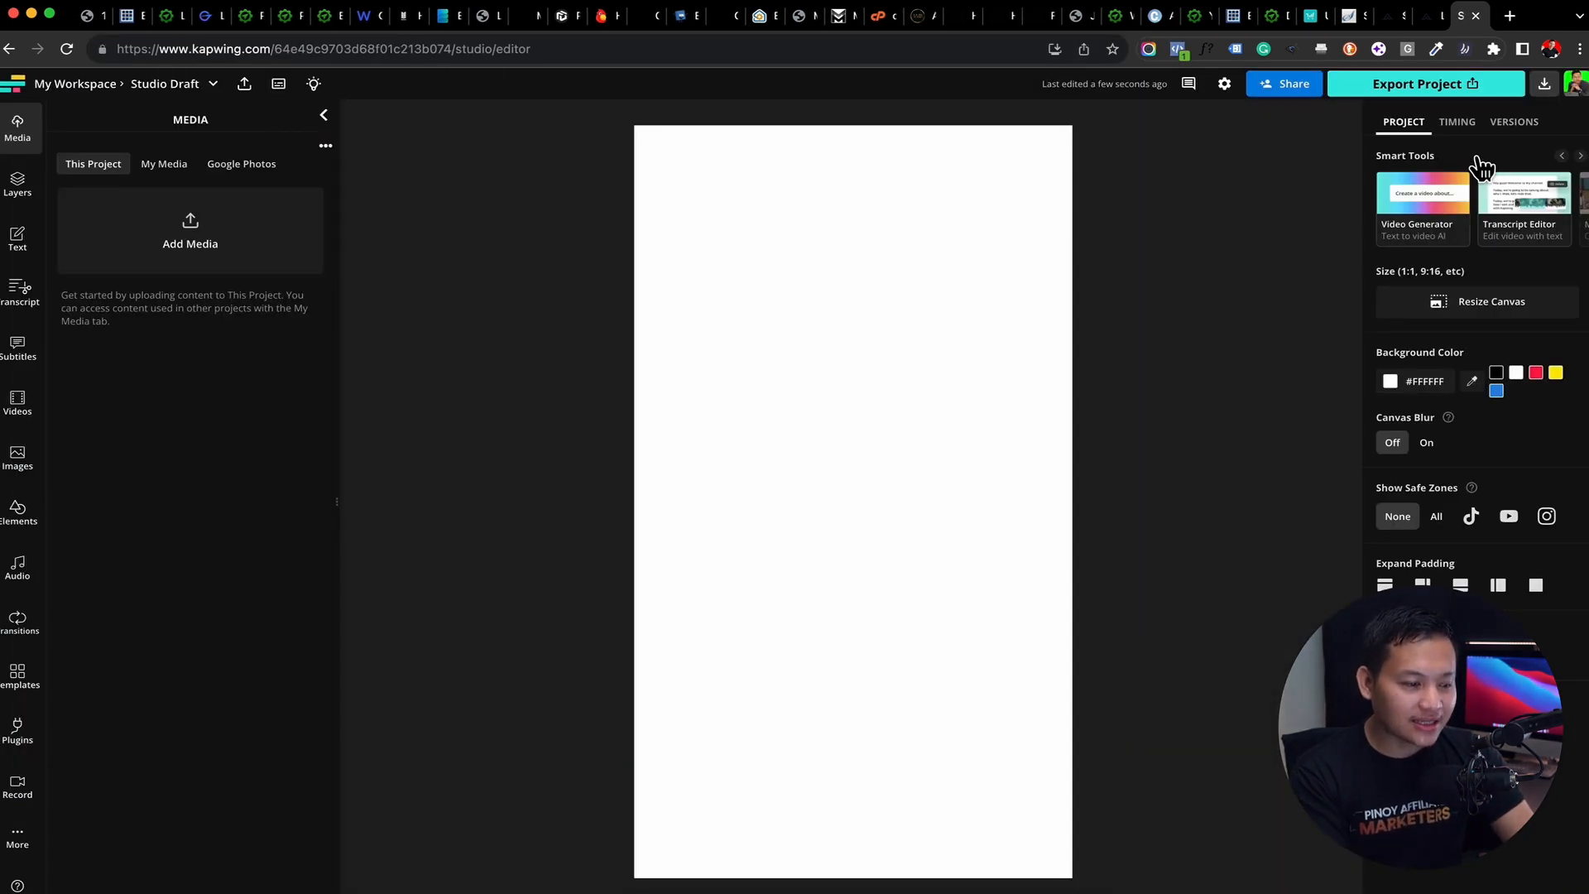
Import the YouTube video into the new project's media by pasting its copied URL
left_click(210, 234)
left_click(556, 601)
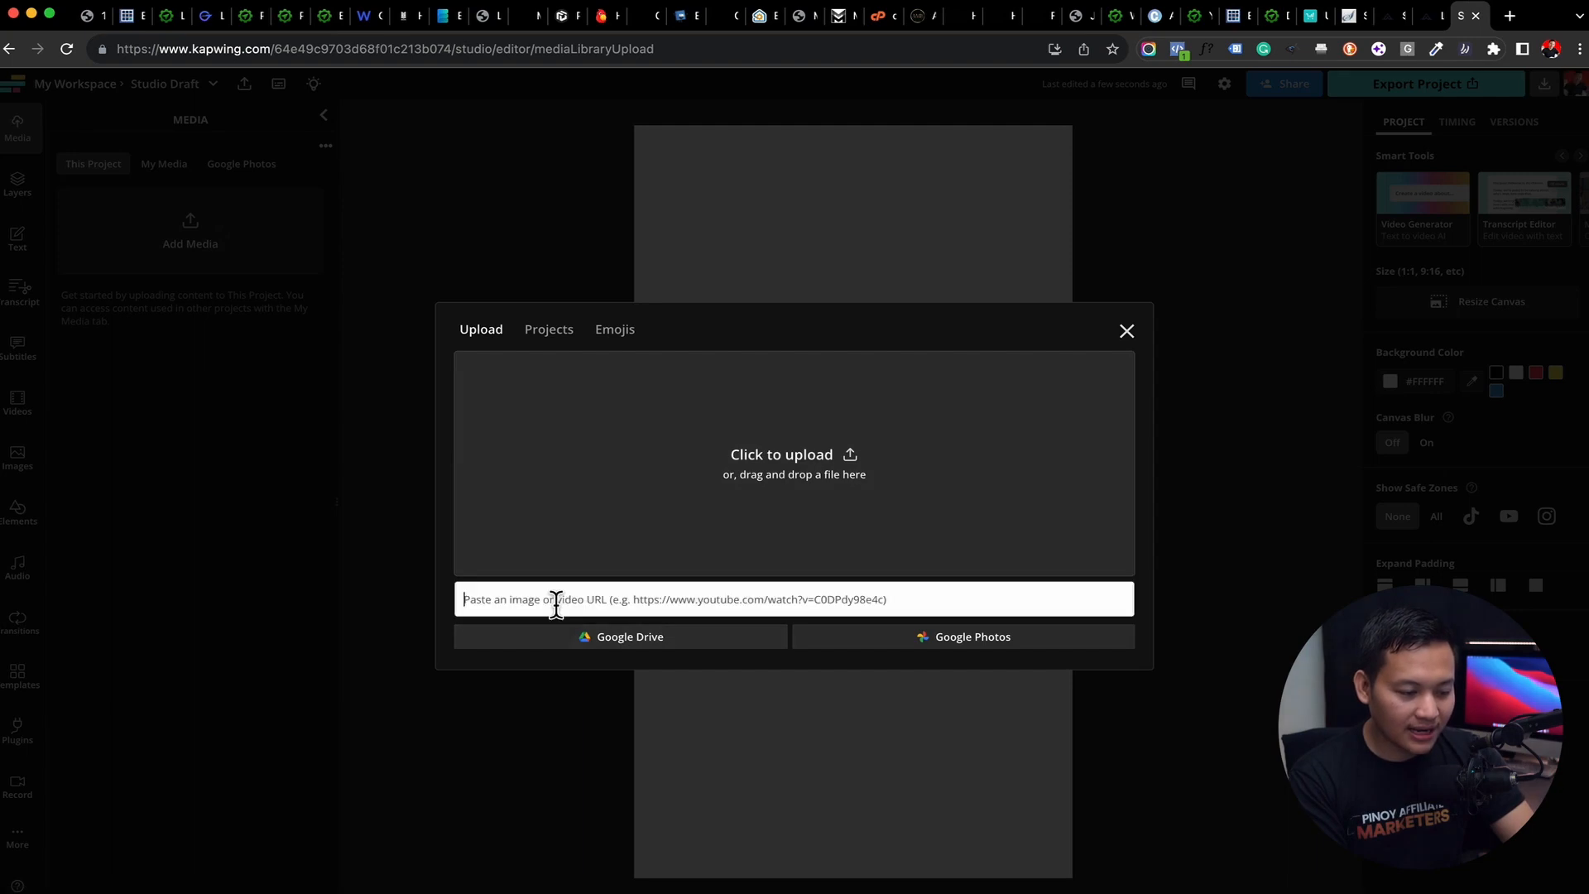
key("super+v")
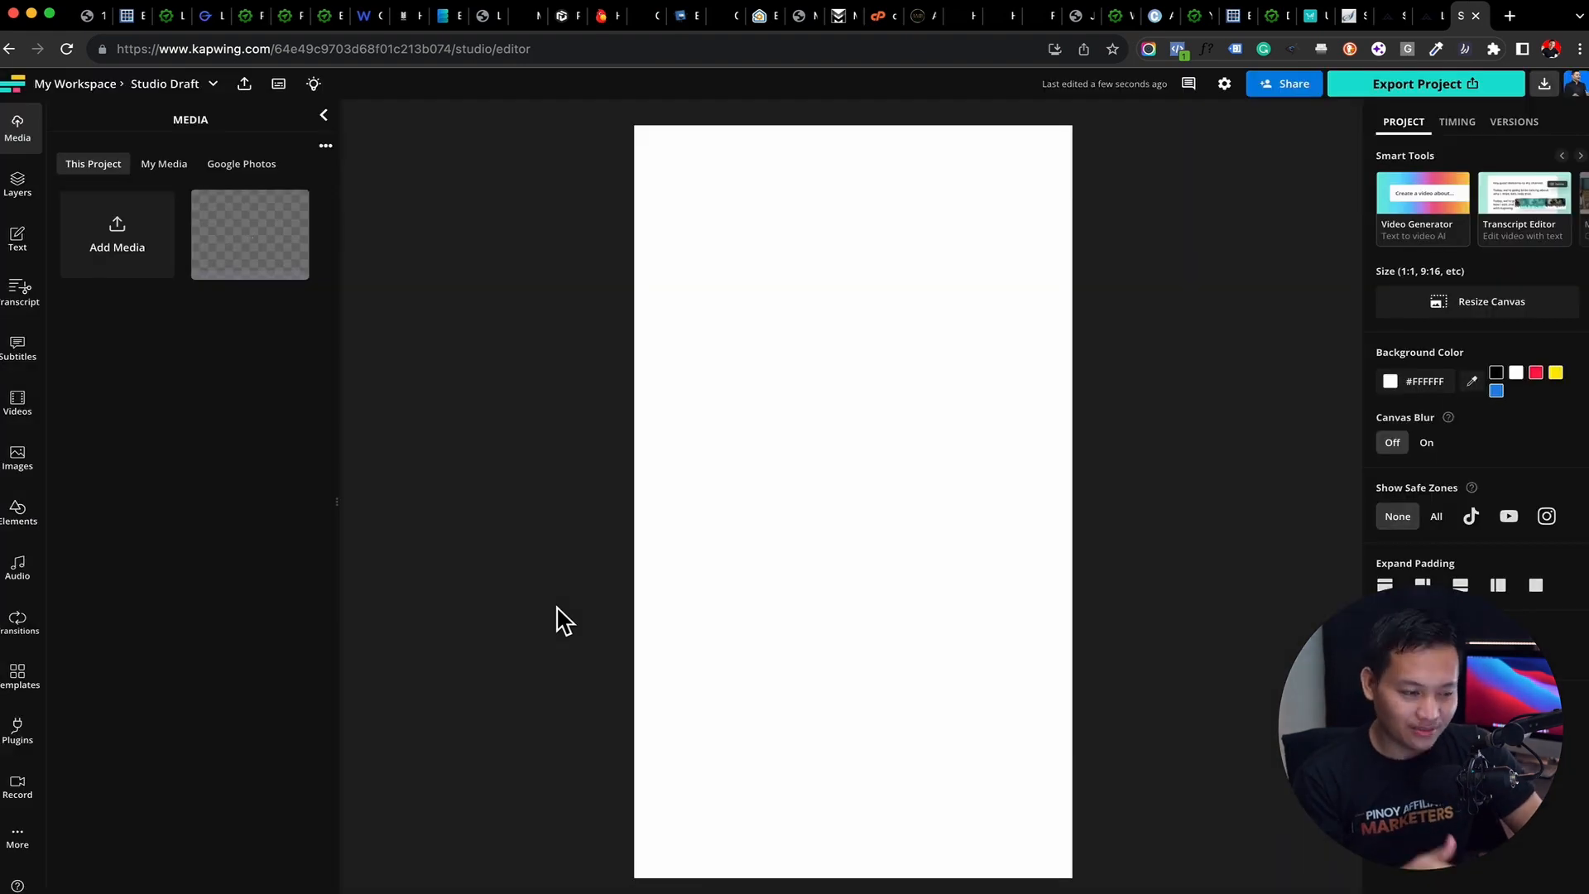
mouse_move(238, 241)
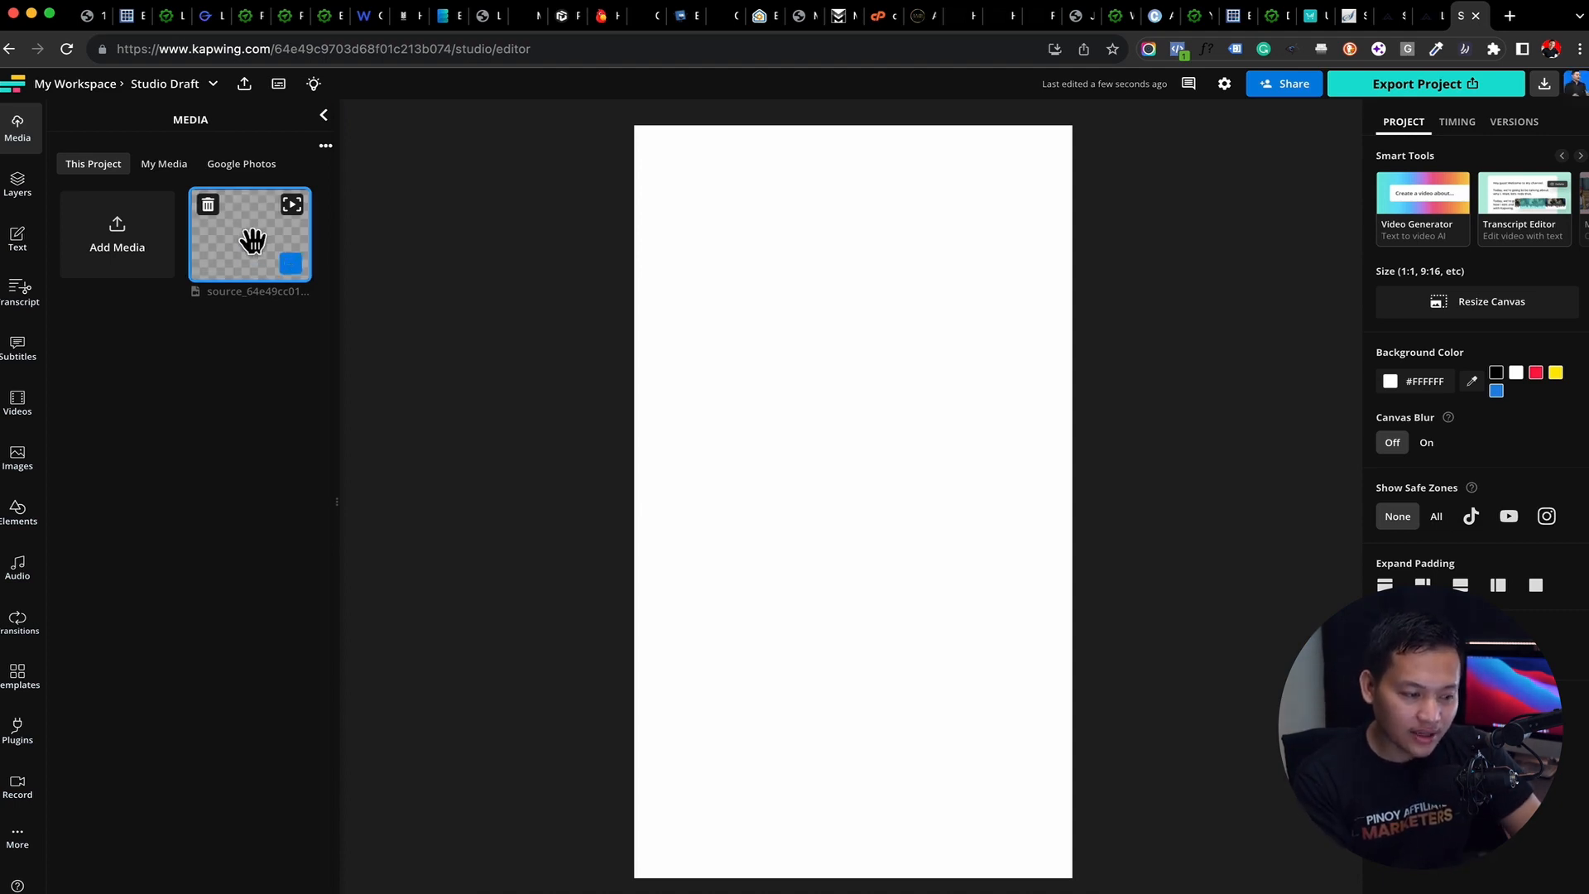
Add the imported YouTube video to the timeline, scale it up to fill the vertical canvas, and preview it at about 1:12
left_click(290, 263)
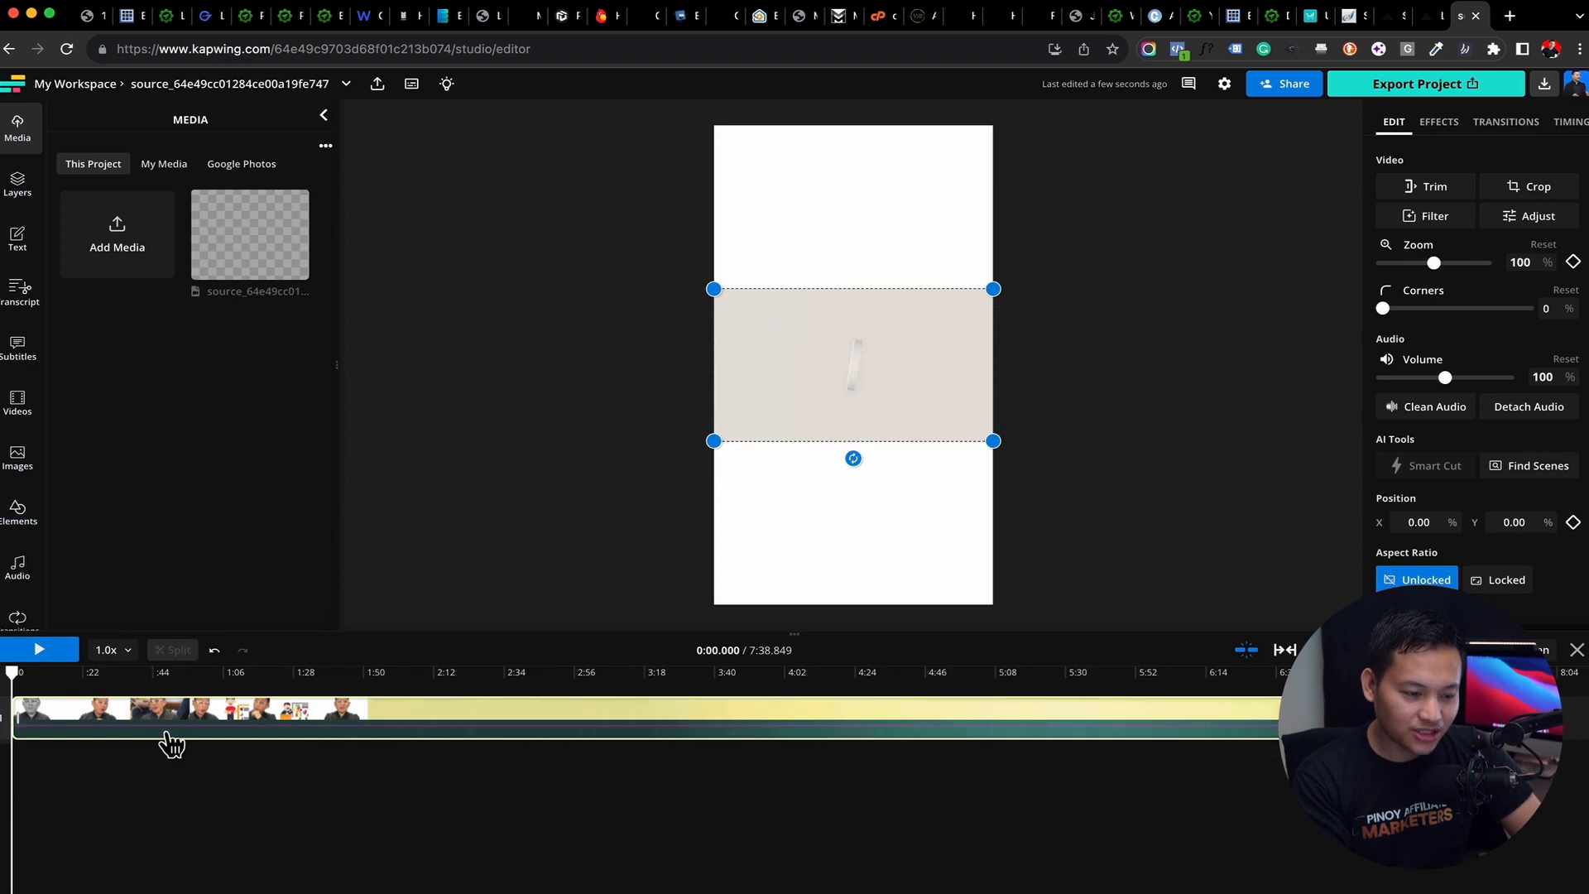
mouse_move(252, 269)
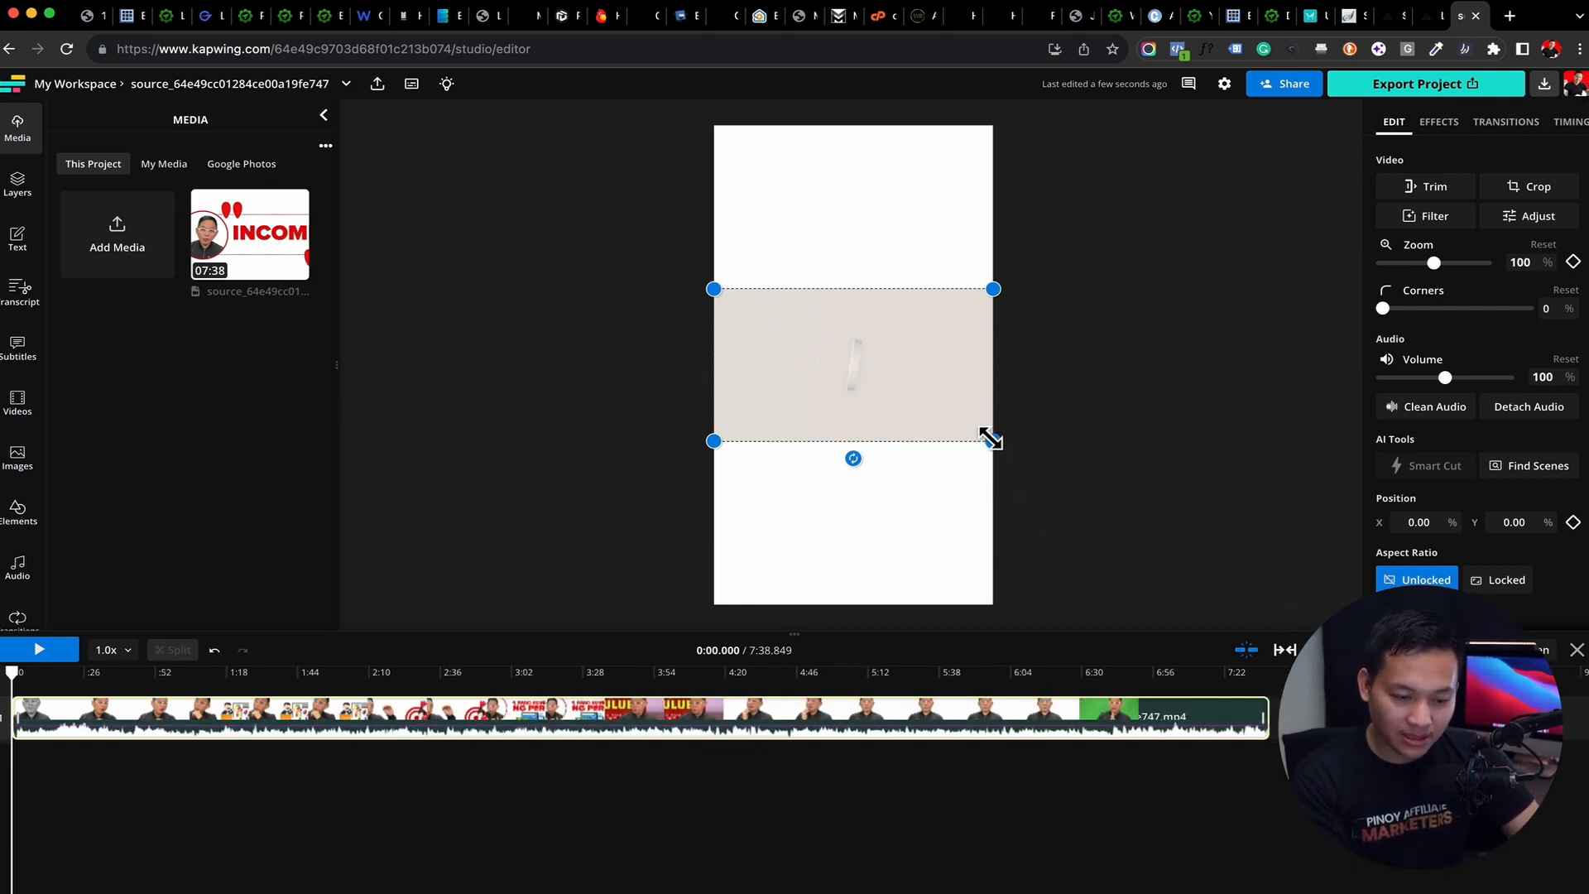
left_click_drag(993, 441, 1291, 760)
left_click_drag(944, 437, 791, 280)
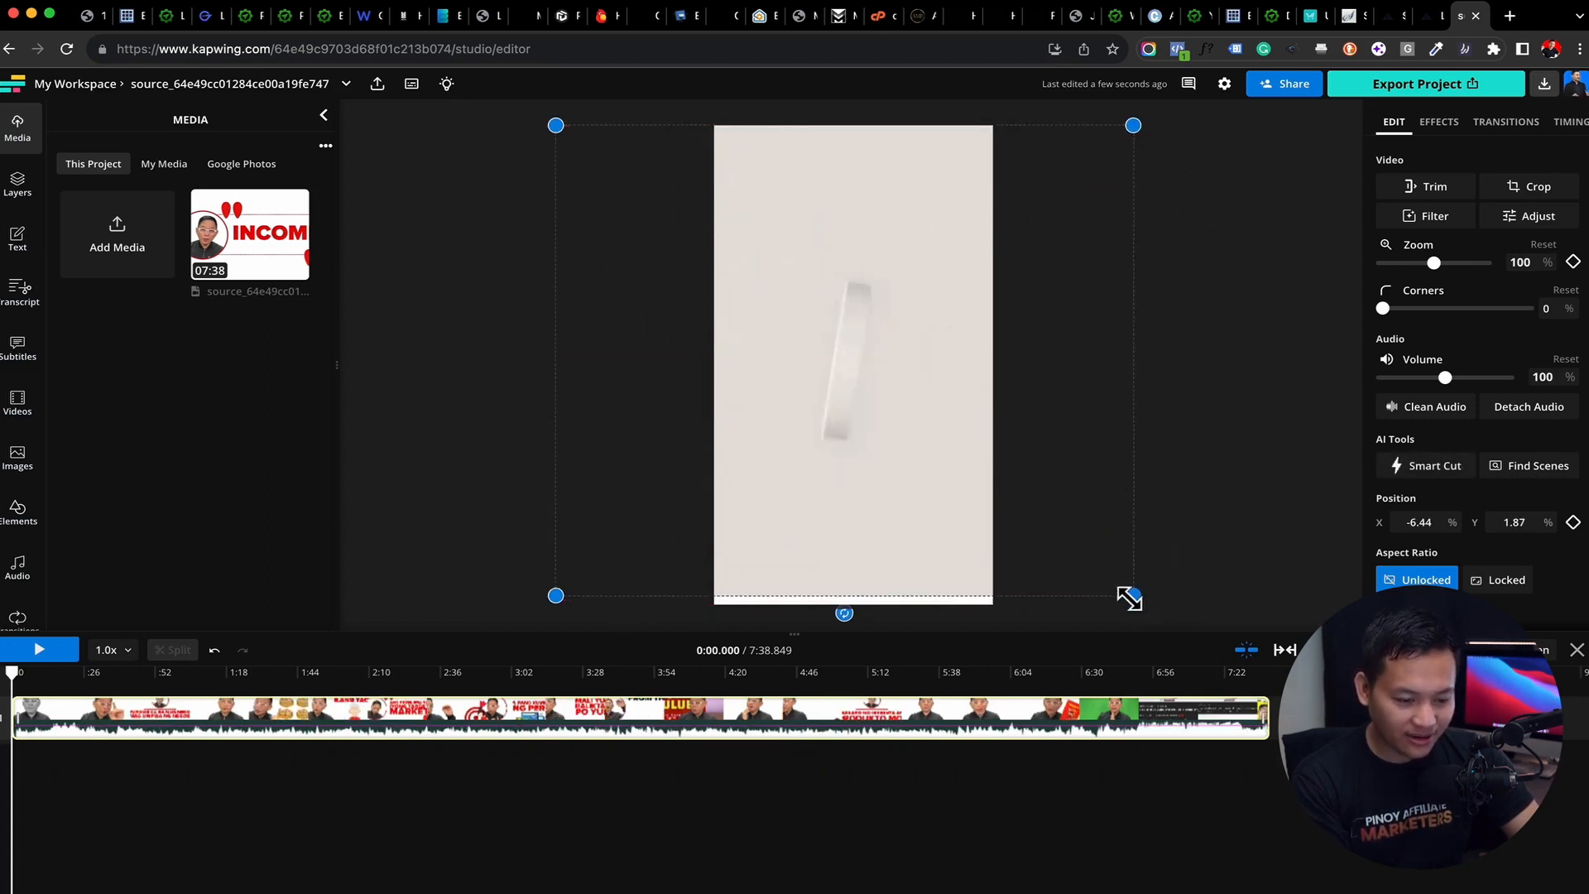
left_click_drag(1130, 597, 1151, 612)
left_click_drag(937, 528, 937, 528)
left_click(15, 671)
left_click_drag(15, 671, 209, 782)
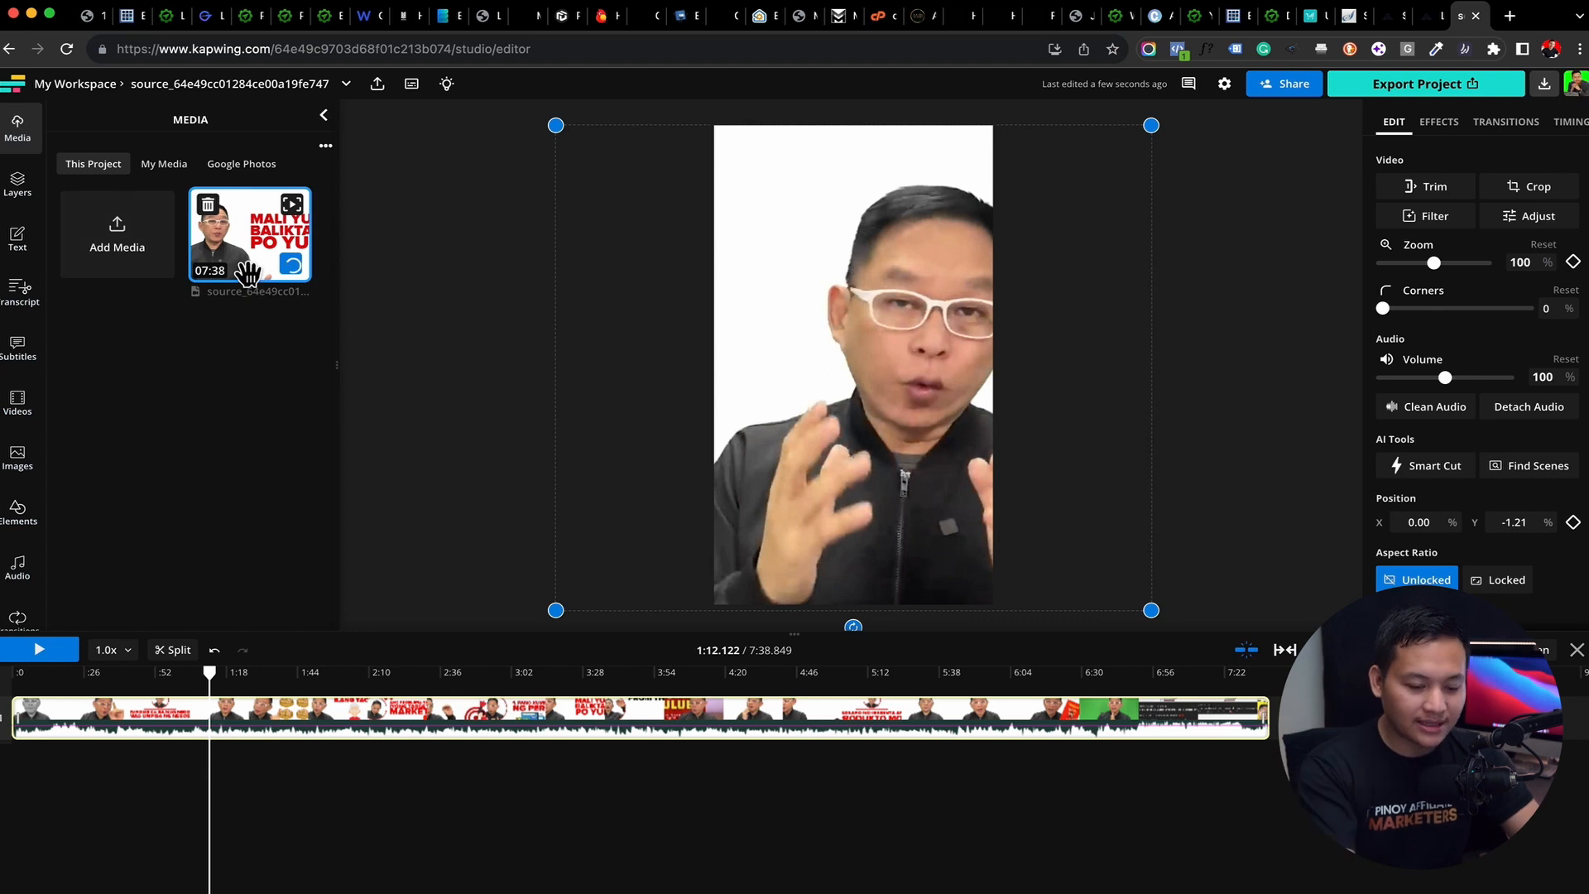
Delete the imported YouTube video from the project's media together with the layers that use it
left_click(214, 218)
left_click(213, 218)
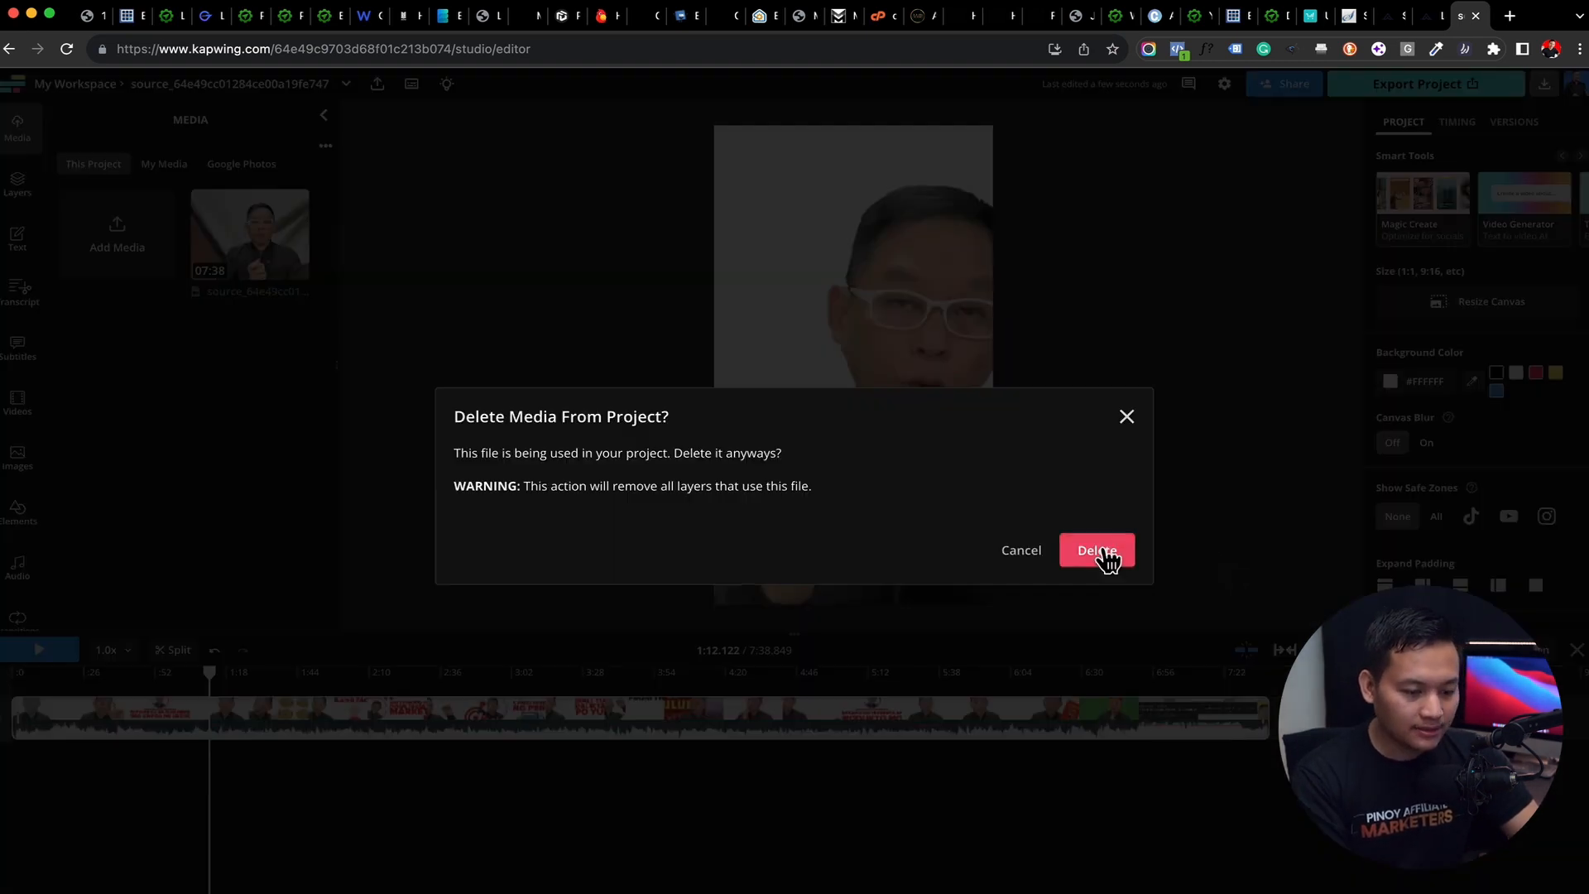
left_click(1107, 557)
Upload the BUILD YOUR BRAND video from the REELS AND TIKTOK folder and start a blank 9:16 canvas
left_click(199, 250)
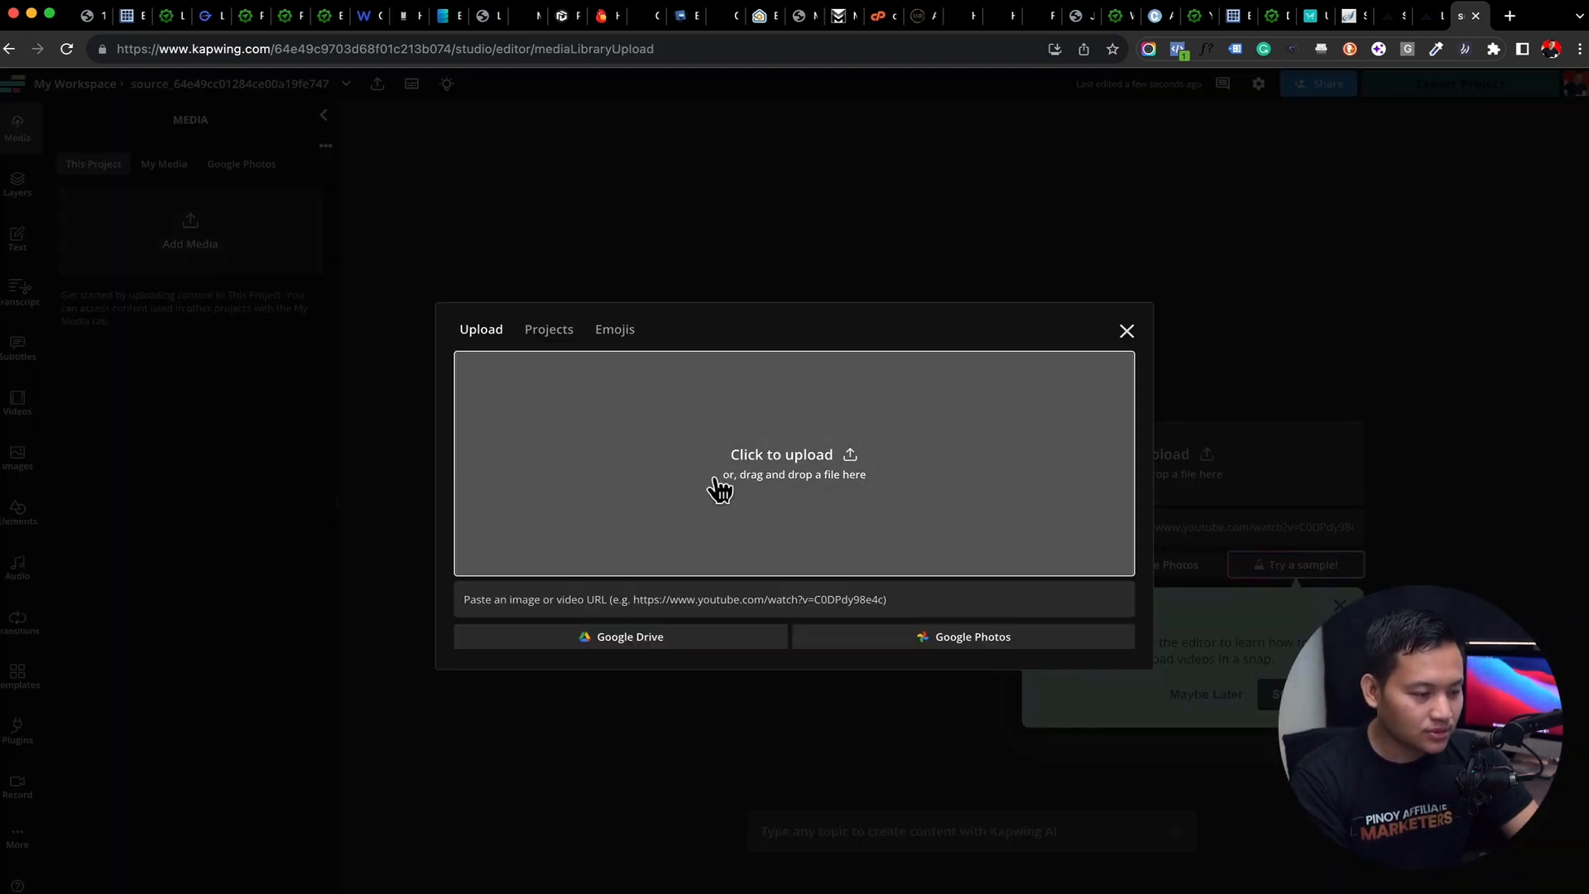
left_click(719, 485)
left_click(79, 106)
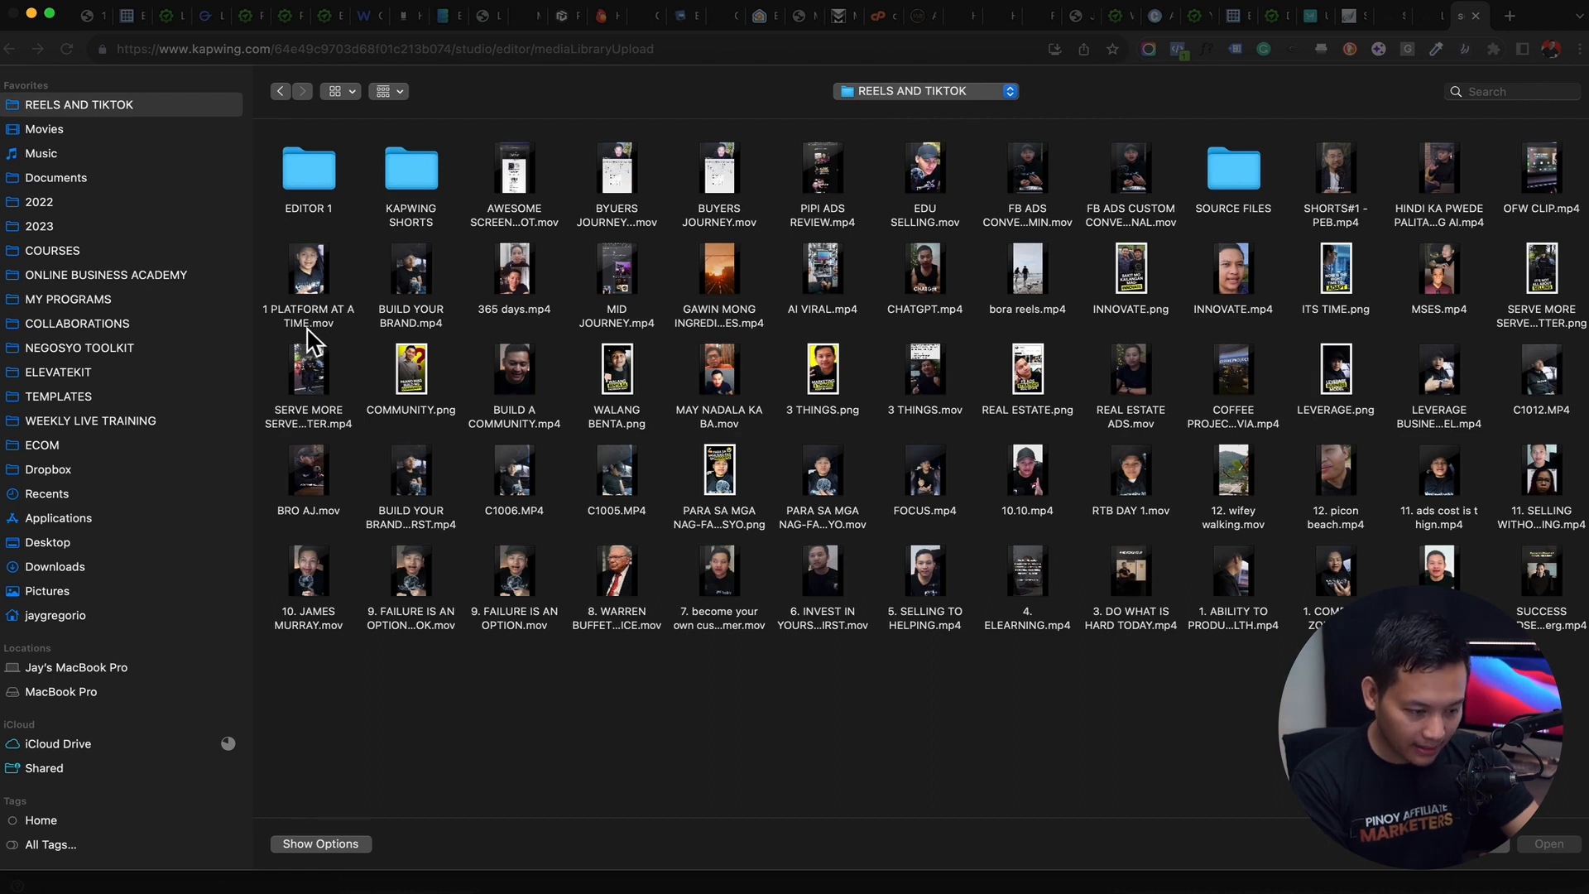
left_click(310, 281)
key("Return")
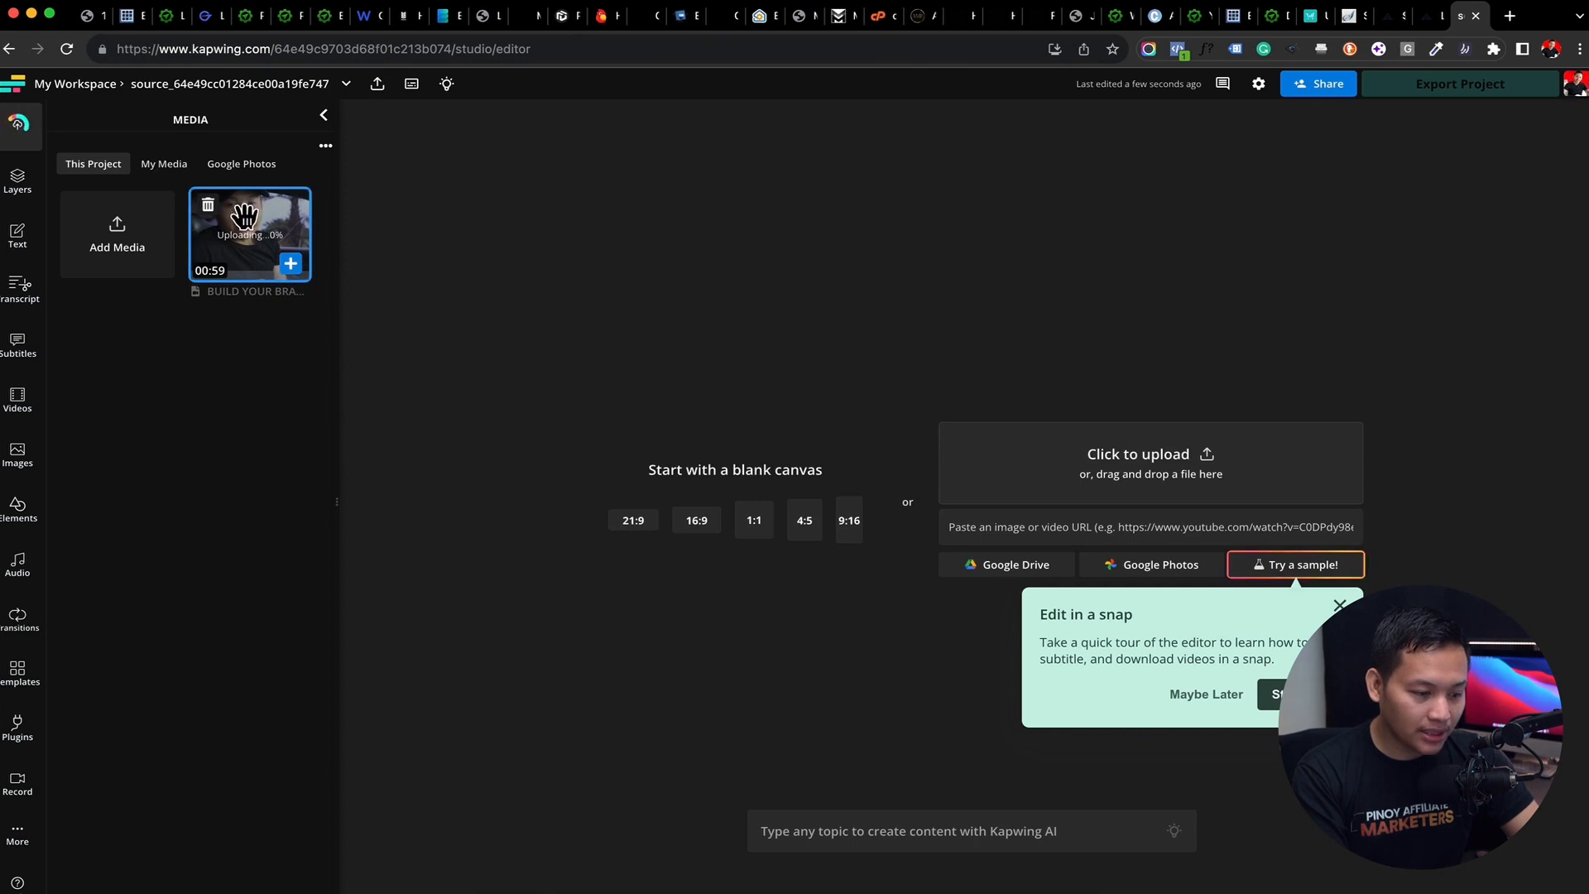
left_click(853, 530)
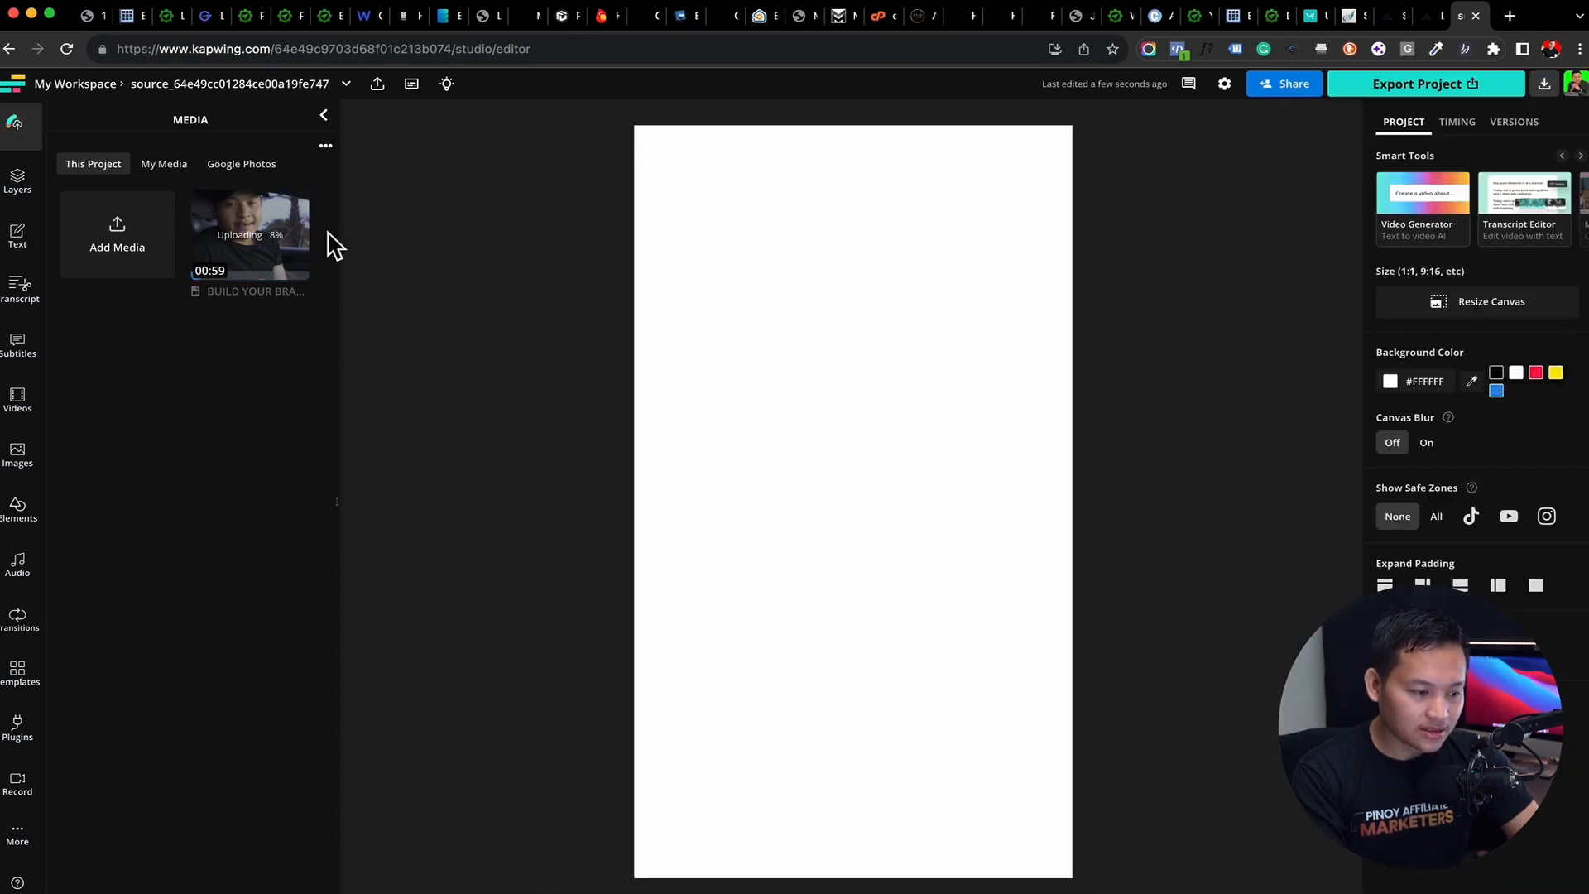
Place the uploaded BUILD YOUR BRAND clip on the timeline and move the playhead to about 0:25
mouse_move(234, 238)
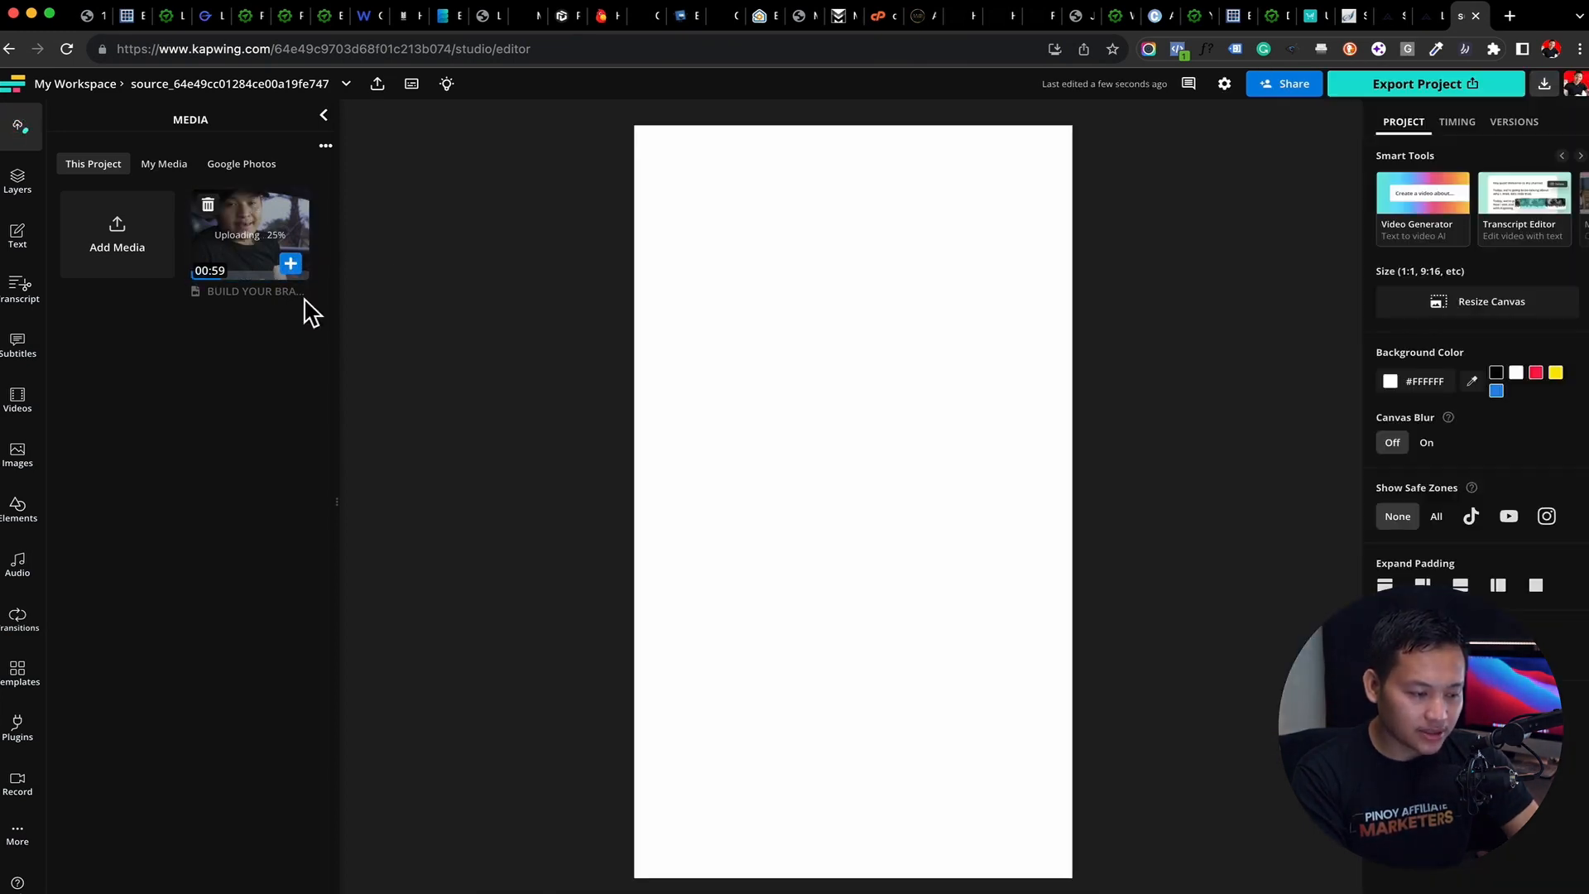
left_click(291, 265)
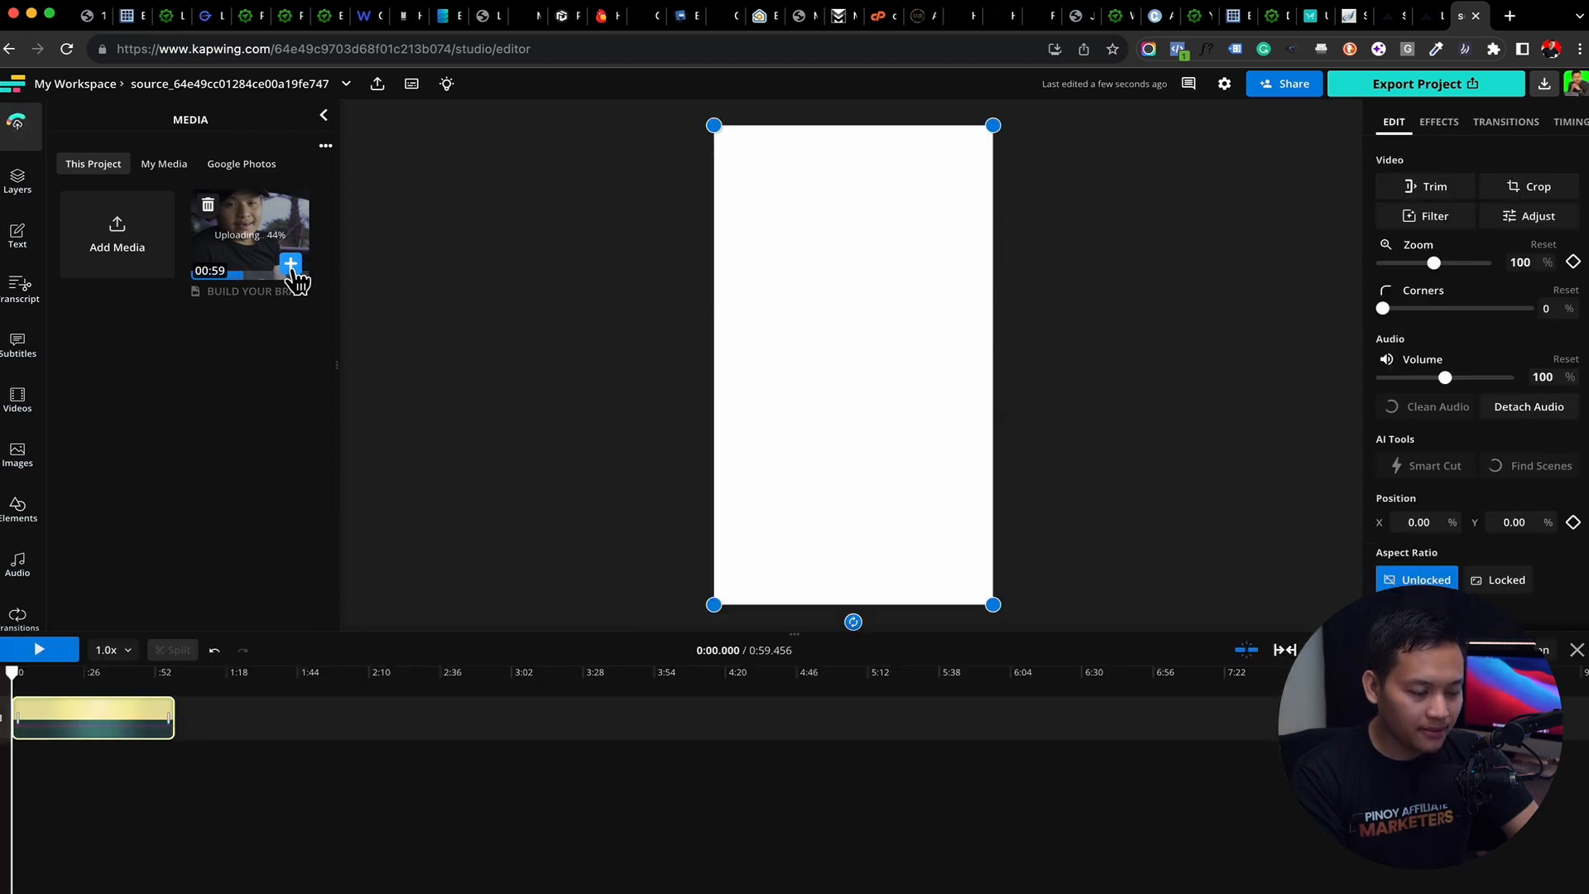
left_click_drag(14, 676, 81, 674)
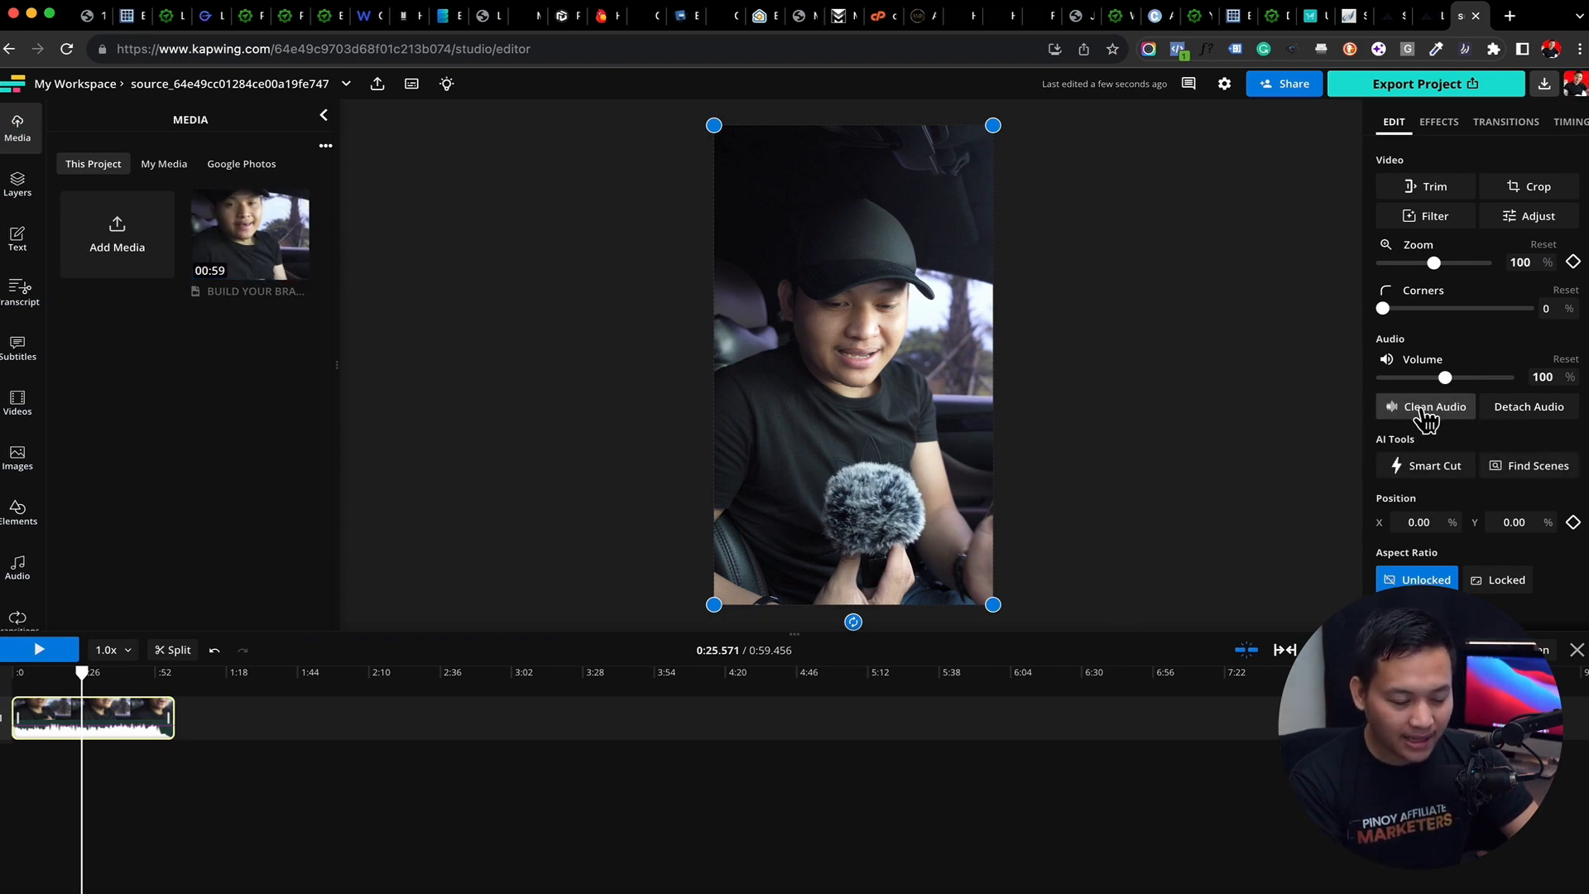
Set the clip's volume to 90% and run Clean Audio on it
mouse_move(241, 224)
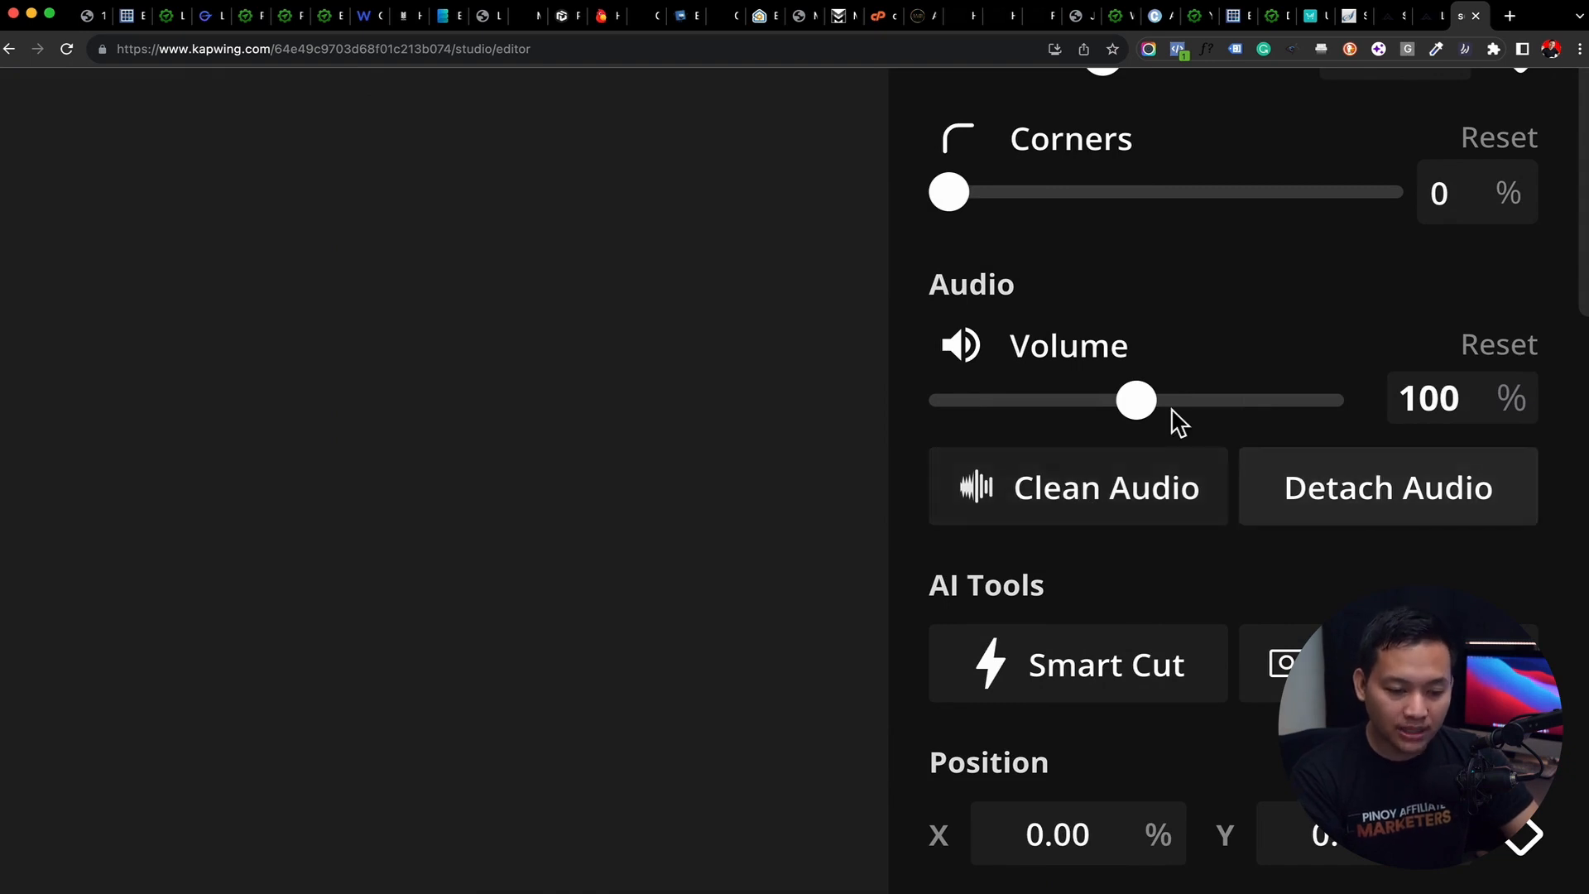
left_click_drag(1138, 405, 1125, 414)
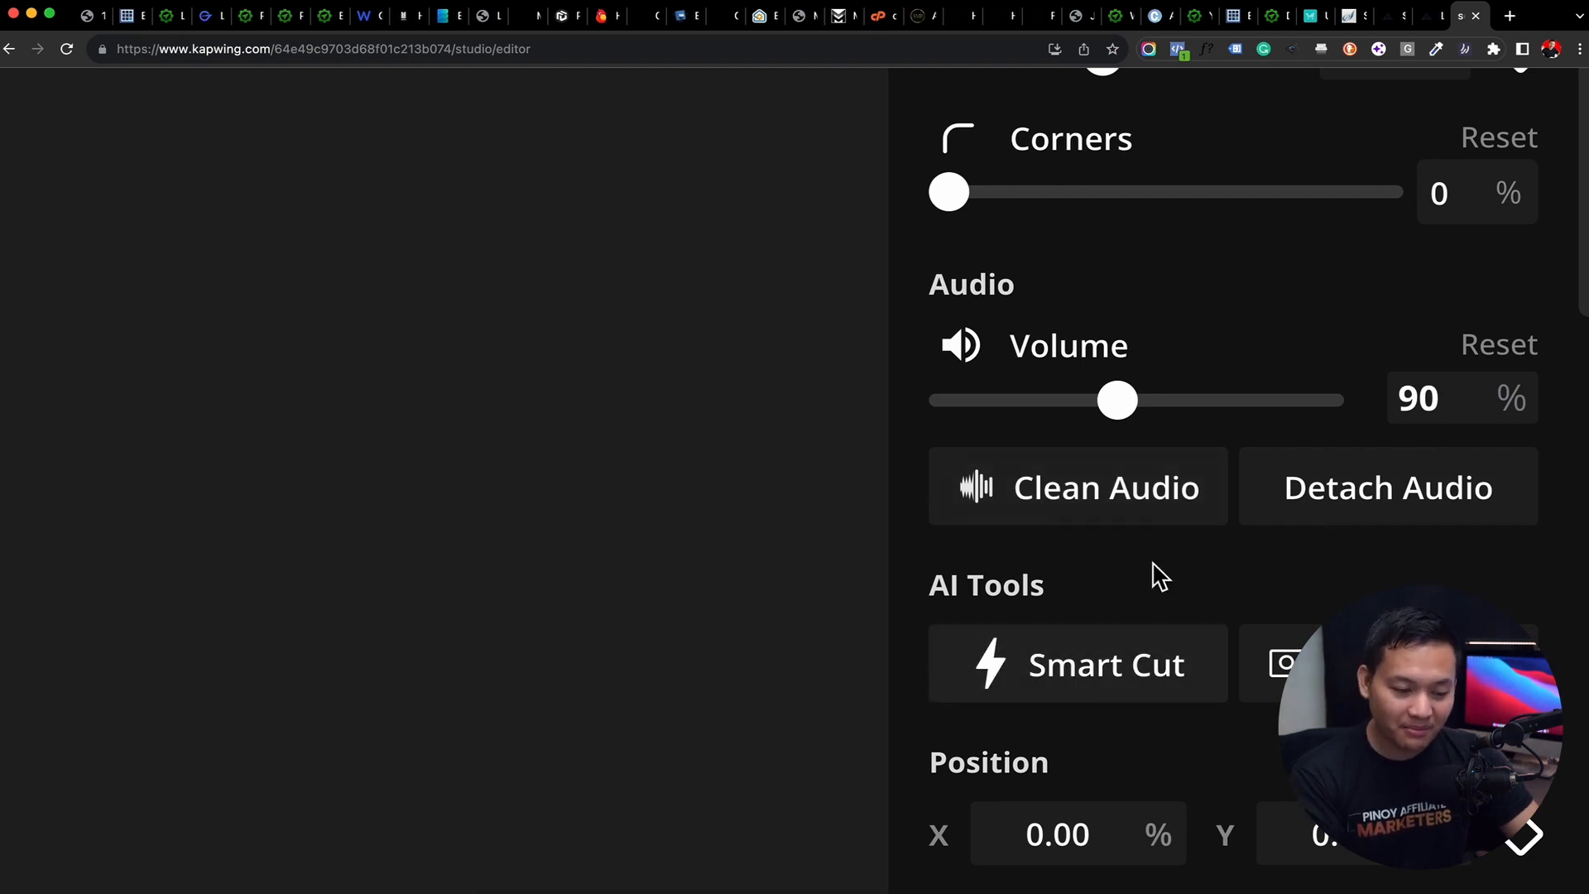
left_click(1130, 520)
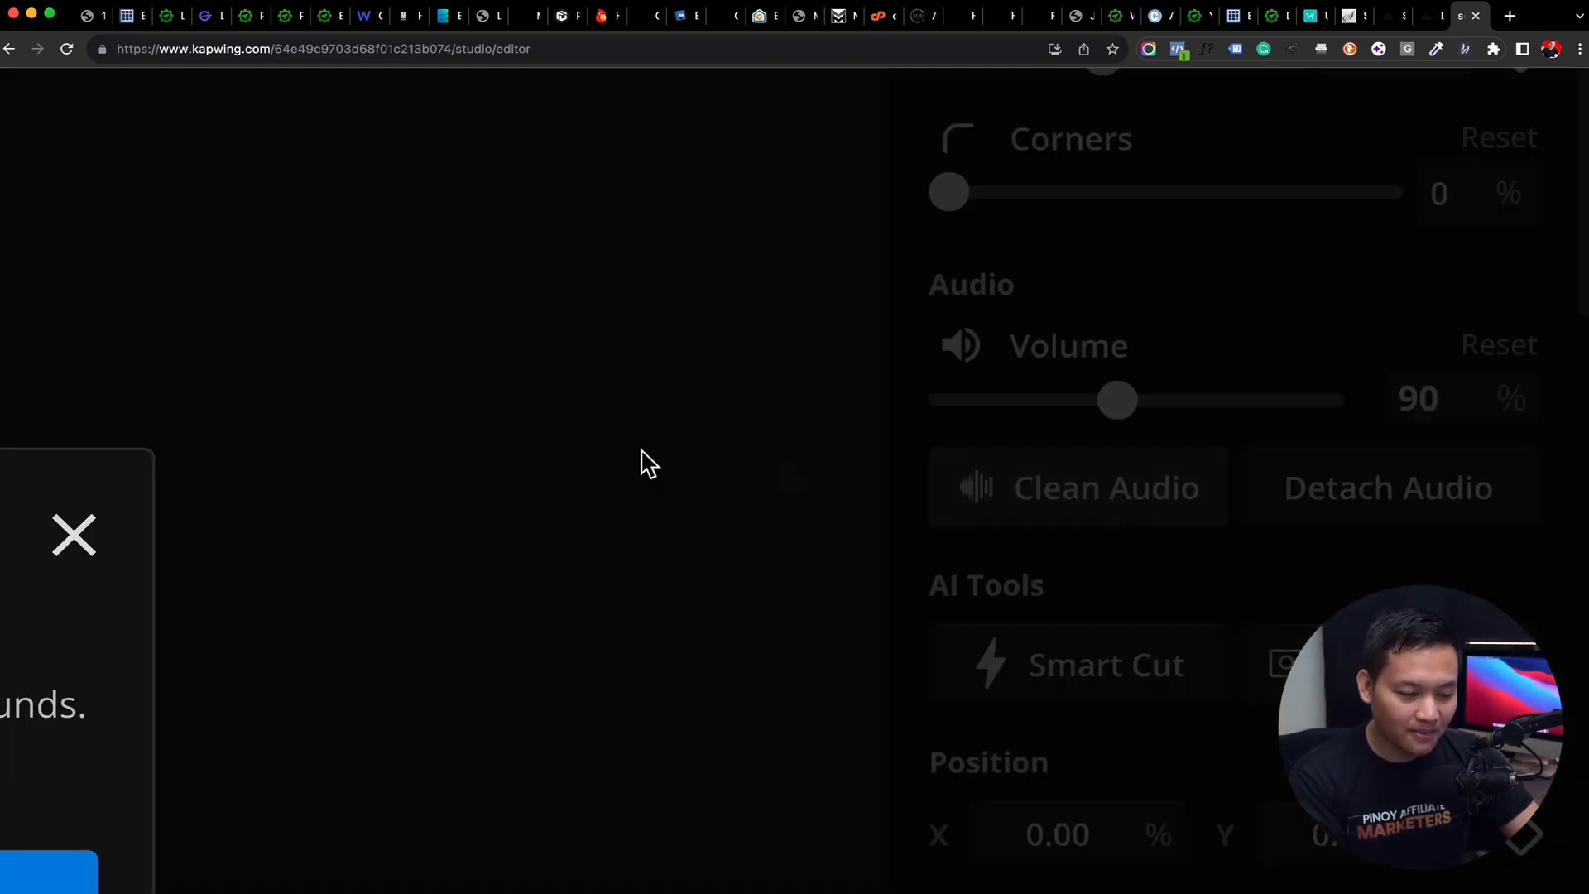
left_click(1039, 553)
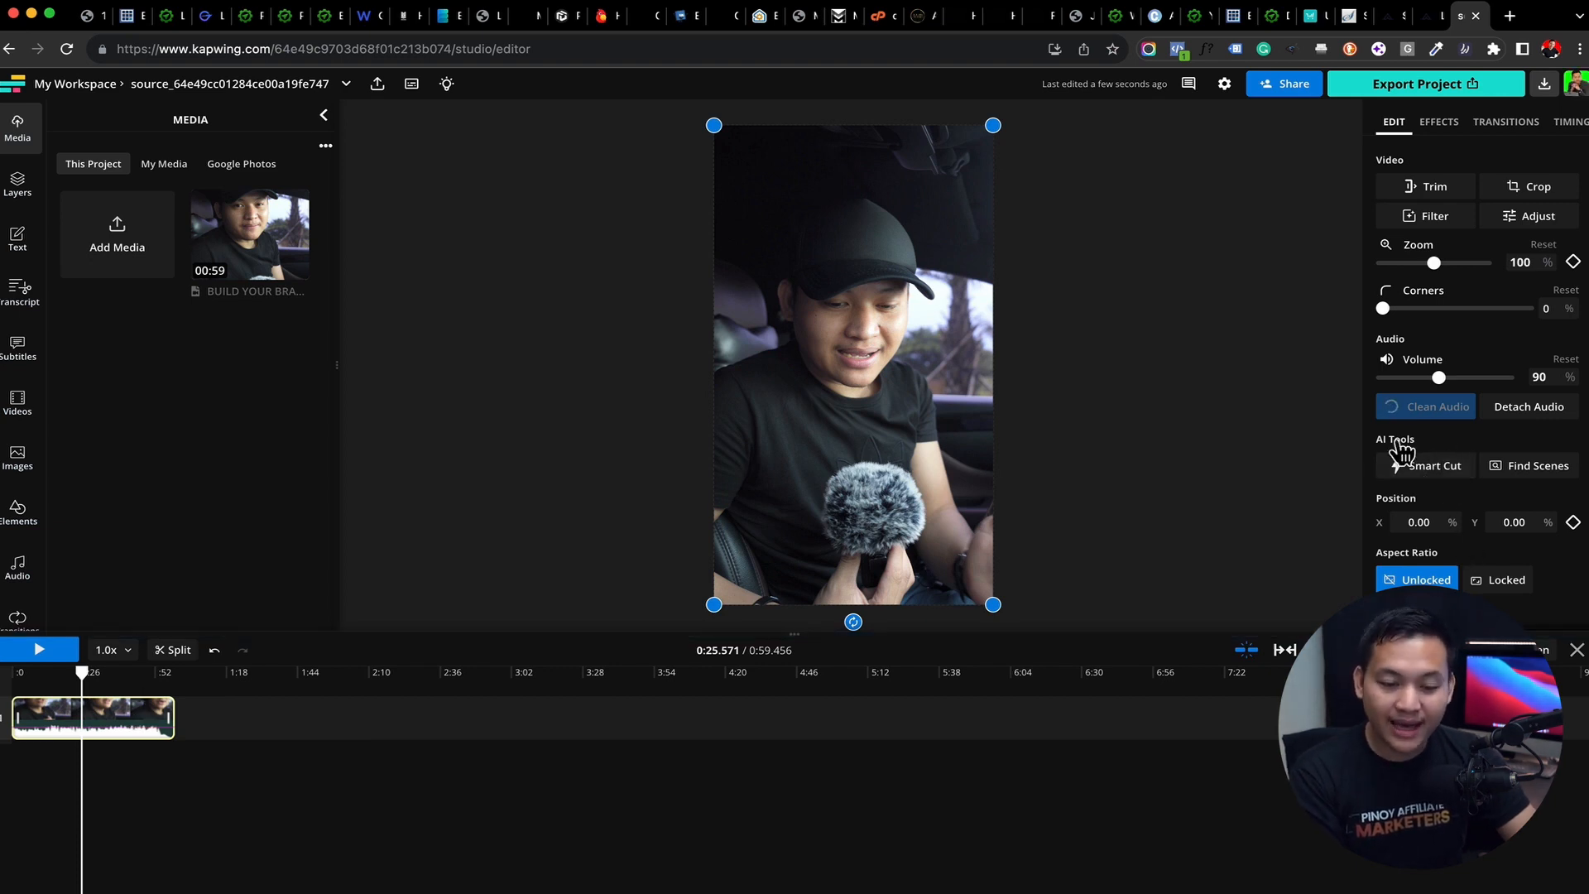
Review the clip's silences in Smart Cut without applying it, and delete the BUILD YOUR BRAND video from the project
left_click(1431, 471)
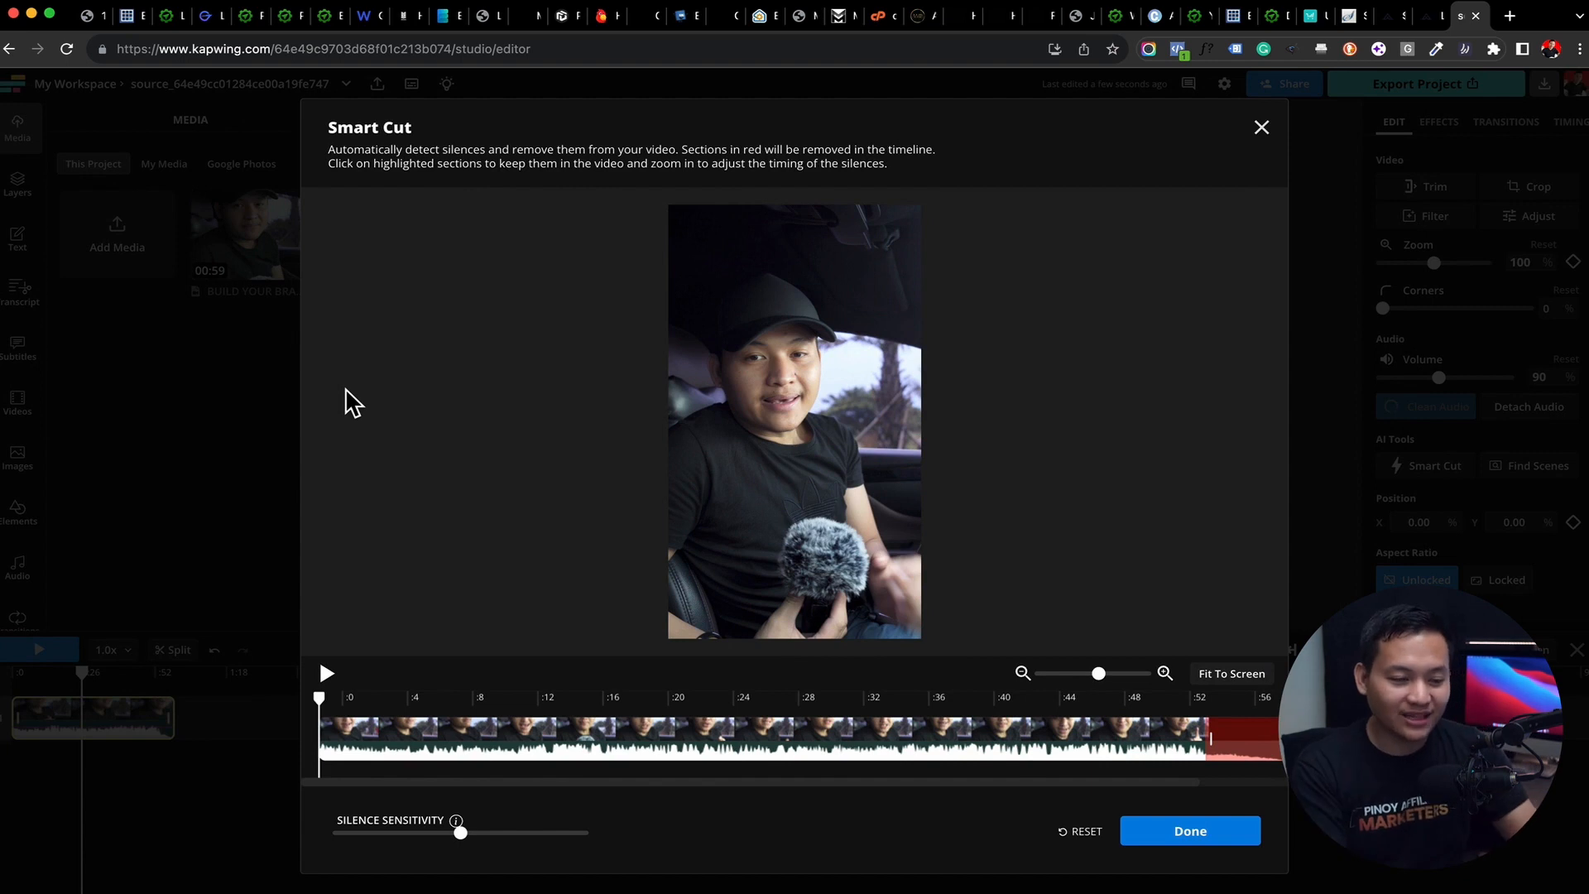
left_click(1260, 128)
left_click(208, 203)
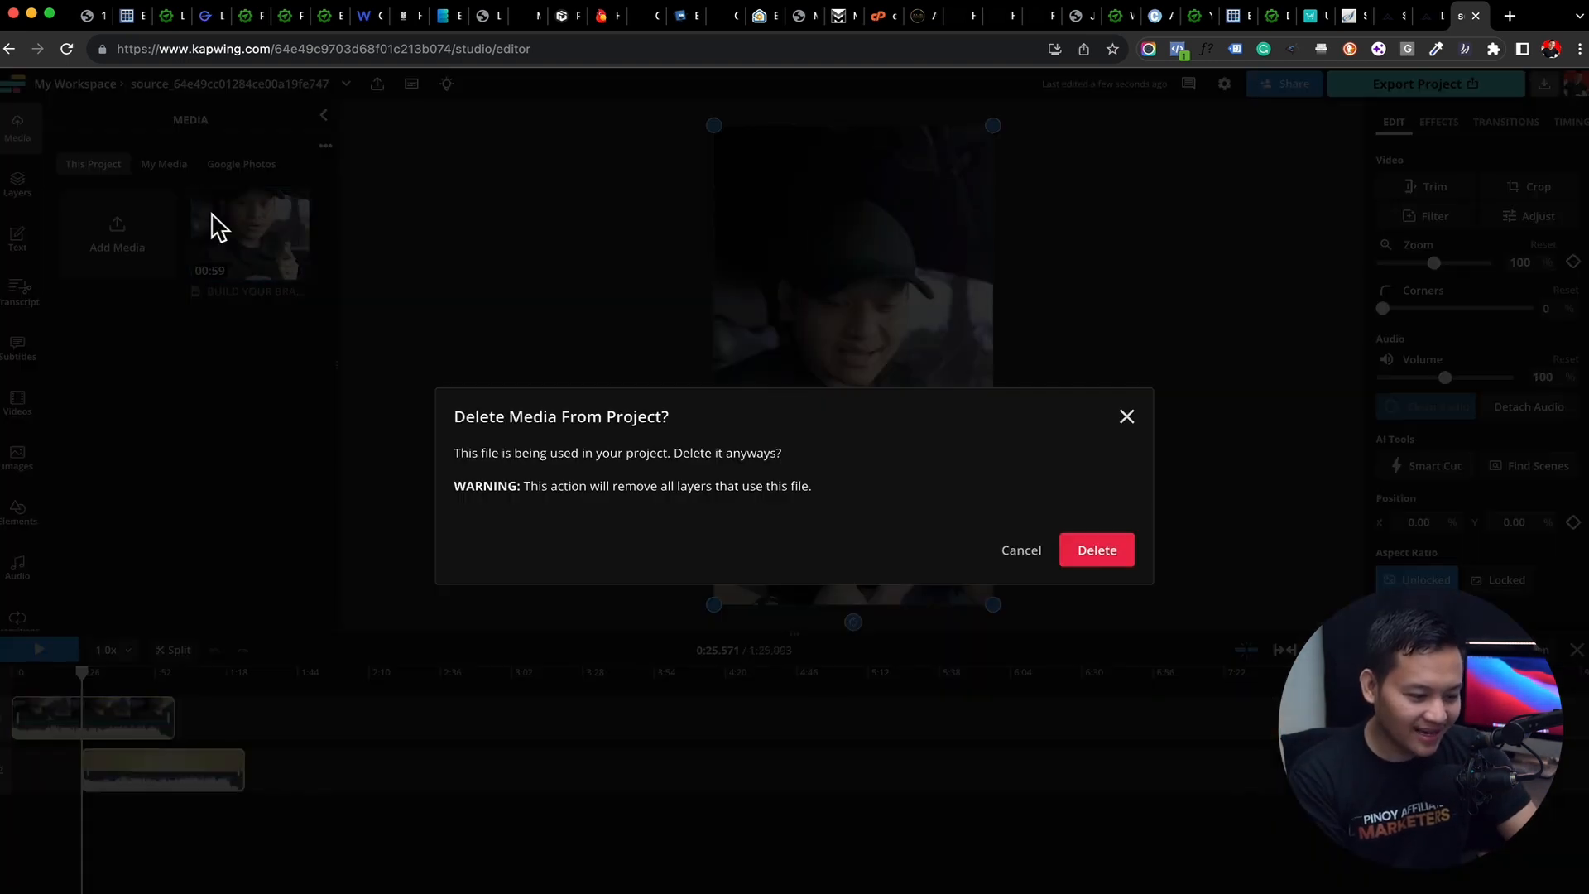
left_click(1092, 549)
Upload C1006.MP4 from the REELS AND TIKTOK folder and start a blank 9:16 canvas
left_click(183, 261)
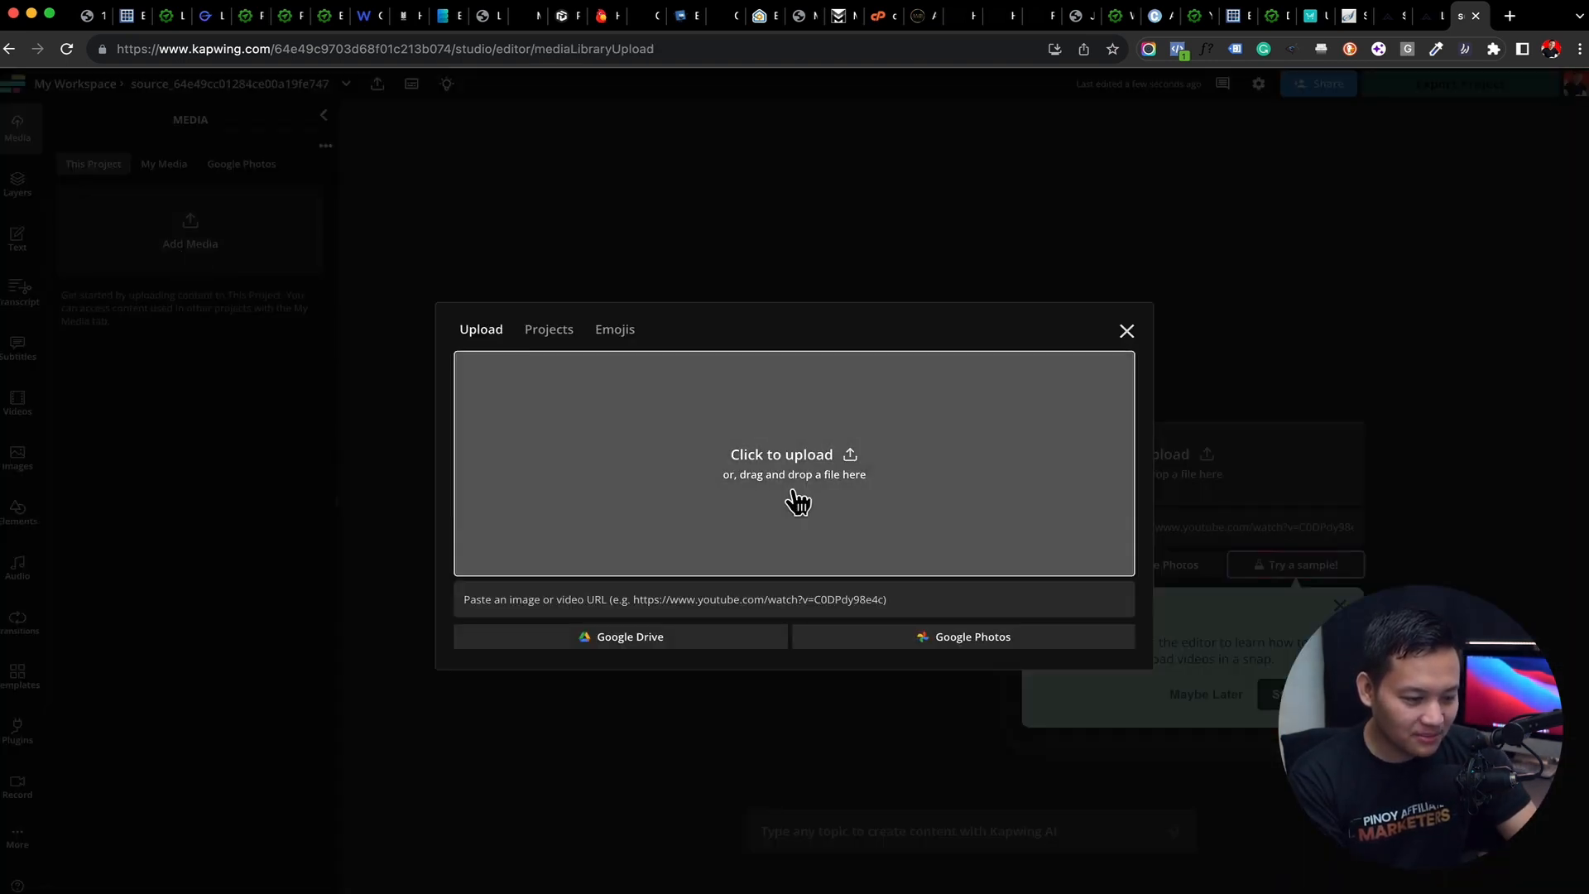
left_click(794, 500)
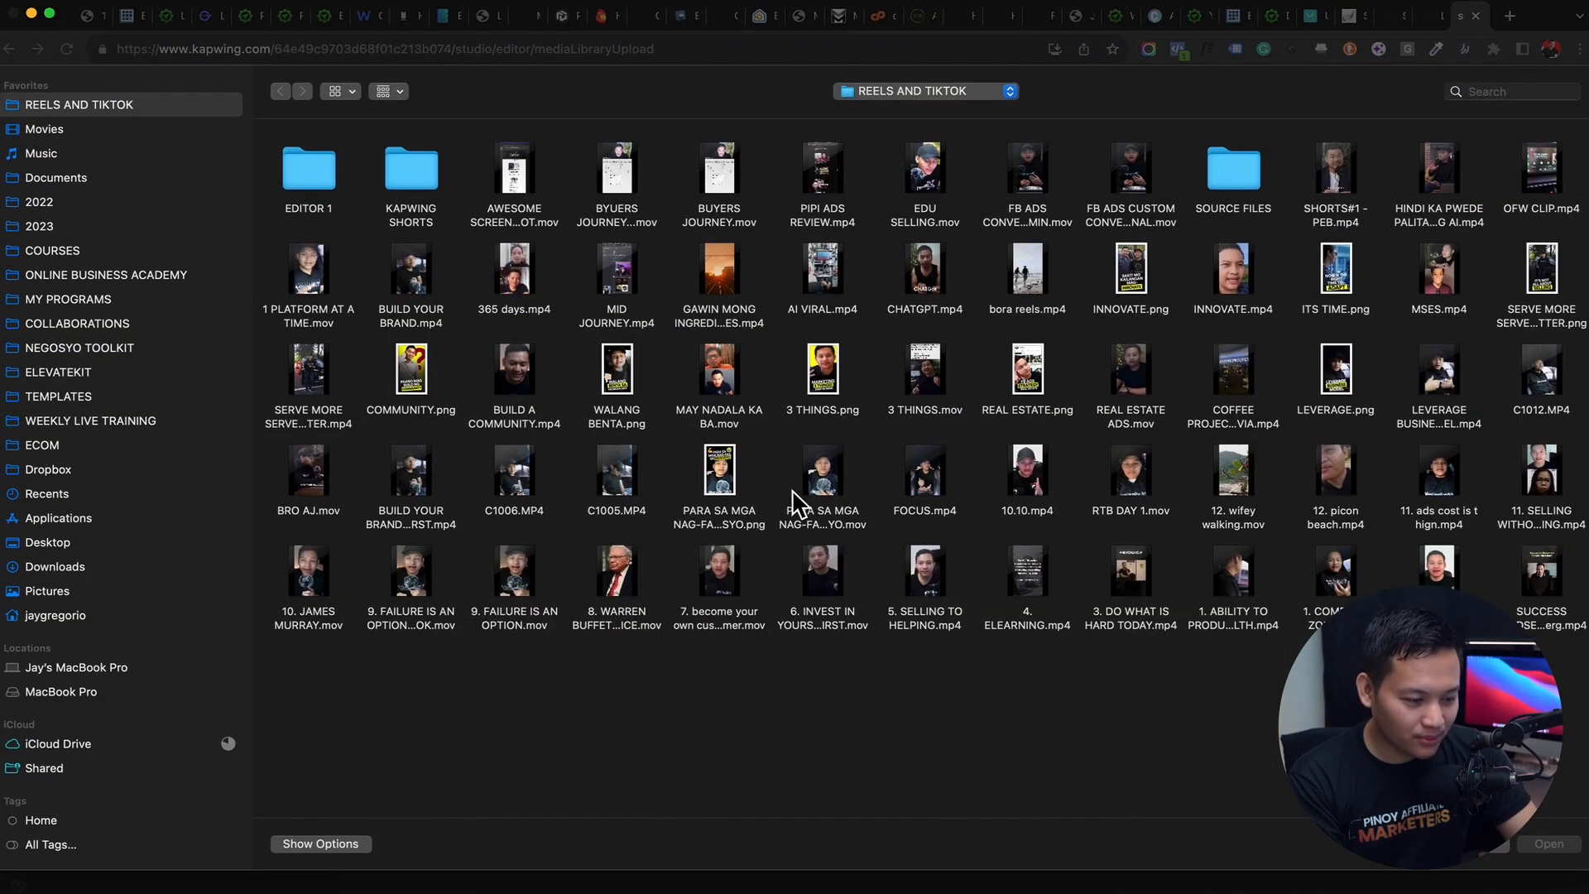
double_click(525, 517)
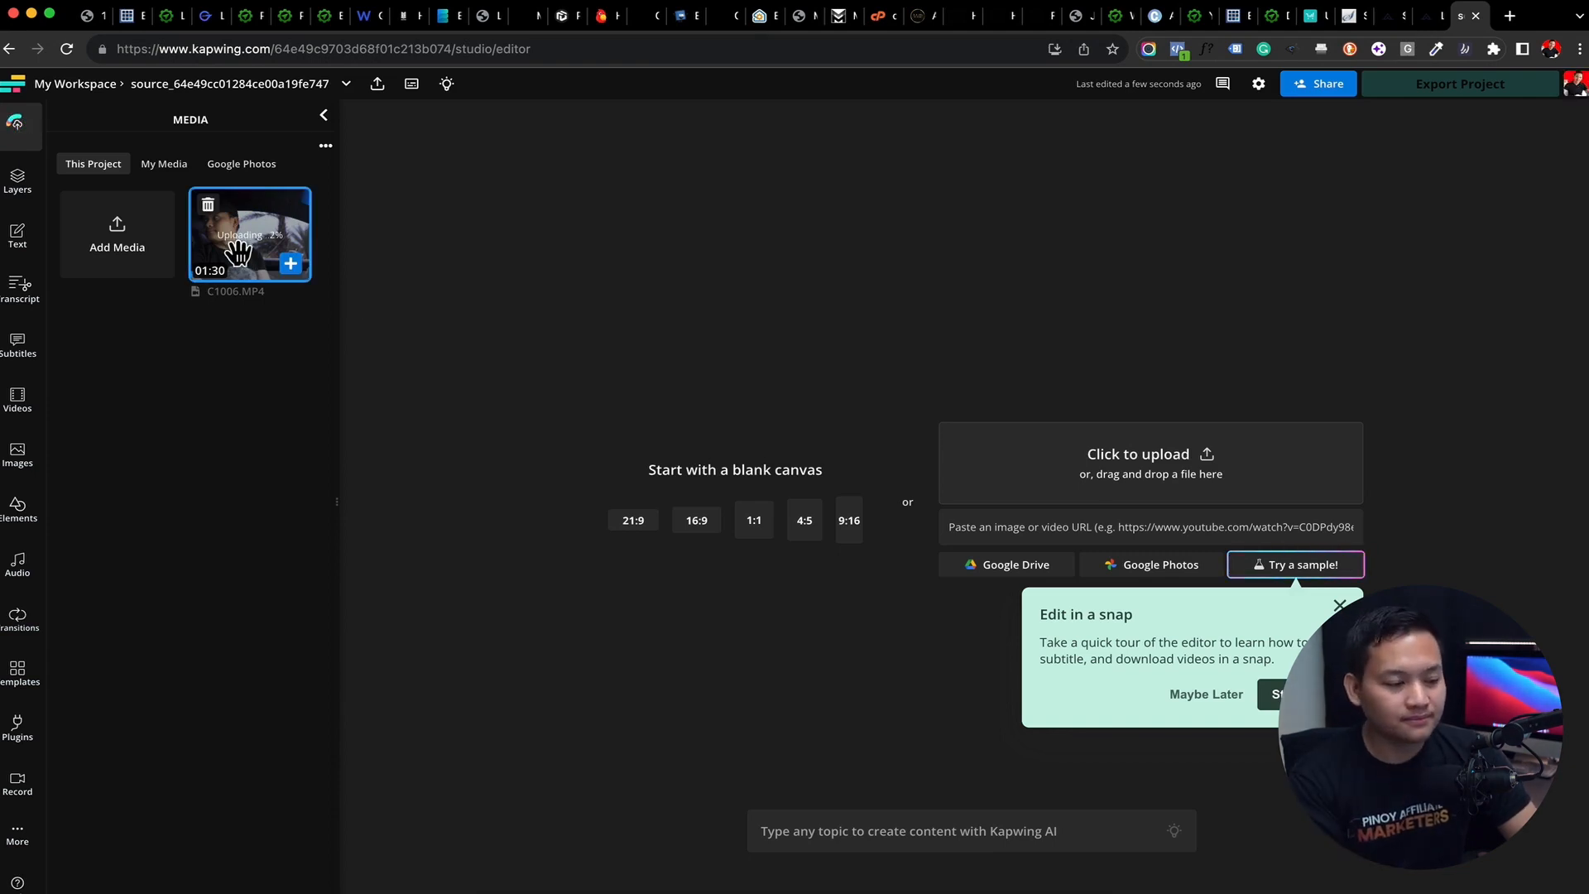
left_click(854, 524)
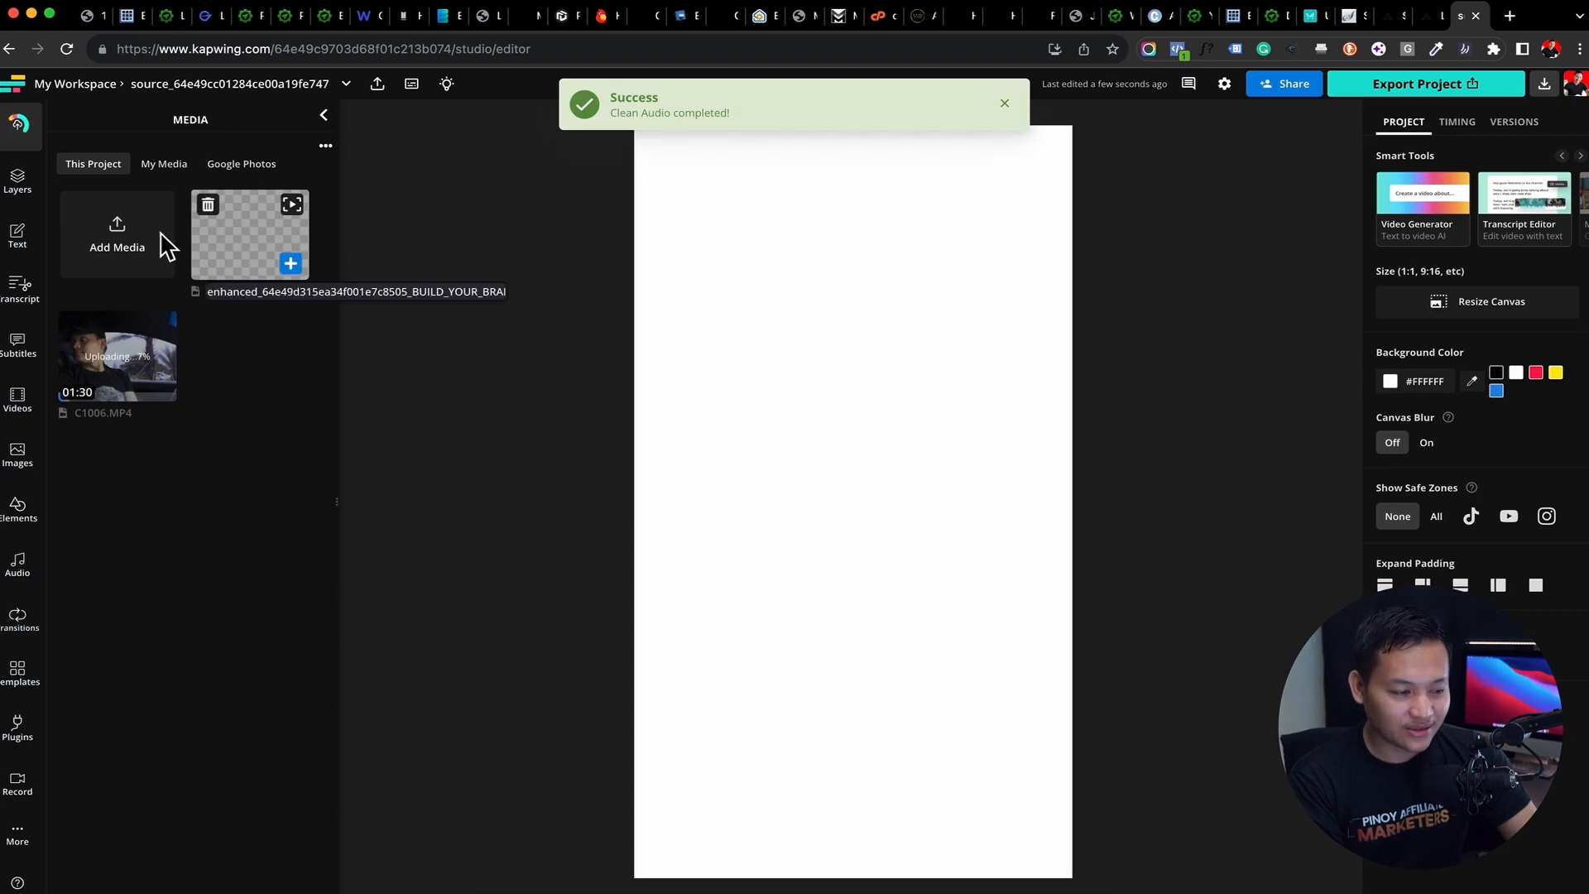
Place C1006.MP4 on the timeline and delete the enhanced BUILD YOUR BRAND file from the project's media
mouse_move(111, 368)
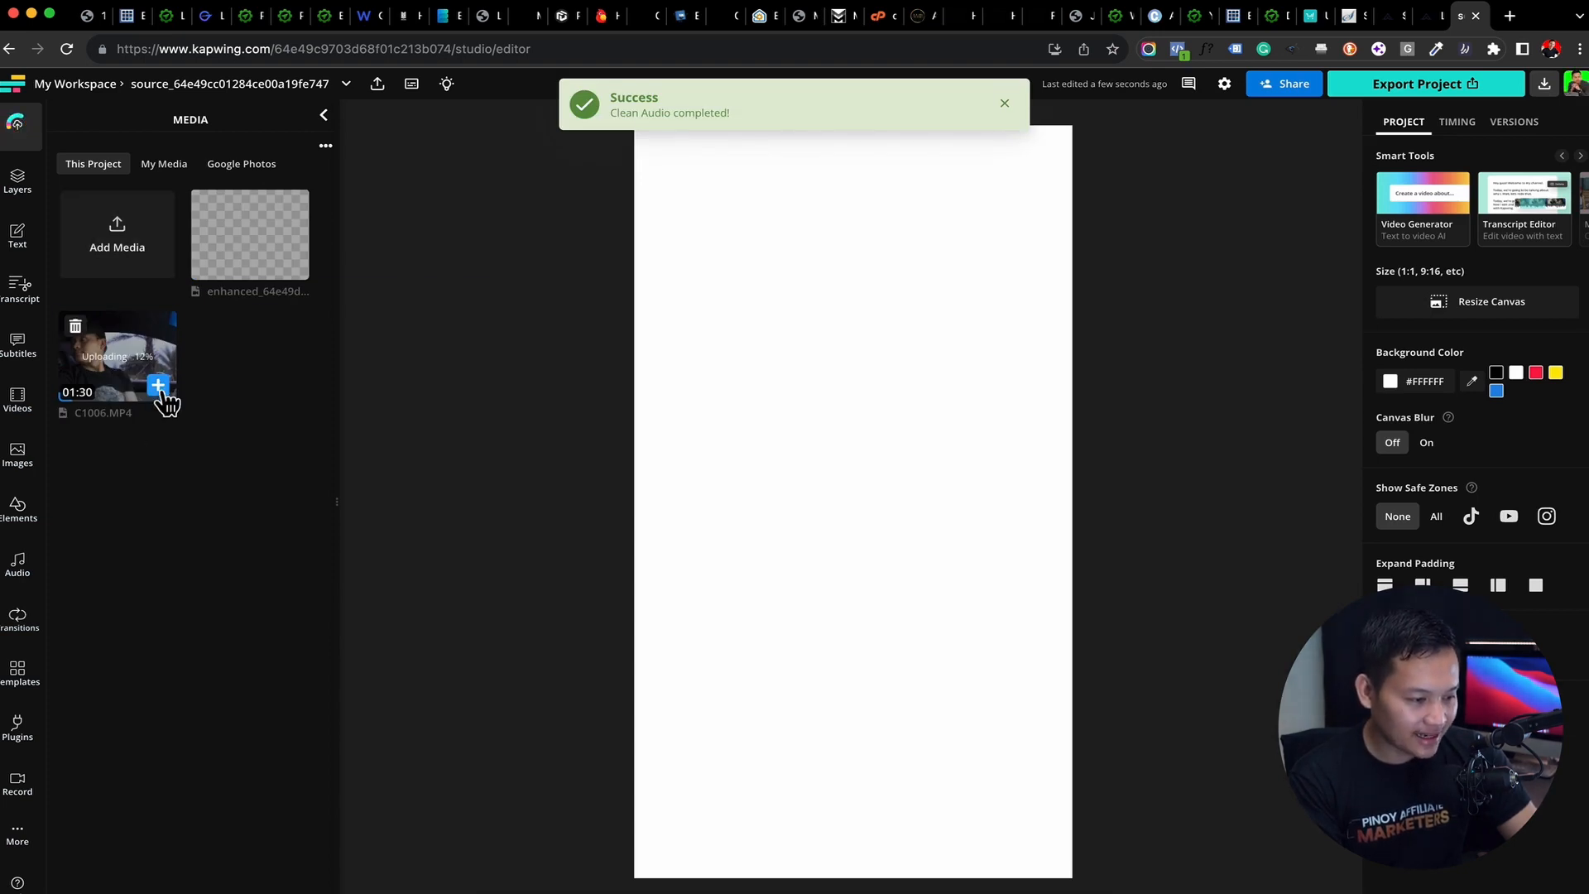
left_click(158, 386)
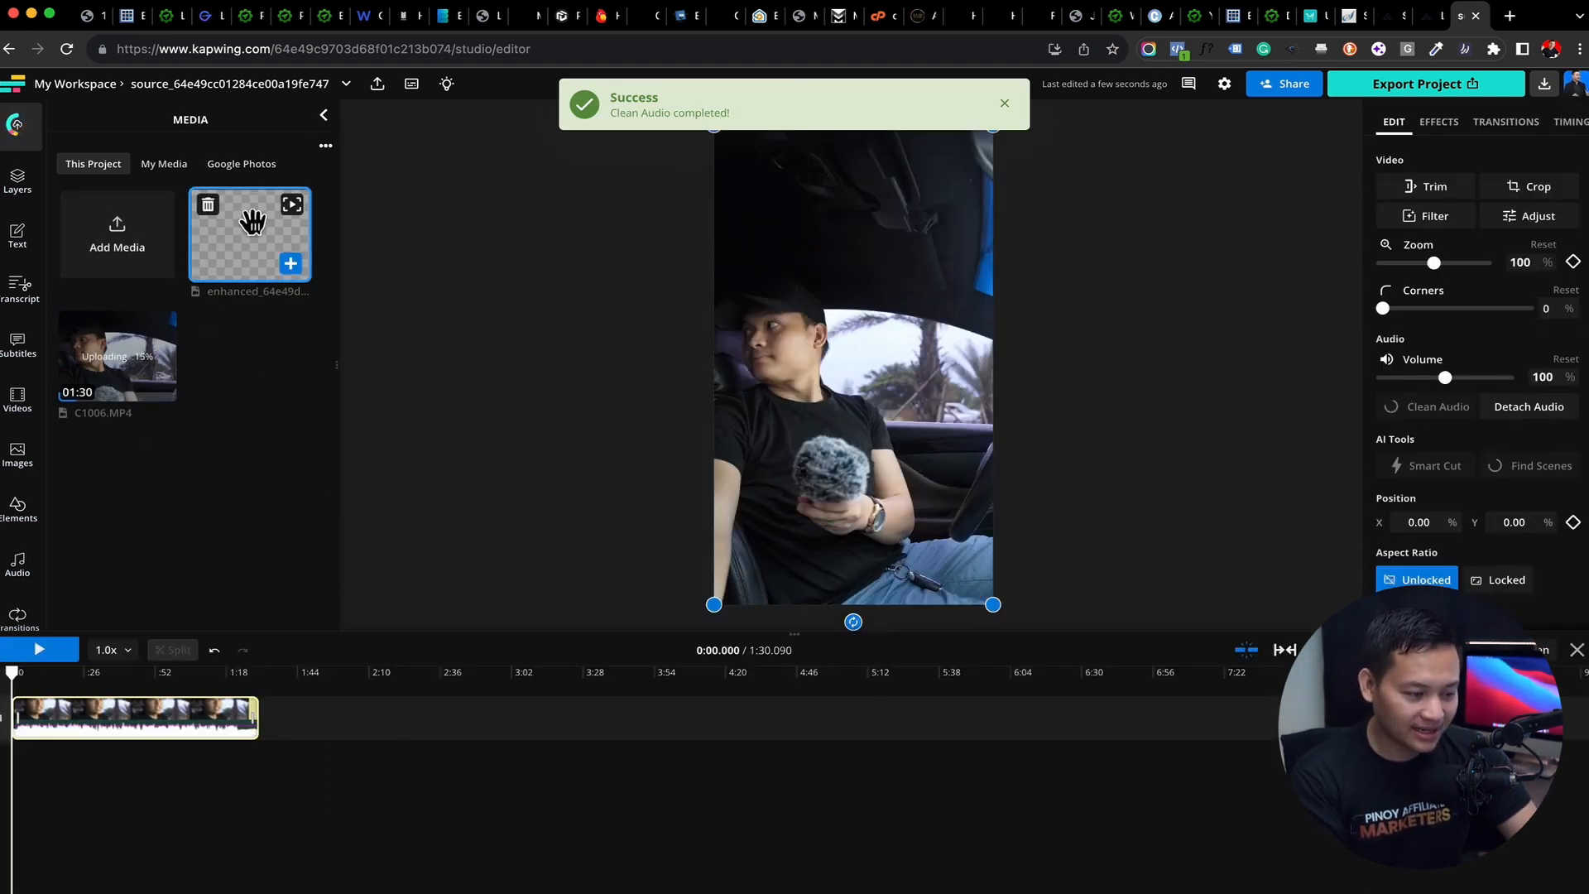
left_click(210, 207)
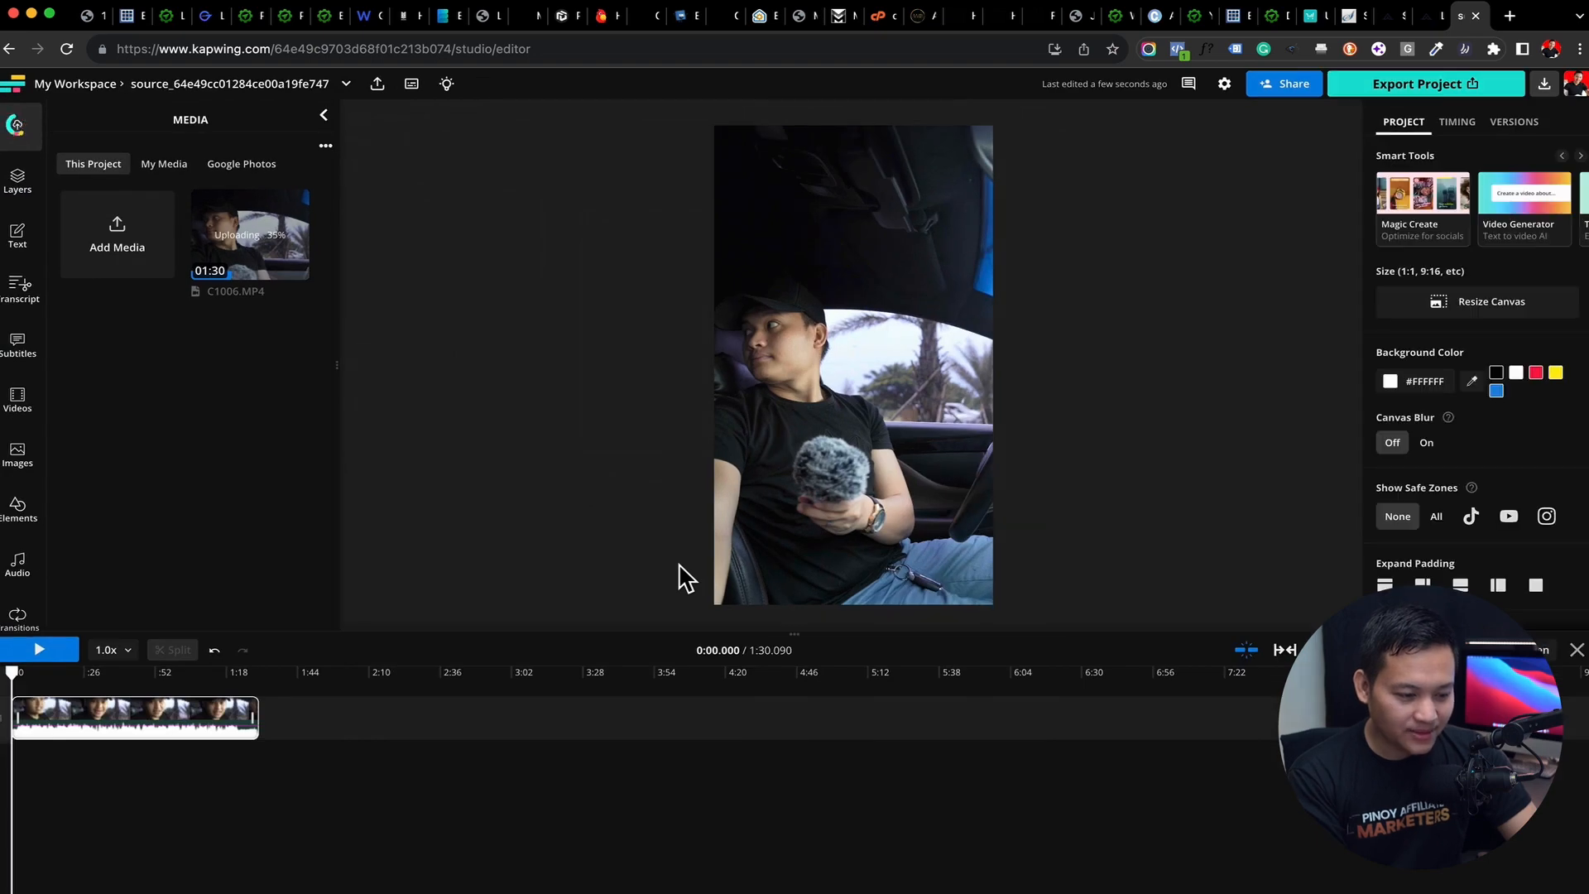
Move the playhead to about 0:27 and enlarge the clip beyond the canvas's upper-right corner, keeping its lower-left corner in place
left_click_drag(12, 675, 86, 674)
left_click(879, 398)
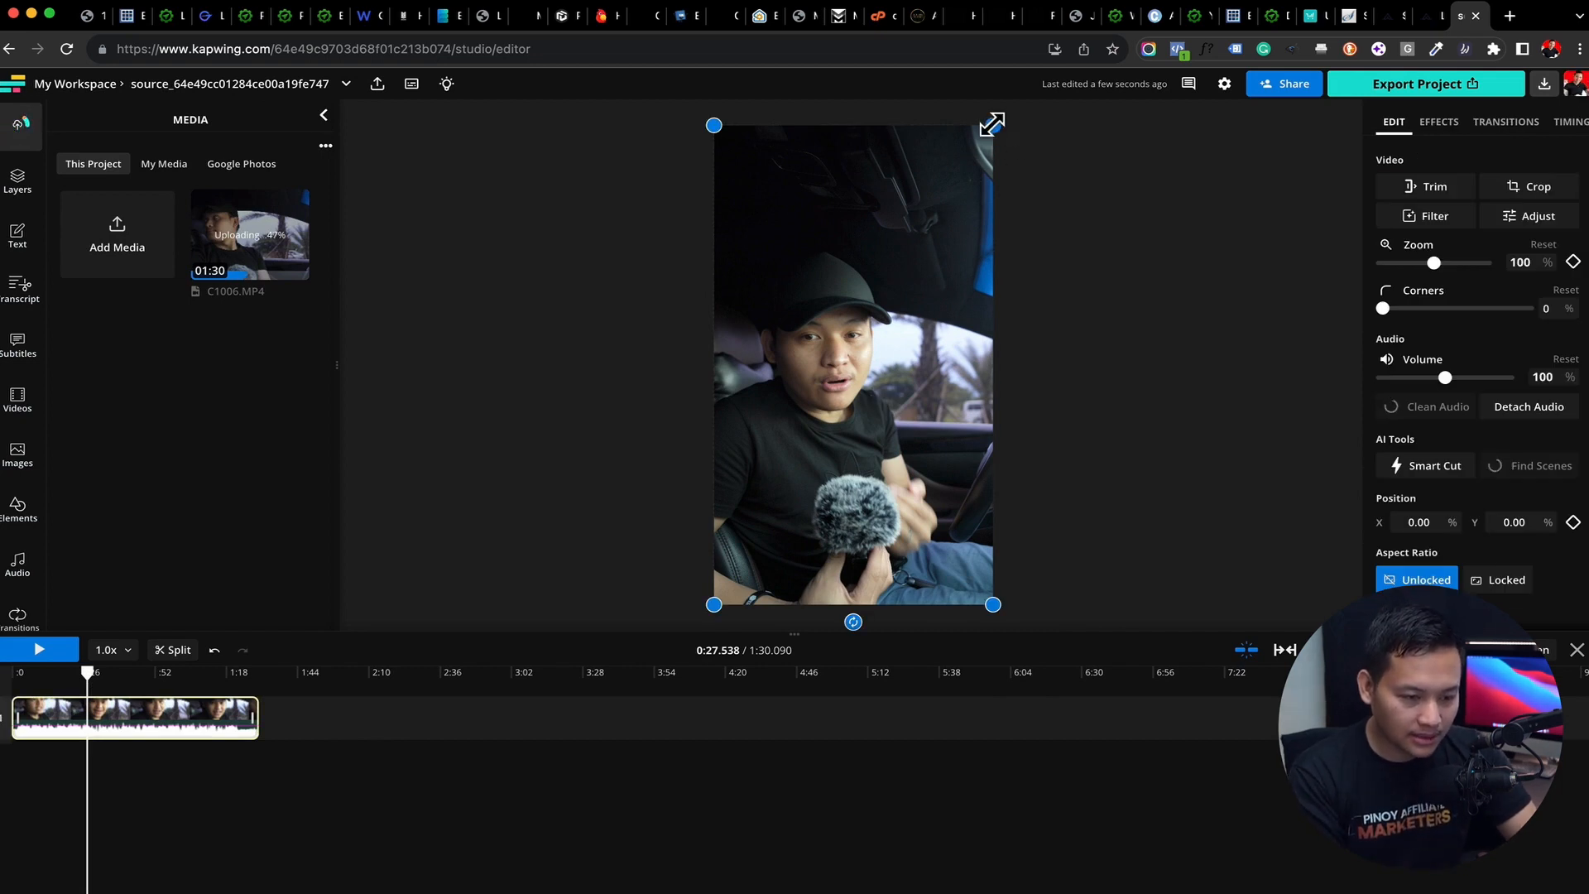
left_click_drag(994, 125, 1064, 64)
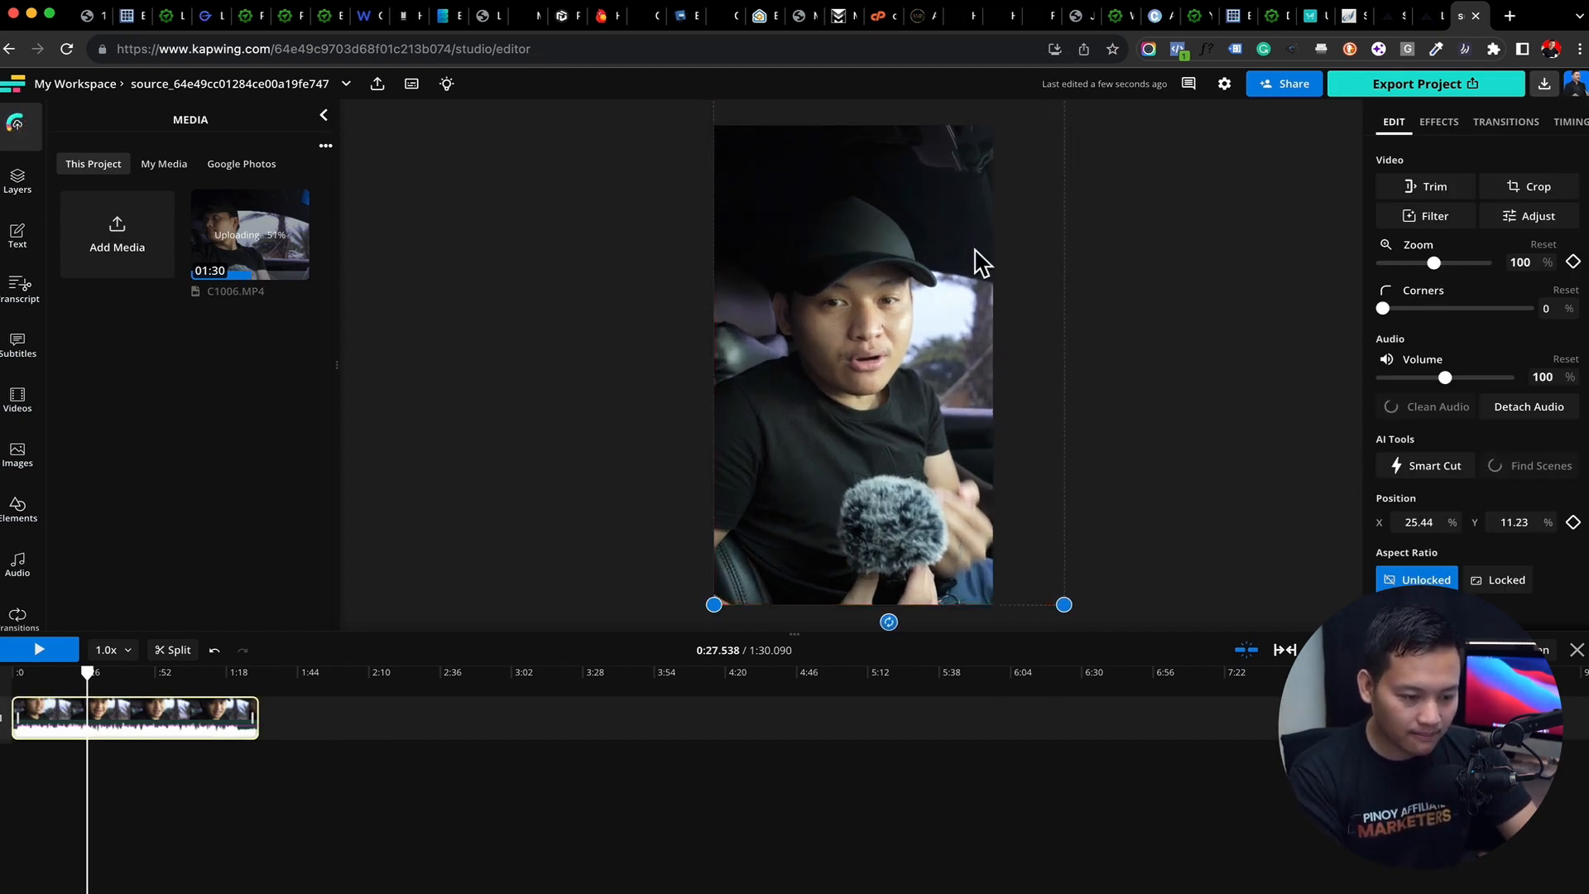
Apply Smart Cut to the clip with the silence sensitivity set slightly above the middle of its range
left_click(1425, 468)
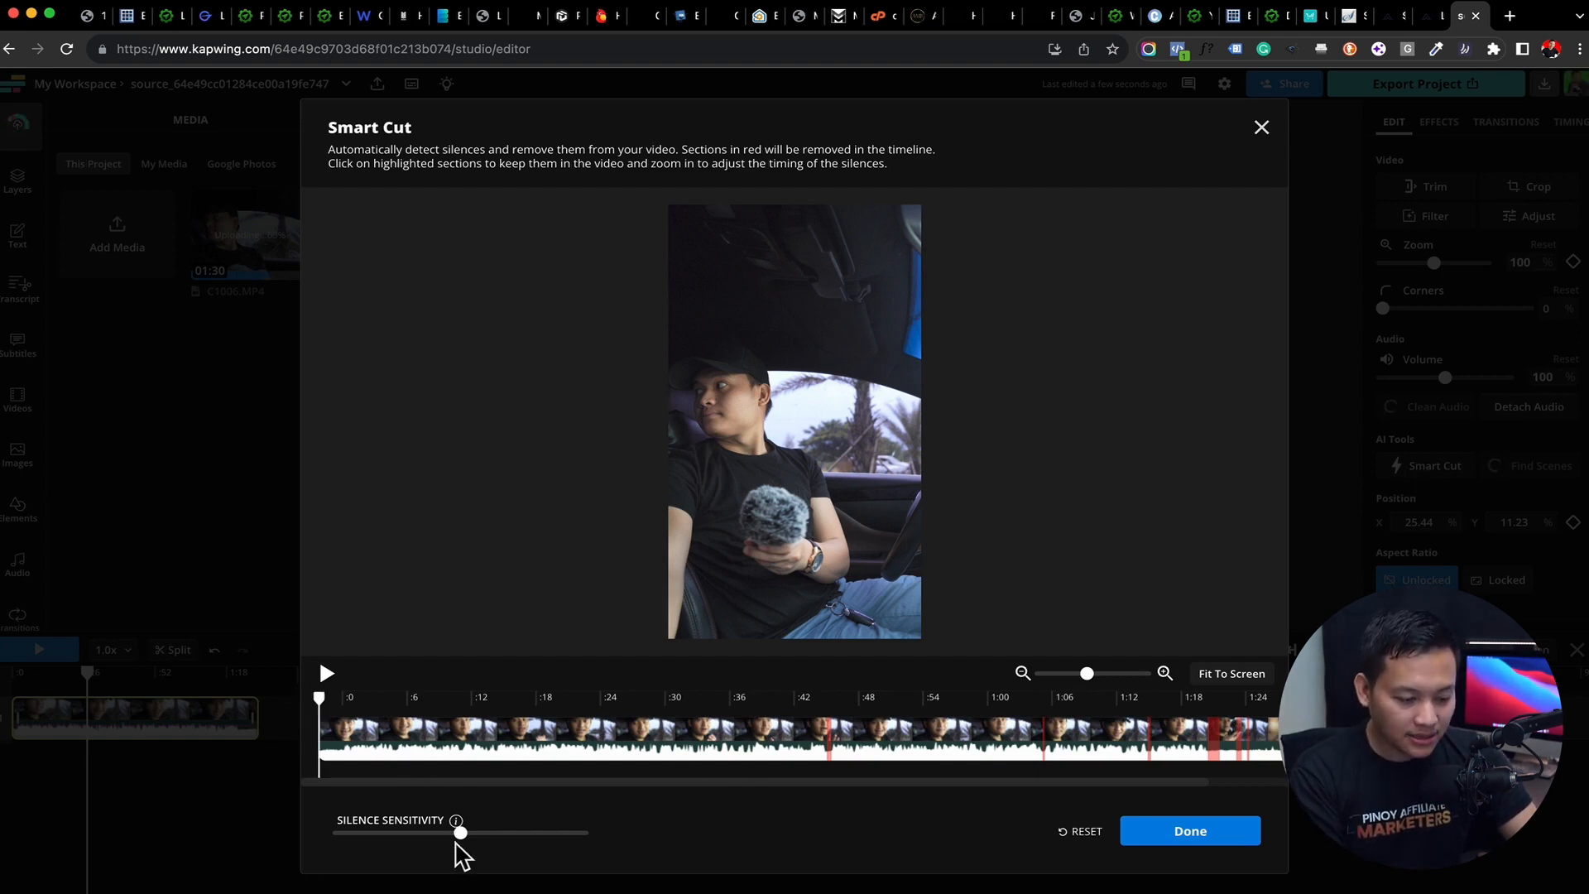
left_click_drag(460, 832, 748, 861)
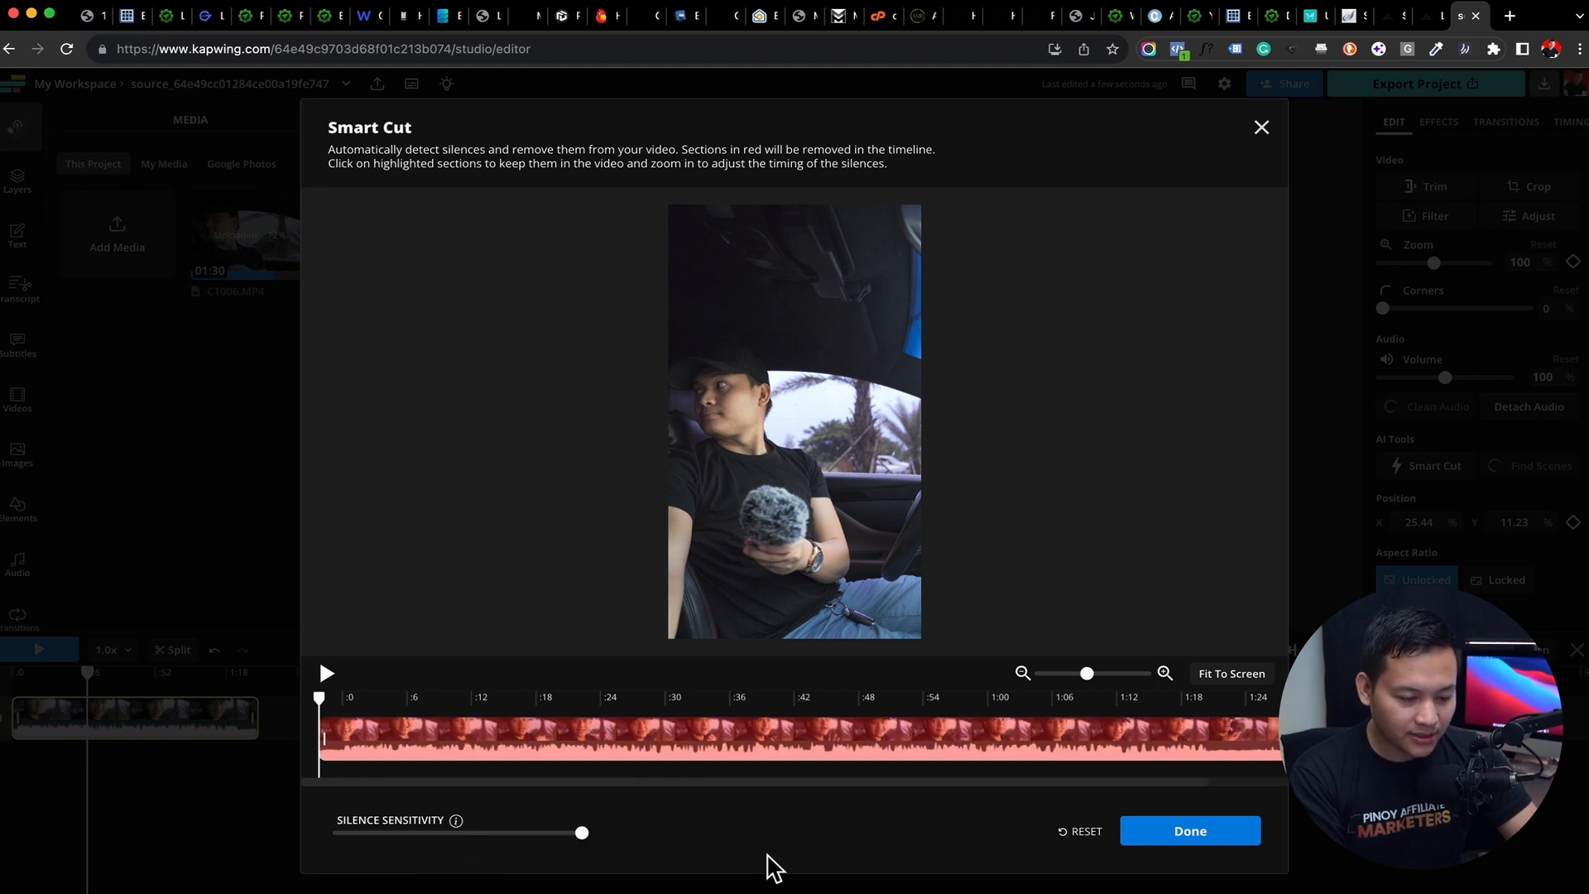
left_click(523, 833)
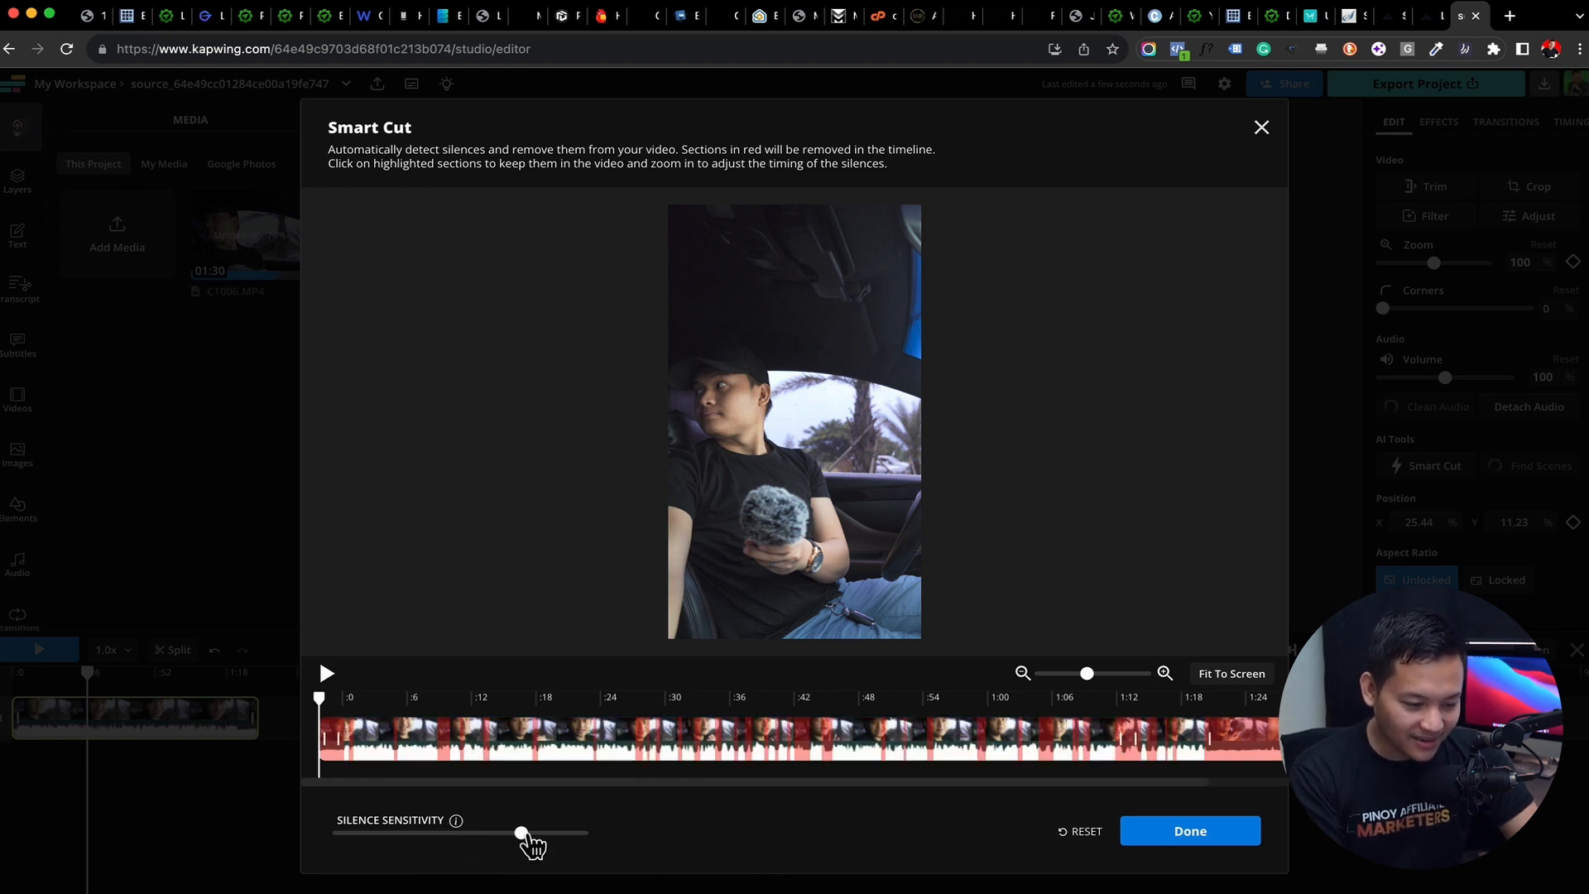
left_click_drag(523, 833, 483, 840)
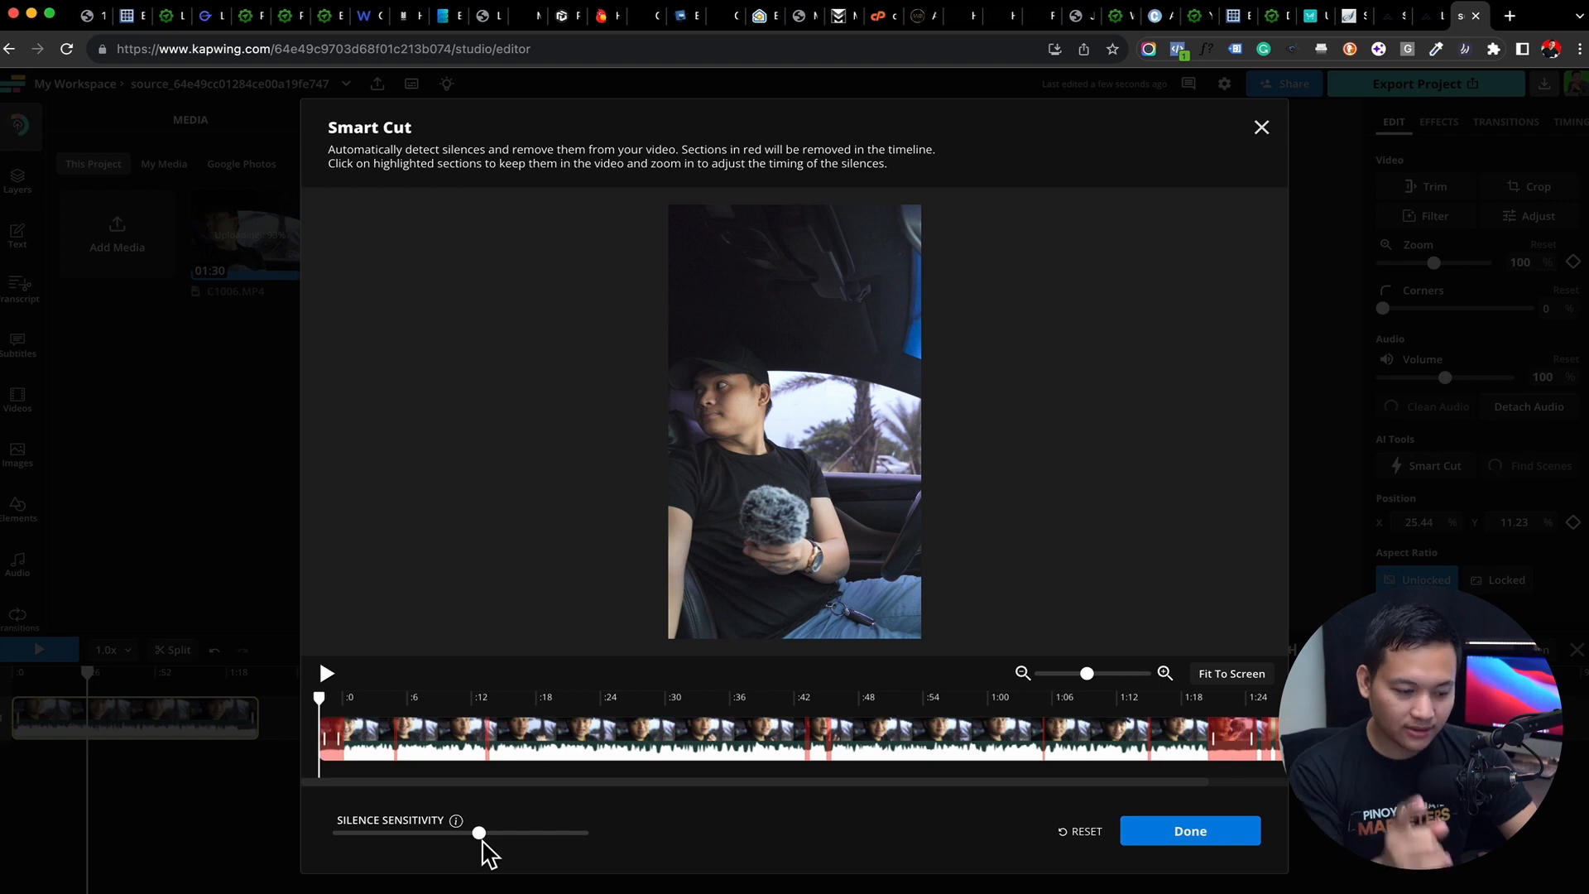
left_click(327, 675)
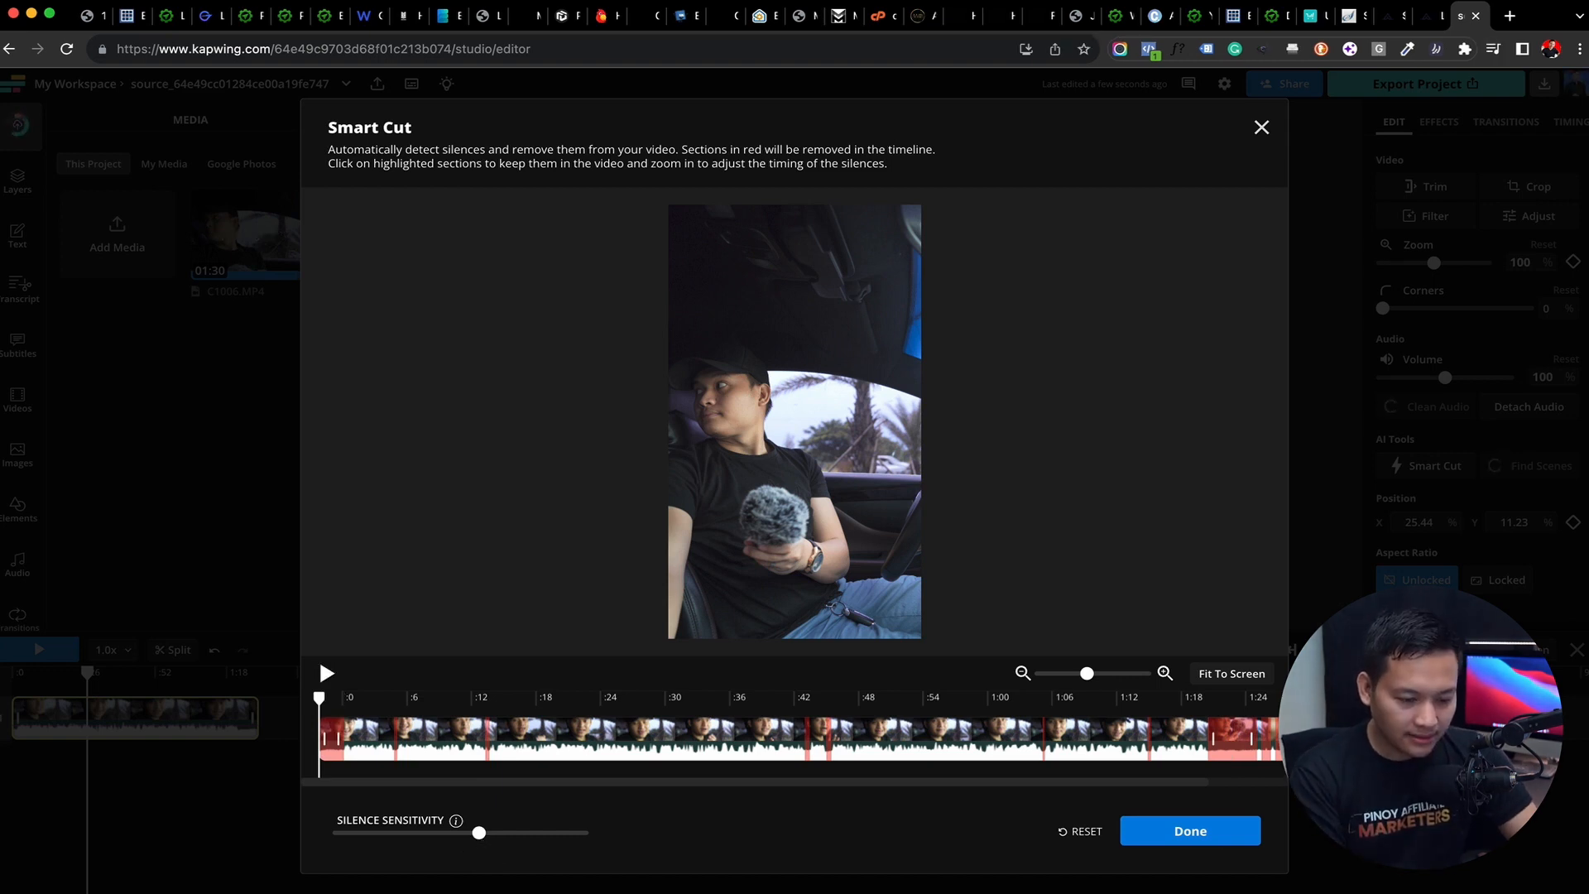
left_click(1220, 834)
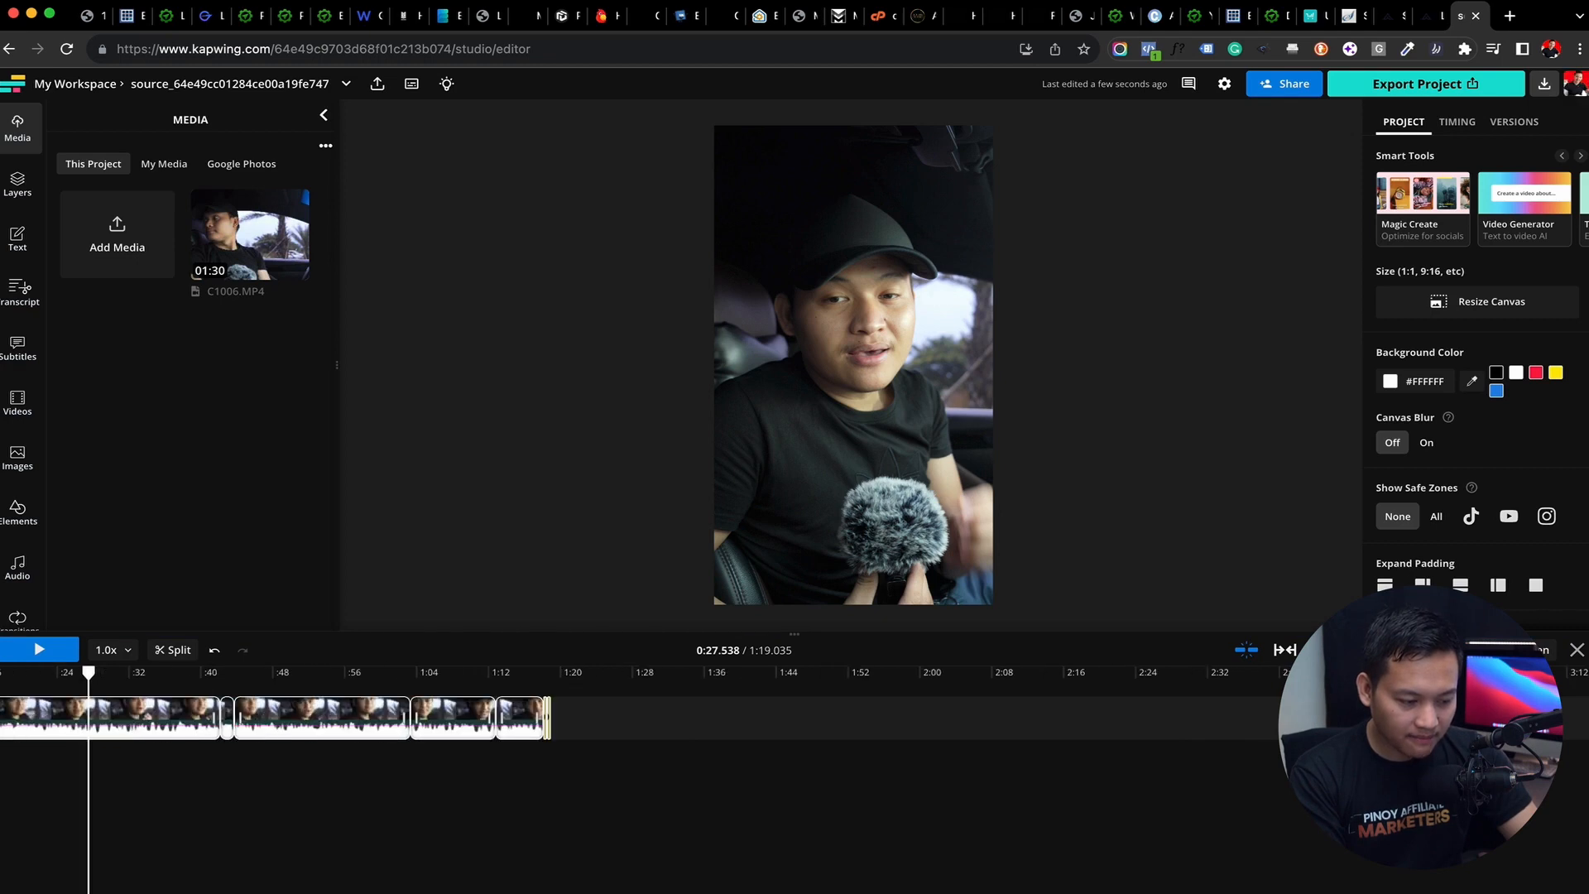
Return the playhead to the start of the timeline to review the Smart Cut segments
scroll(337, 684, "left", 3)
left_click_drag(255, 675, 11, 675)
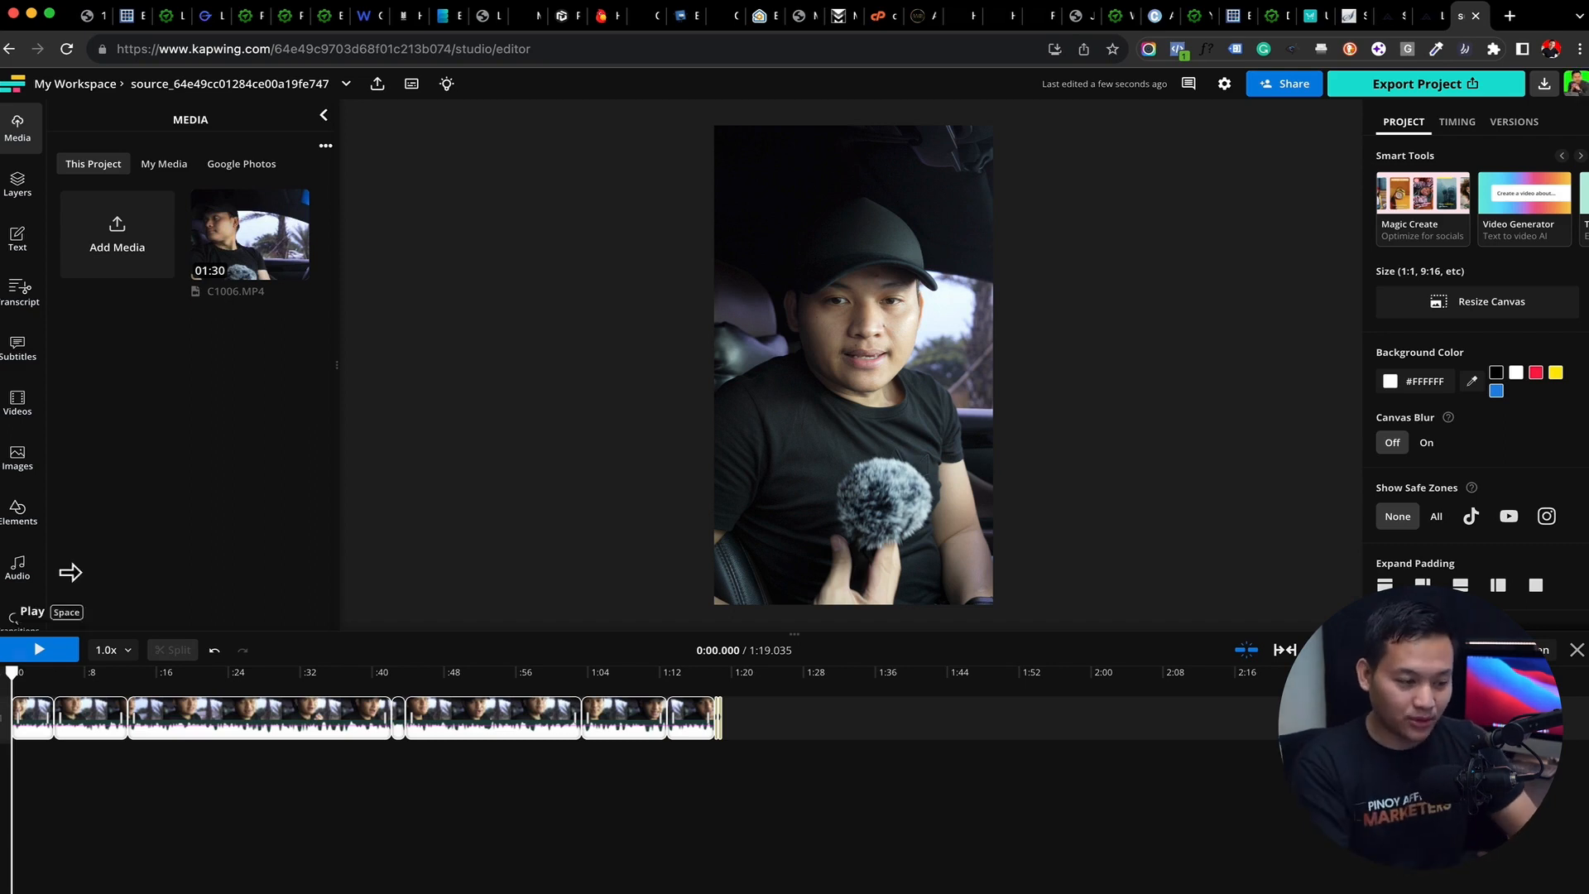
mouse_move(252, 239)
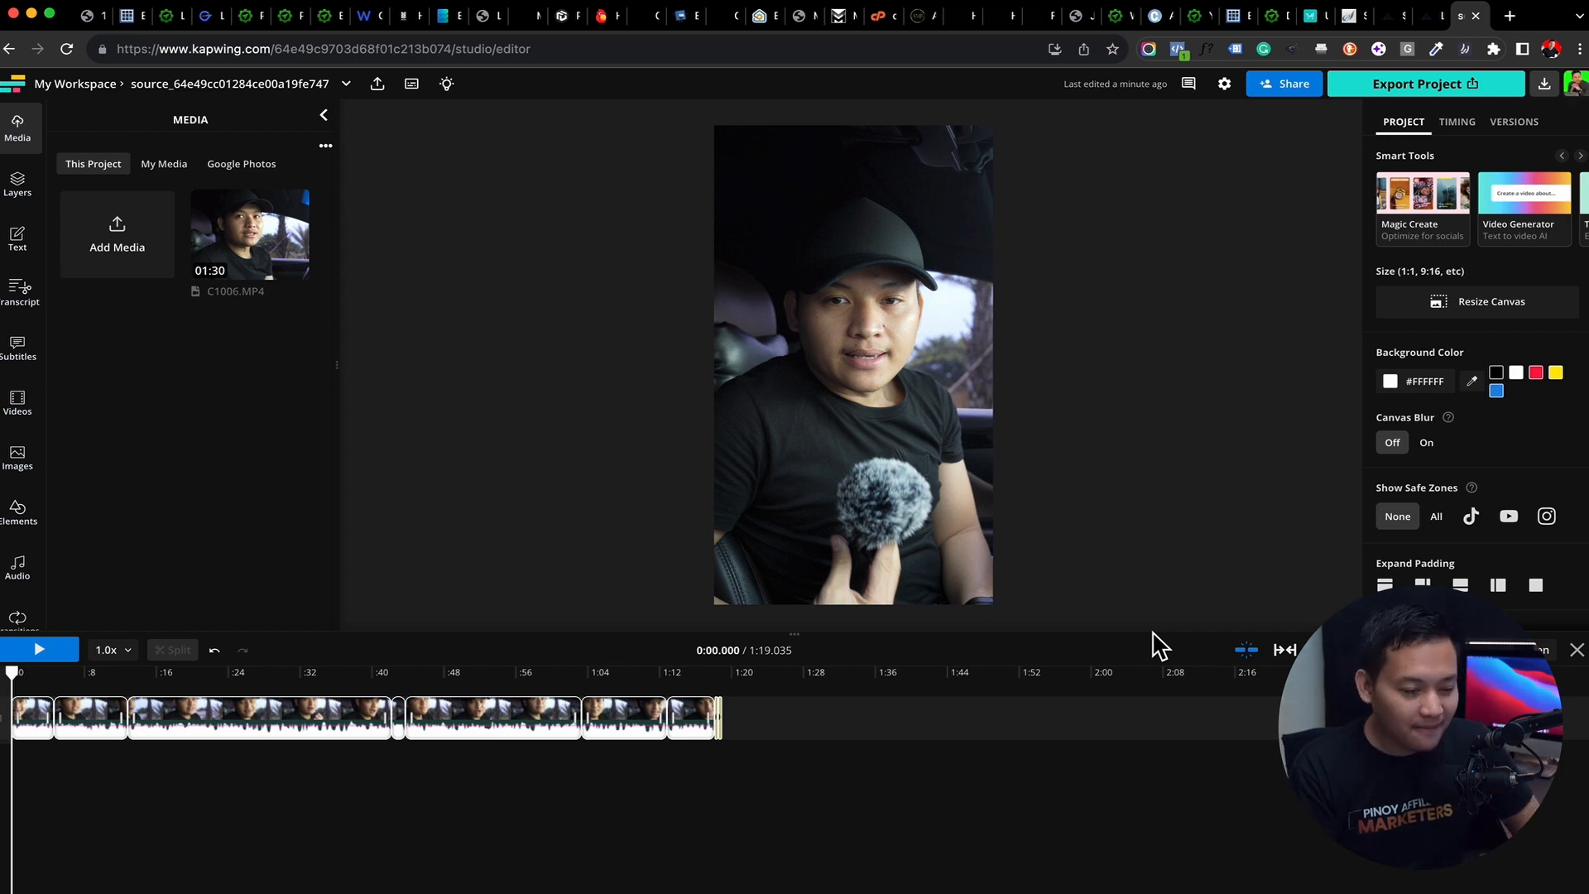
Play the Smart Cut result, scrub to about 0:28 to check the remaining segments, and return the playhead to the start
left_click(62, 662)
left_click(62, 658)
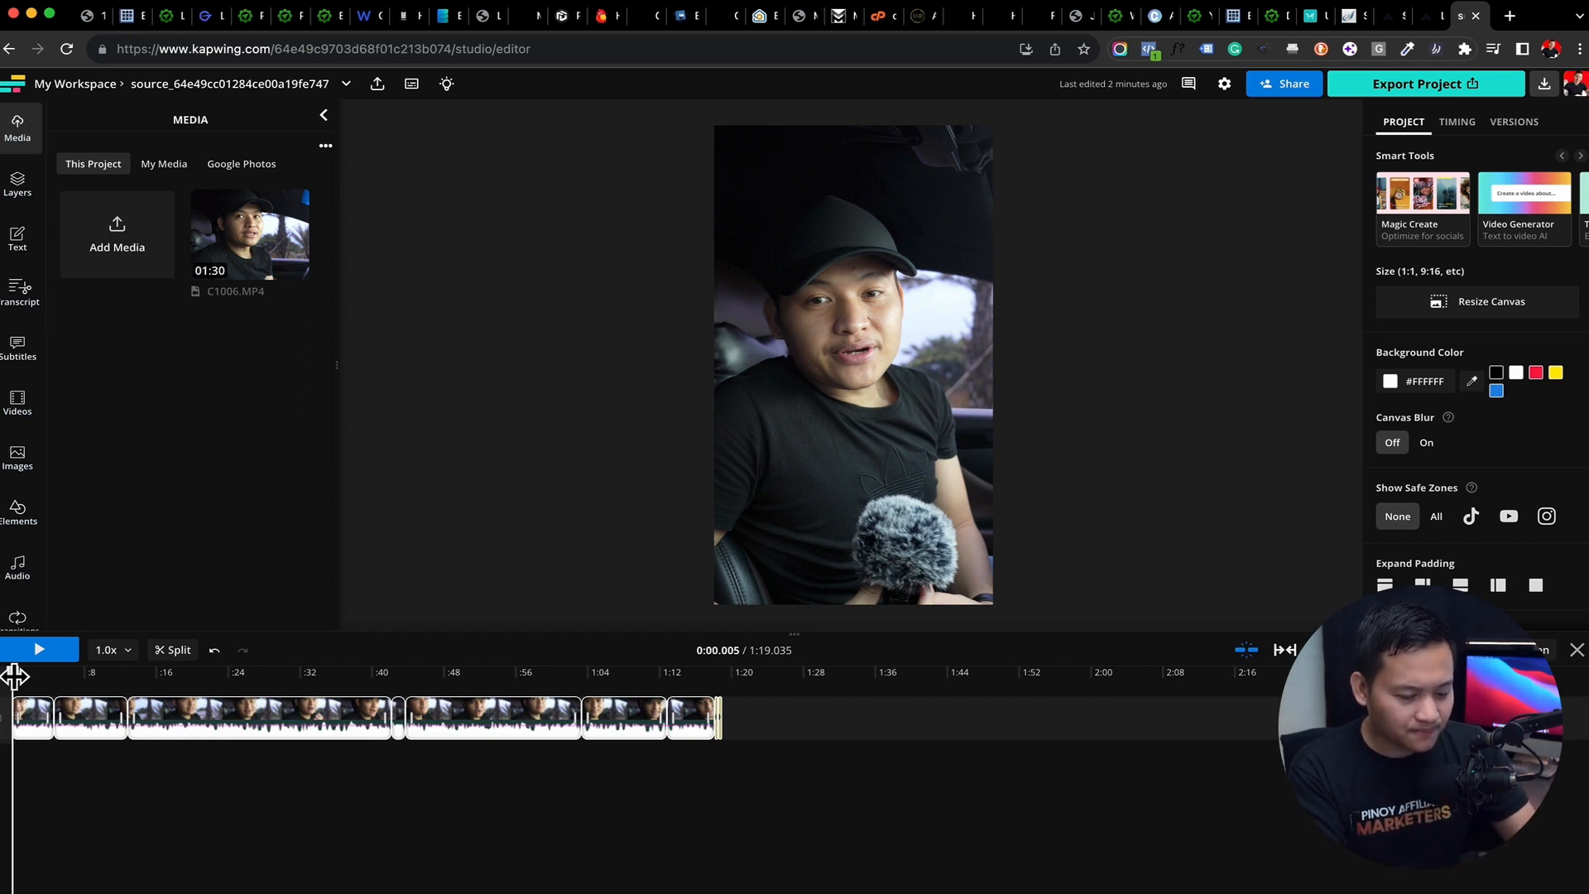
left_click_drag(14, 676, 271, 684)
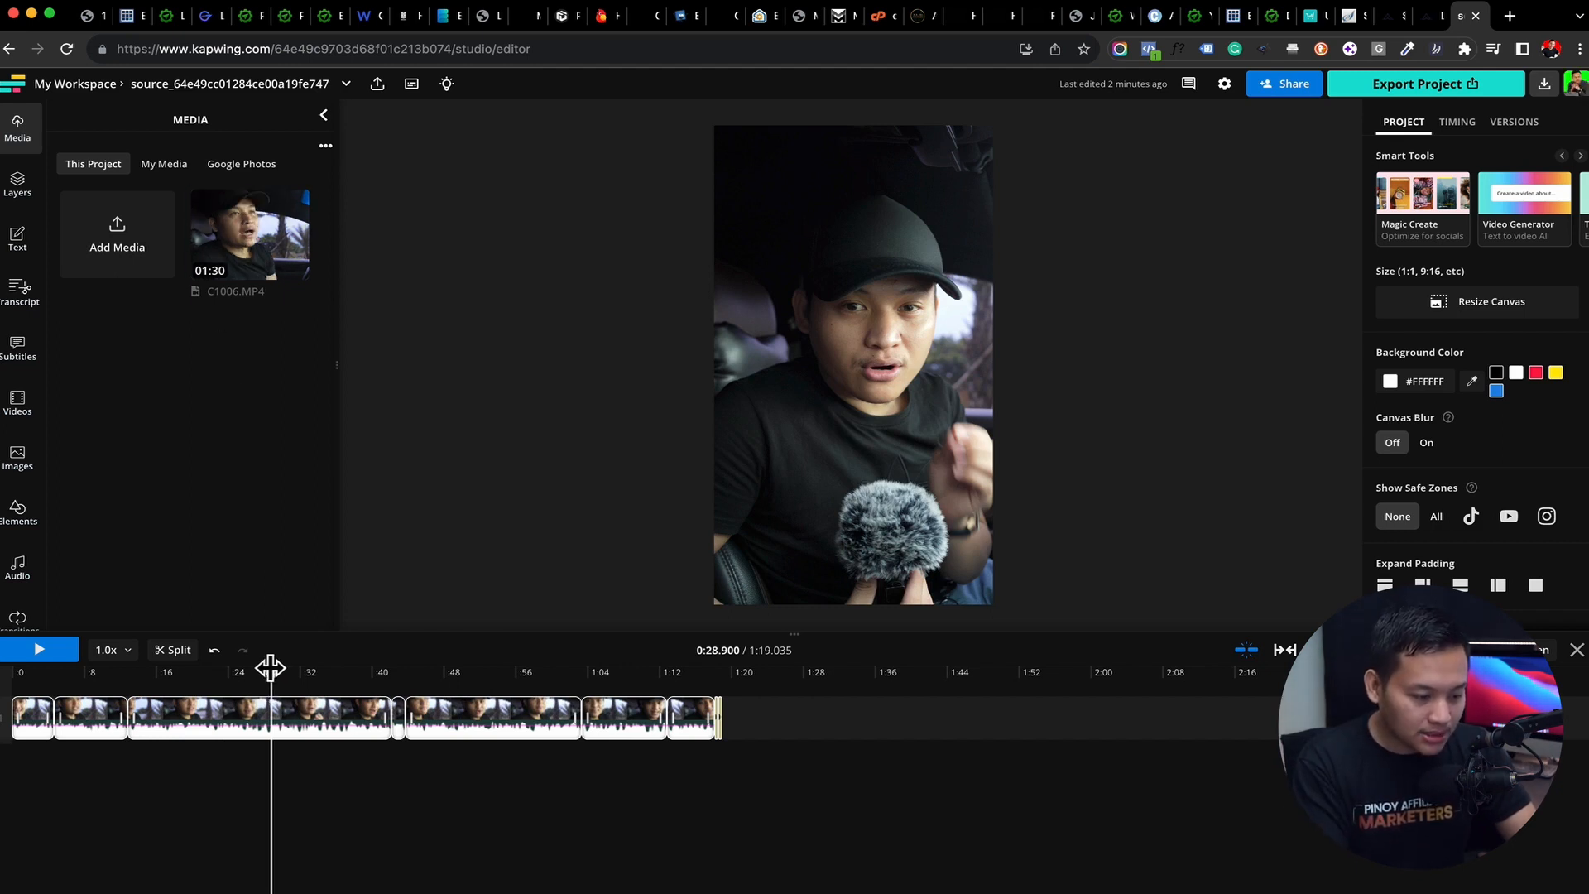
left_click_drag(270, 667, 267, 745)
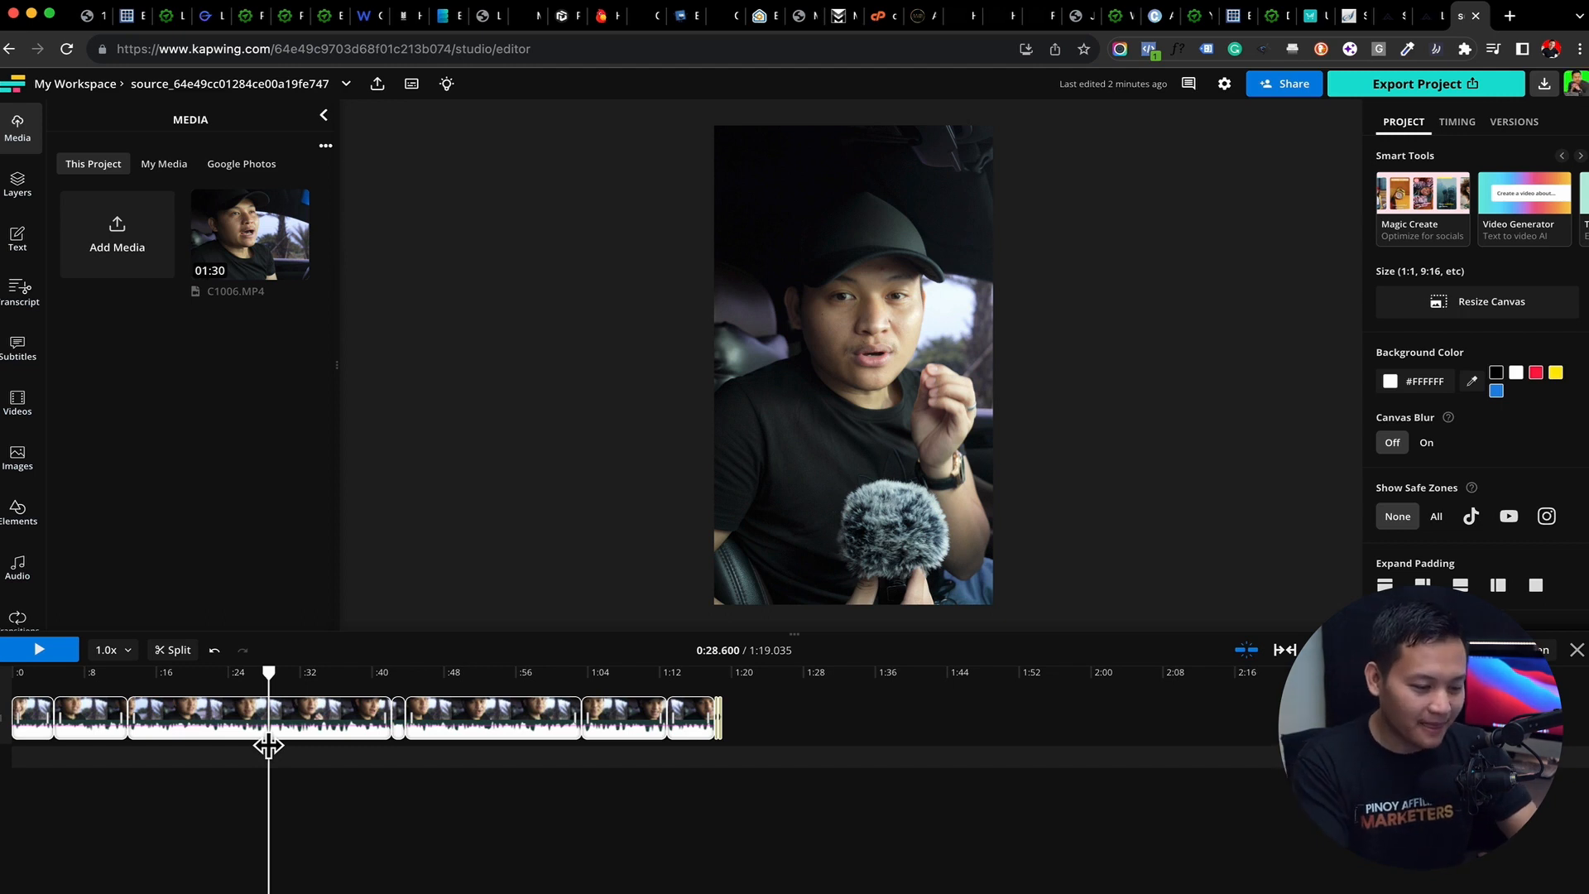
left_click_drag(262, 674, 3, 717)
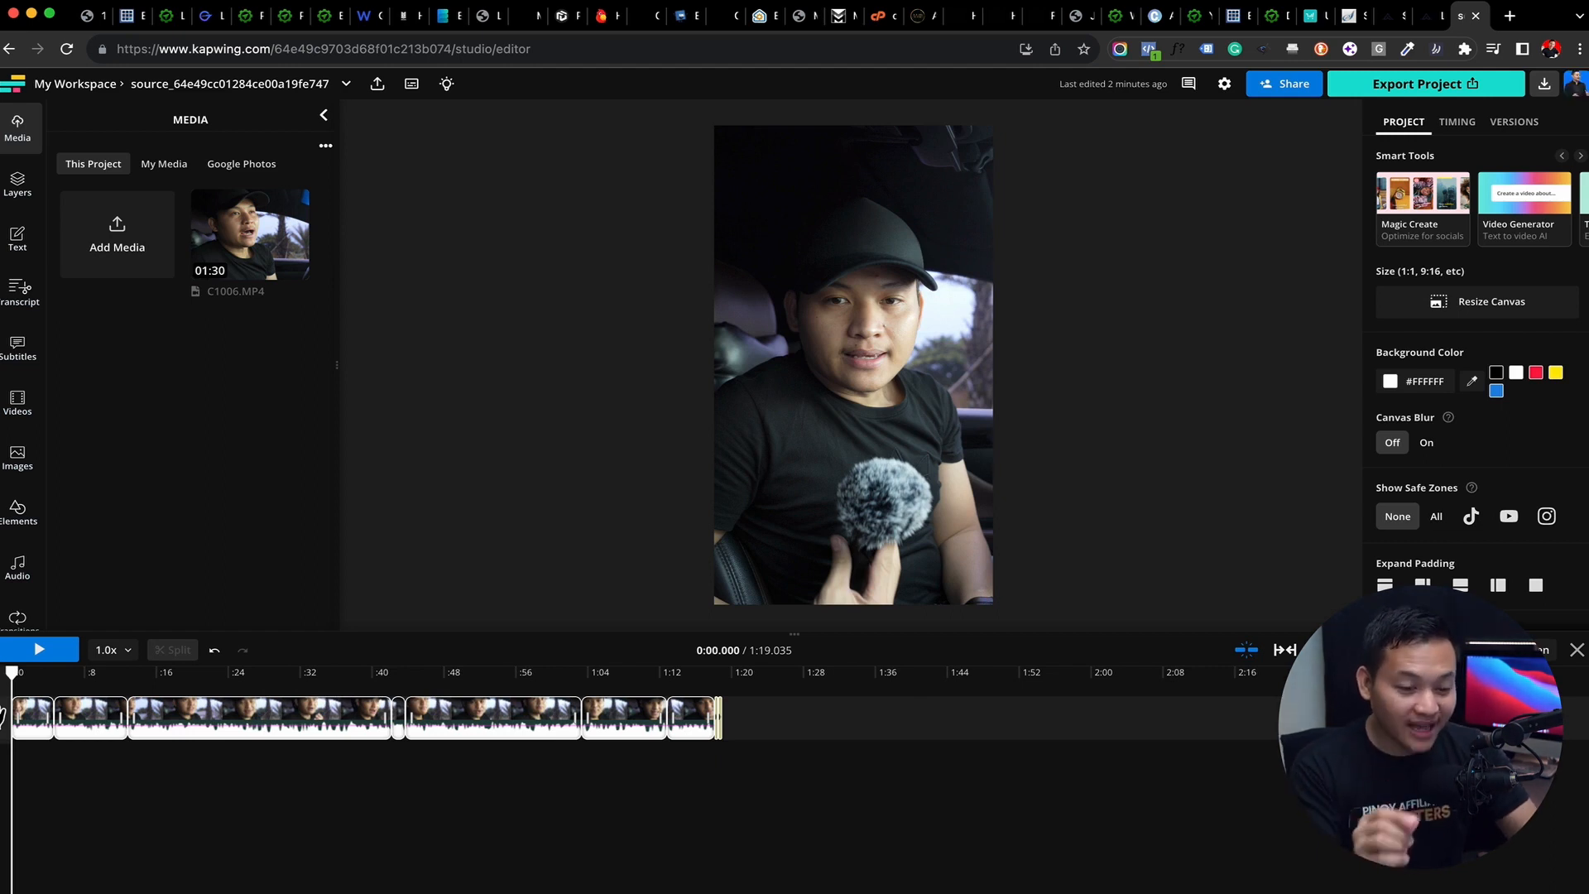
Start automatic subtitling and choose C1006.MP4 from the media library as the video to subtitle
left_click_drag(820, 780, 2, 703)
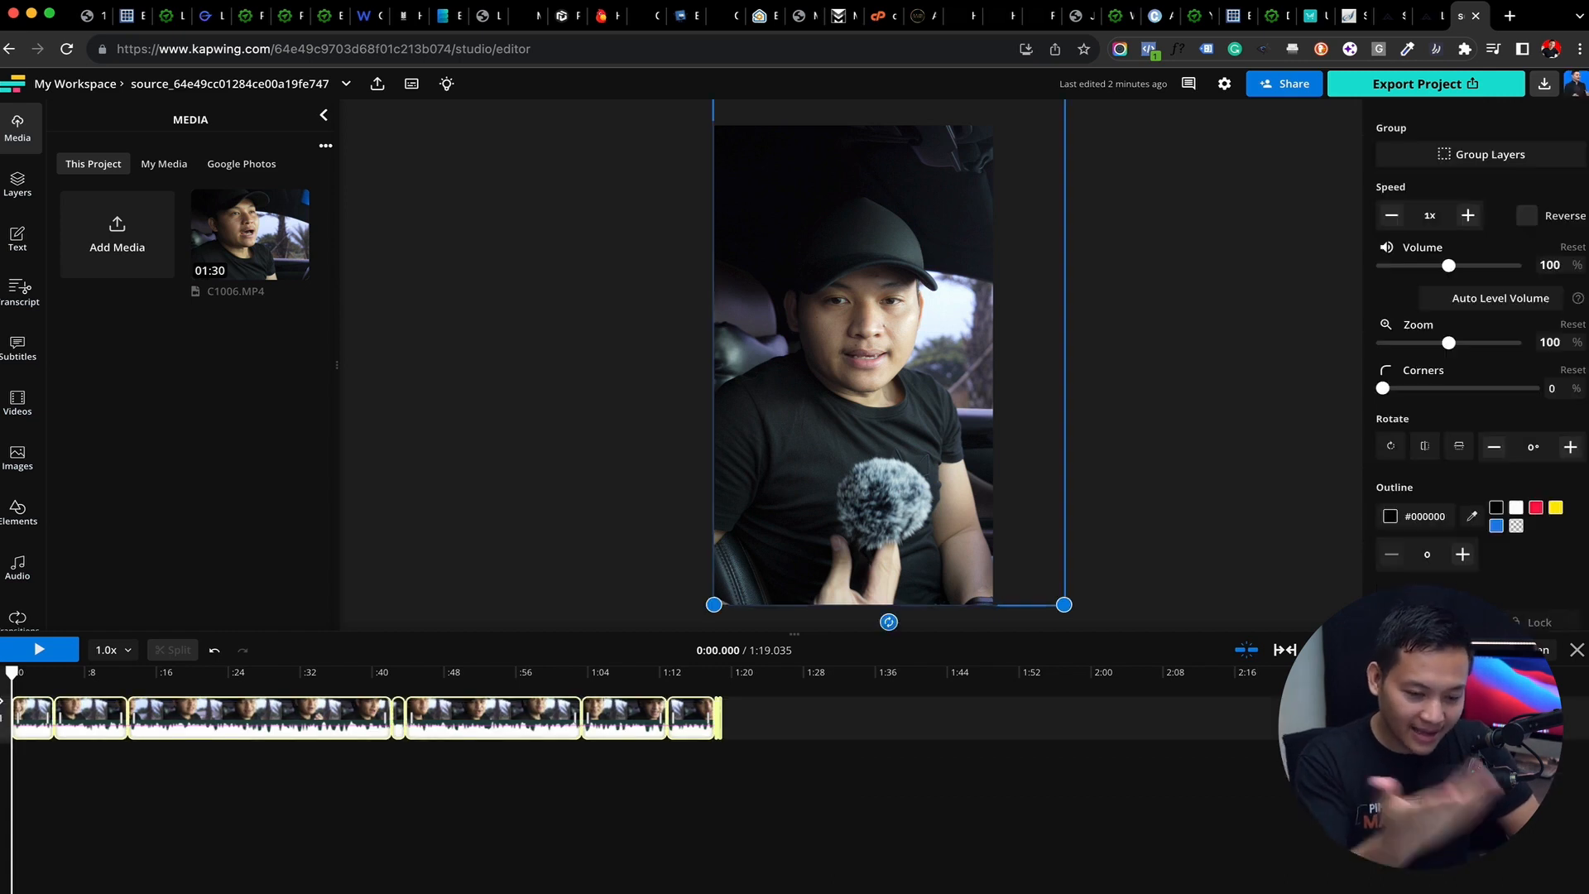
left_click(21, 352)
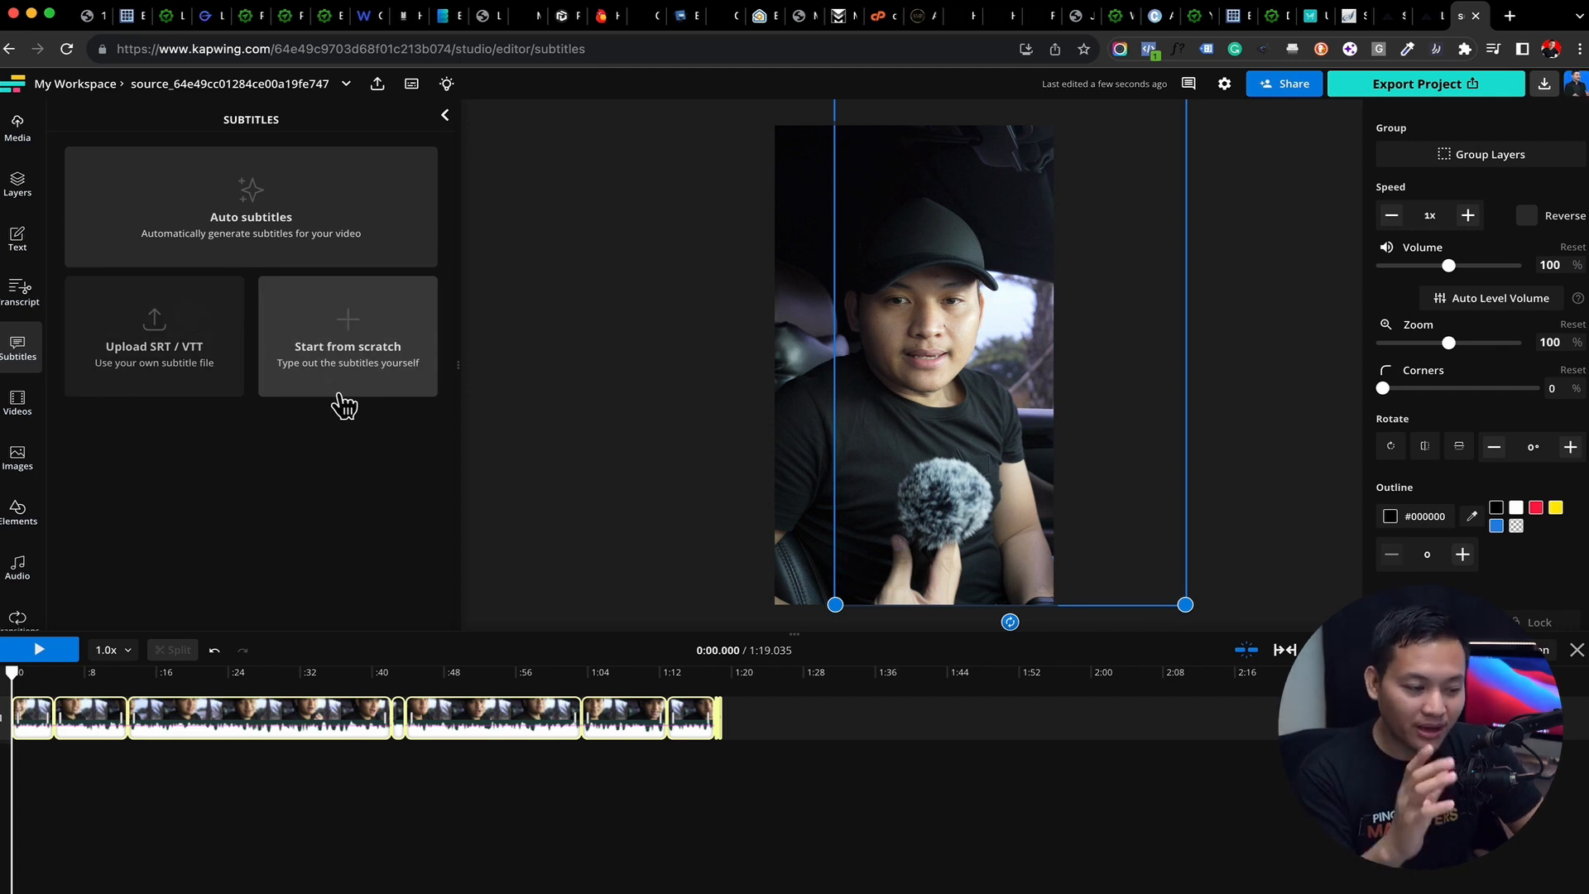
left_click(278, 221)
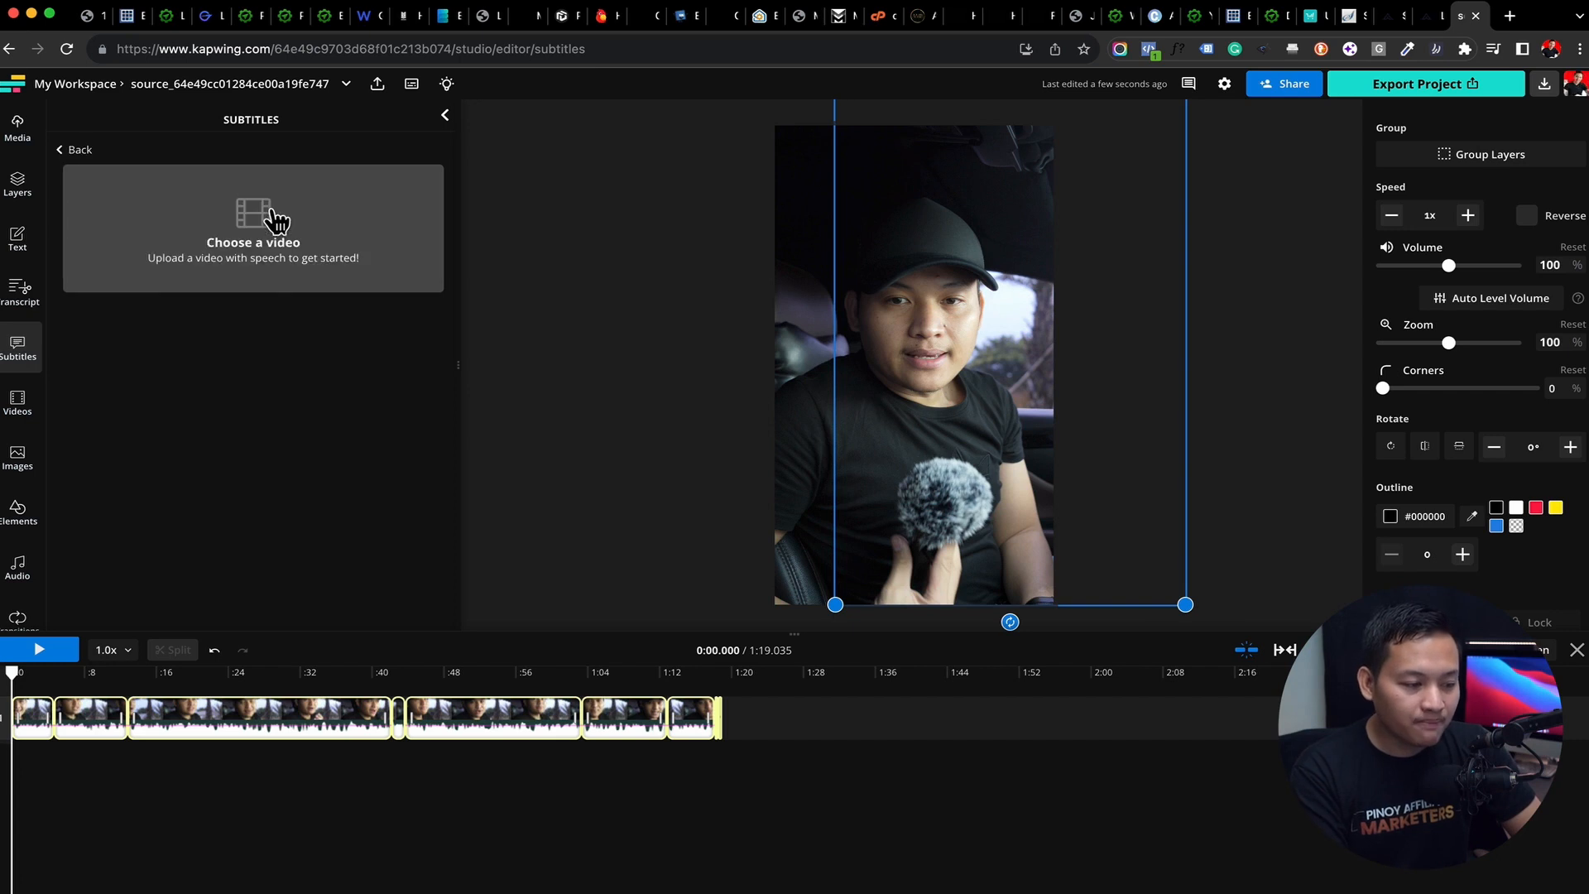
left_click(259, 259)
left_click(542, 330)
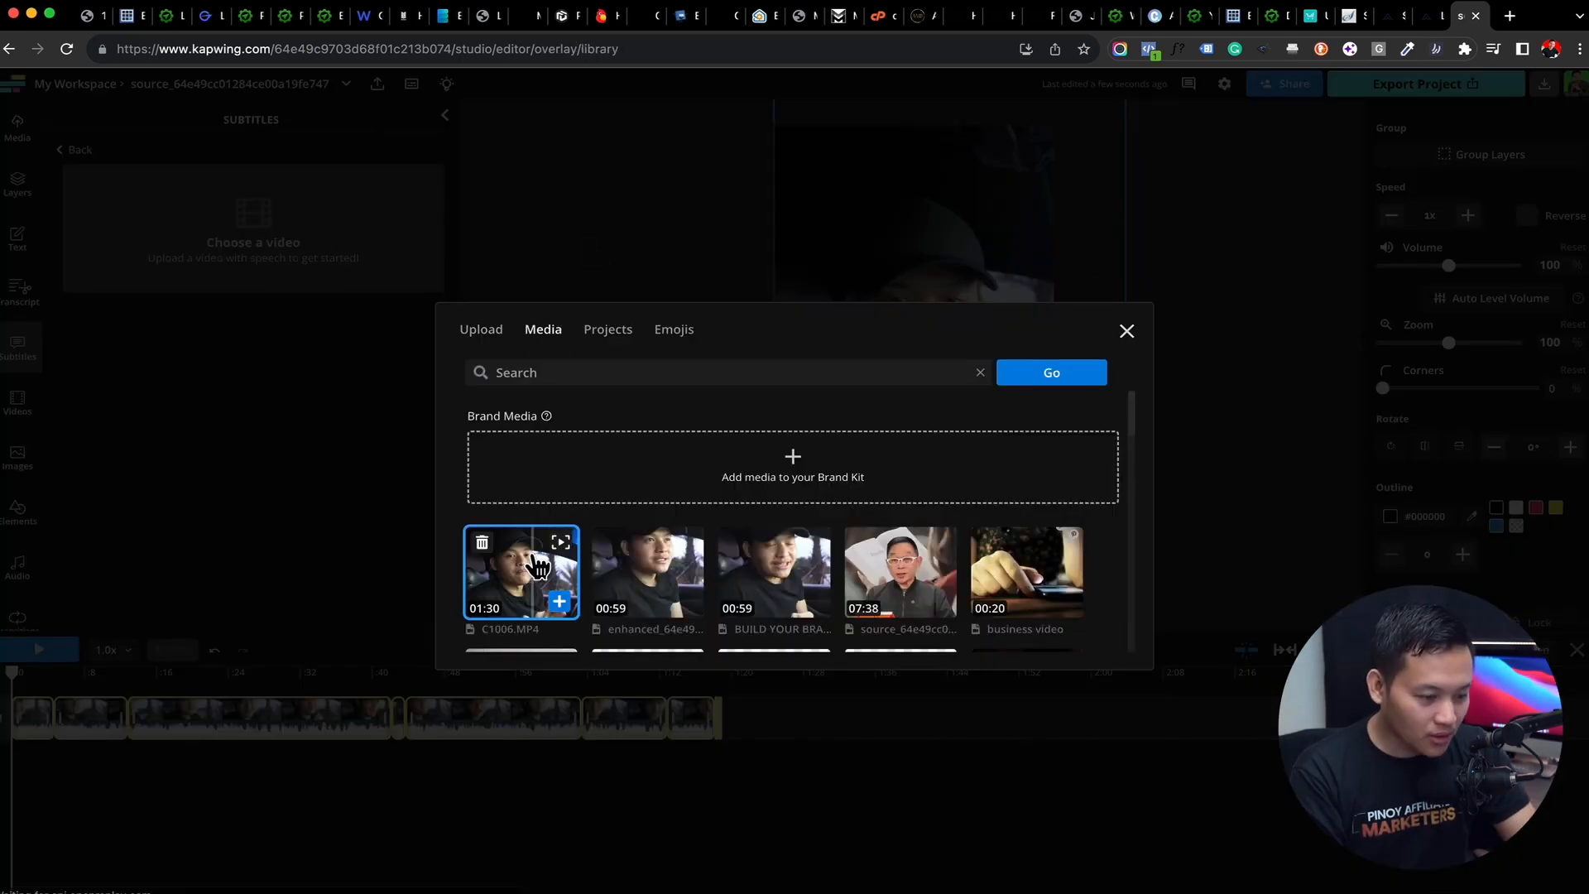
left_click(542, 575)
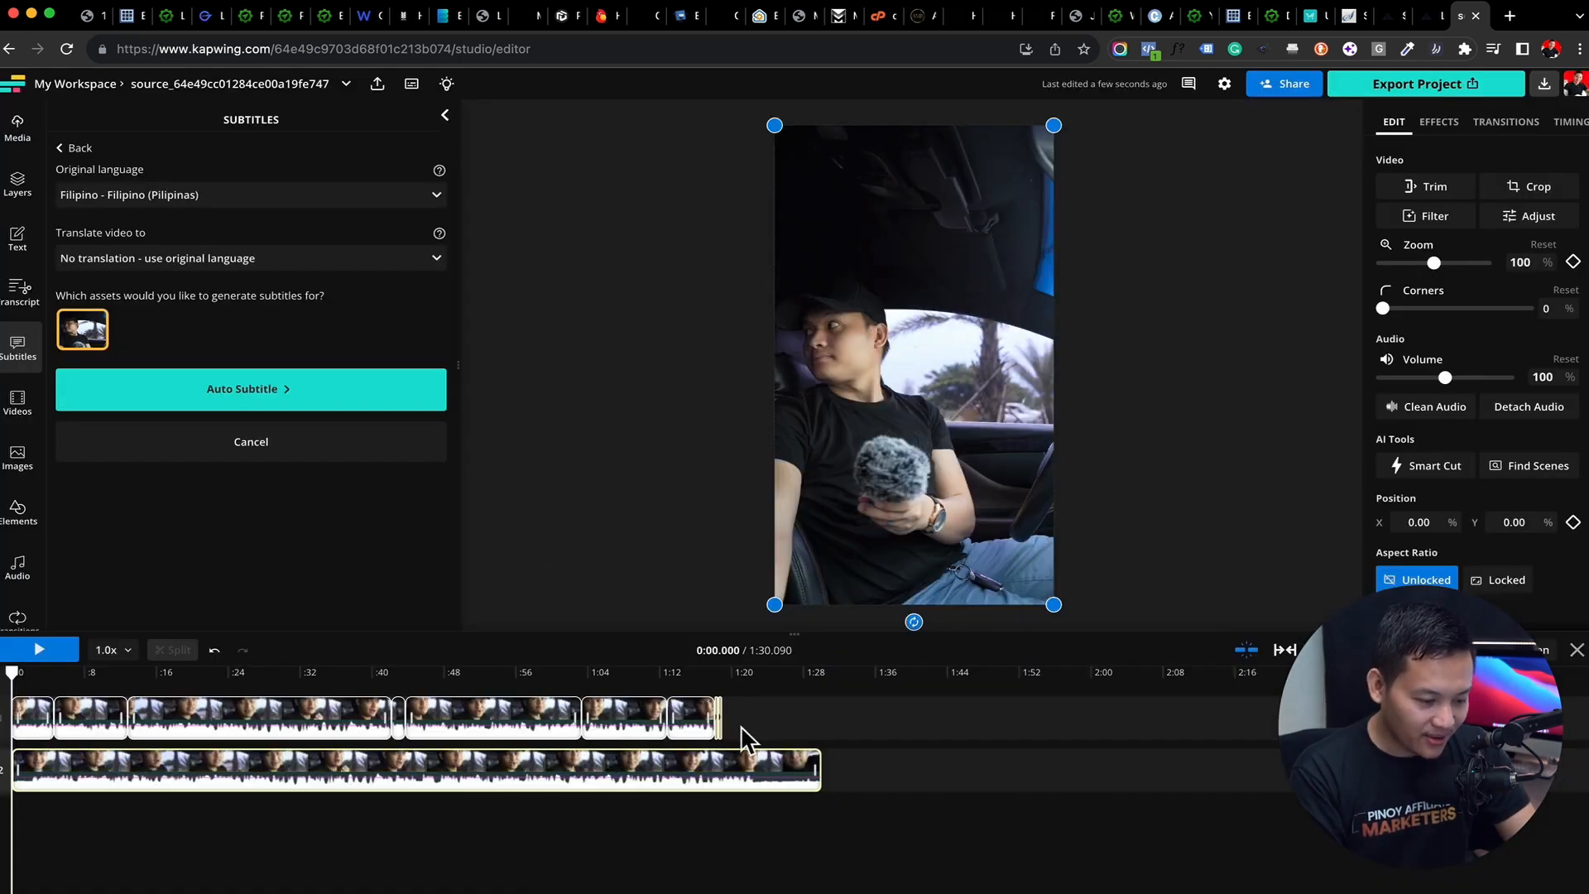
Delete all Smart Cut segments from the first track and select the full C1006.MP4 clip beneath it
left_click_drag(769, 727, 3, 727)
key("Delete")
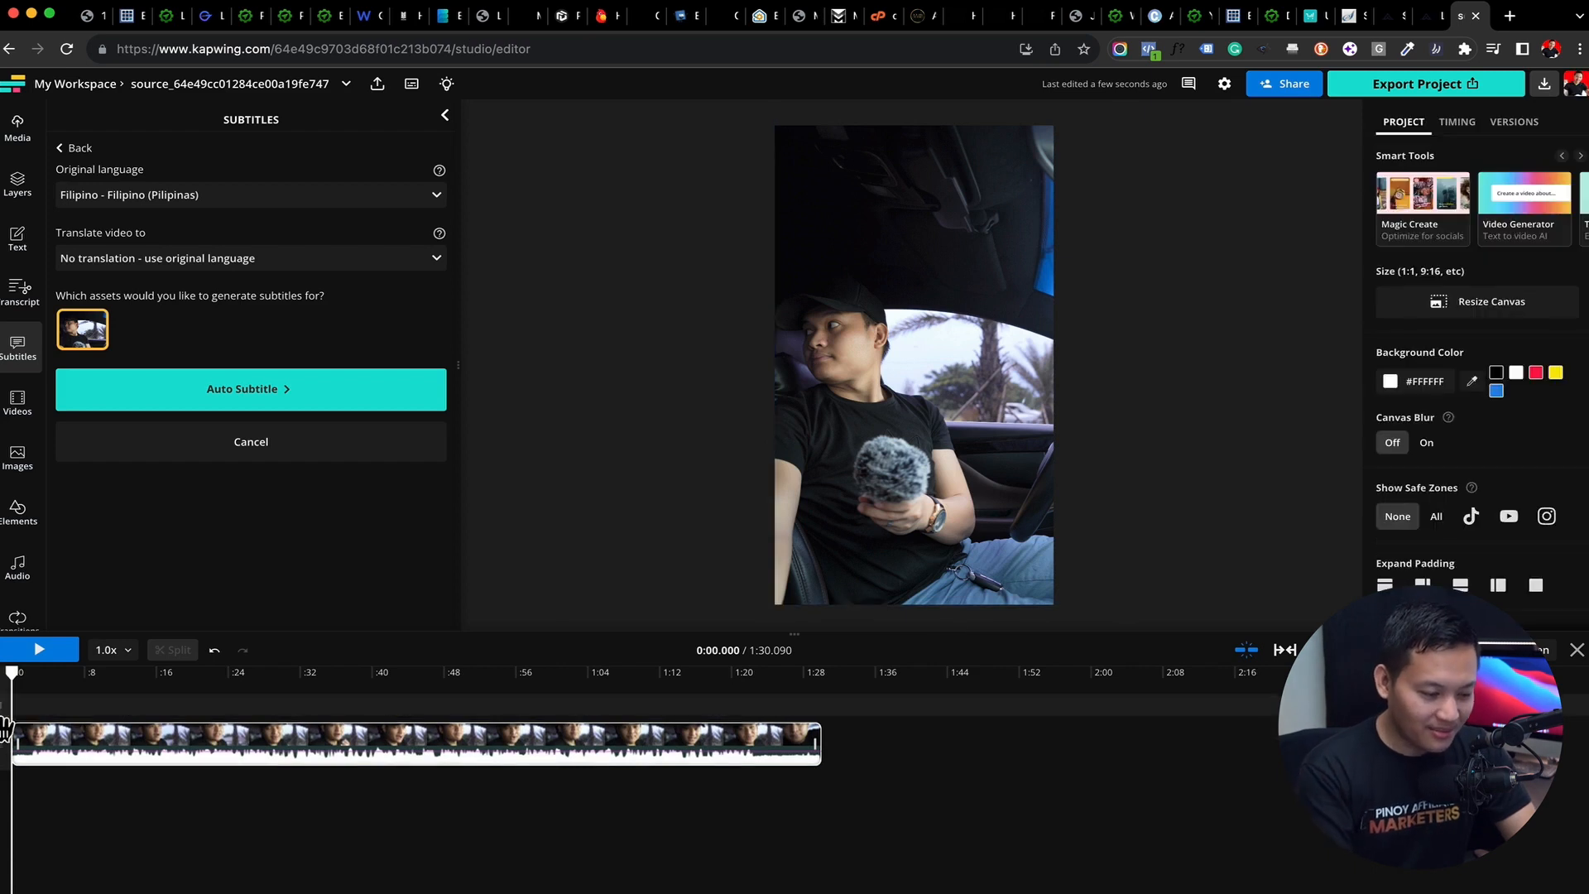
left_click(163, 753)
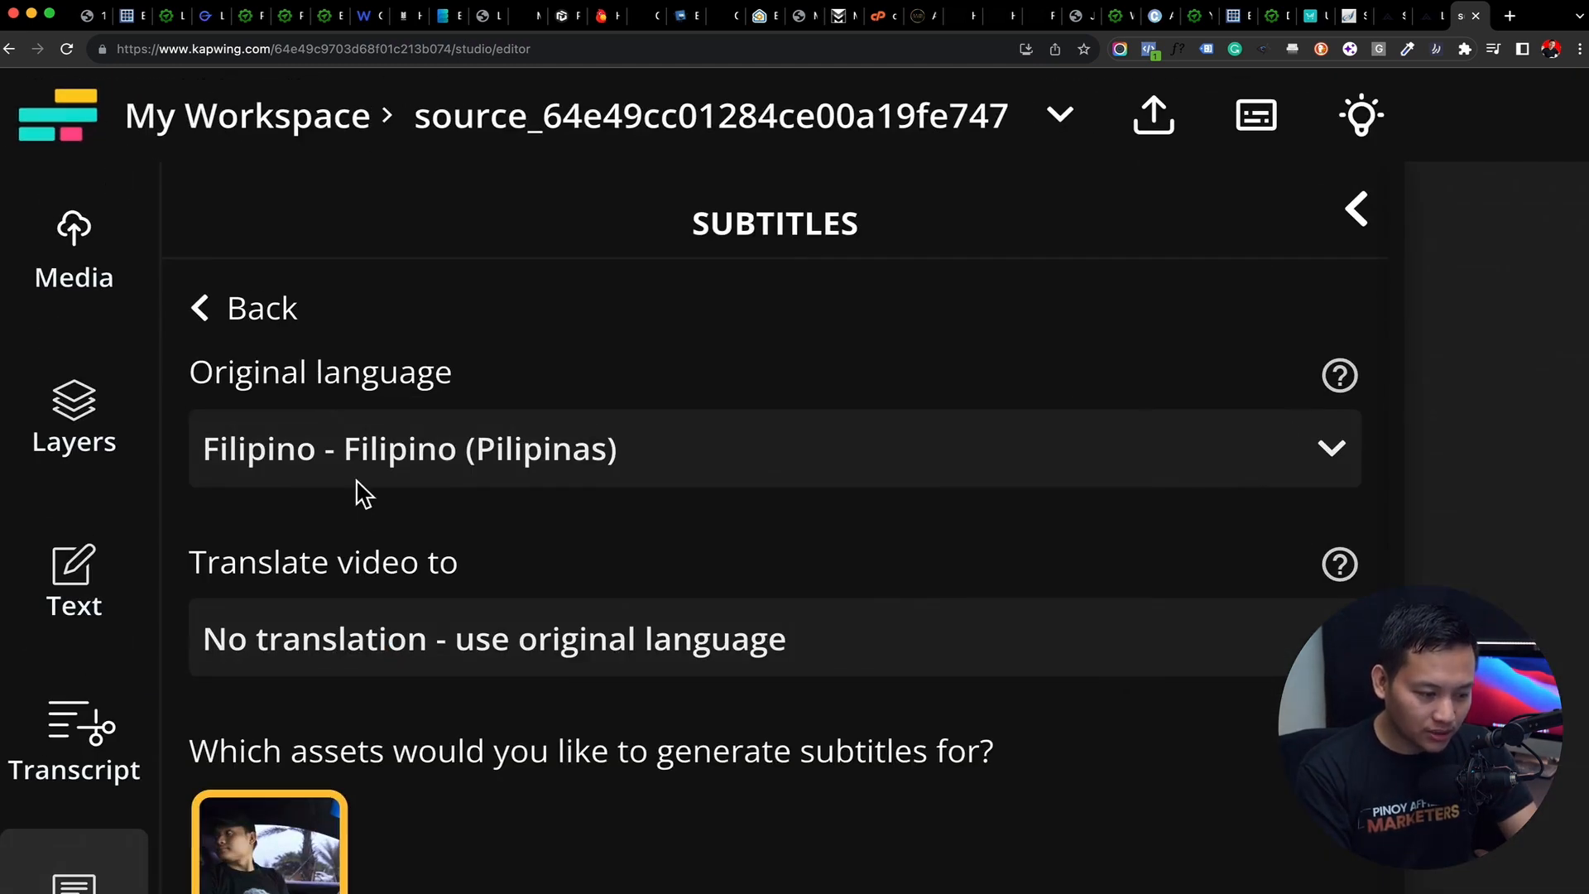
Generate automatic subtitles for the clip with Filipino (Pilipinas) as original language and no translation
left_click(113, 203)
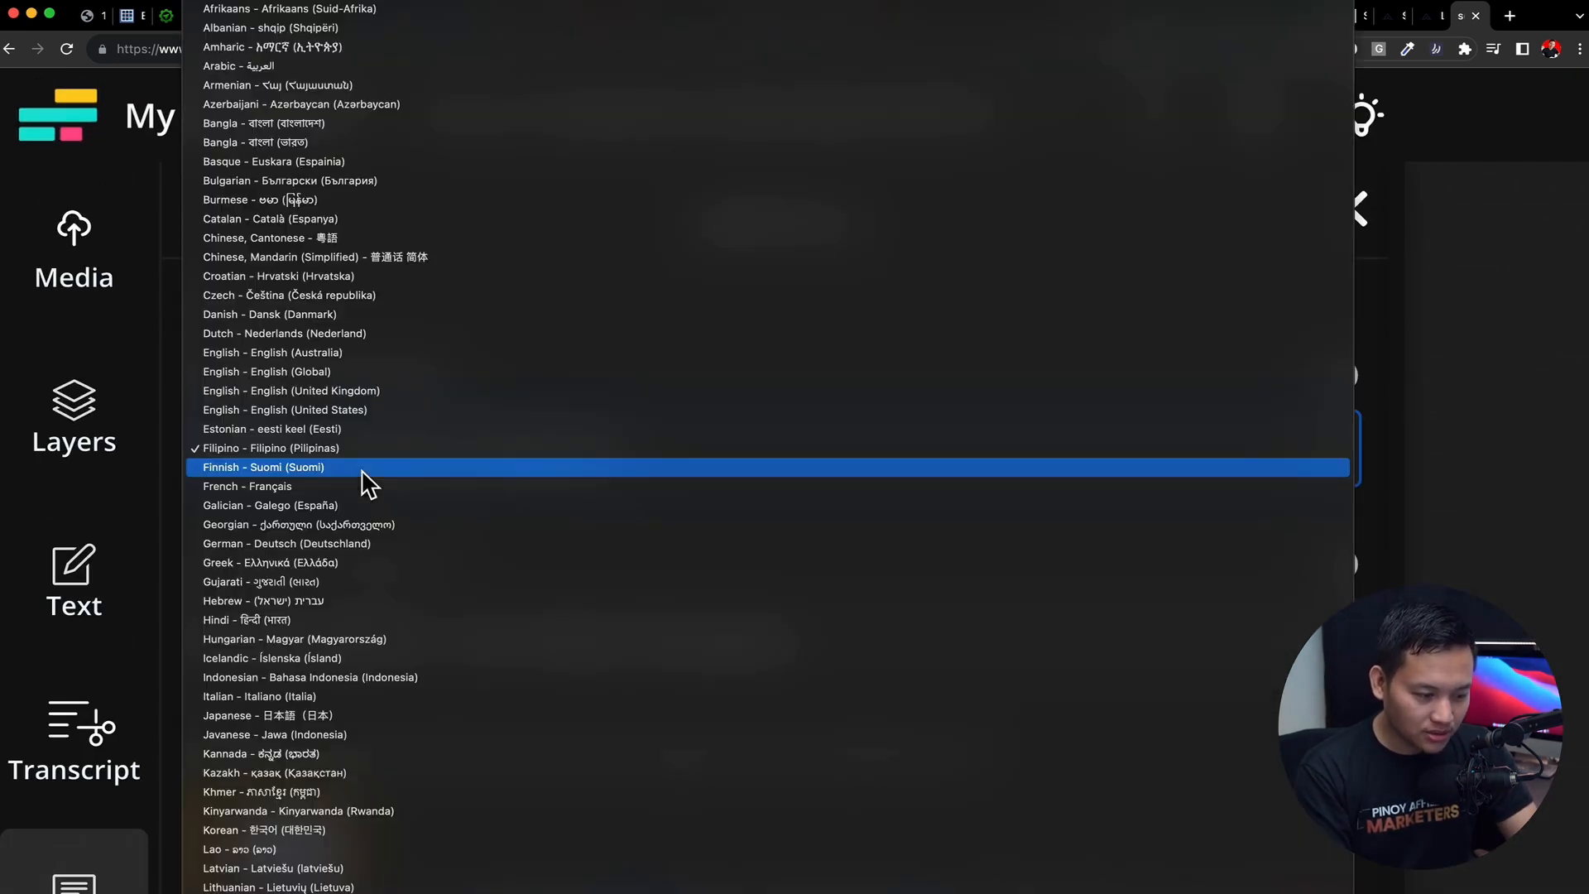
left_click(294, 451)
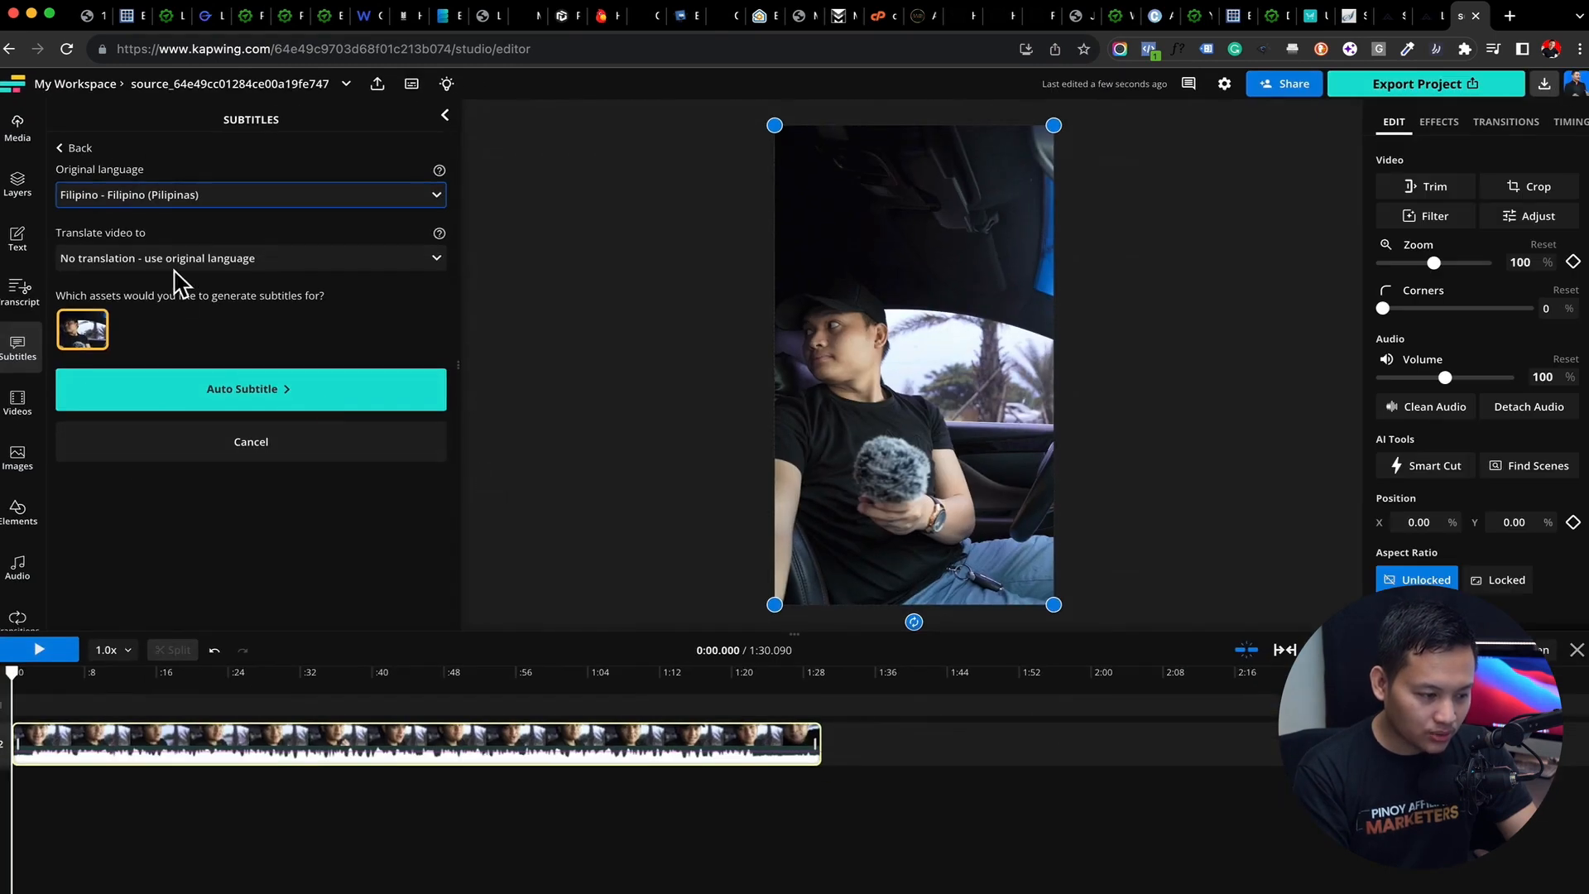
left_click(180, 276)
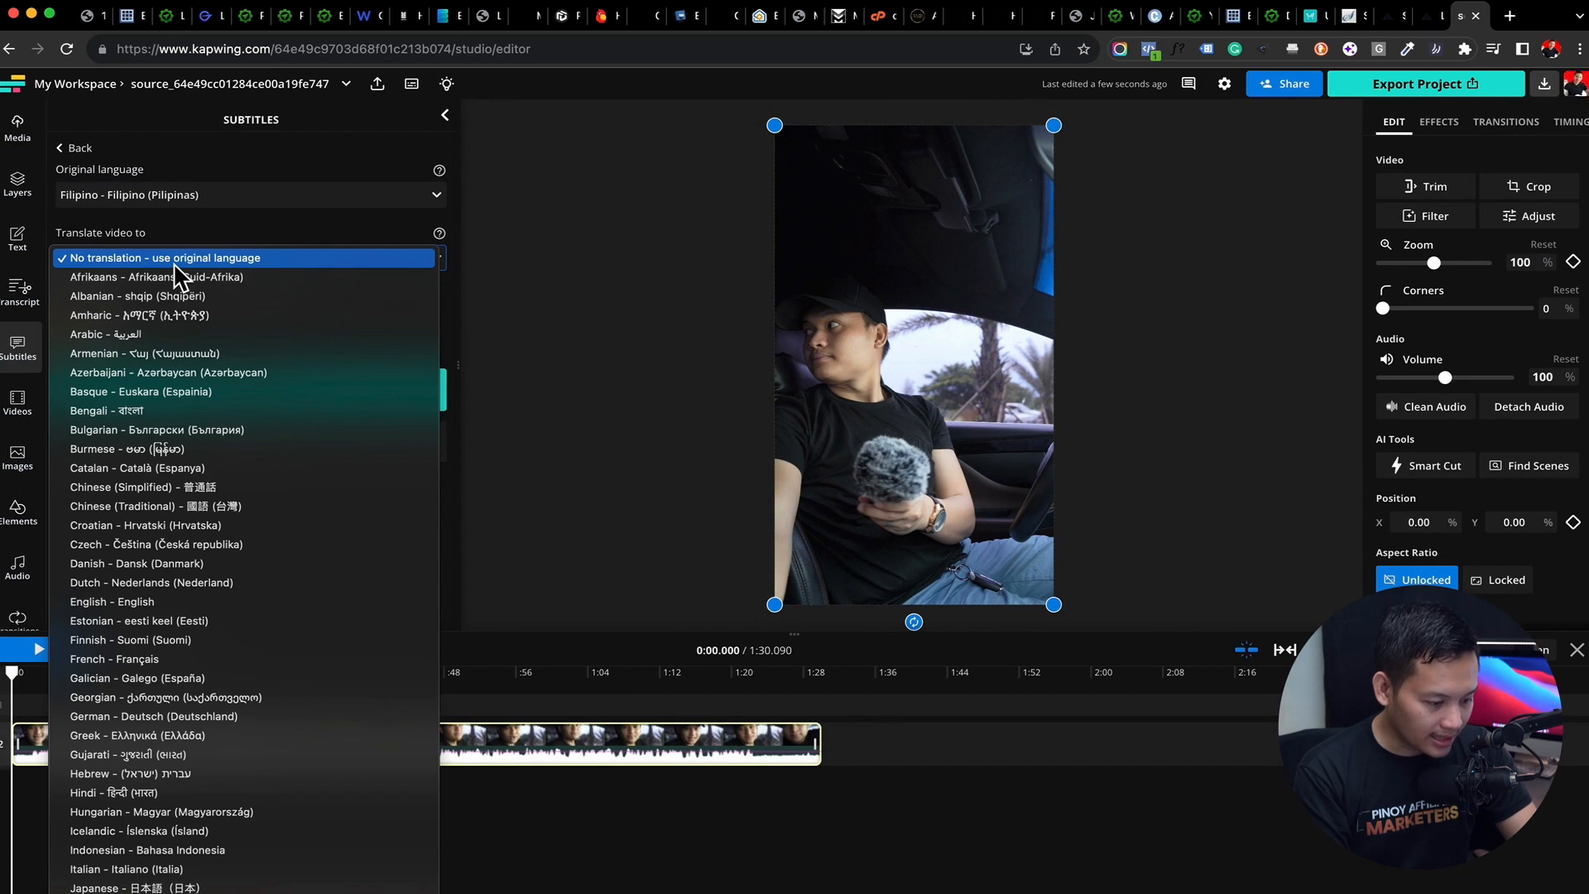
left_click(176, 263)
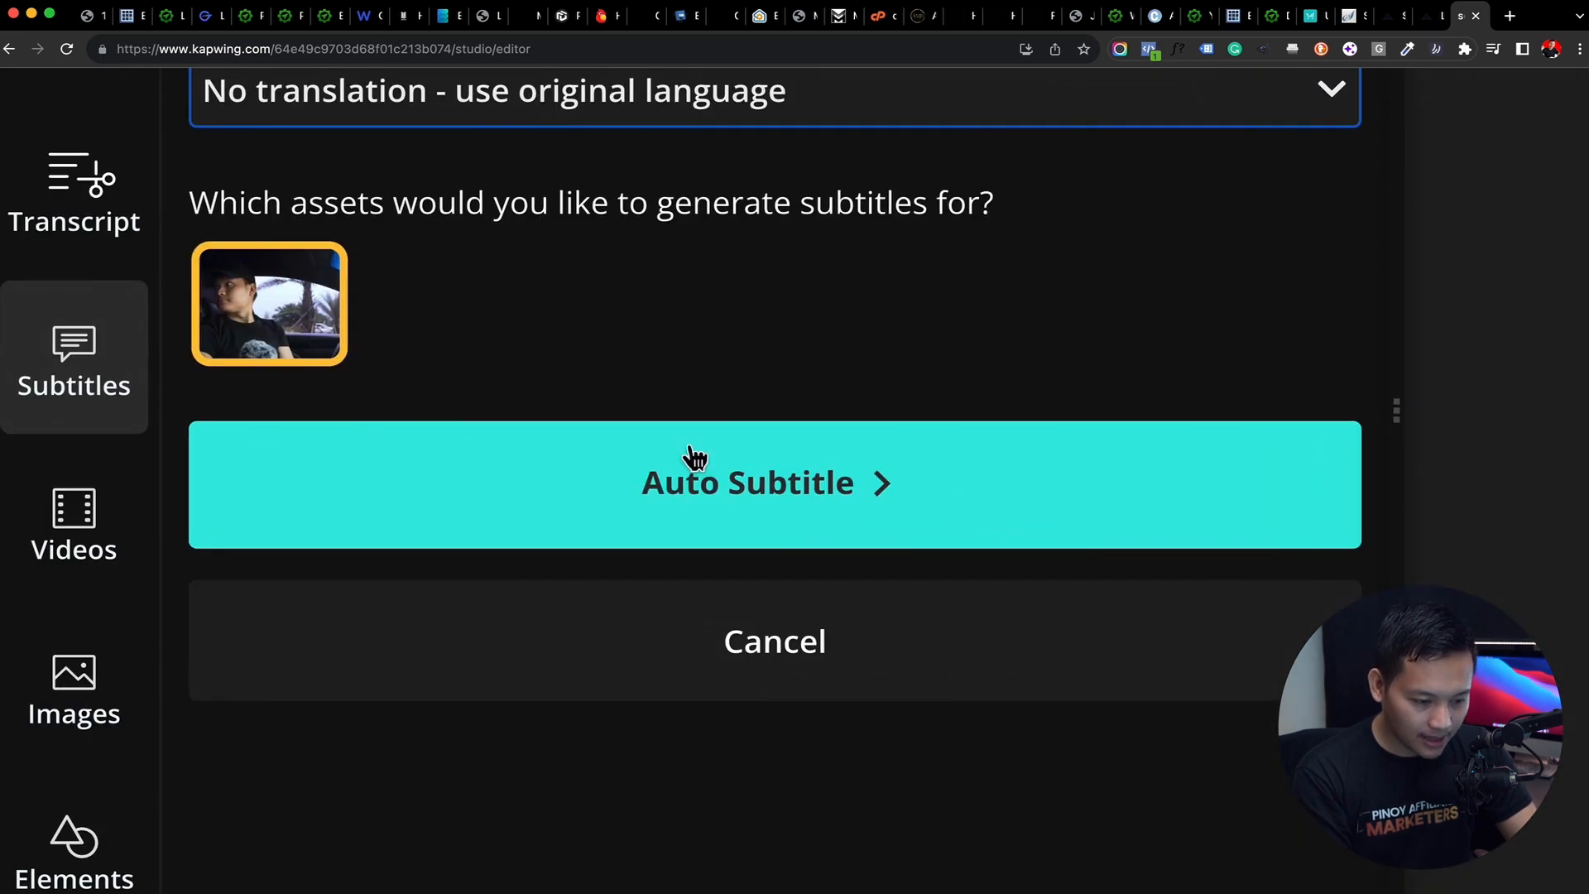
left_click(224, 389)
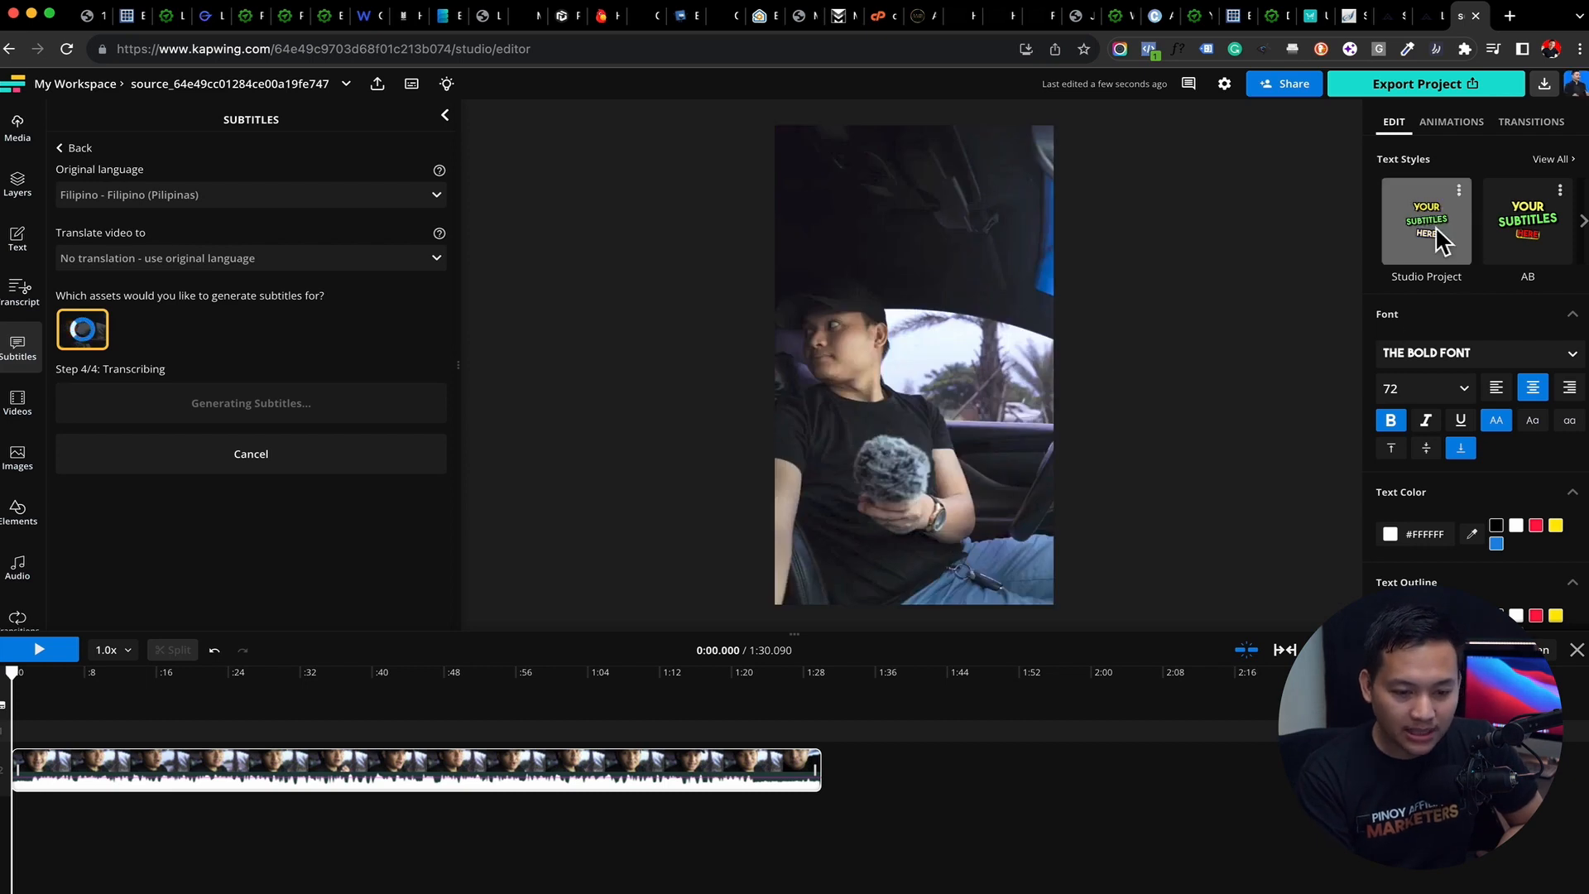
Browse the full list of subtitle text styles while the subtitles are being generated
left_click(1551, 161)
scroll(1469, 428, "down", 3)
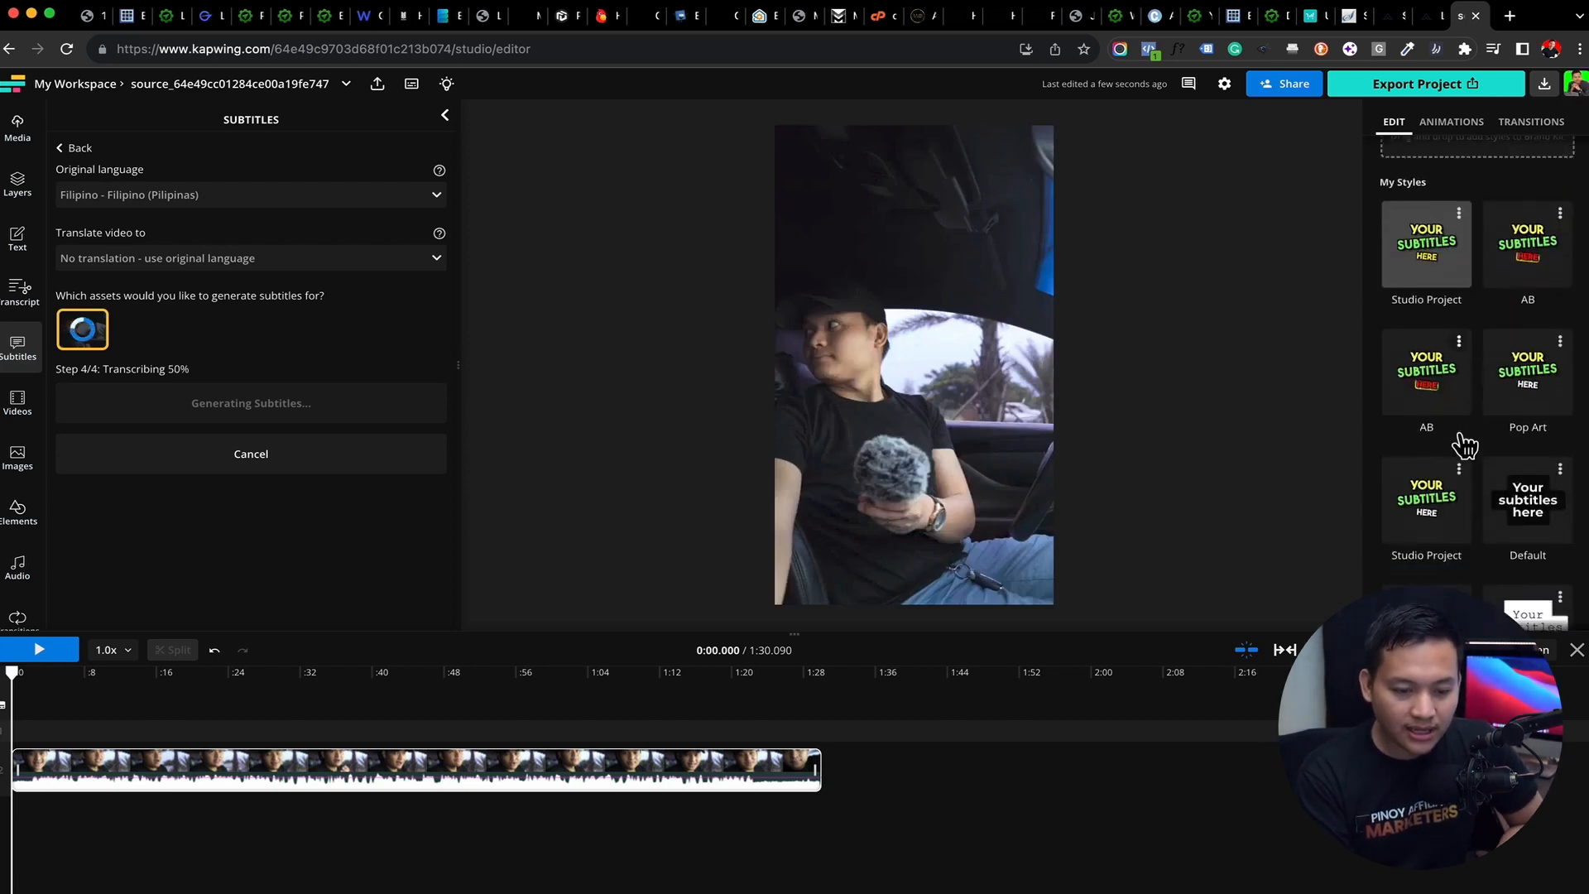
scroll(1464, 445, "down", 5)
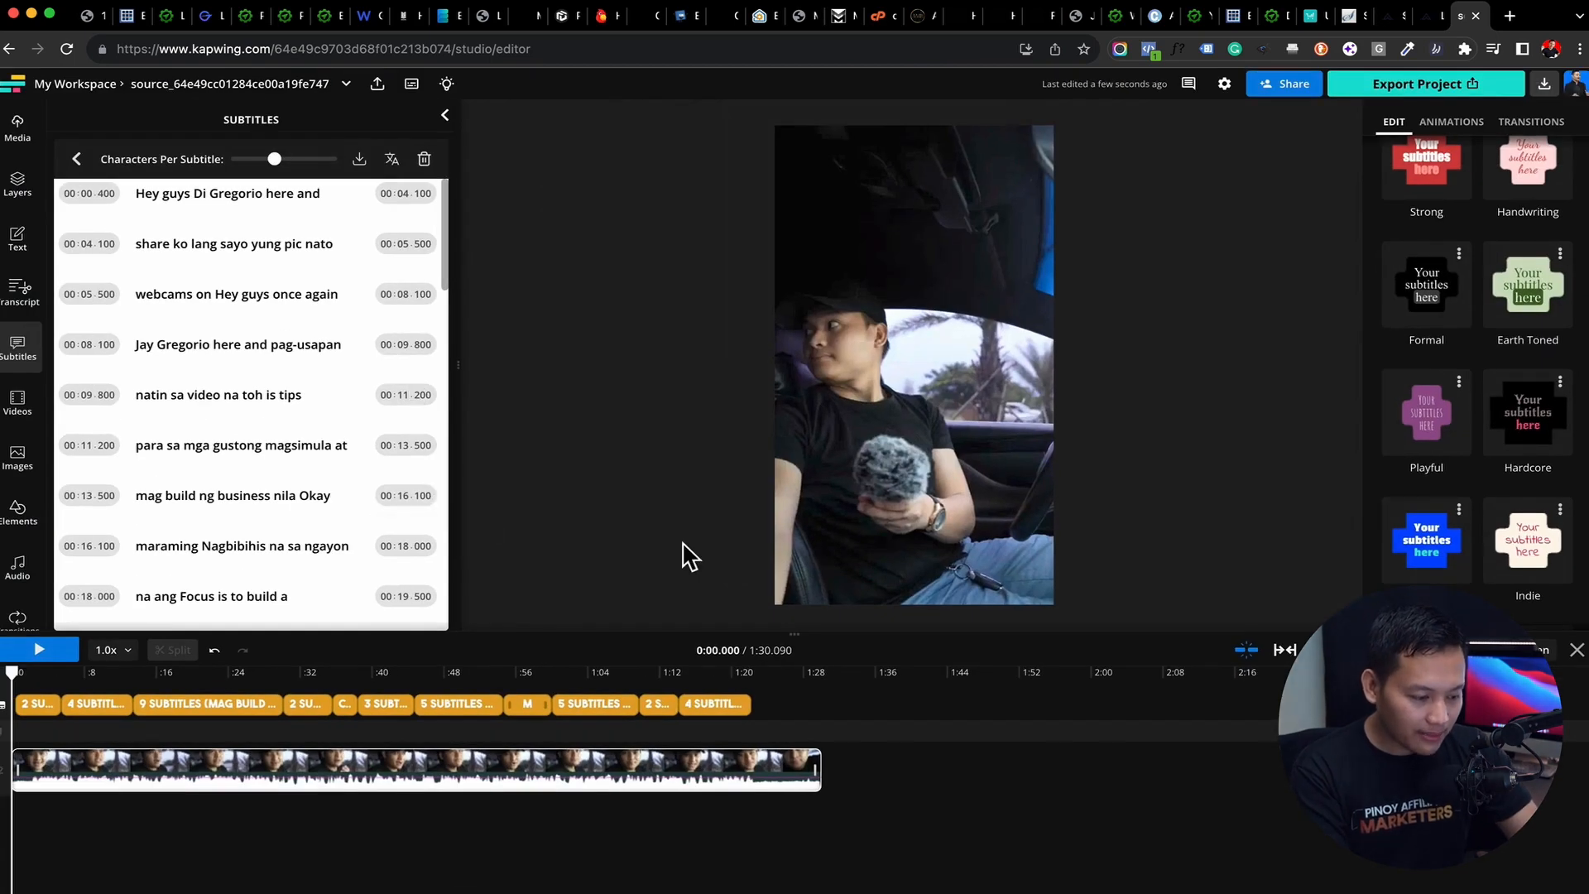
Play the opening and replace the misheard "Di" in the first subtitle line with the speaker's first name
key("space")
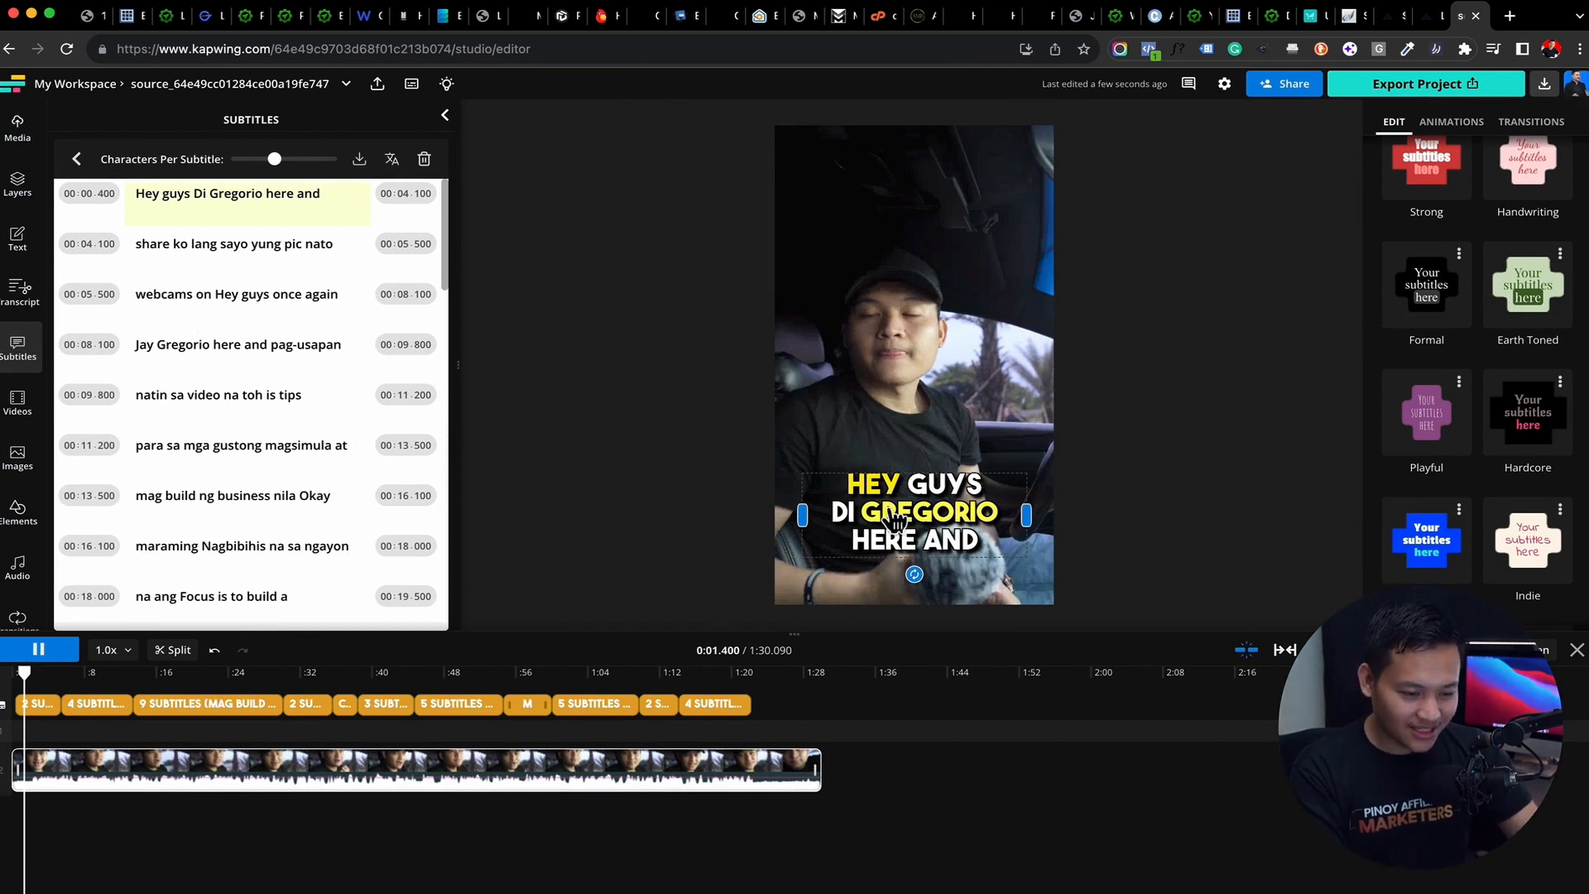
double_click(199, 194)
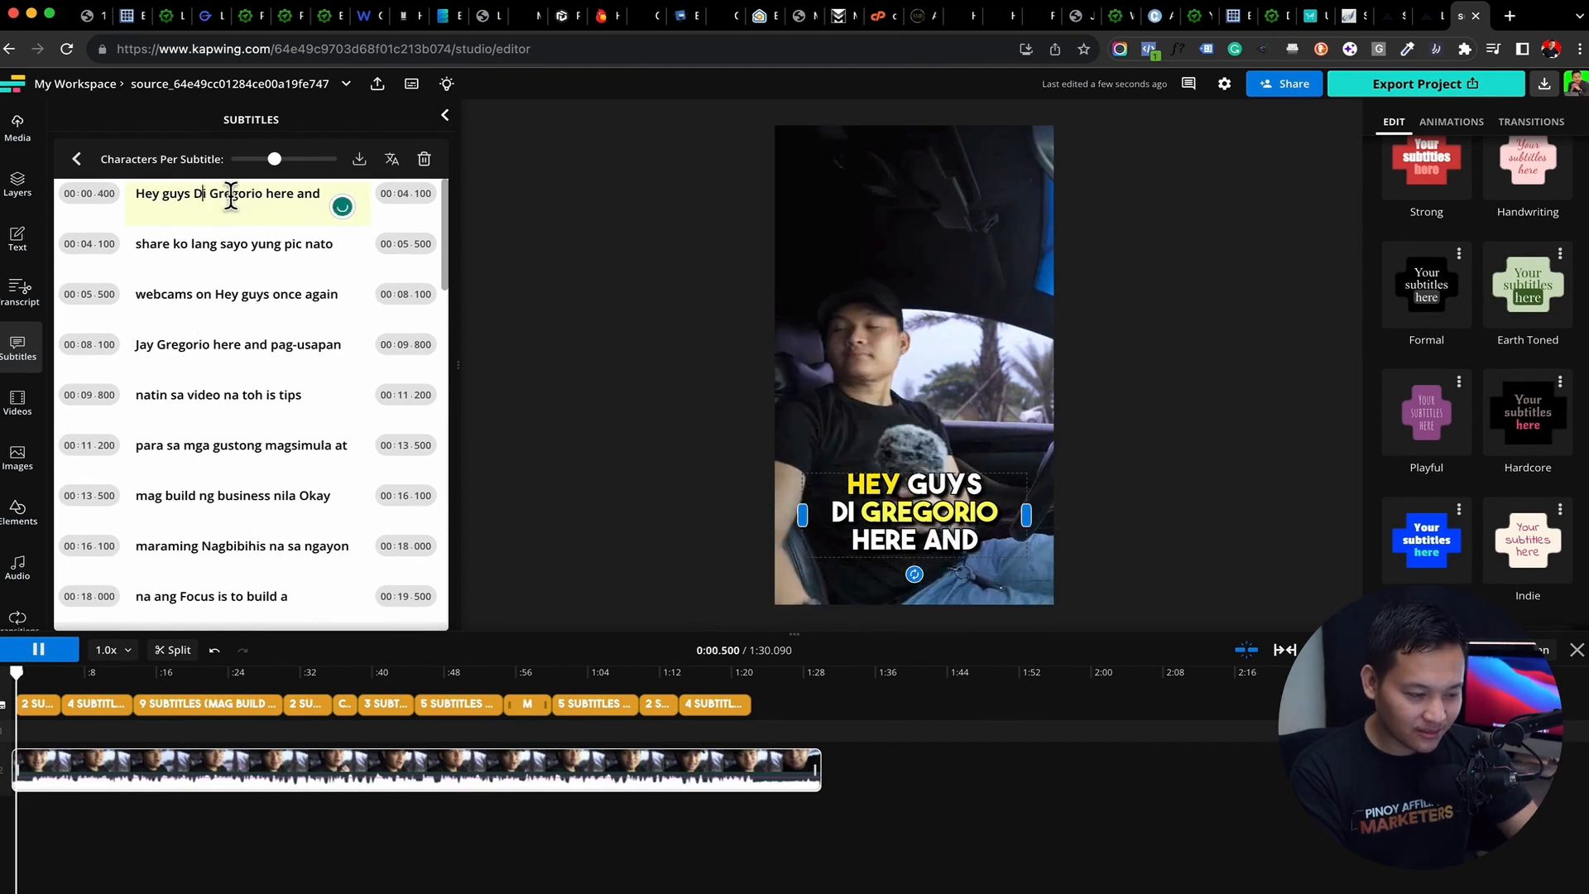
type("Jay")
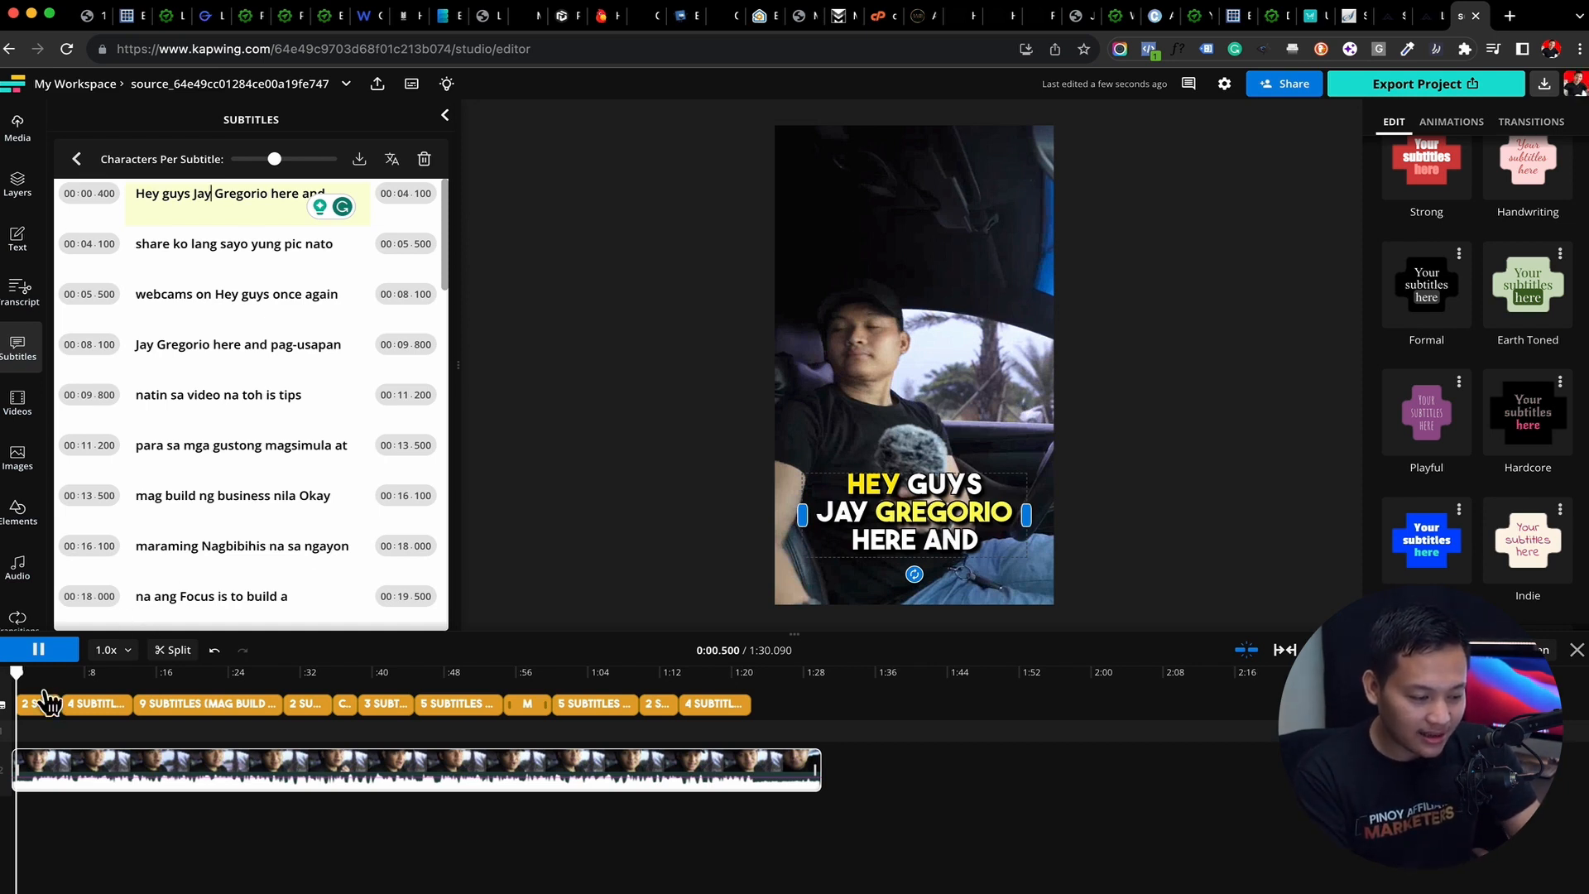
Scrub the timeline to about 0:12, 0:47 and 0:58, then back to about 0:10, to review the animated subtitles
left_click_drag(16, 673, 116, 678)
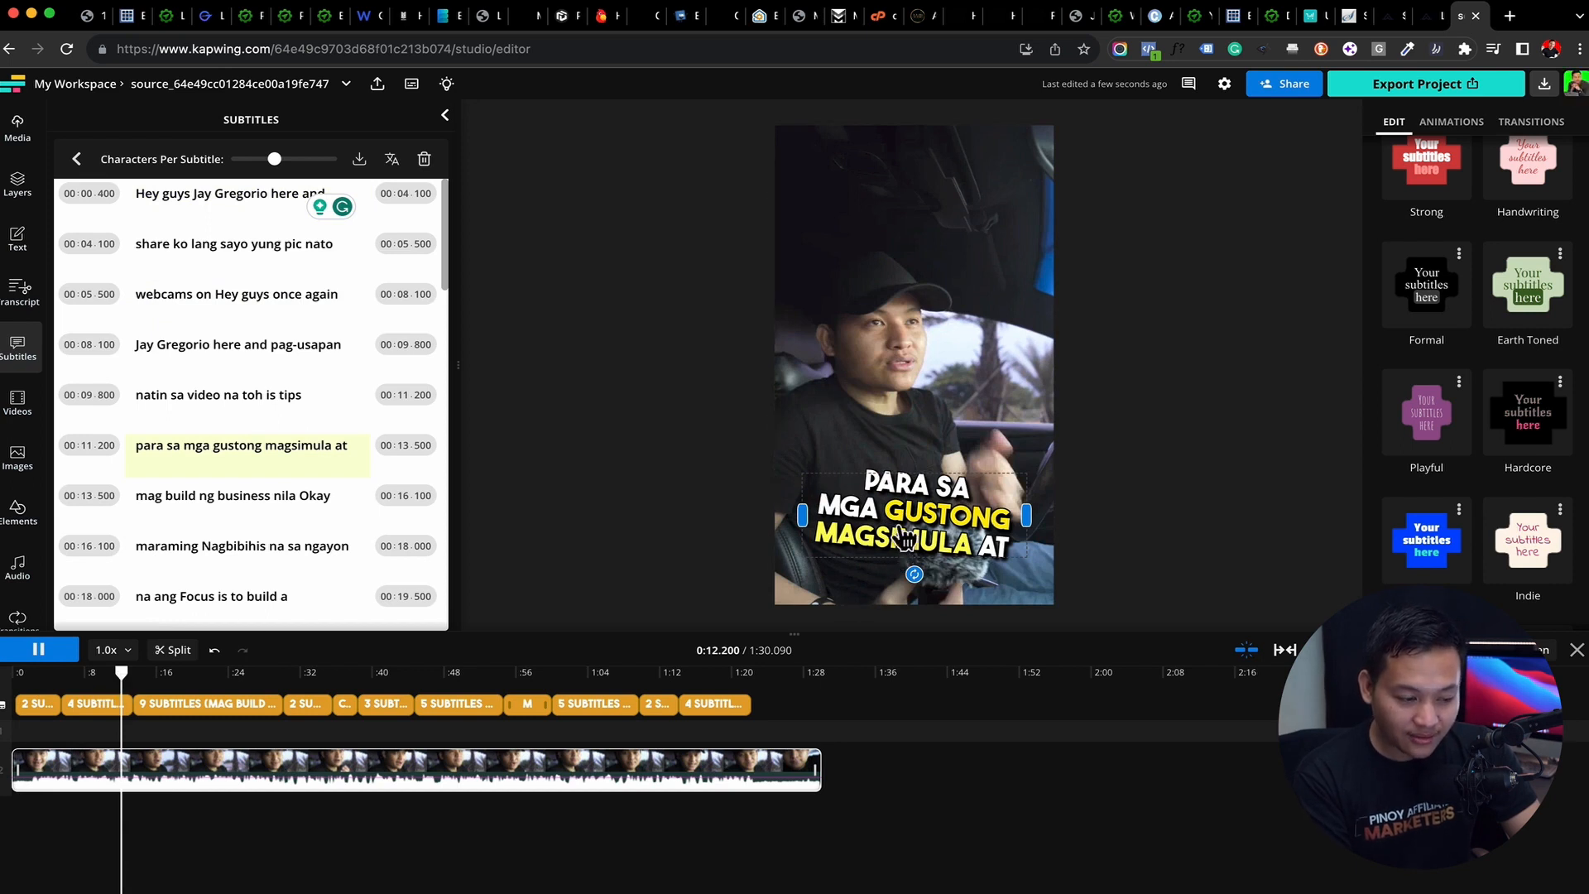
left_click_drag(124, 672, 437, 672)
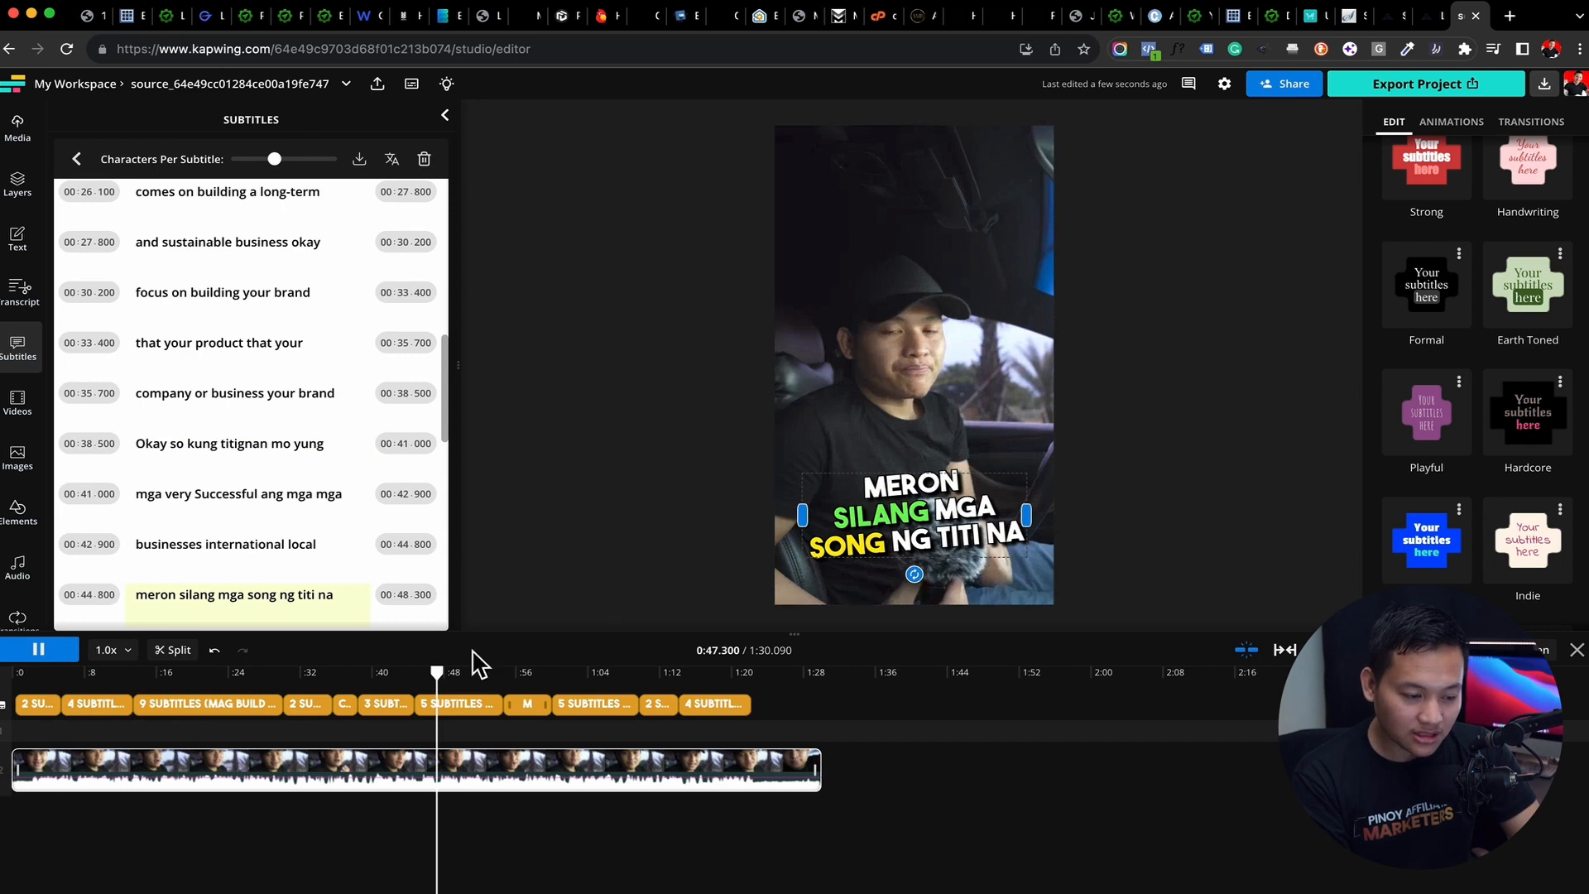
left_click_drag(431, 672, 534, 672)
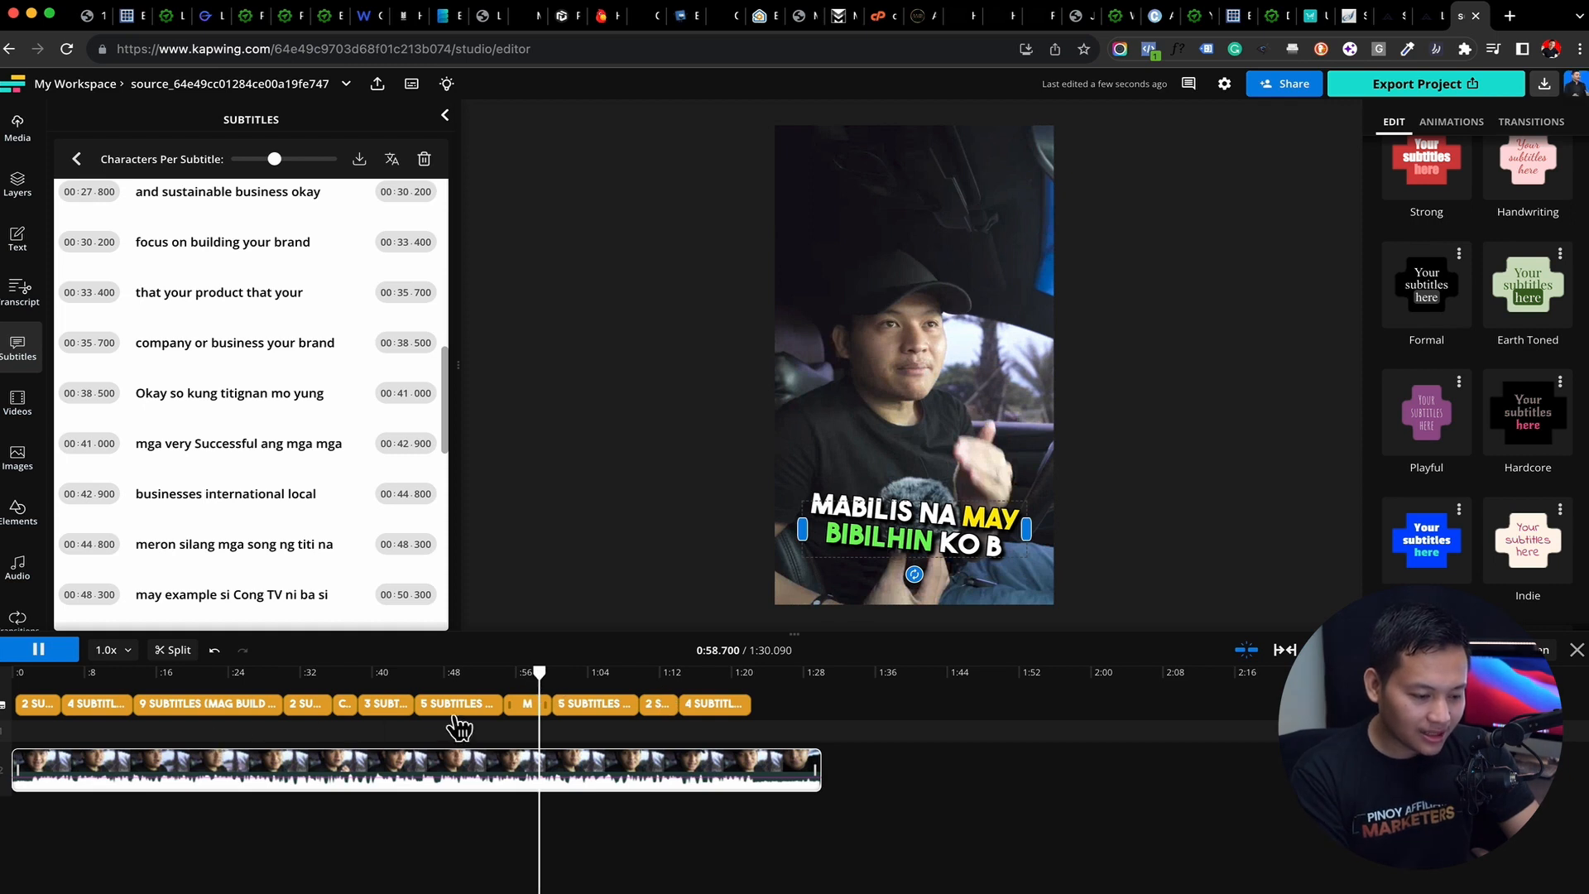
left_click_drag(534, 669, 106, 683)
Apply the AB style beside Studio Project to the subtitles and preview it between about 0:03 and 0:08
scroll(1478, 262, "up", 10)
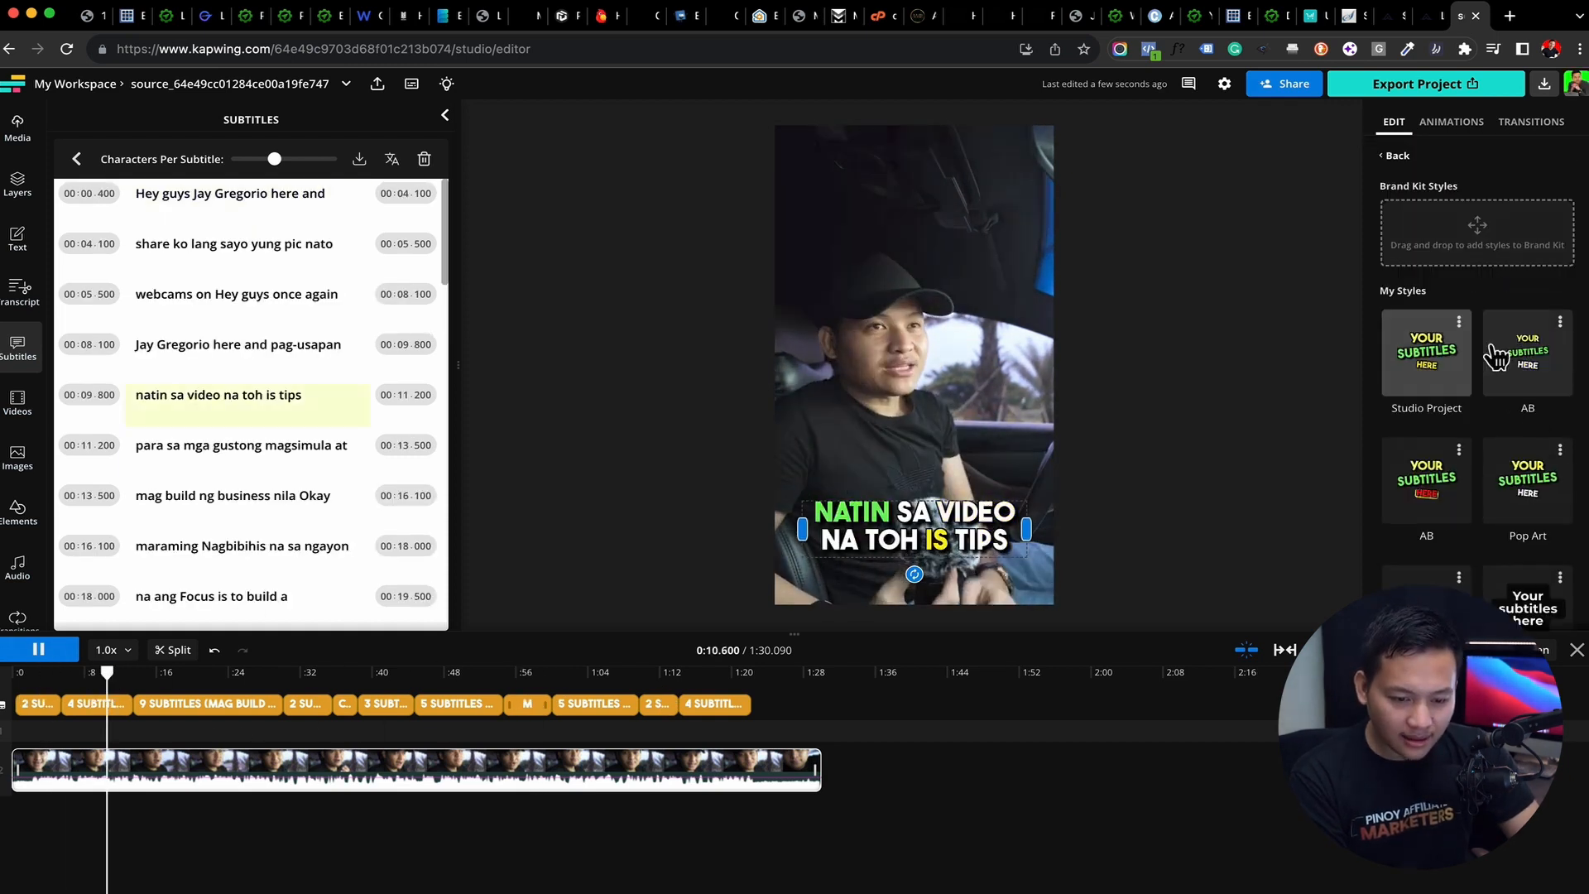
left_click(1511, 378)
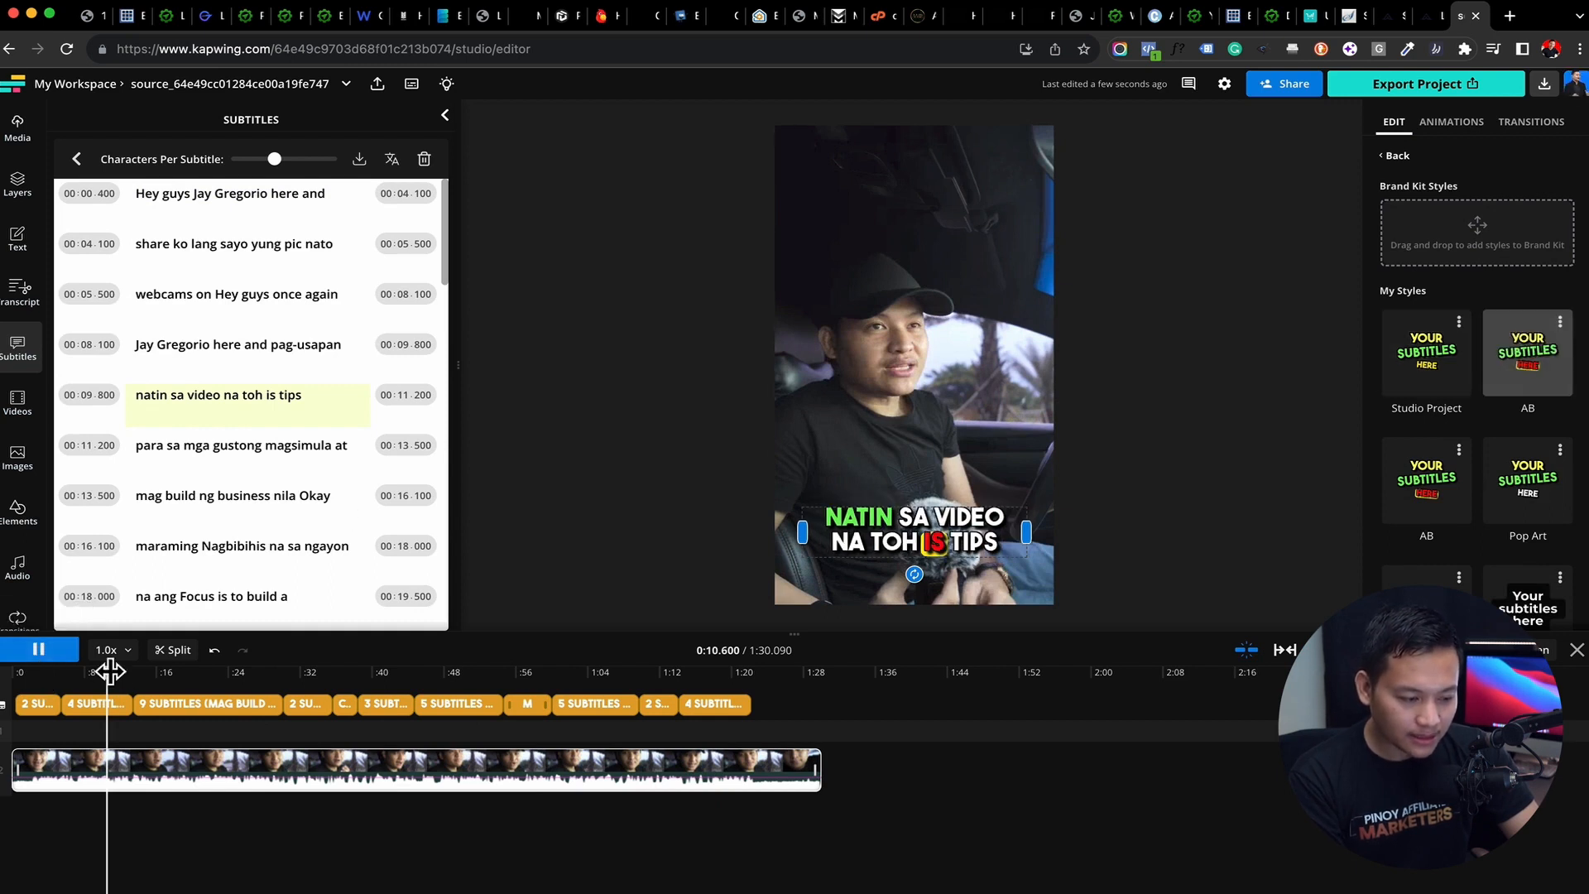
left_click_drag(107, 672, 42, 670)
left_click(75, 652)
left_click(73, 660)
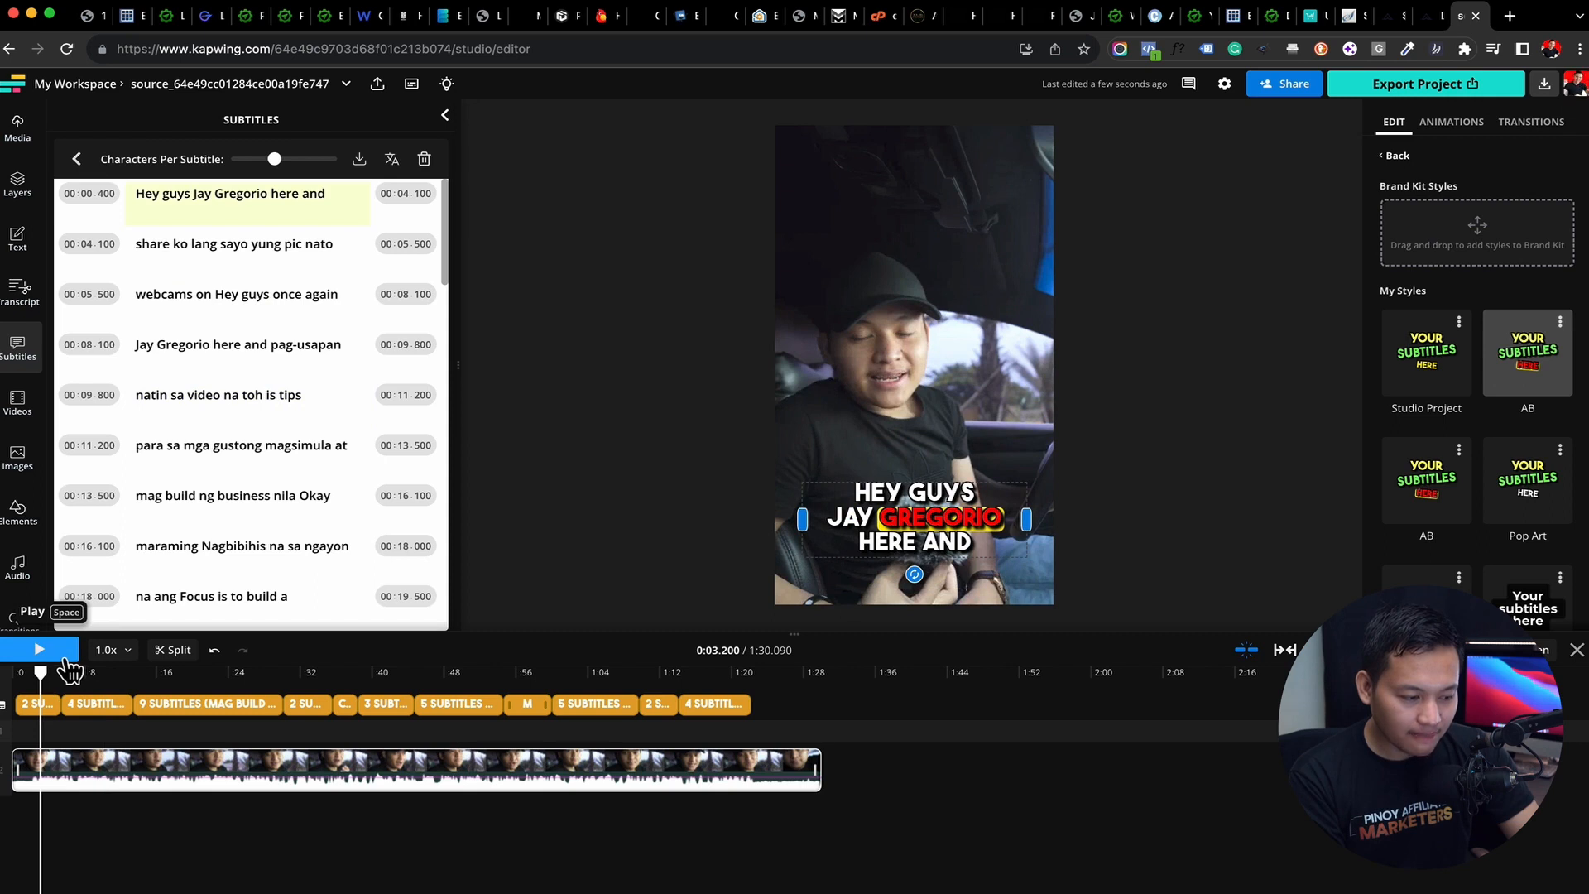
left_click(70, 661)
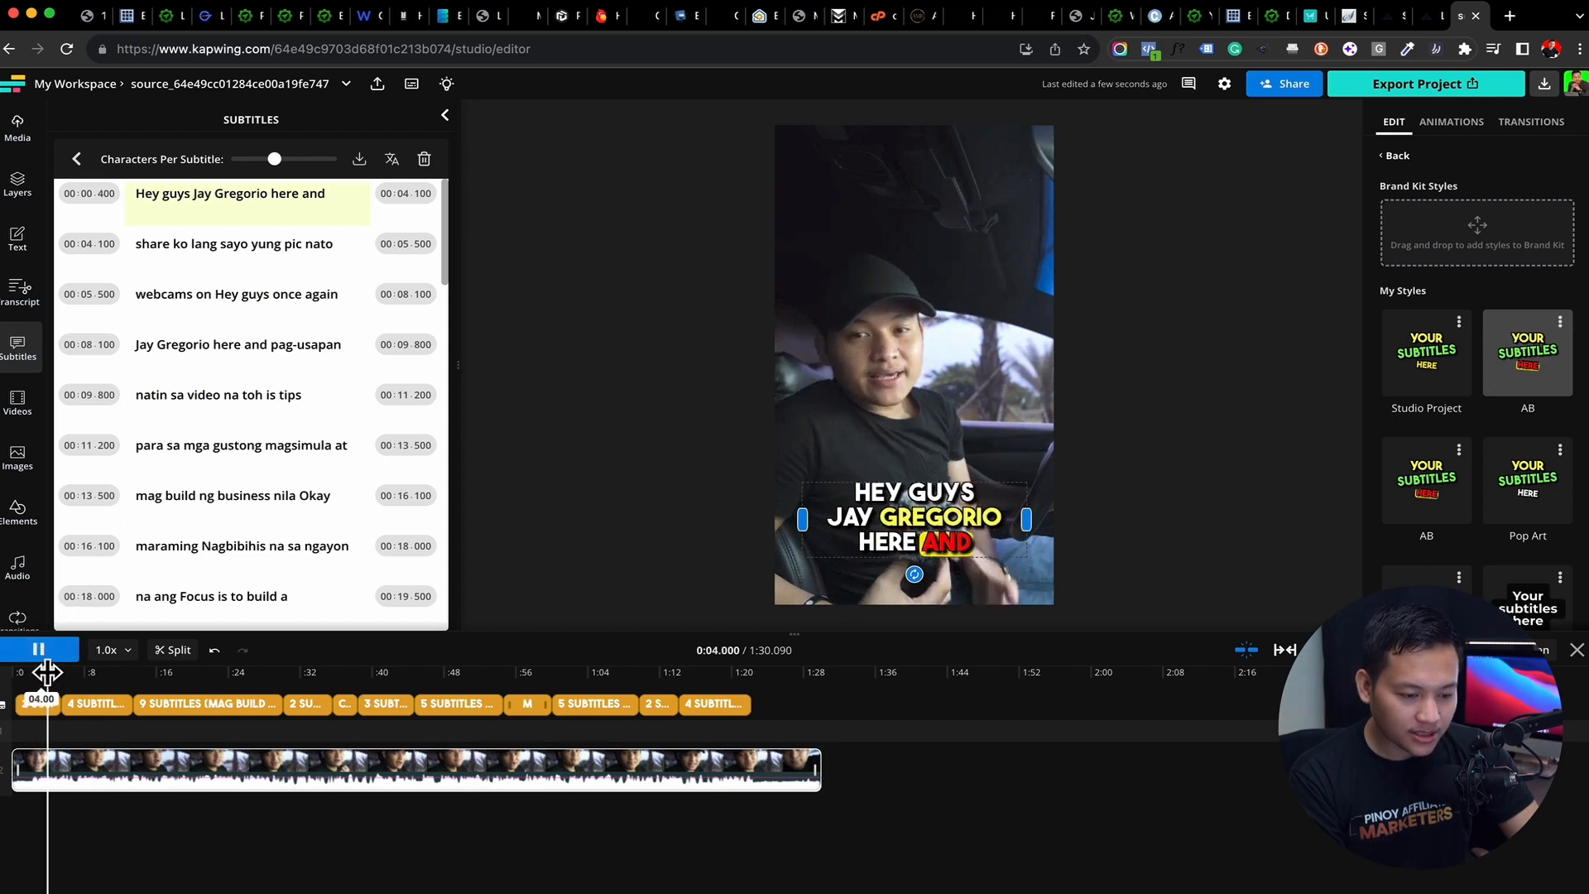
left_click_drag(46, 672, 84, 676)
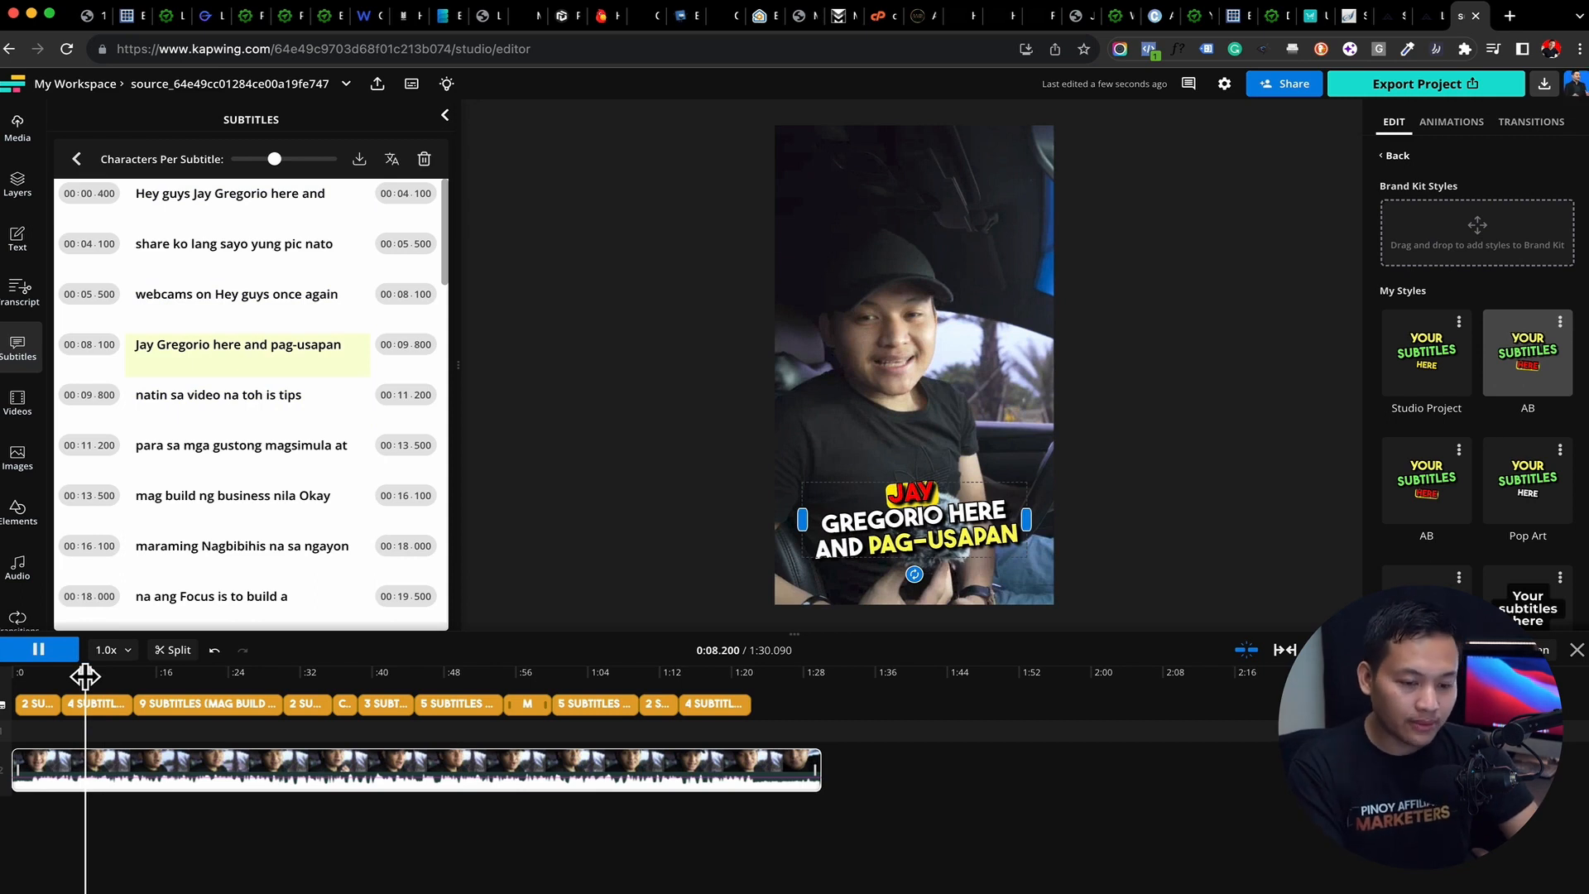
Look through the remaining subtitle styles and the options of the applied AB style
scroll(1479, 488, "down", 5)
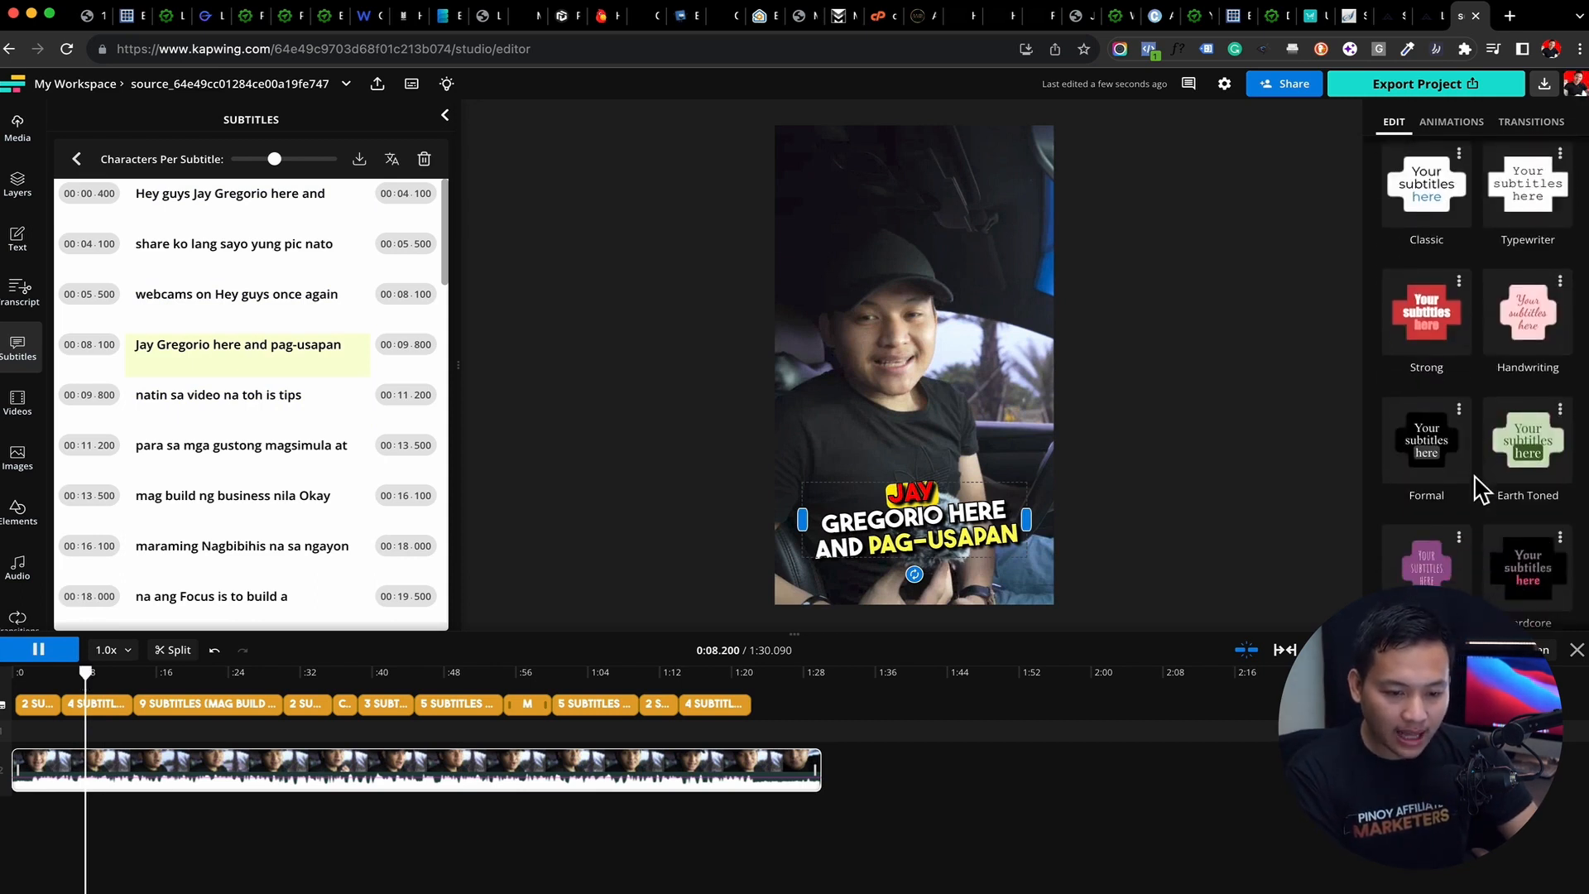
scroll(1480, 488, "up", 5)
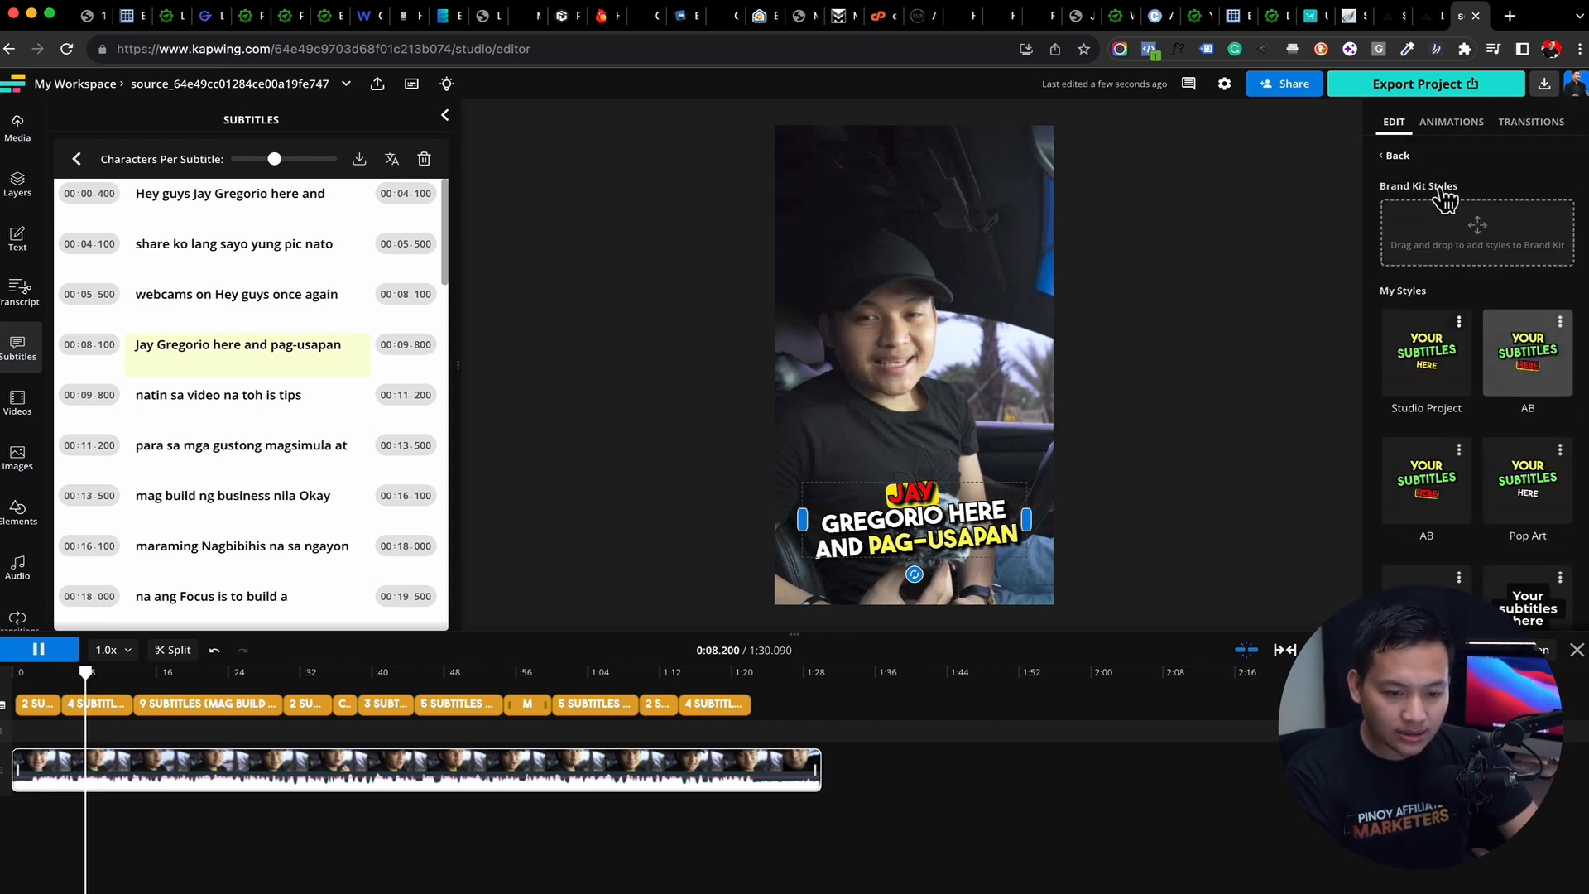
left_click(1561, 322)
left_click(1521, 251)
scroll(1495, 341, "down", 10)
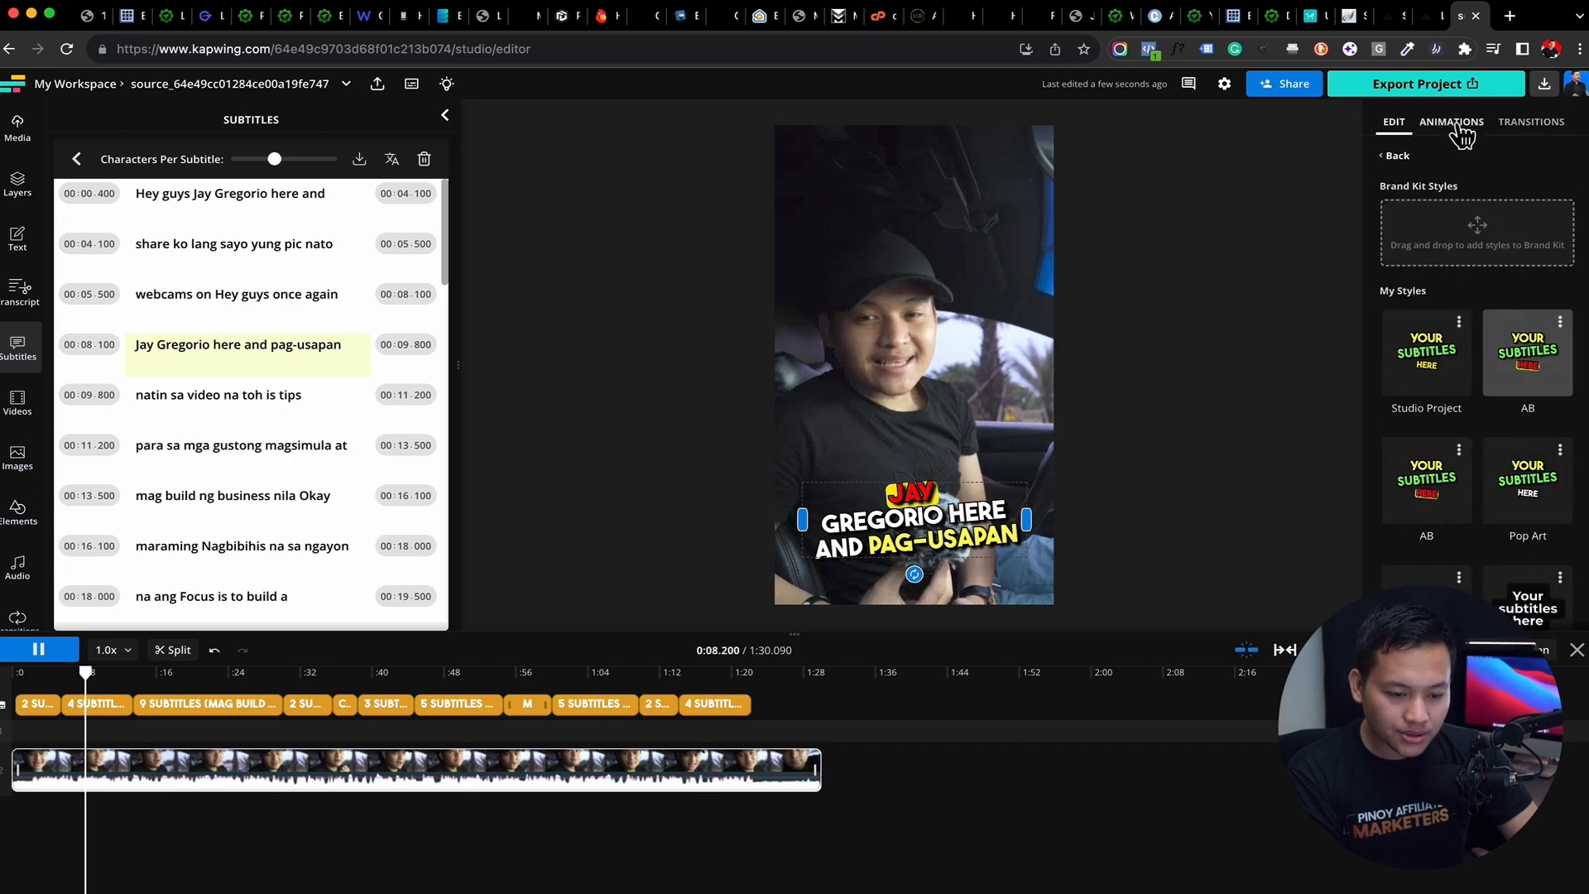
Set the highlight text color of the subtitles' Highlight animation to white (#FFFFFF)
left_click(1462, 129)
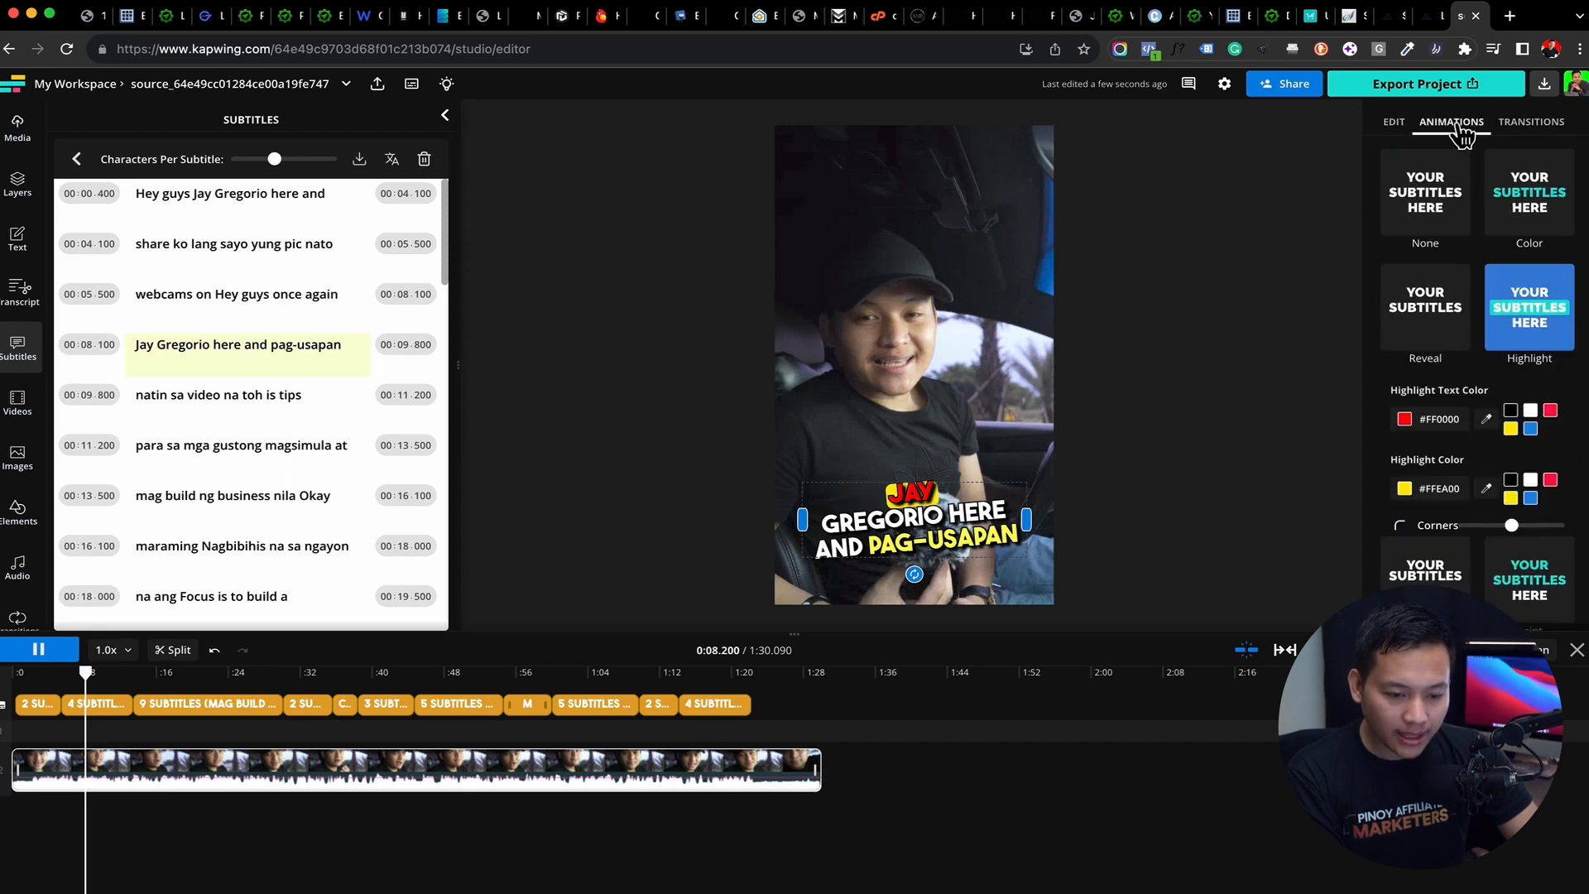
scroll(1538, 388, "down", 1)
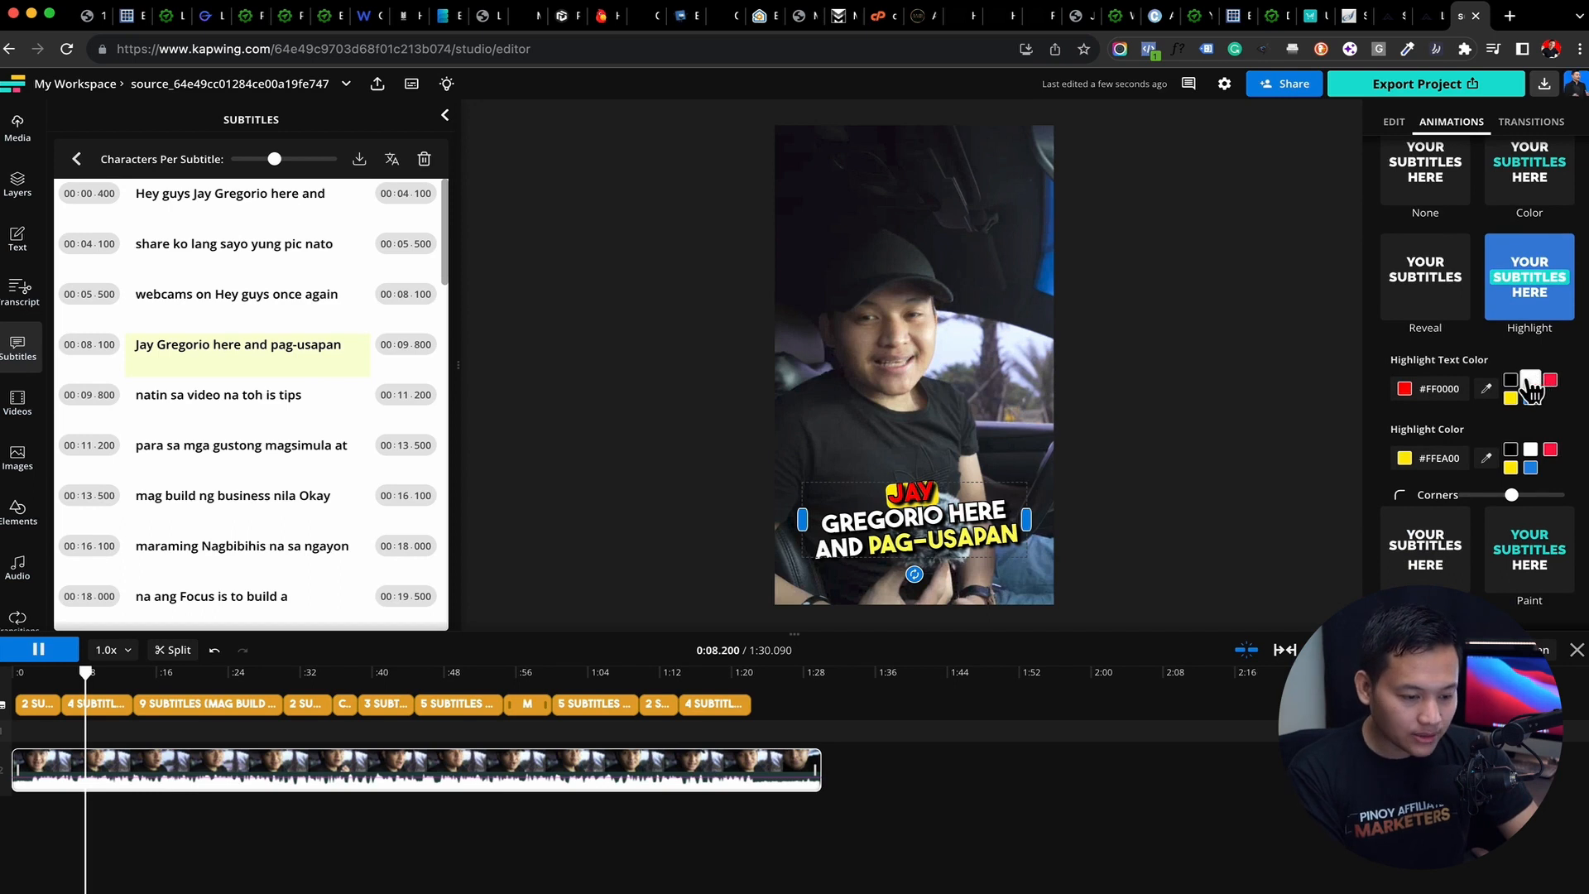
left_click(1531, 382)
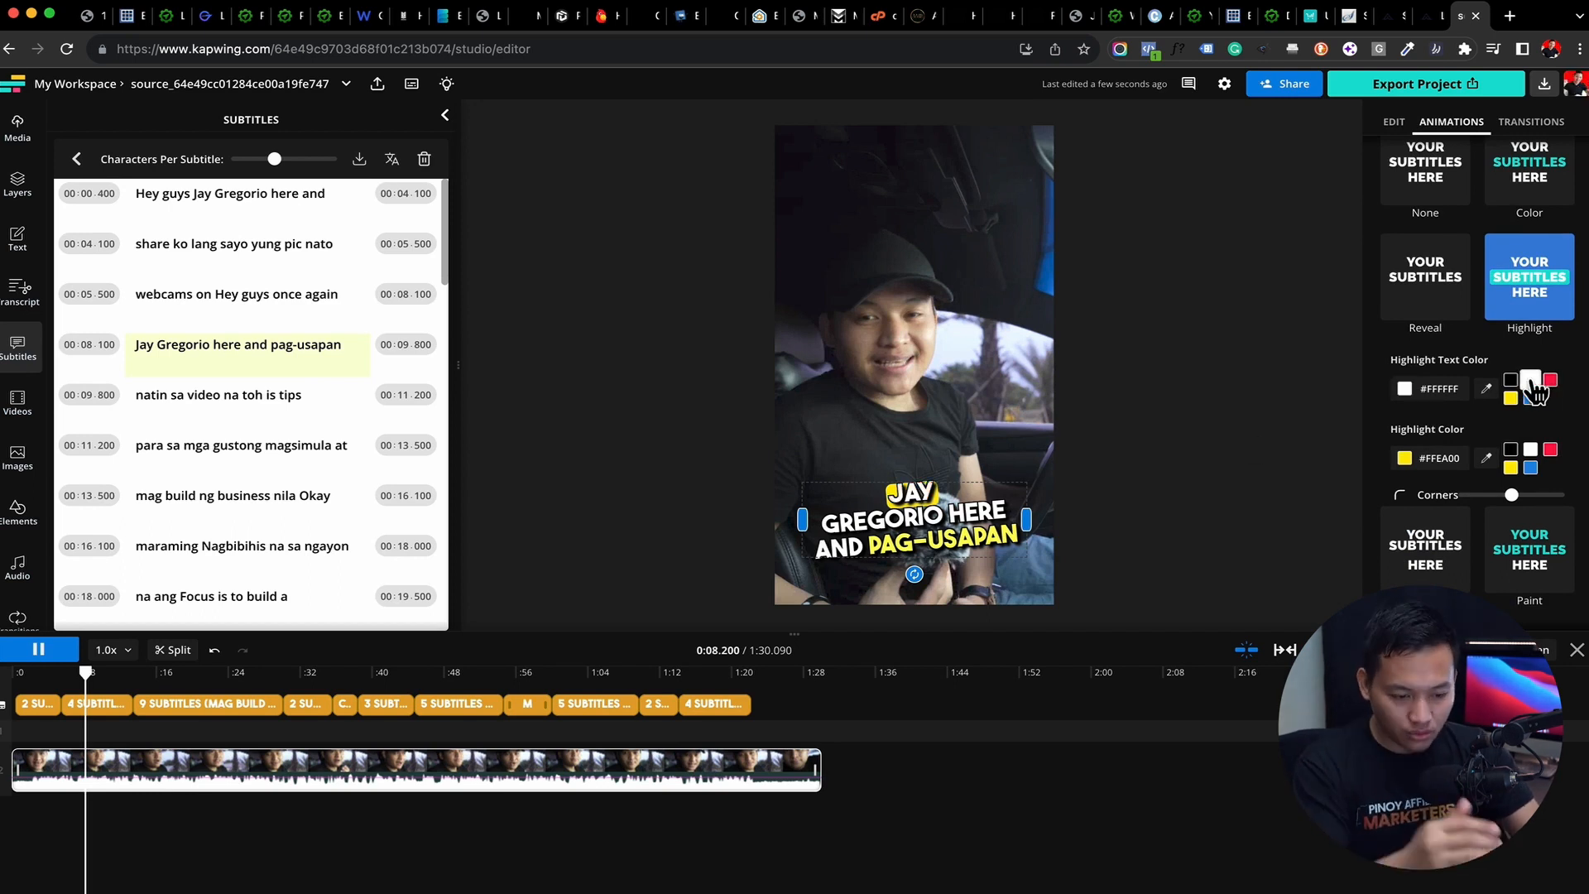
Try yellow, red and blue as the subtitles' highlight text color, ending on white (#FFFFFF)
left_click(1511, 400)
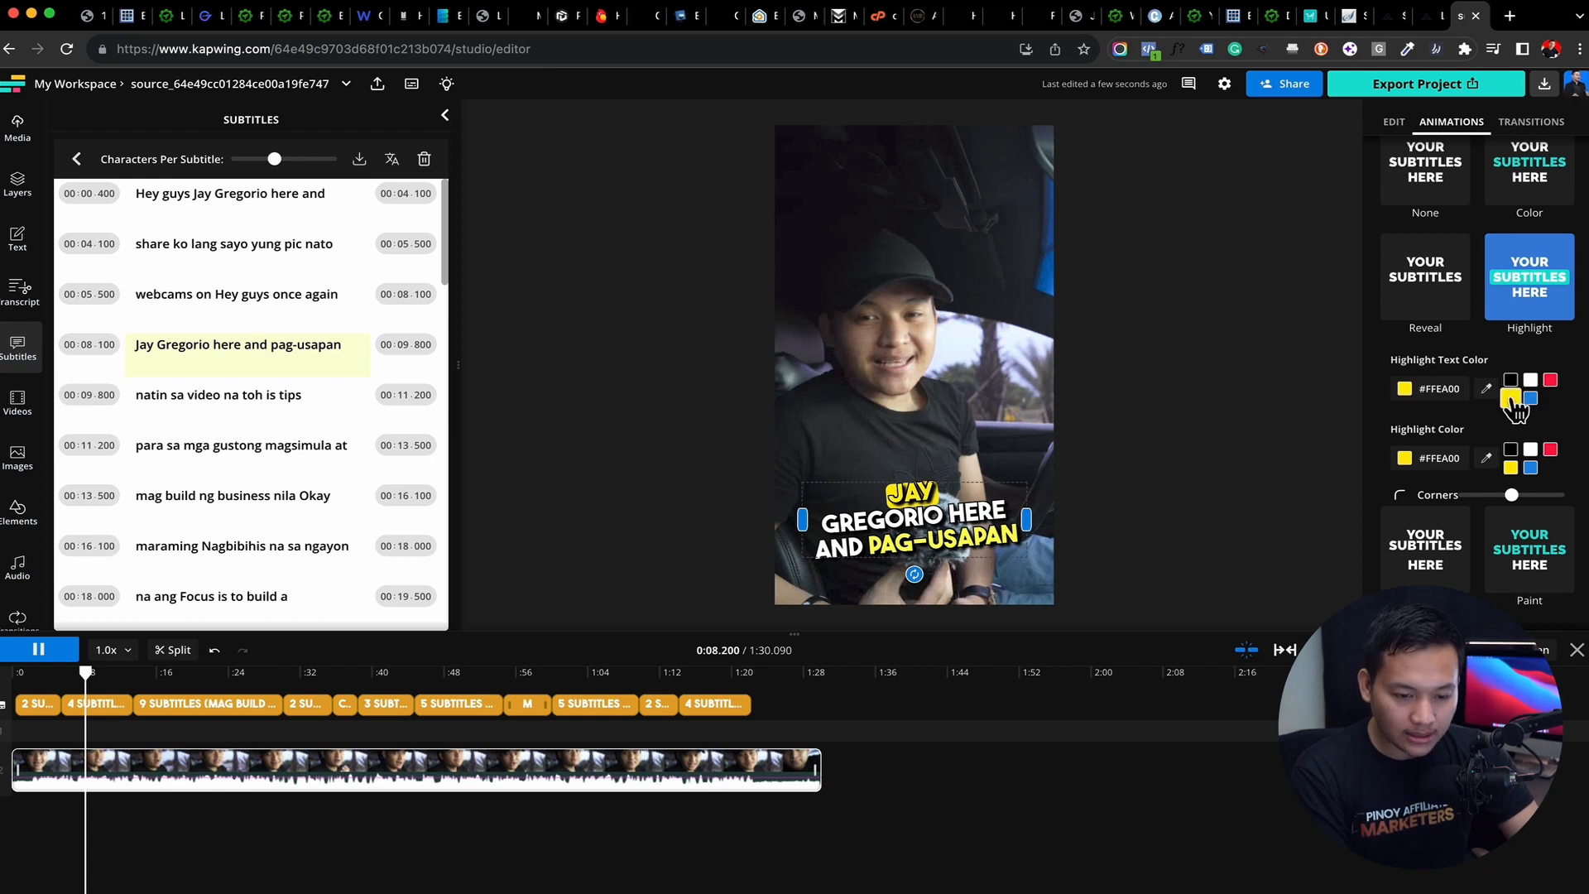
left_click(1550, 380)
left_click(1530, 398)
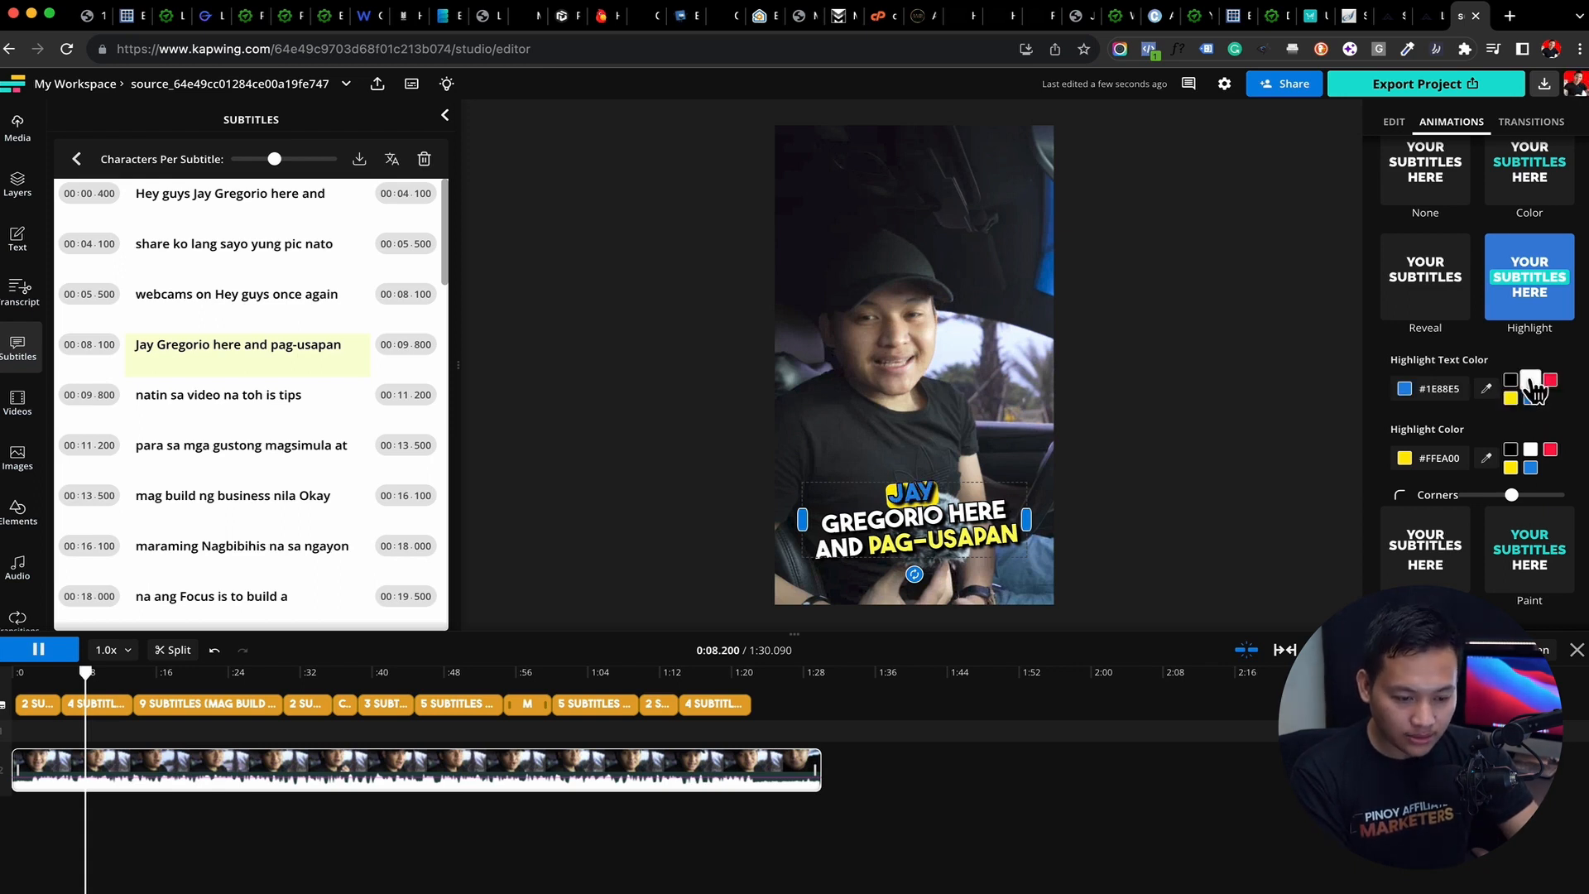
left_click(1531, 382)
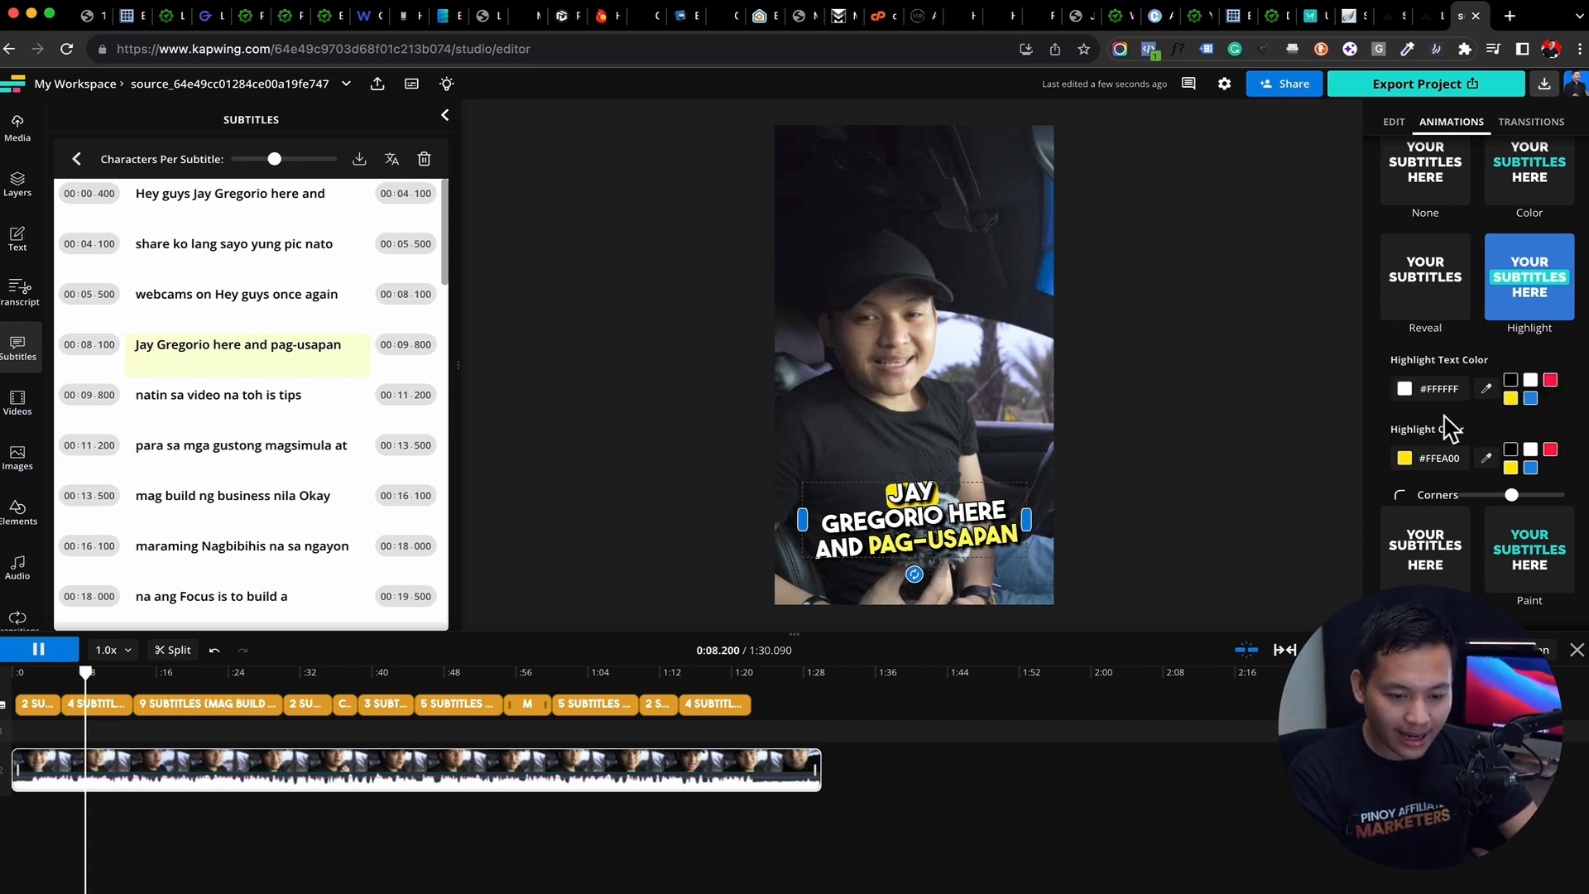
Try blue, red and black as the Highlight animation's highlight color, ending on yellow (#FFEA00)
scroll(1482, 438, "down", 1)
left_click(1531, 424)
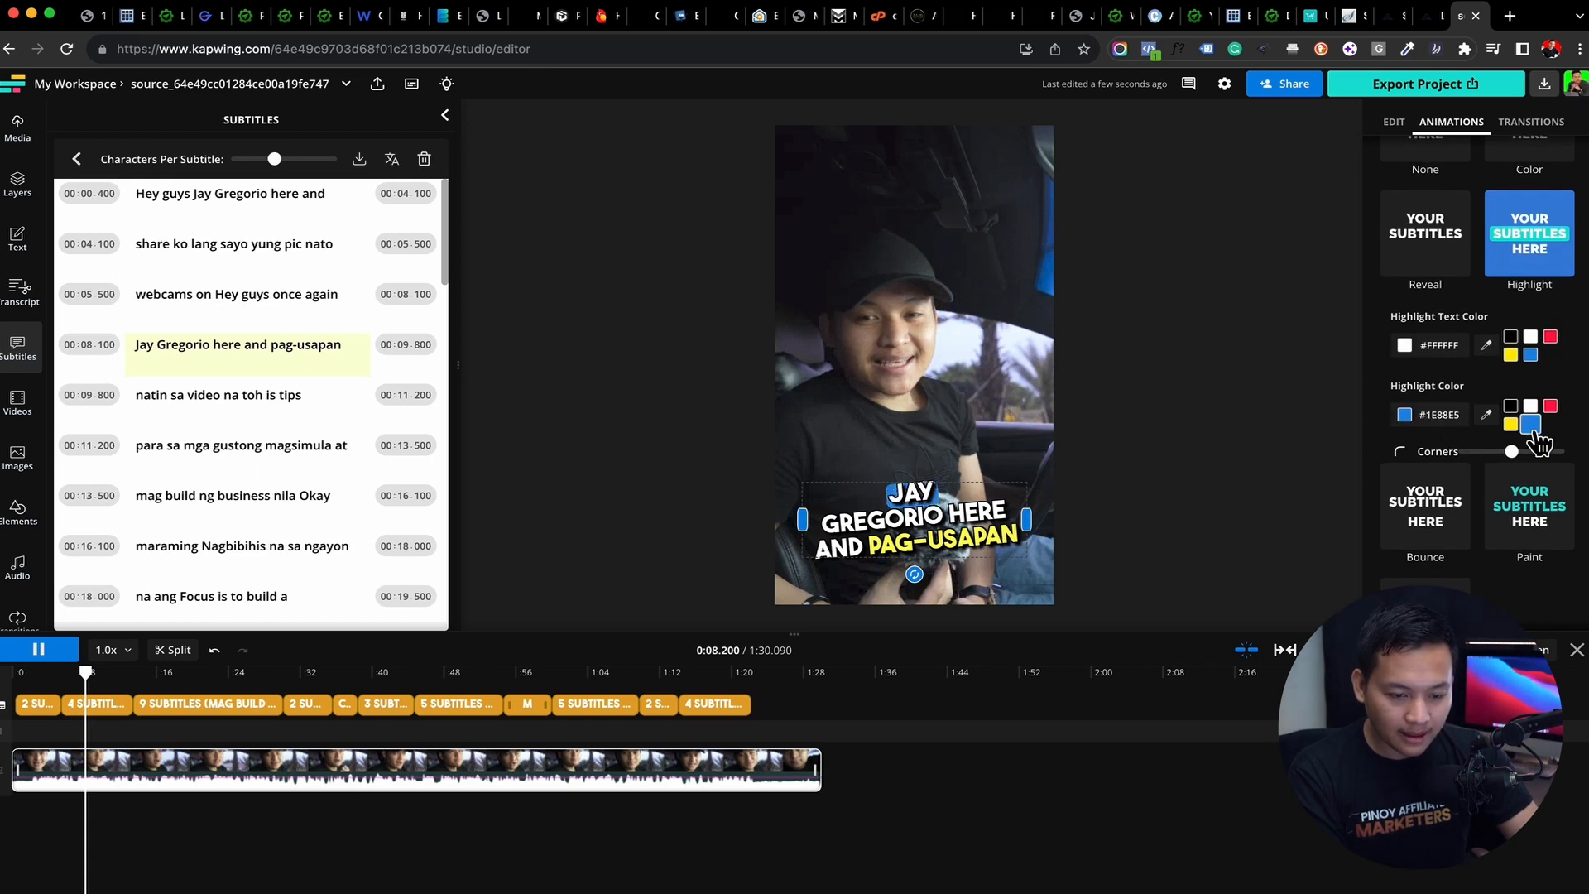
left_click(1550, 406)
left_click(1510, 406)
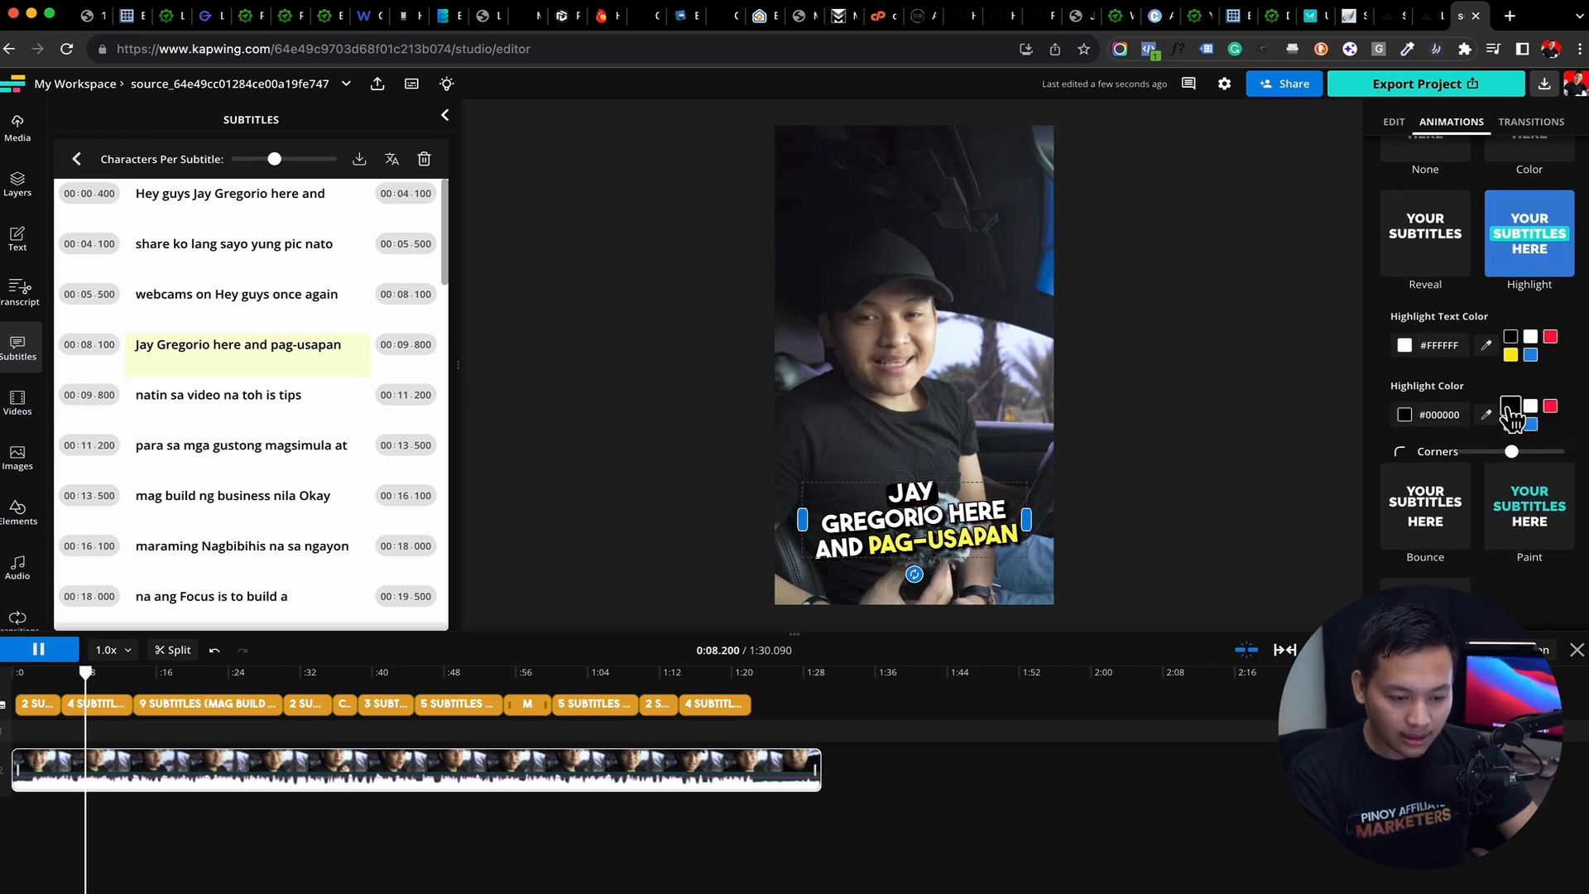
left_click(1511, 425)
scroll(1512, 442, "down", 3)
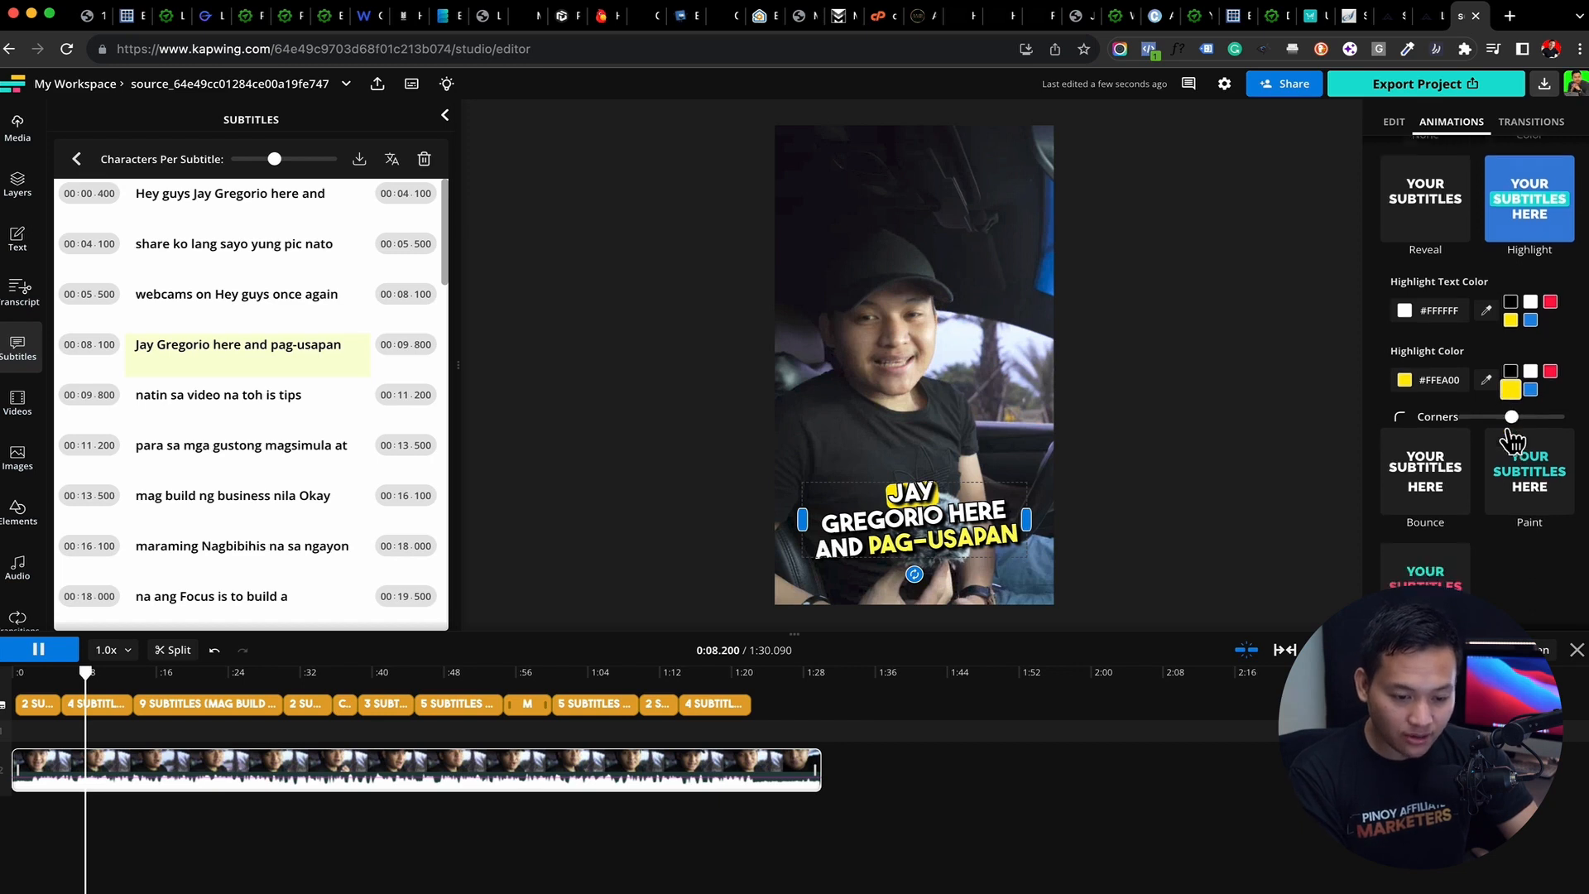
scroll(1512, 443, "up", 4)
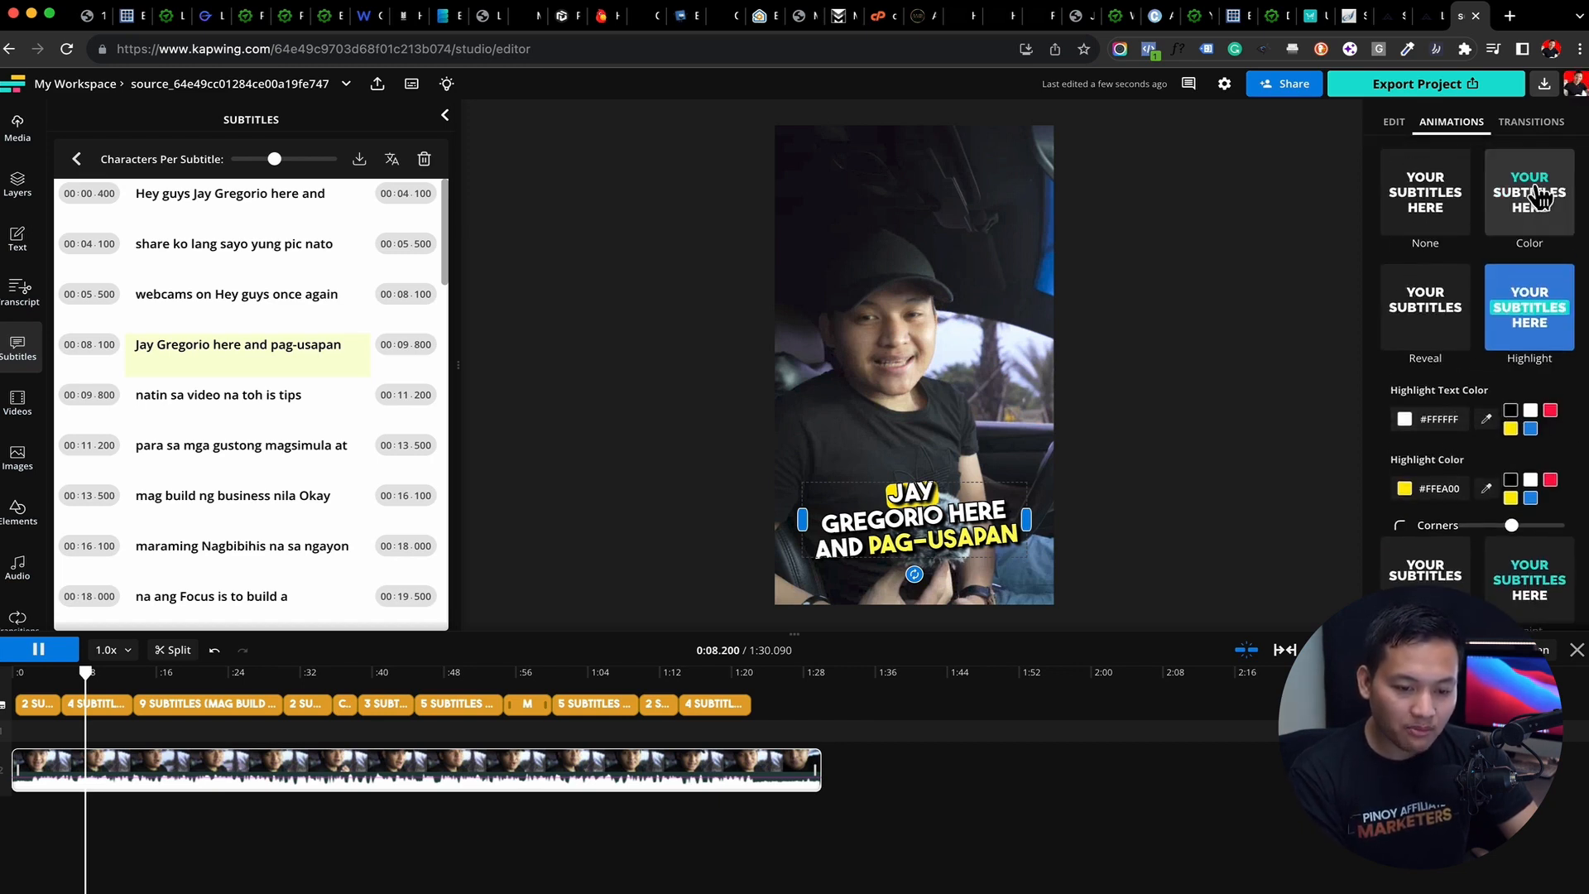
Try the Reveal animation on the subtitles up to about 0:18, followed by the Color animation
left_click(1447, 333)
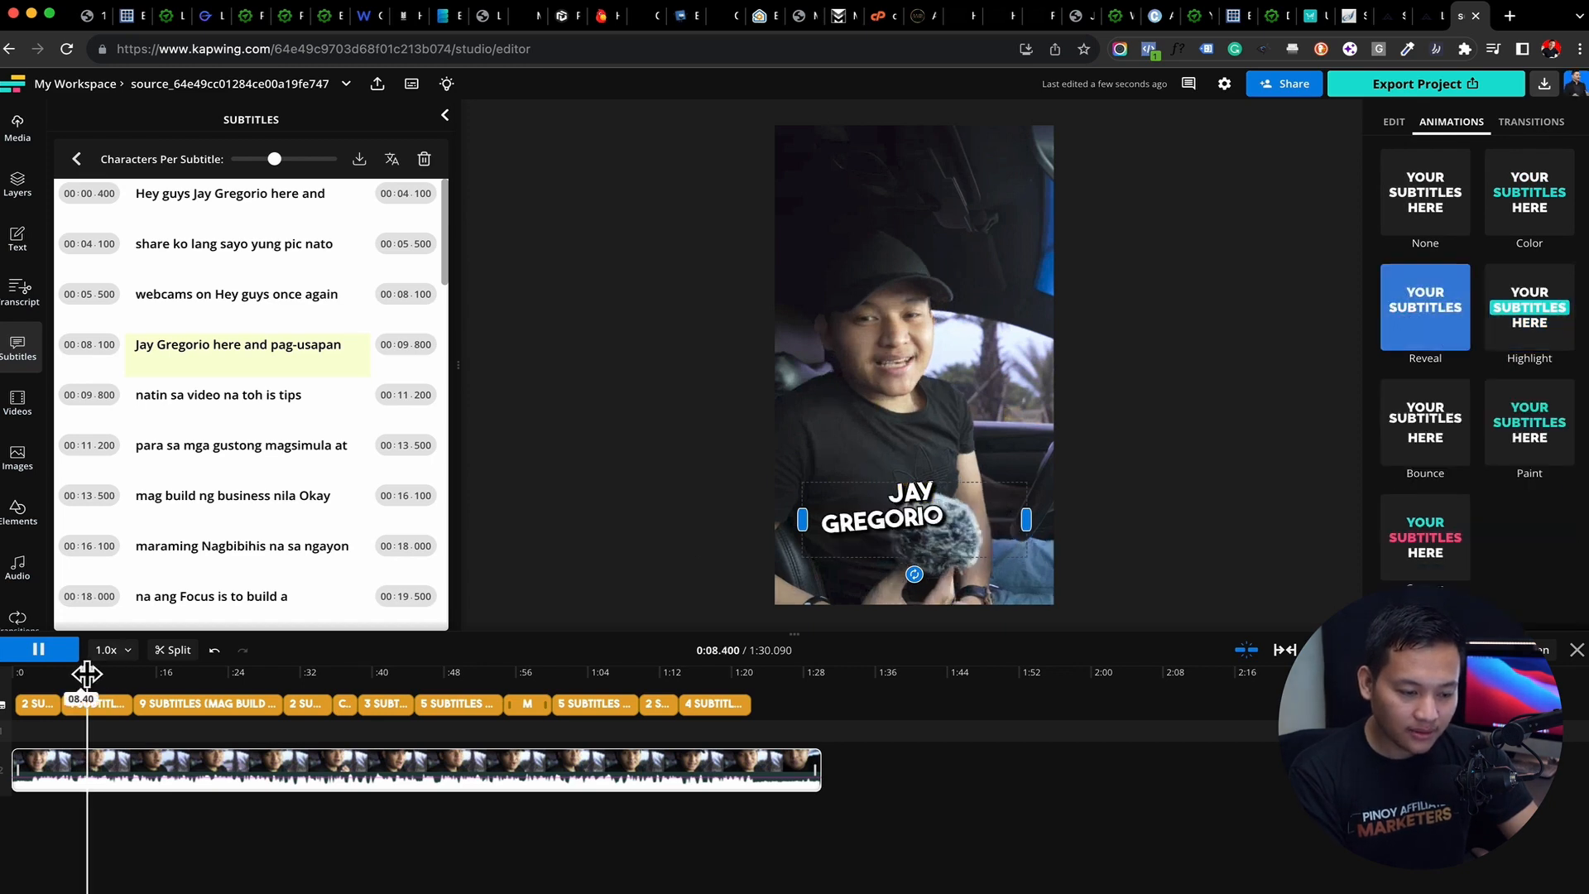
left_click_drag(85, 675, 177, 675)
left_click(1544, 221)
scroll(1448, 429, "down", 1)
scroll(1443, 419, "up", 1)
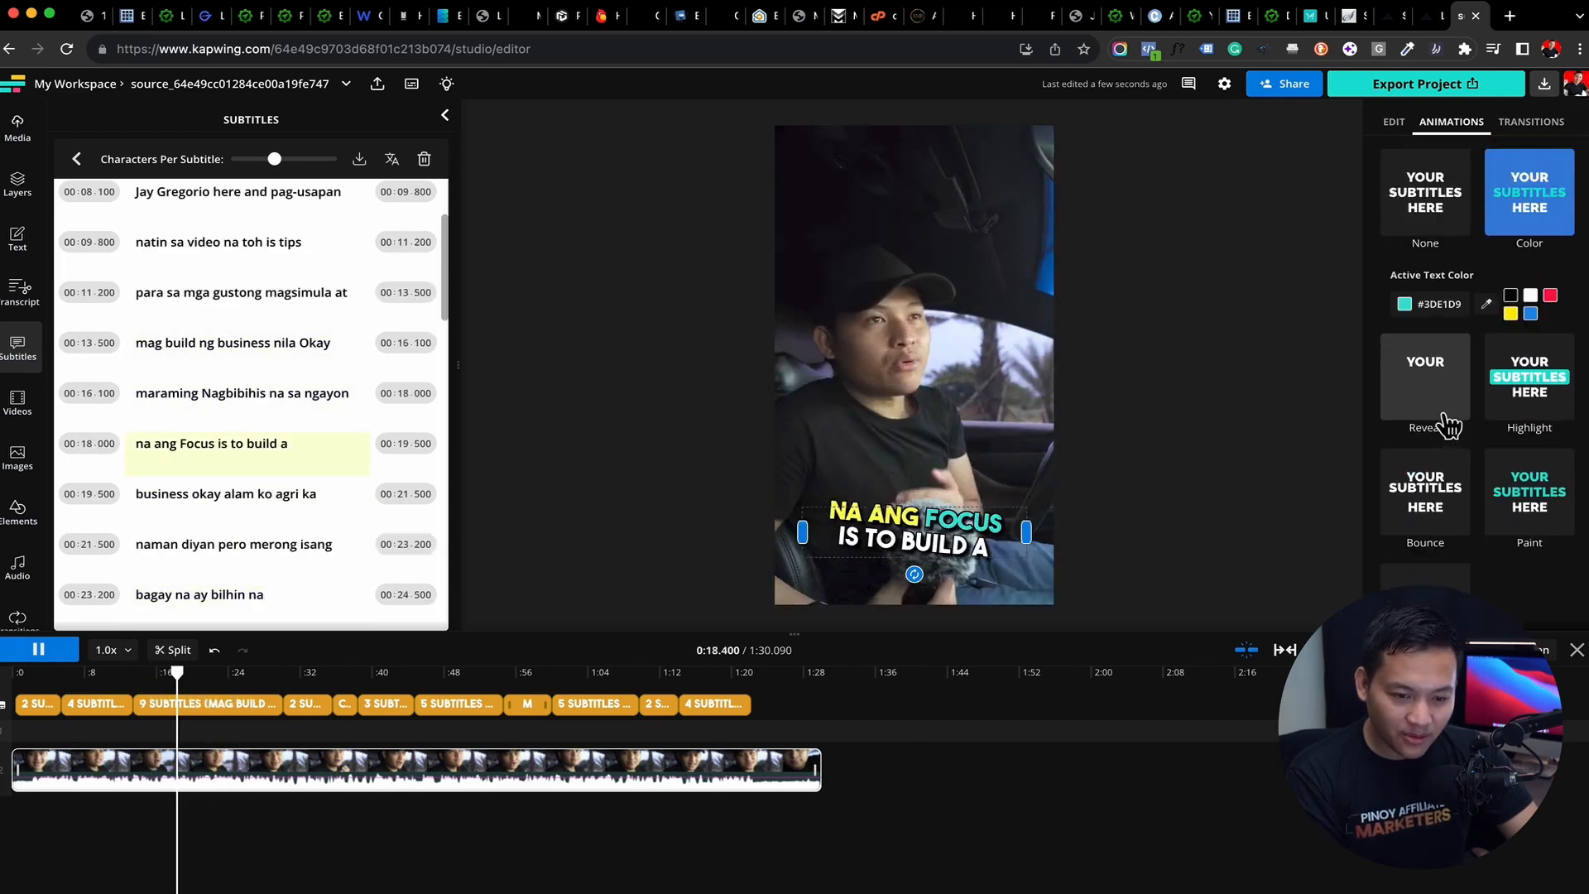
Apply an AB text style to the subtitles and set its highlight text color to white (#FFFFFF)
left_click(1394, 124)
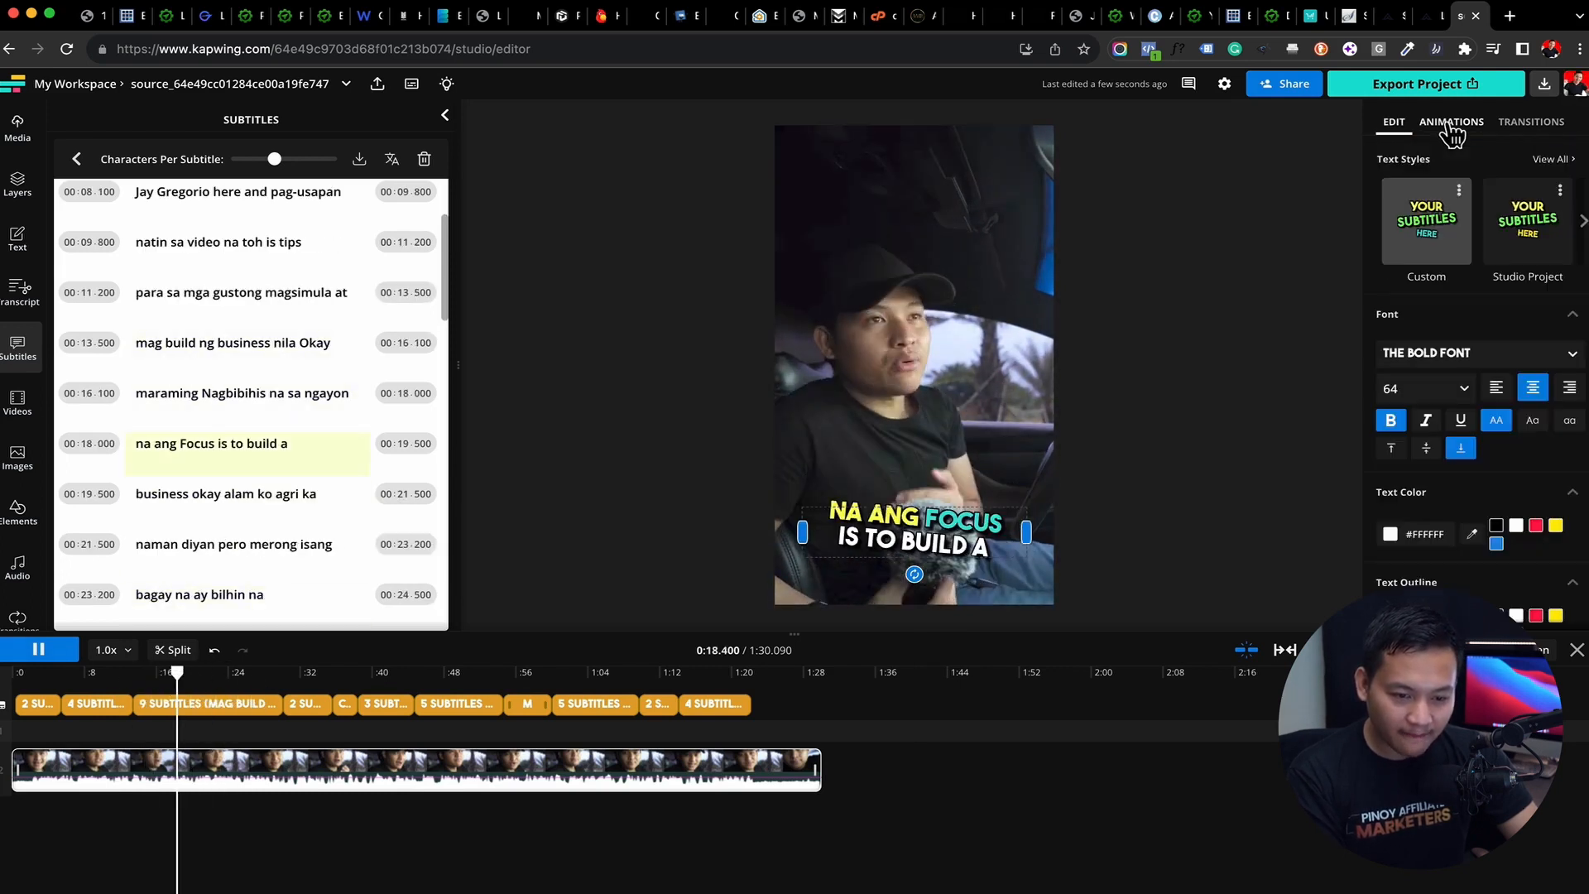
left_click(1556, 162)
scroll(1525, 437, "down", 2)
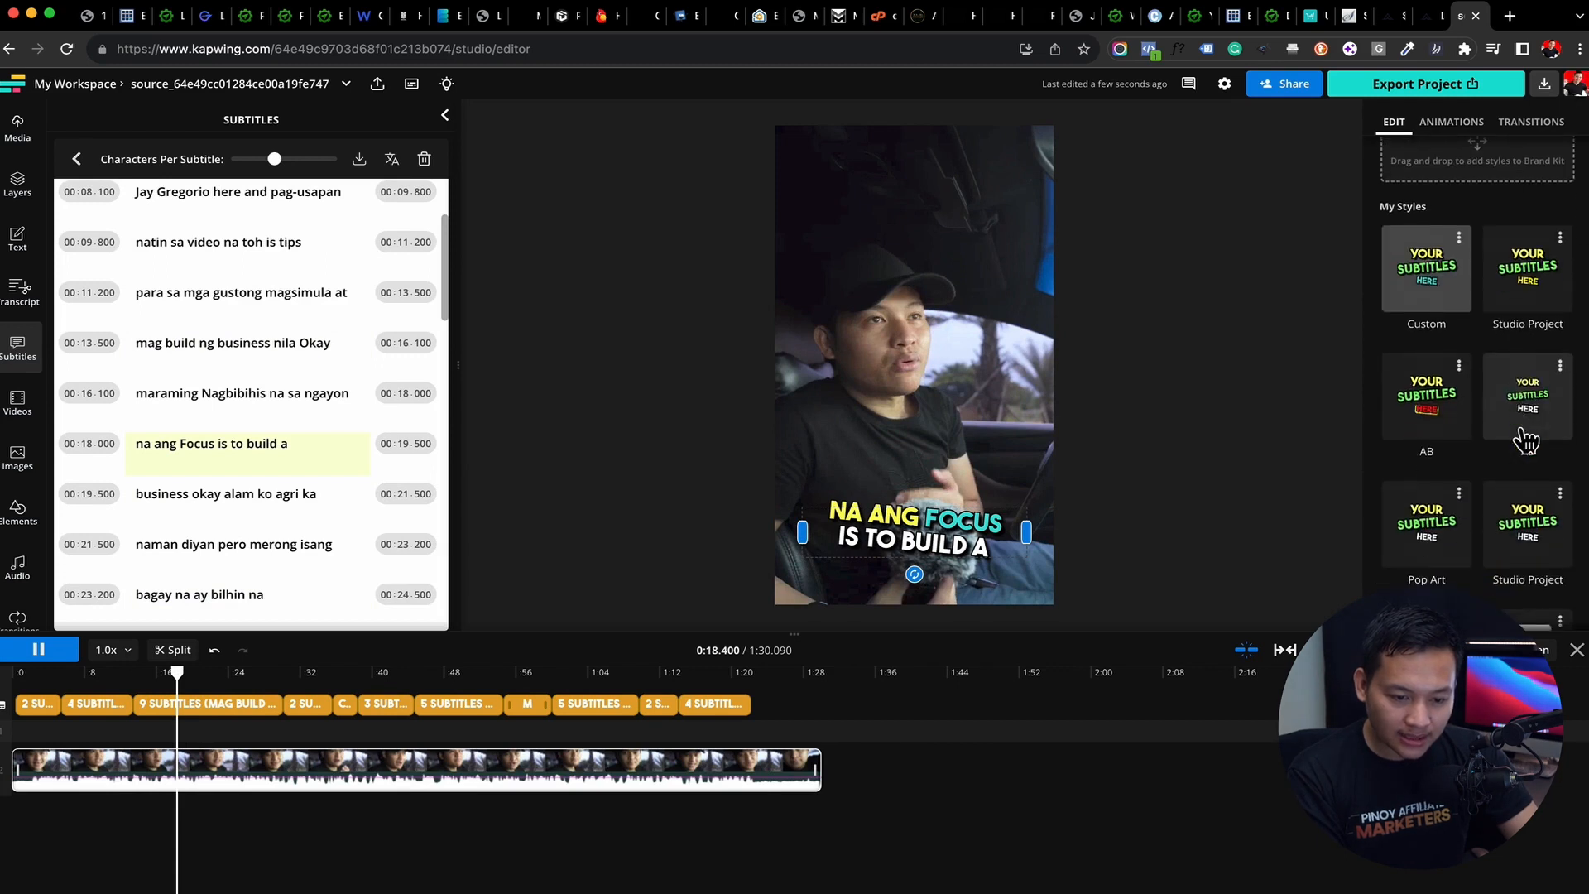
left_click(1439, 424)
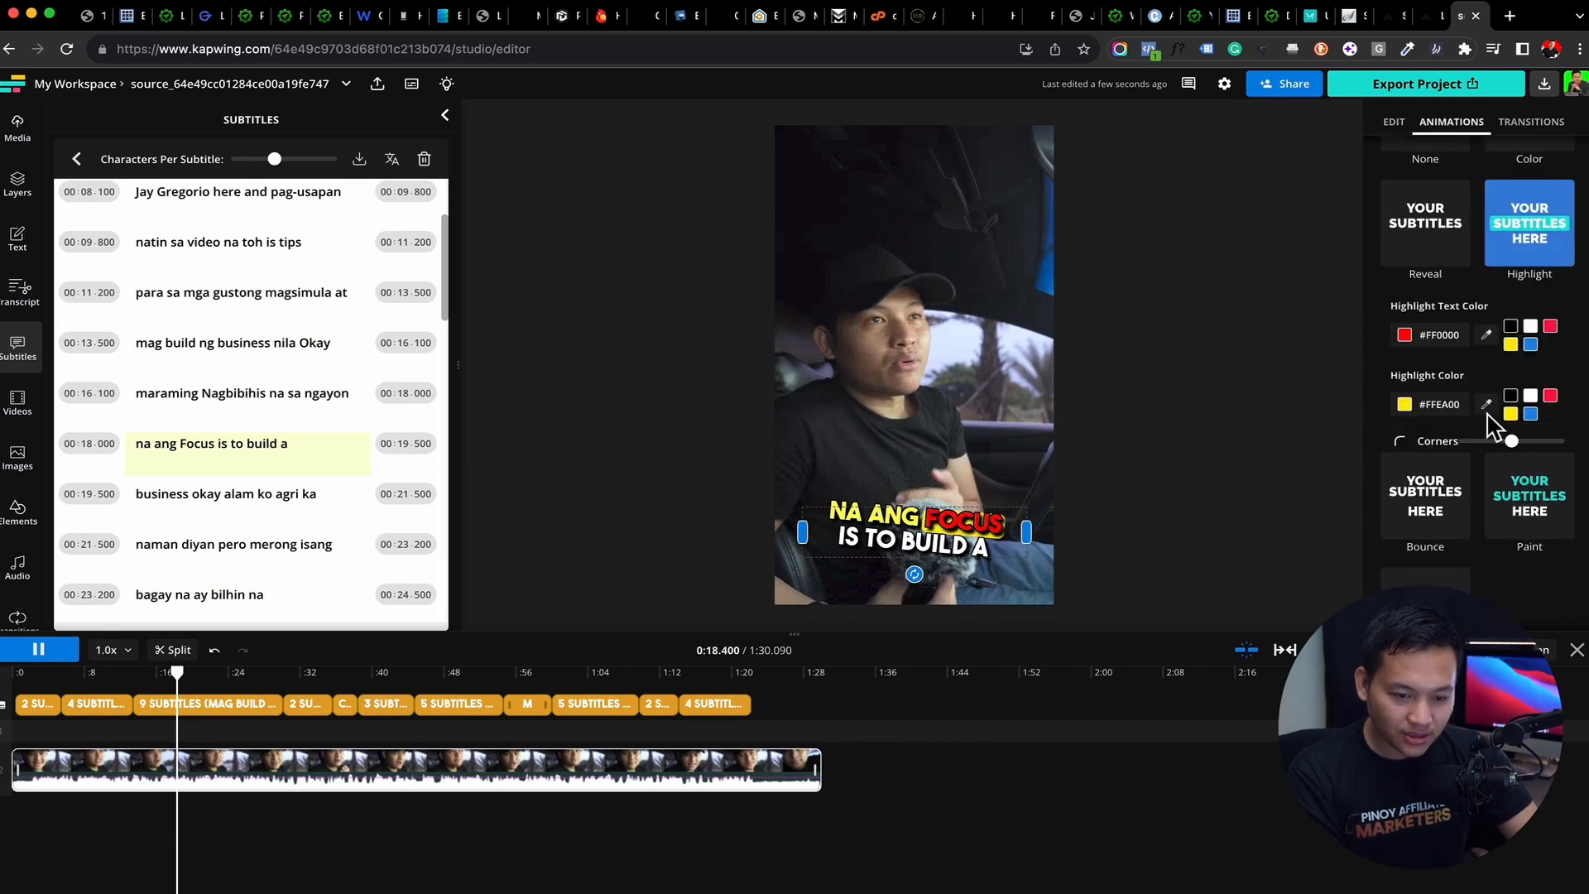
left_click(1531, 327)
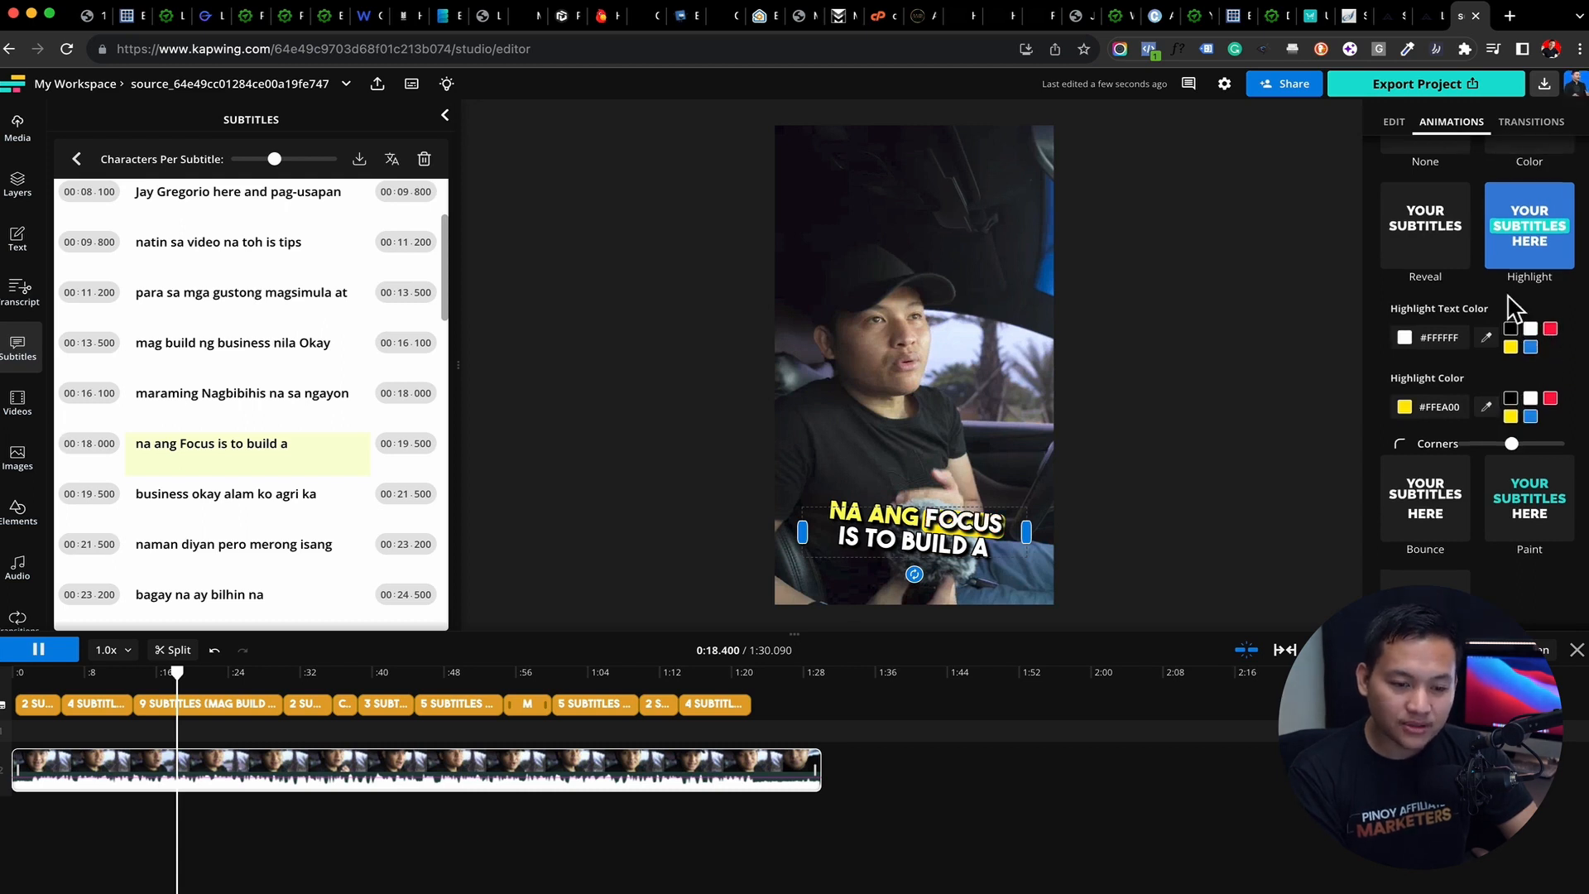
Set the subtitles' Pop transition speed to 96% and preview it up to about 0:22
left_click(1531, 122)
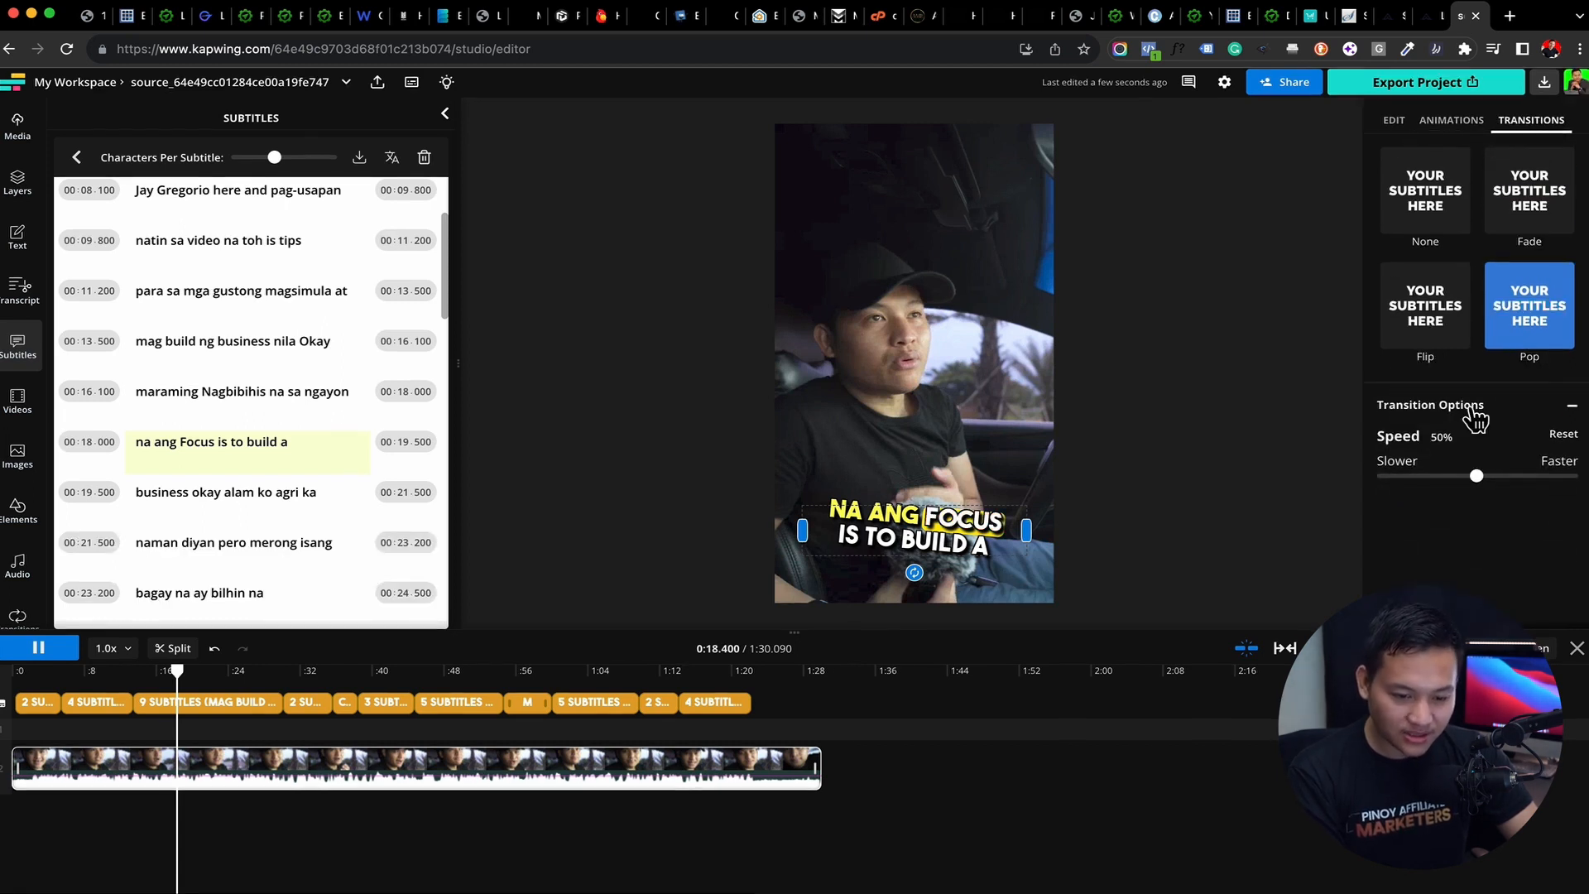
left_click_drag(1476, 478, 1571, 495)
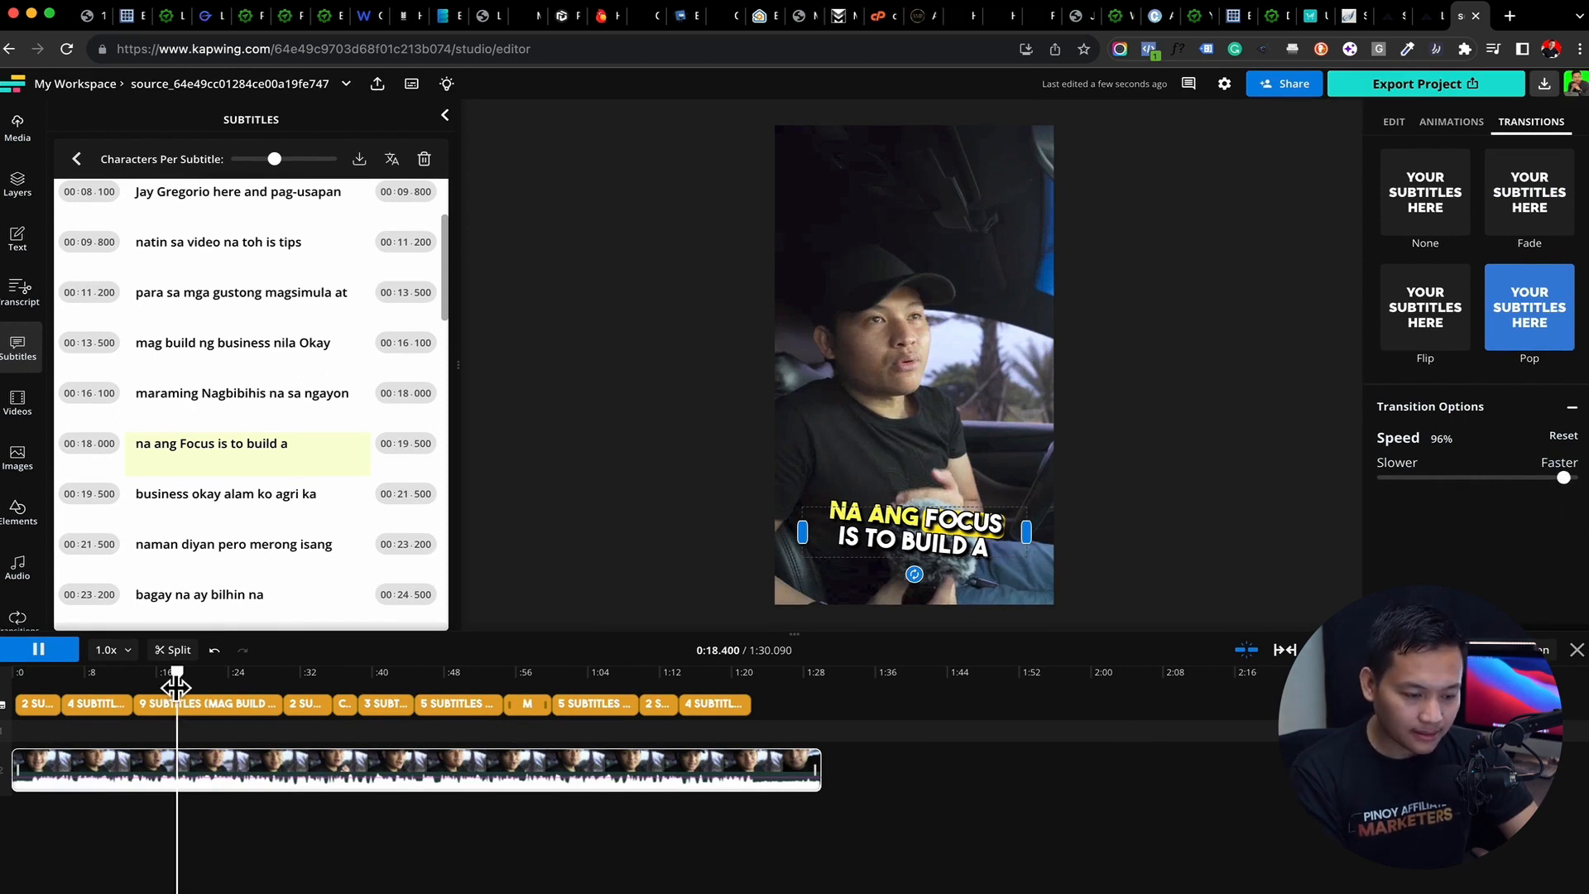
left_click(56, 654)
left_click_drag(182, 686, 211, 684)
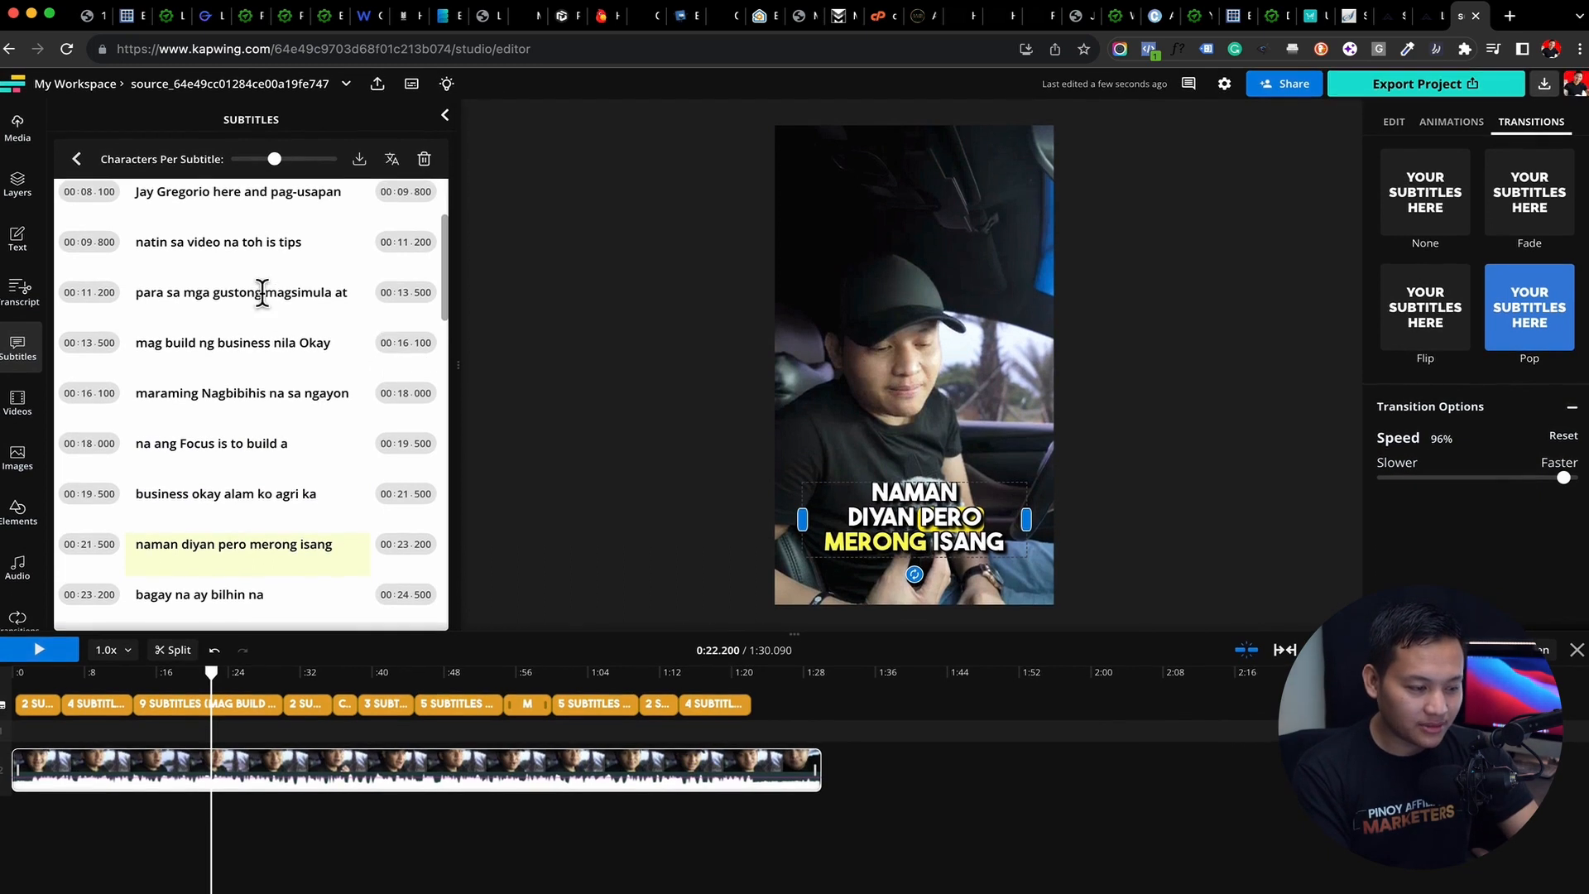
Split the first subtitle line after "Hey guys" so the rest becomes a separate subtitle
scroll(263, 301, "up", 3)
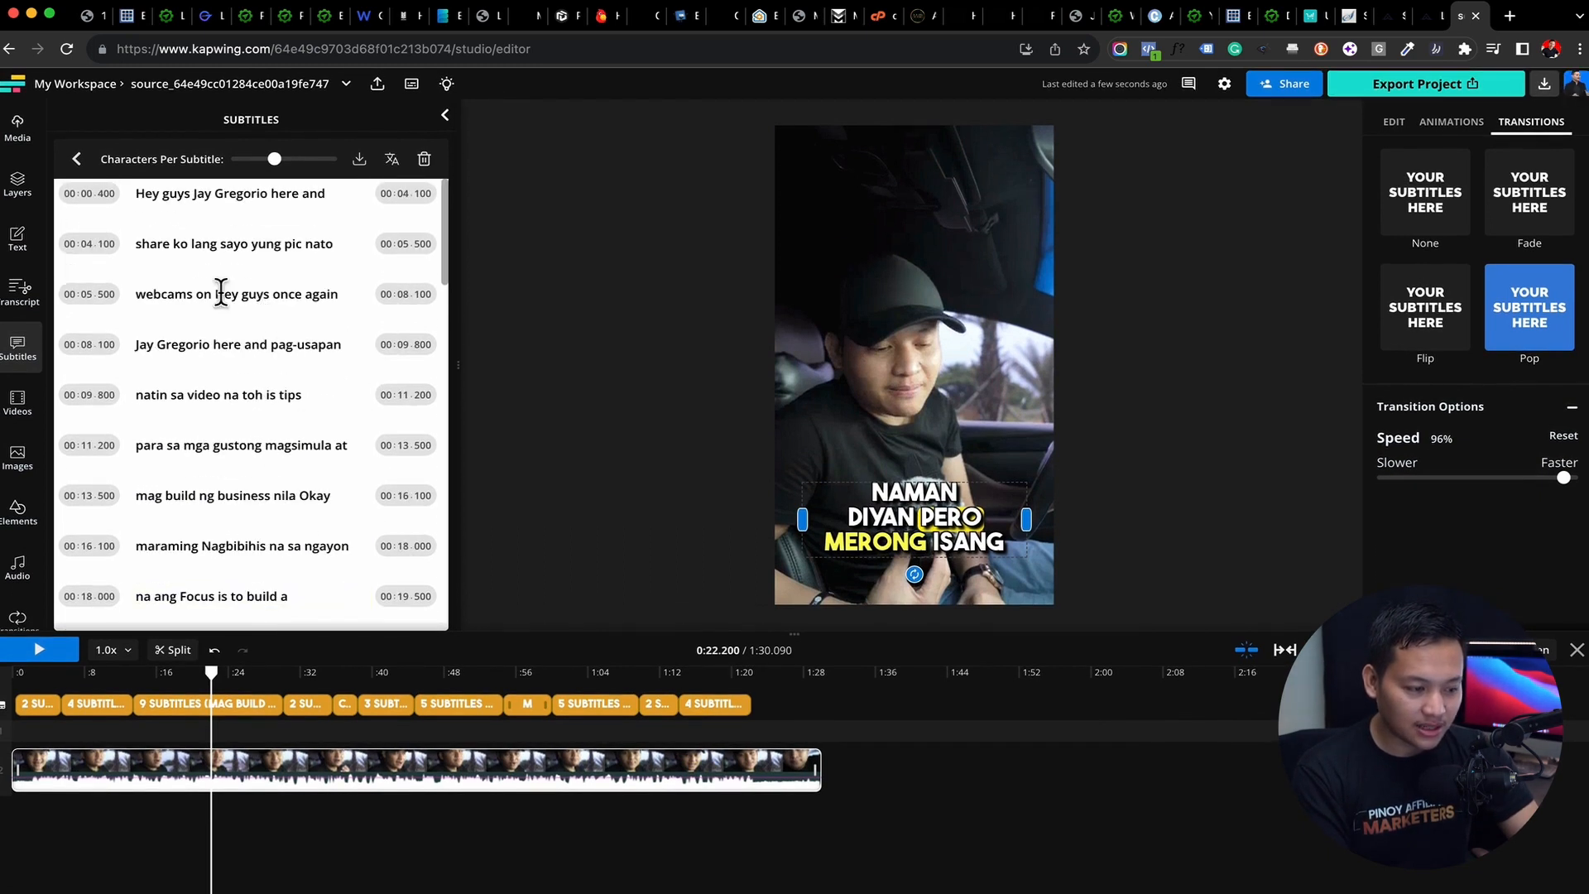
mouse_move(269, 298)
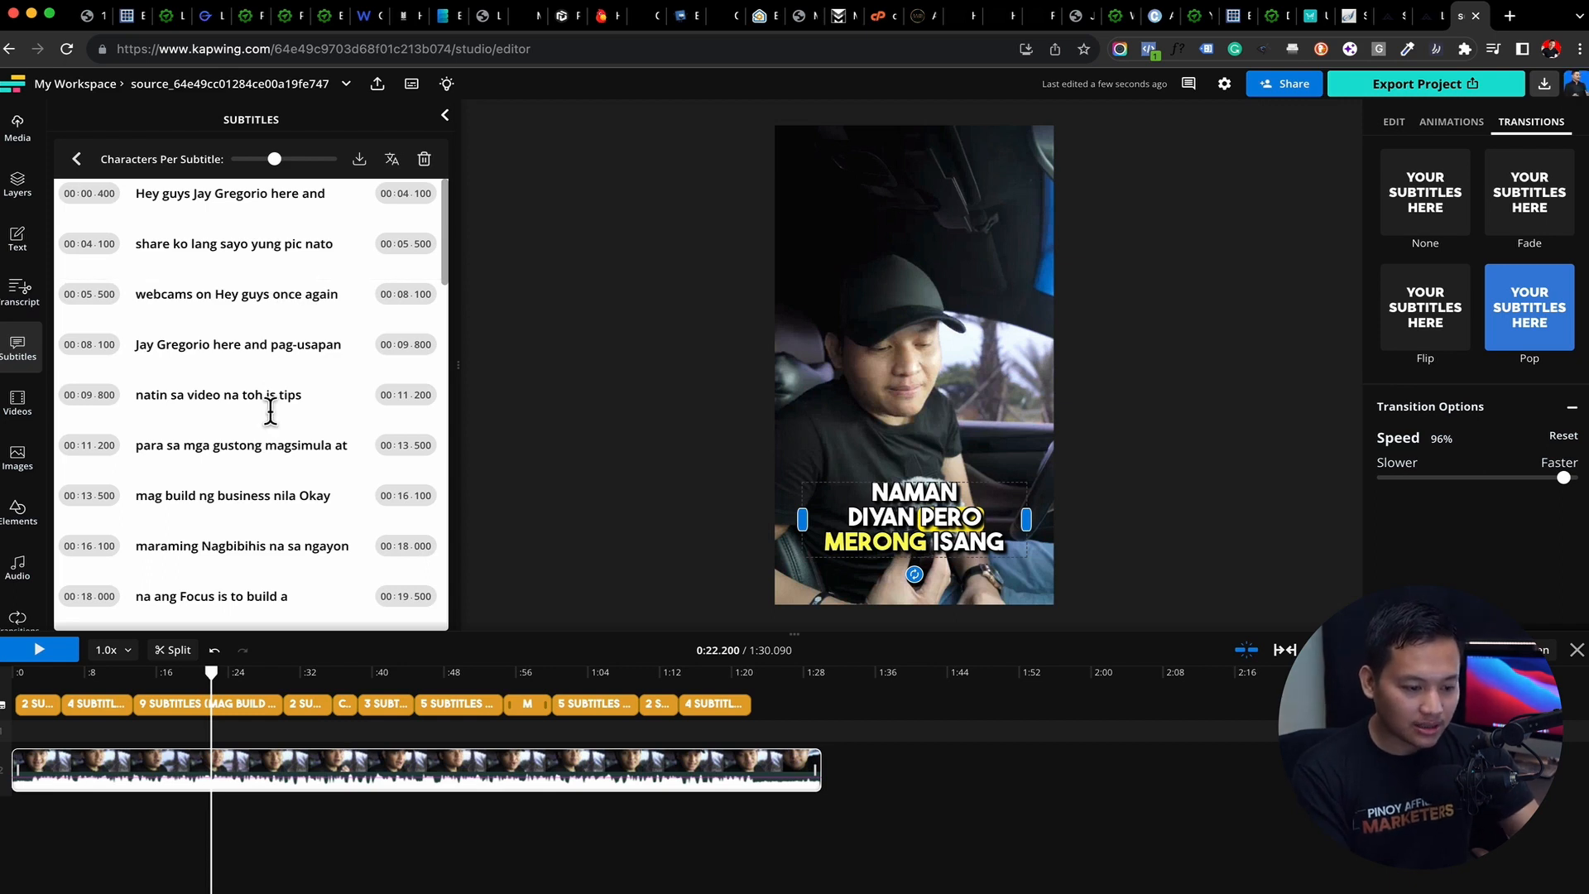
left_click_drag(212, 672, 28, 679)
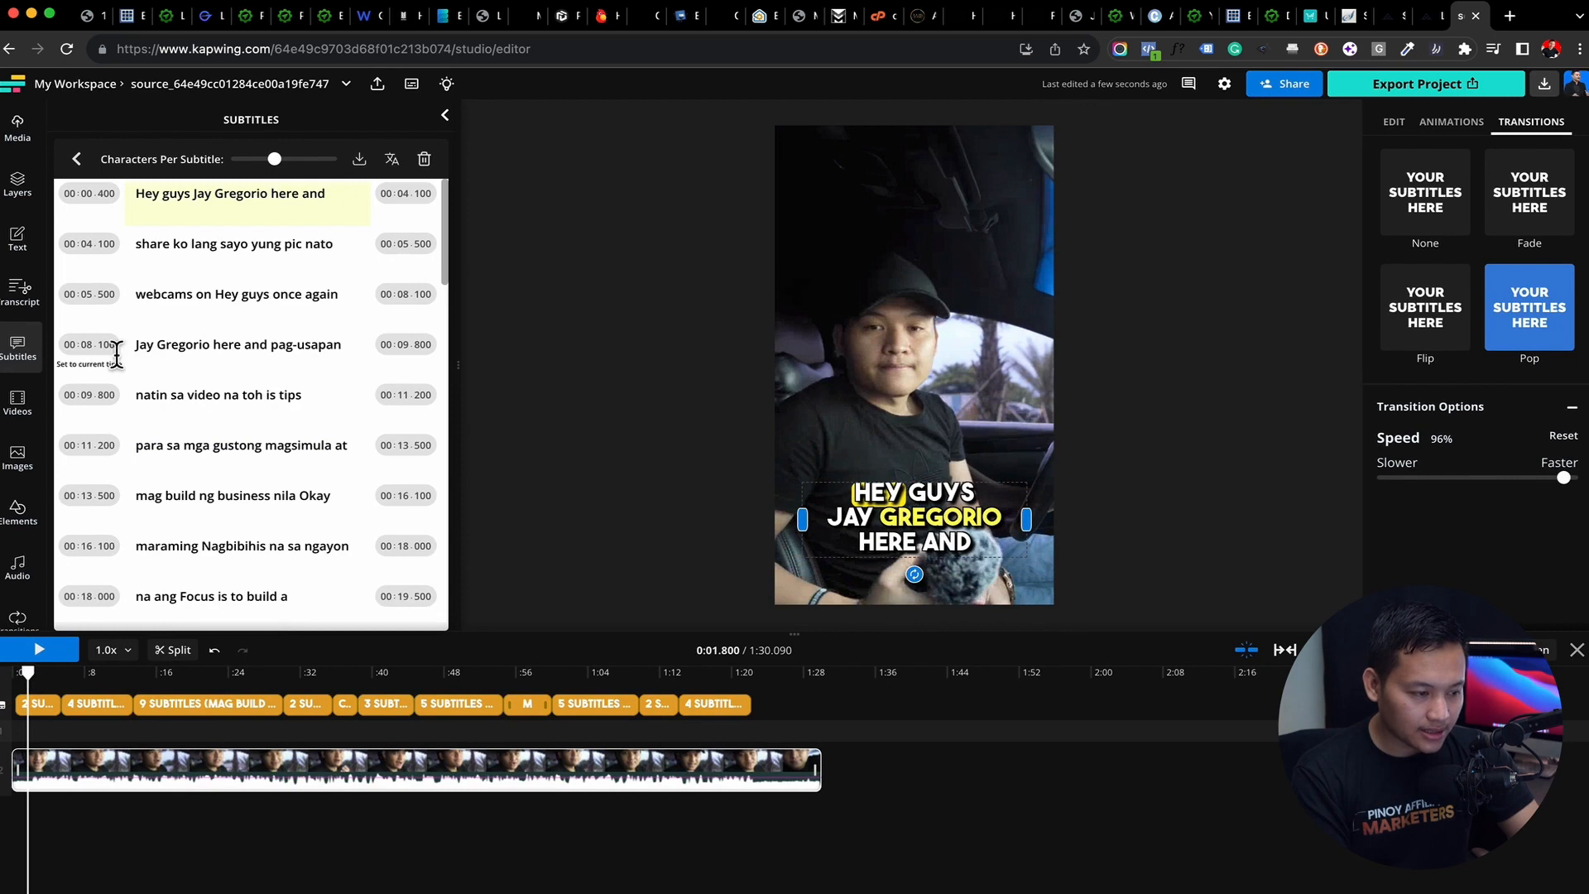
left_click(193, 192)
key("Return")
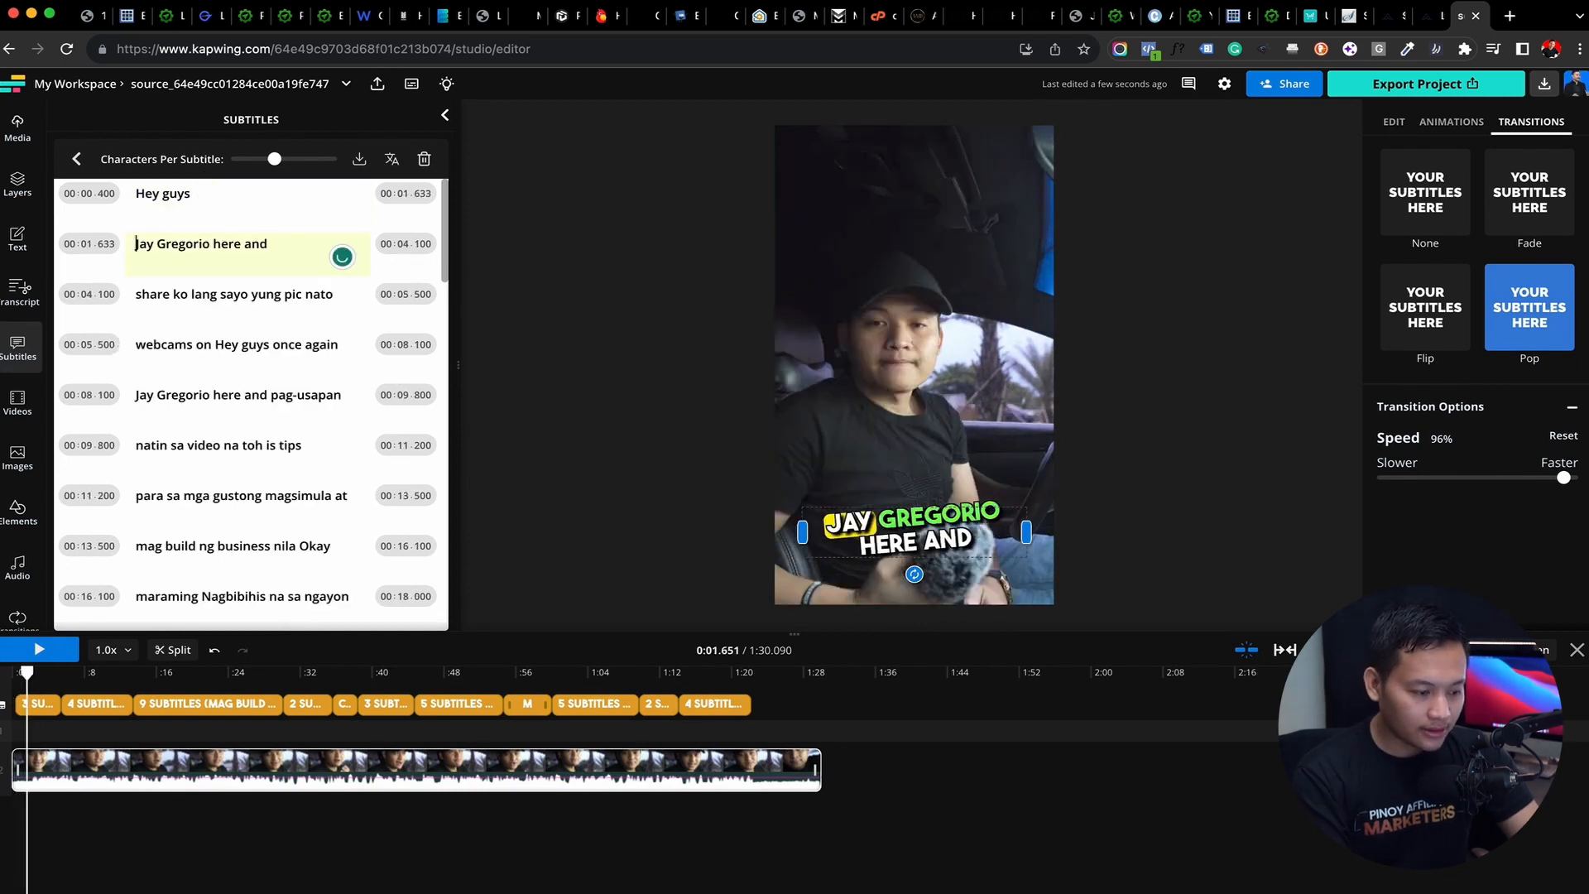
Preview the split subtitles from the start of the video at a larger timeline scale
left_click_drag(15, 672, 10, 689)
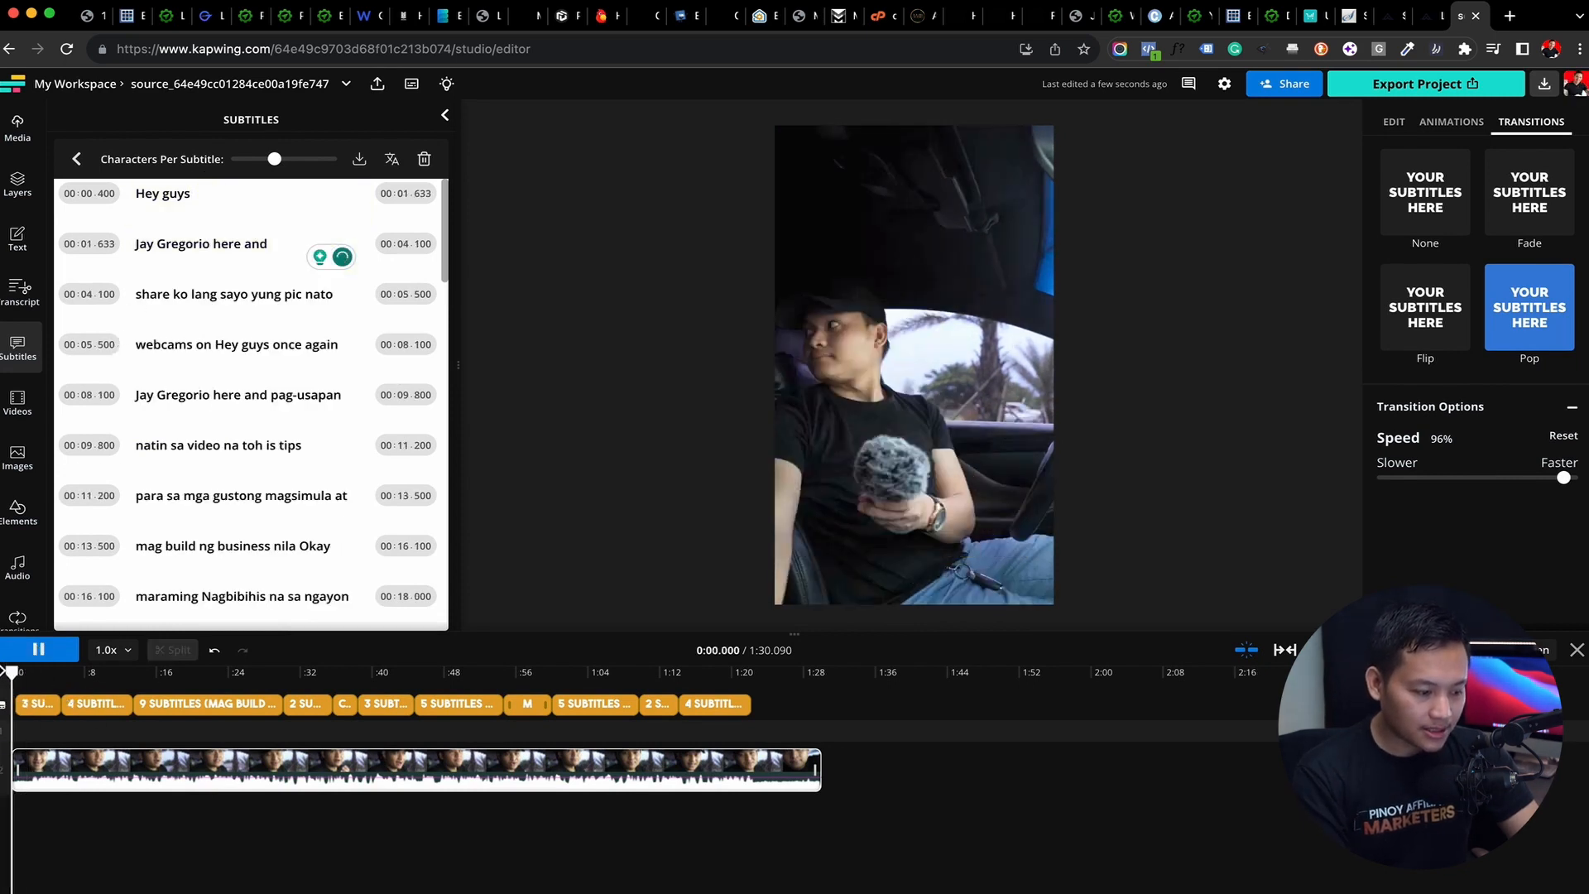
left_click_drag(1345, 650, 1398, 649)
left_click_drag(12, 672, 171, 688)
left_click_drag(1399, 649, 1349, 649)
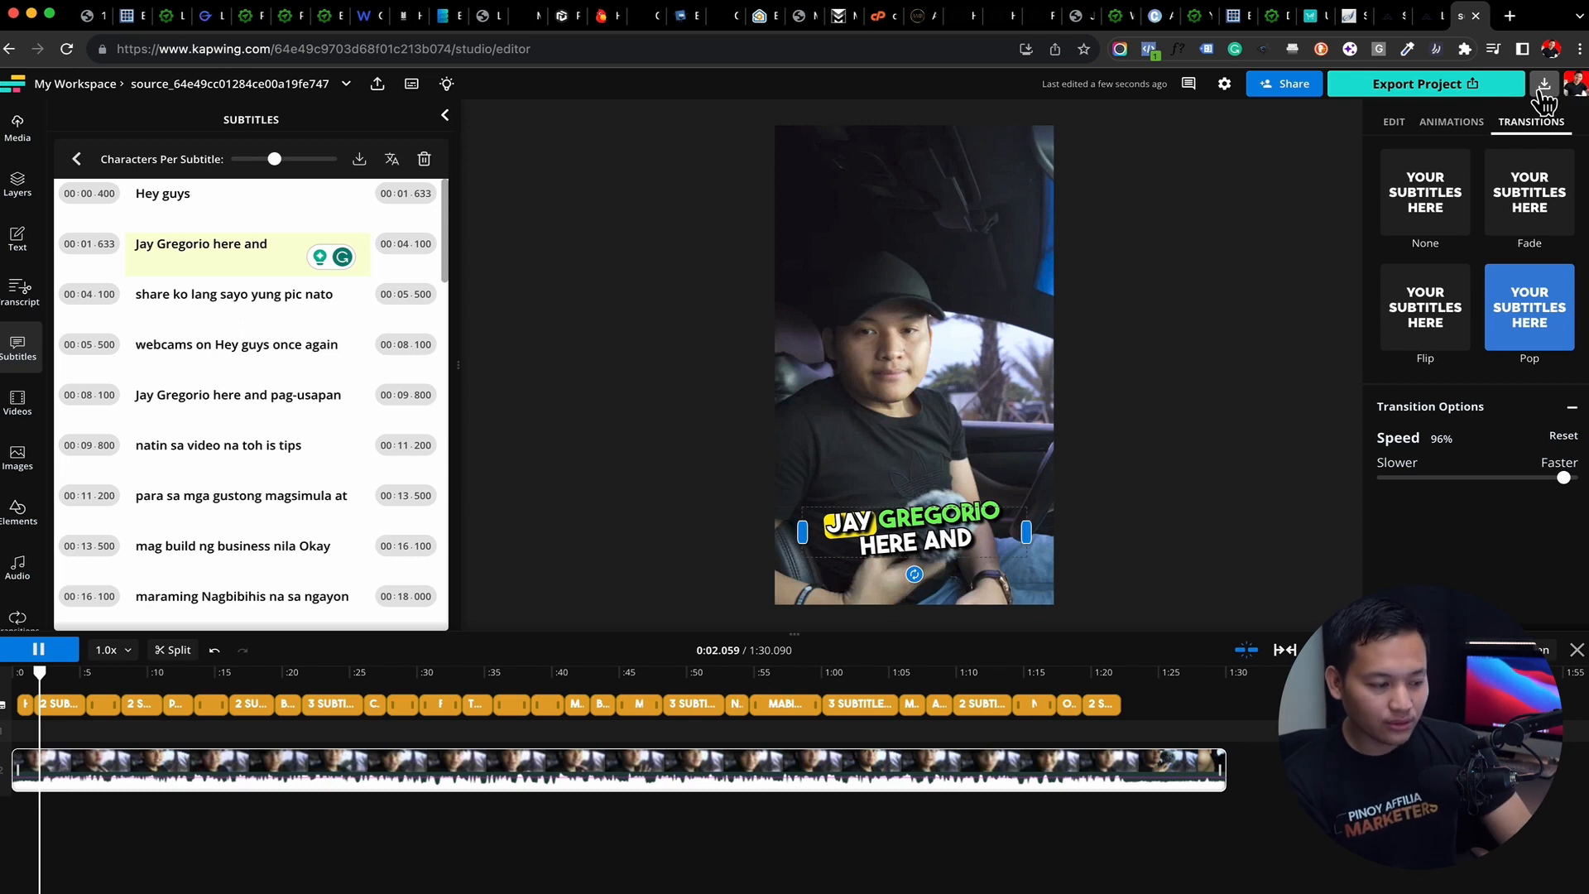
Add a Glowing progress bar to the video and set its fill color to yellow (#FFEA00)
left_click(18, 511)
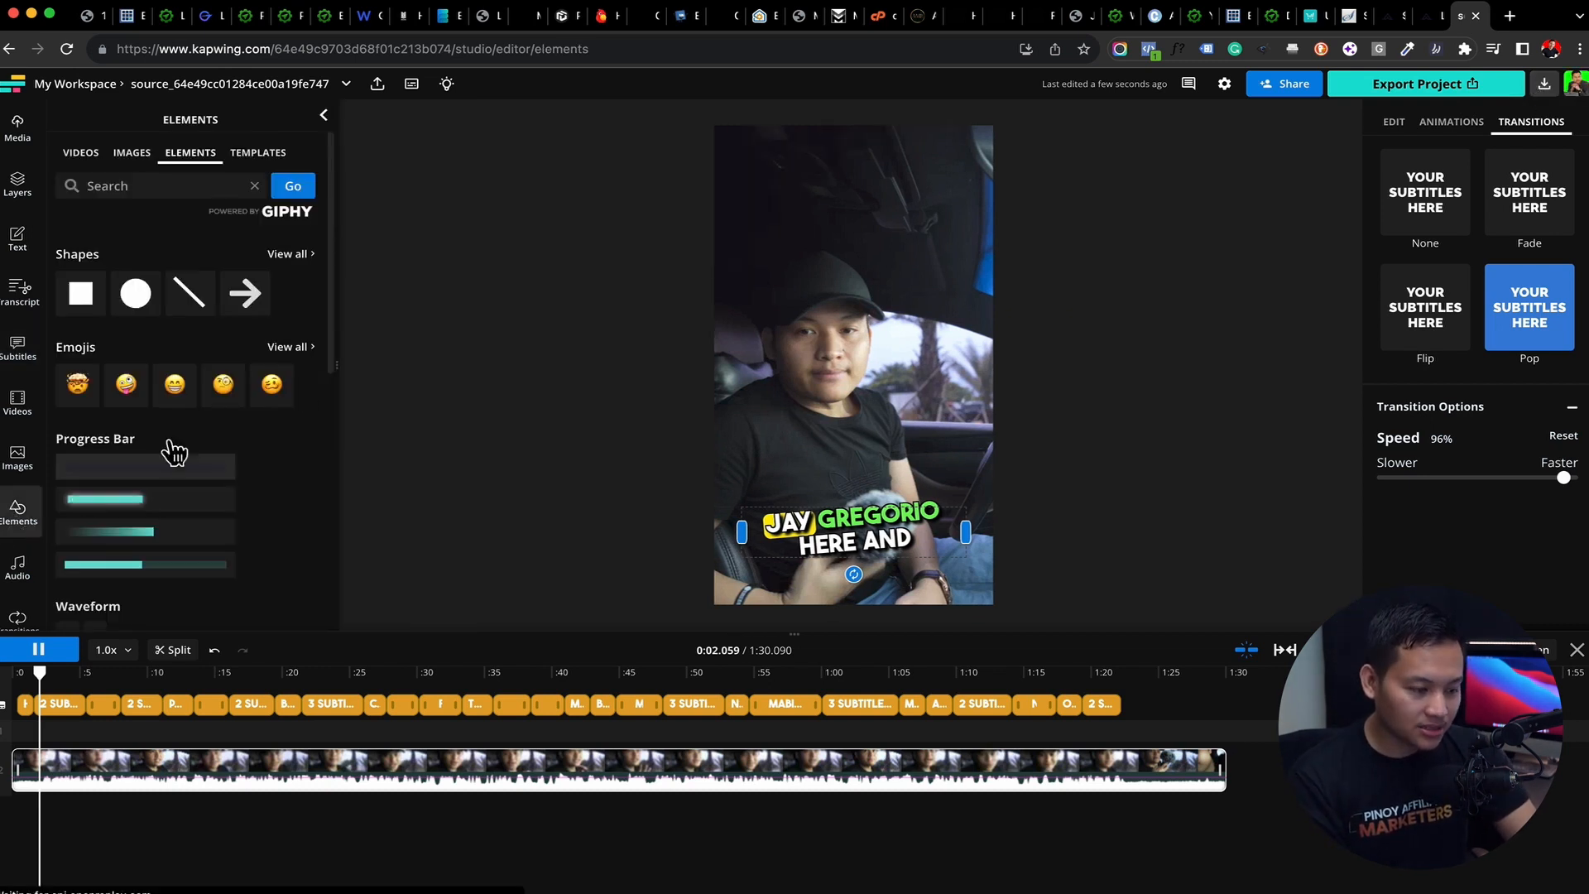
left_click(128, 506)
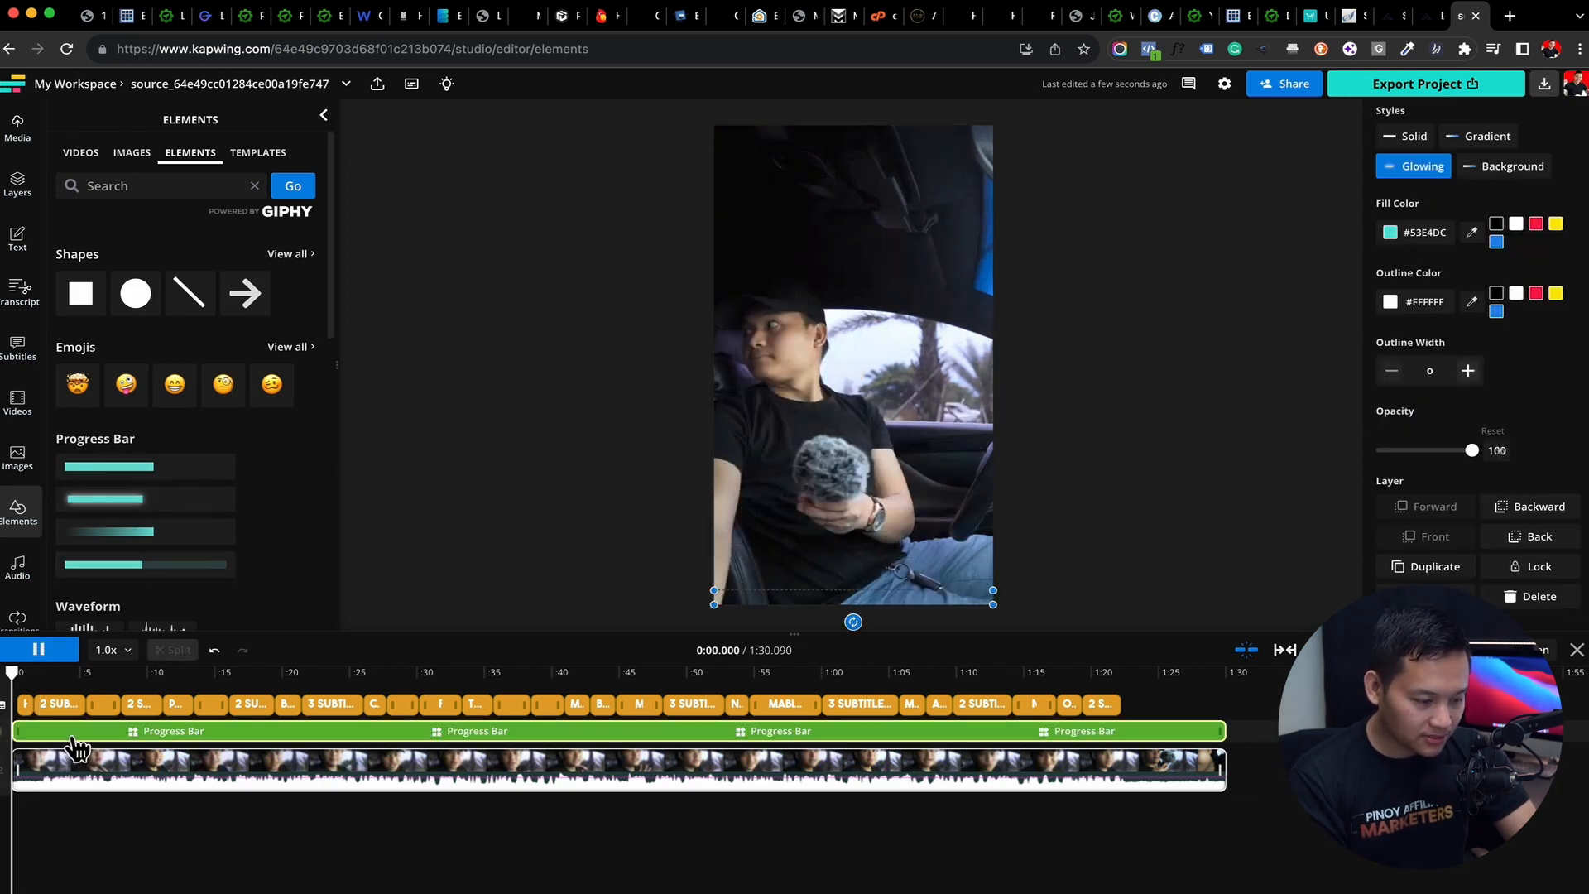
left_click_drag(12, 674, 376, 701)
left_click(1516, 224)
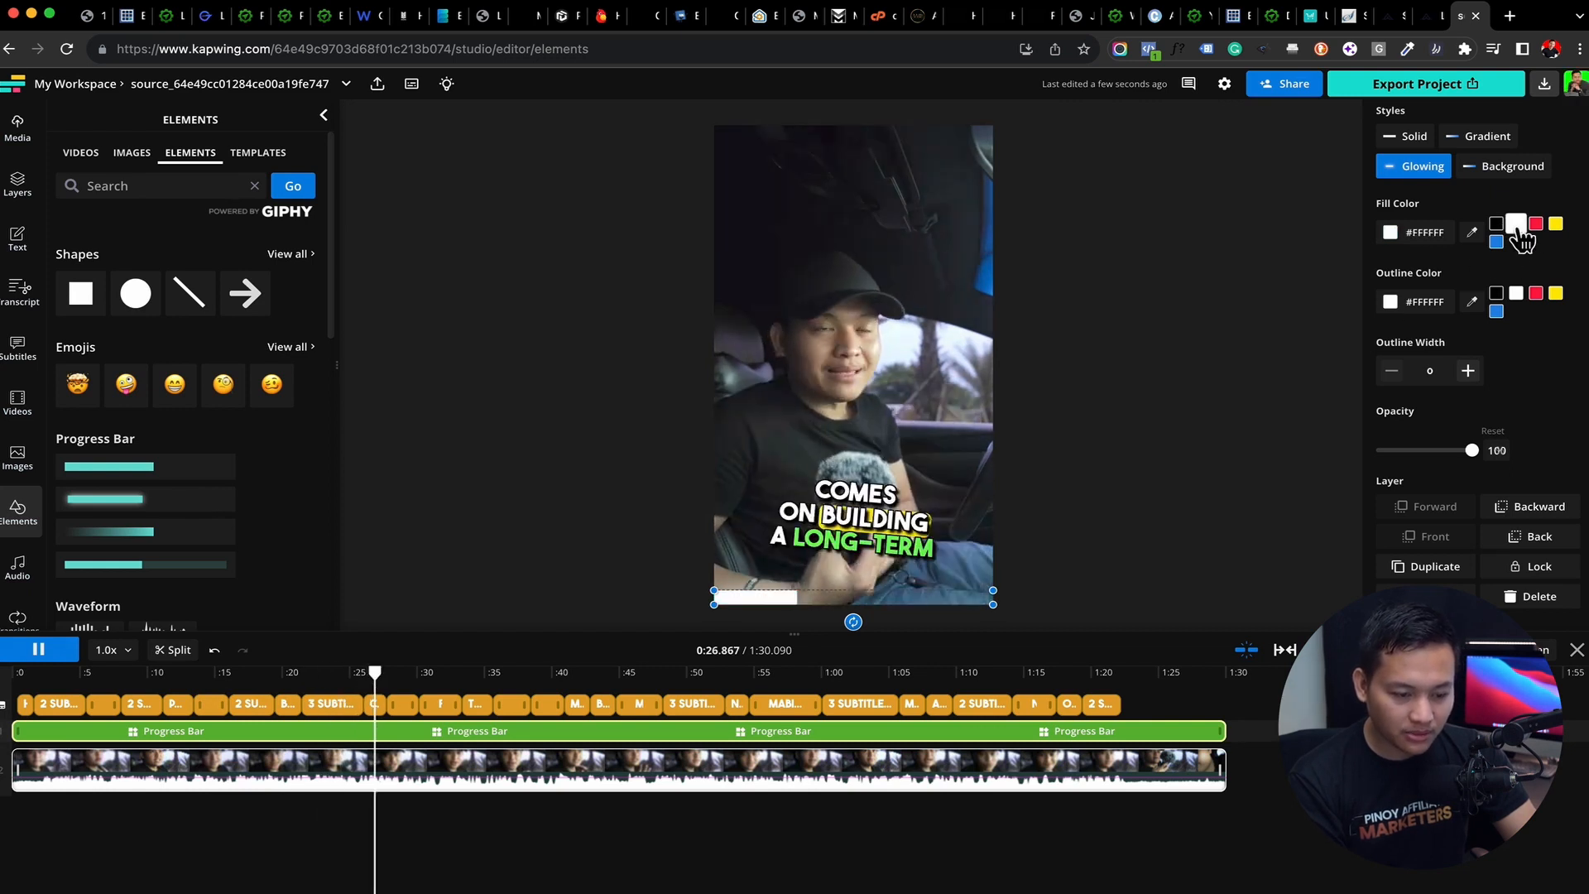
left_click(1555, 225)
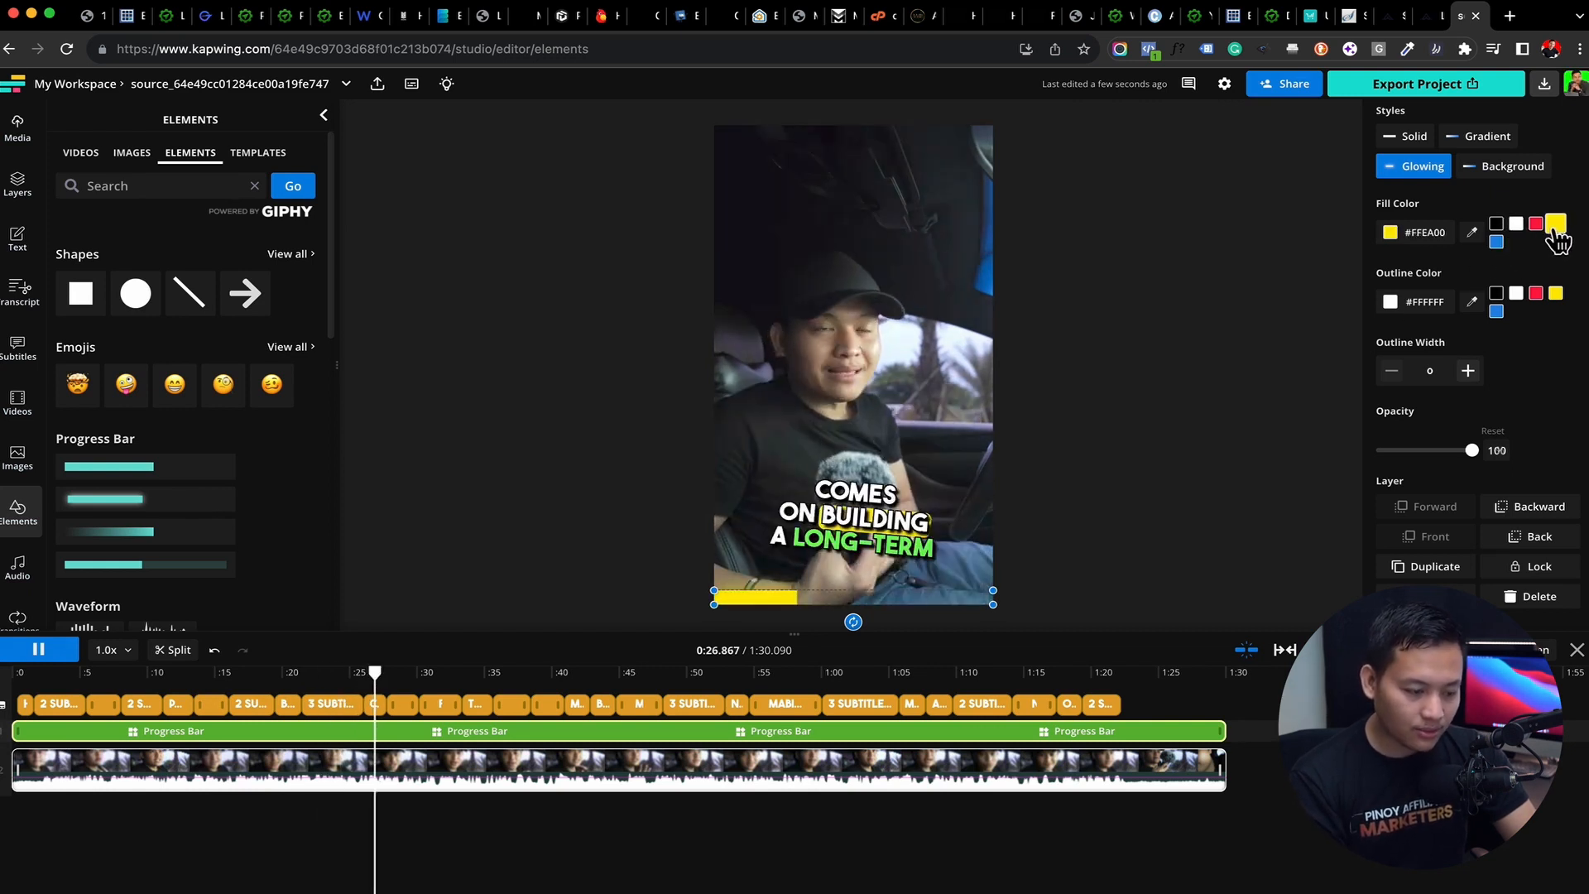
Split all layers where the subtitles end, at about 1:22, and delete the leftover video and progress bar segments
key("space")
left_click_drag(376, 673, 1121, 680)
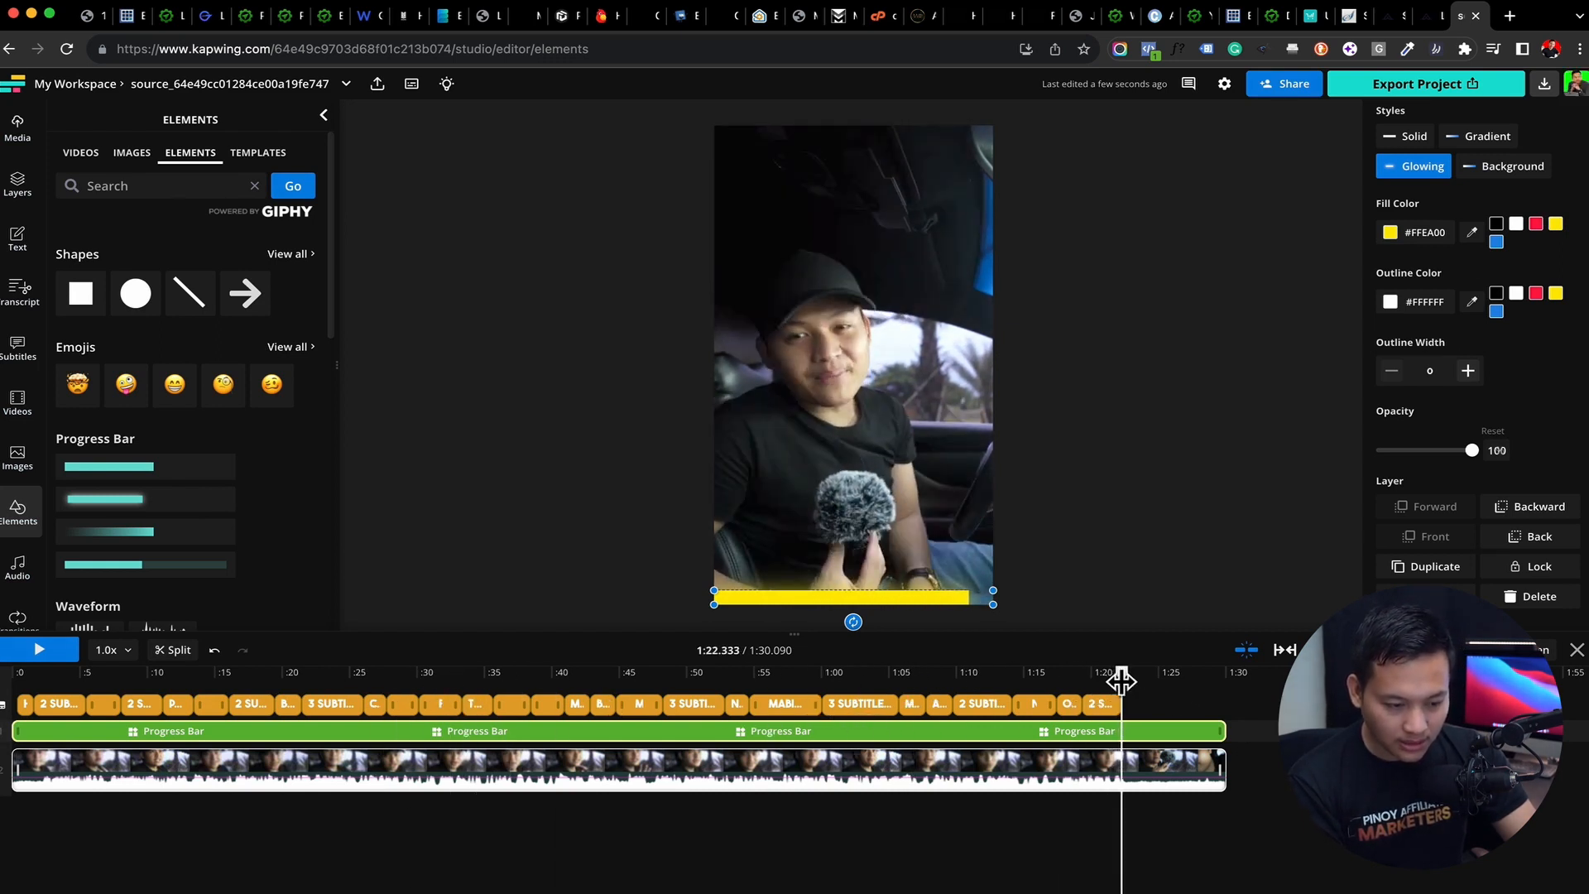
key("super+a")
left_click(173, 653)
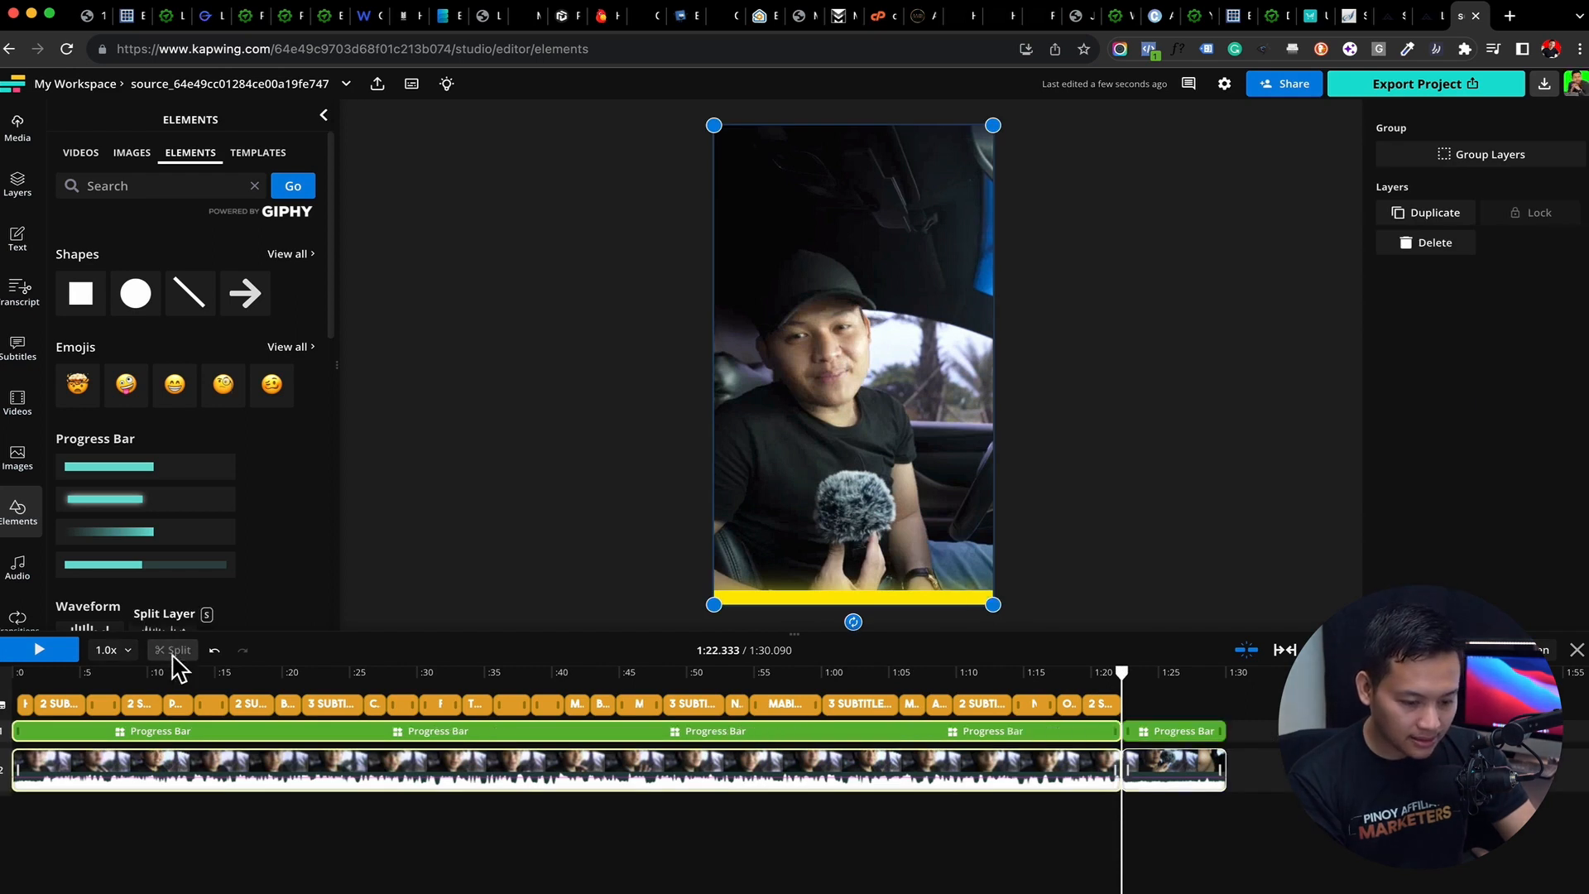
left_click_drag(1278, 716, 1205, 787)
key("Delete")
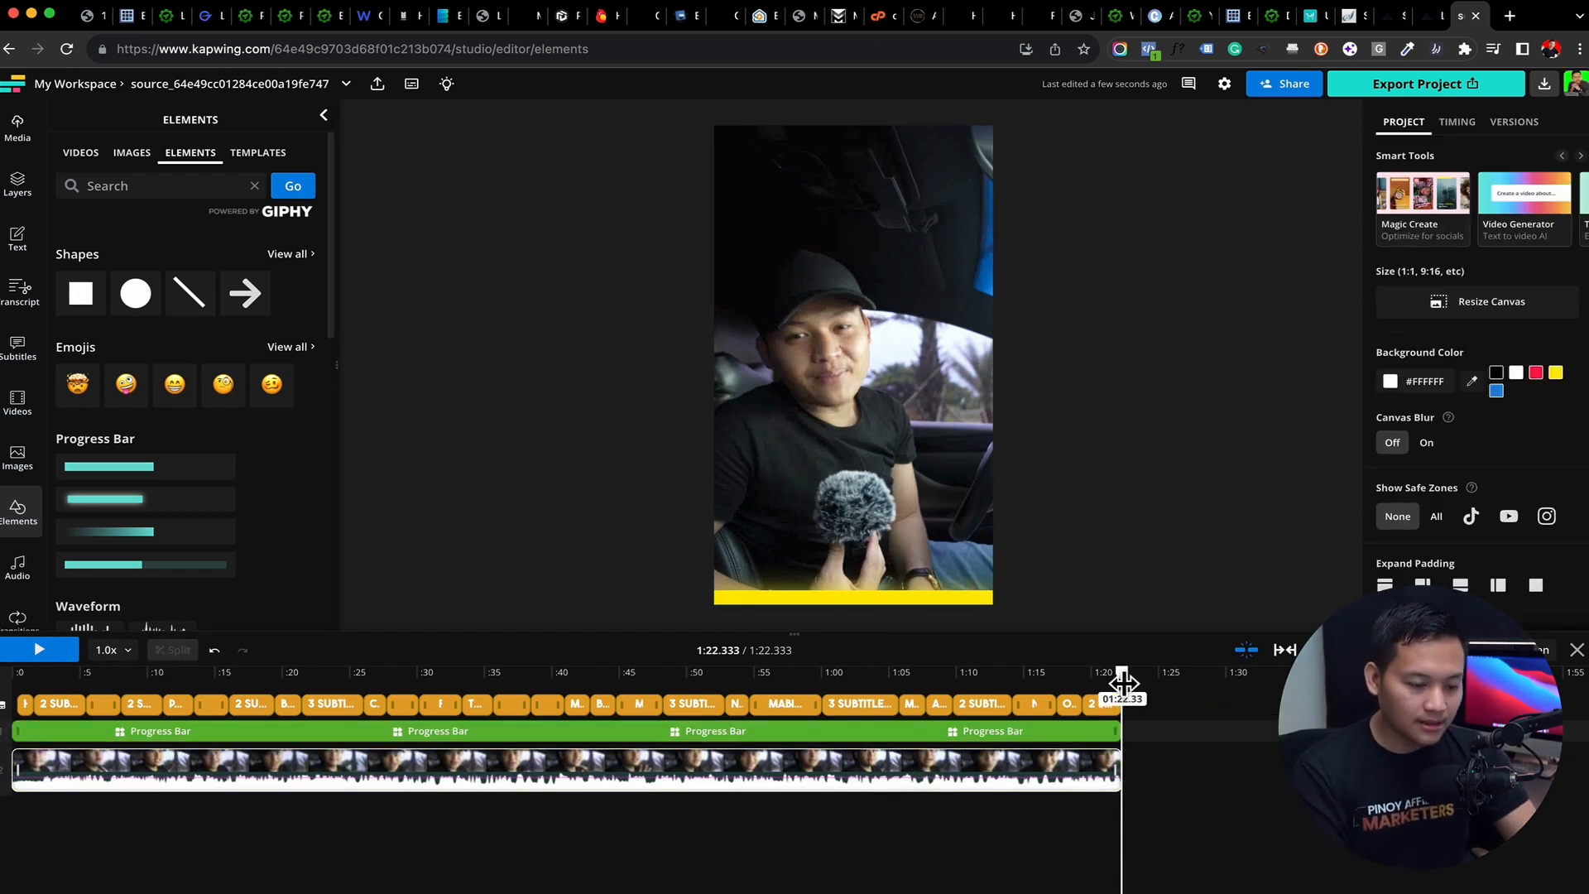
Scrub the trimmed video to about 0:45, 0:49 and 1:00 to review the subtitles with the progress bar
left_click_drag(1121, 695, 619, 701)
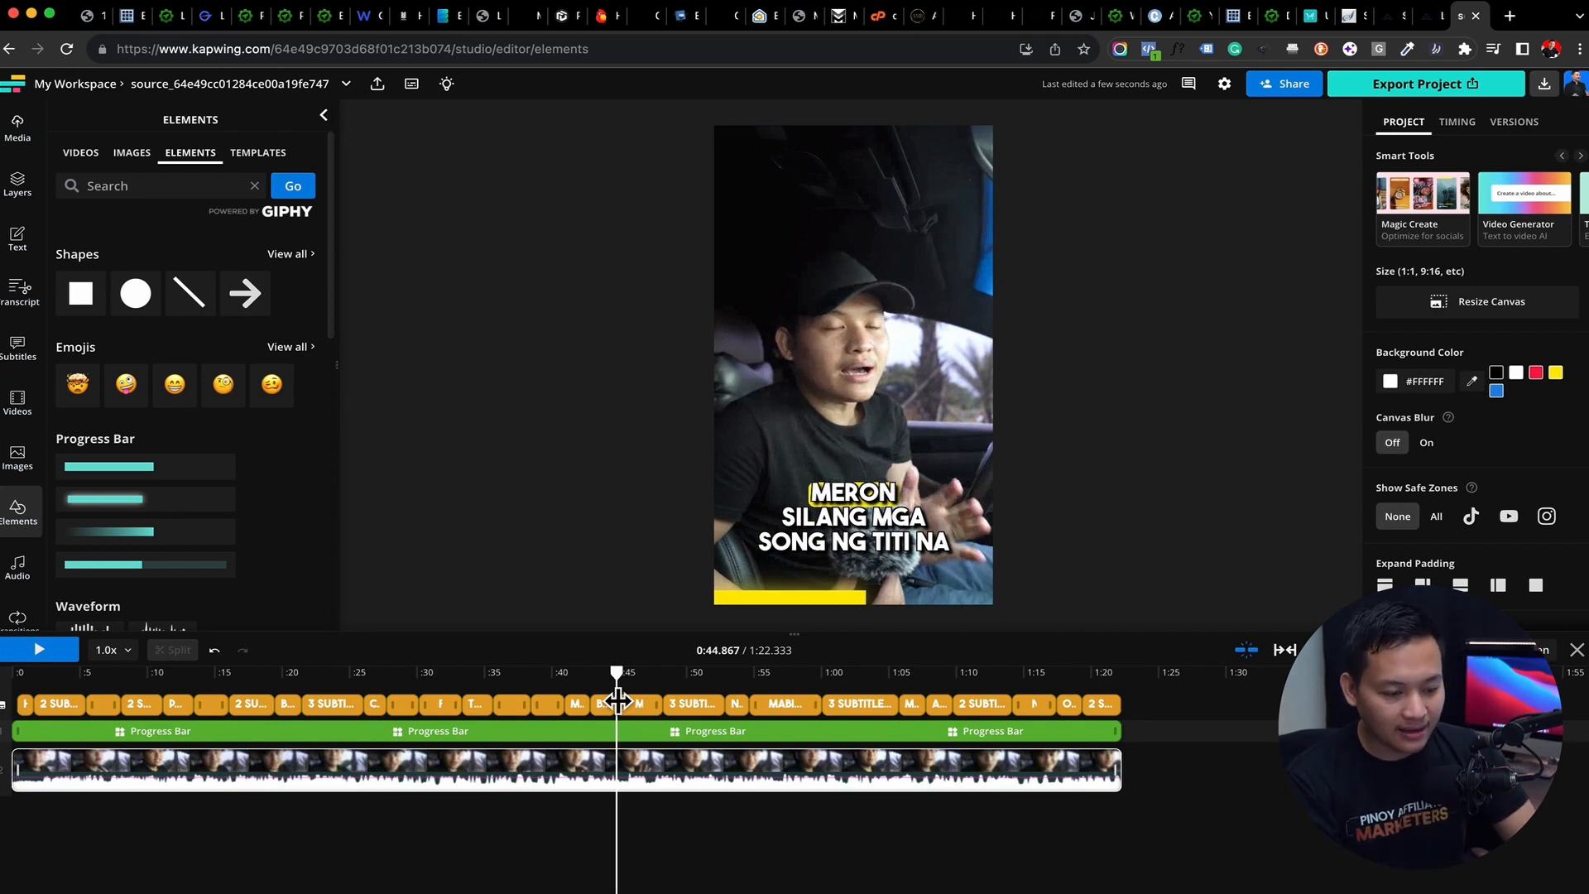
left_click_drag(617, 701, 667, 732)
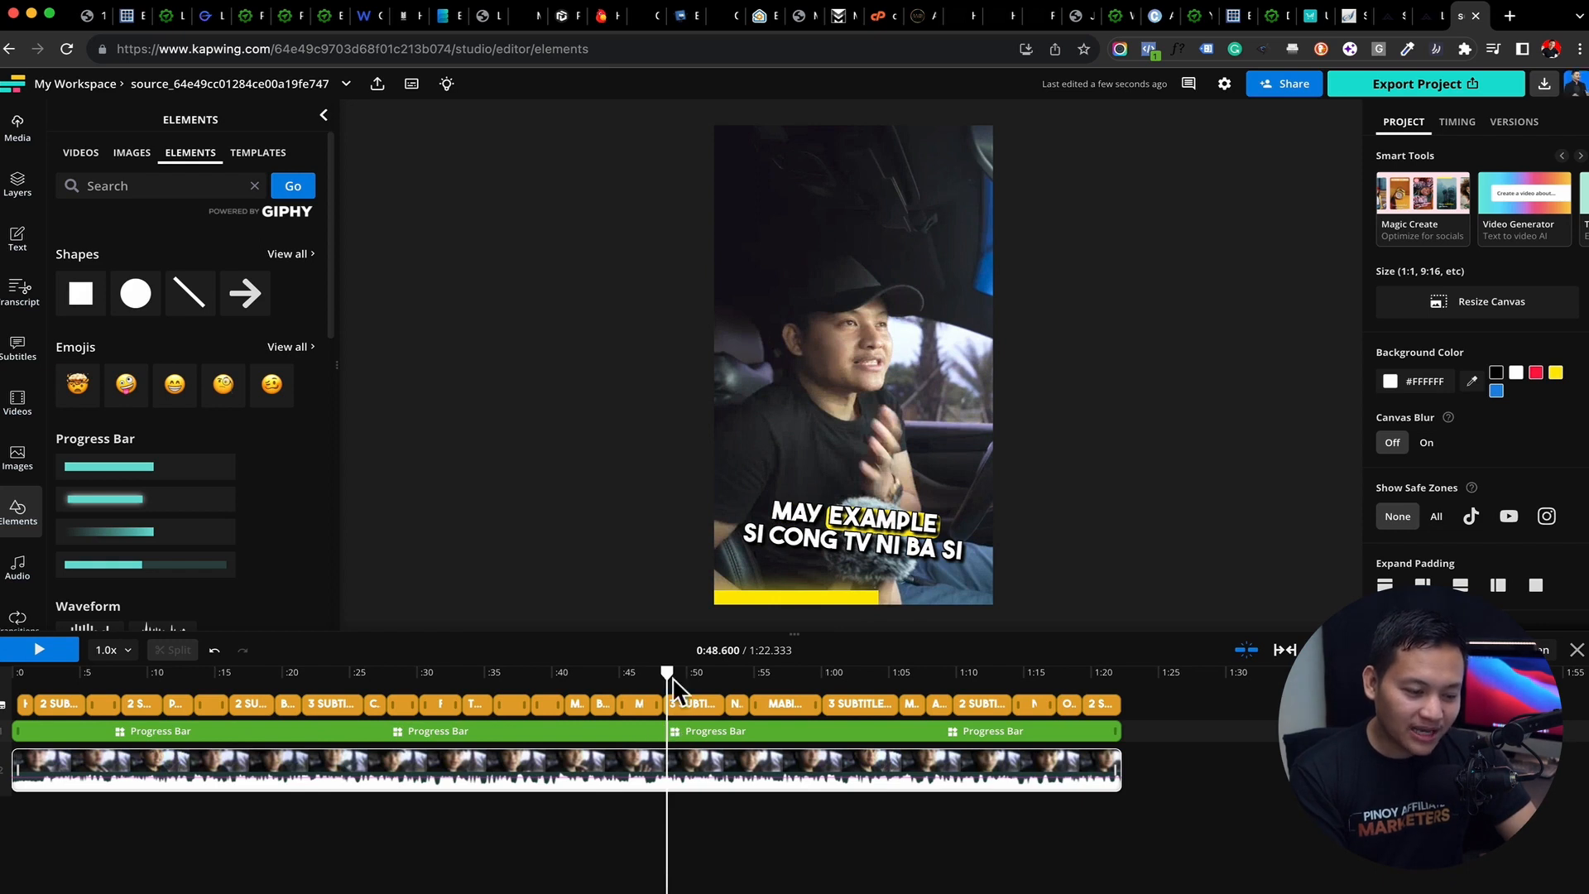
left_click_drag(670, 678, 824, 685)
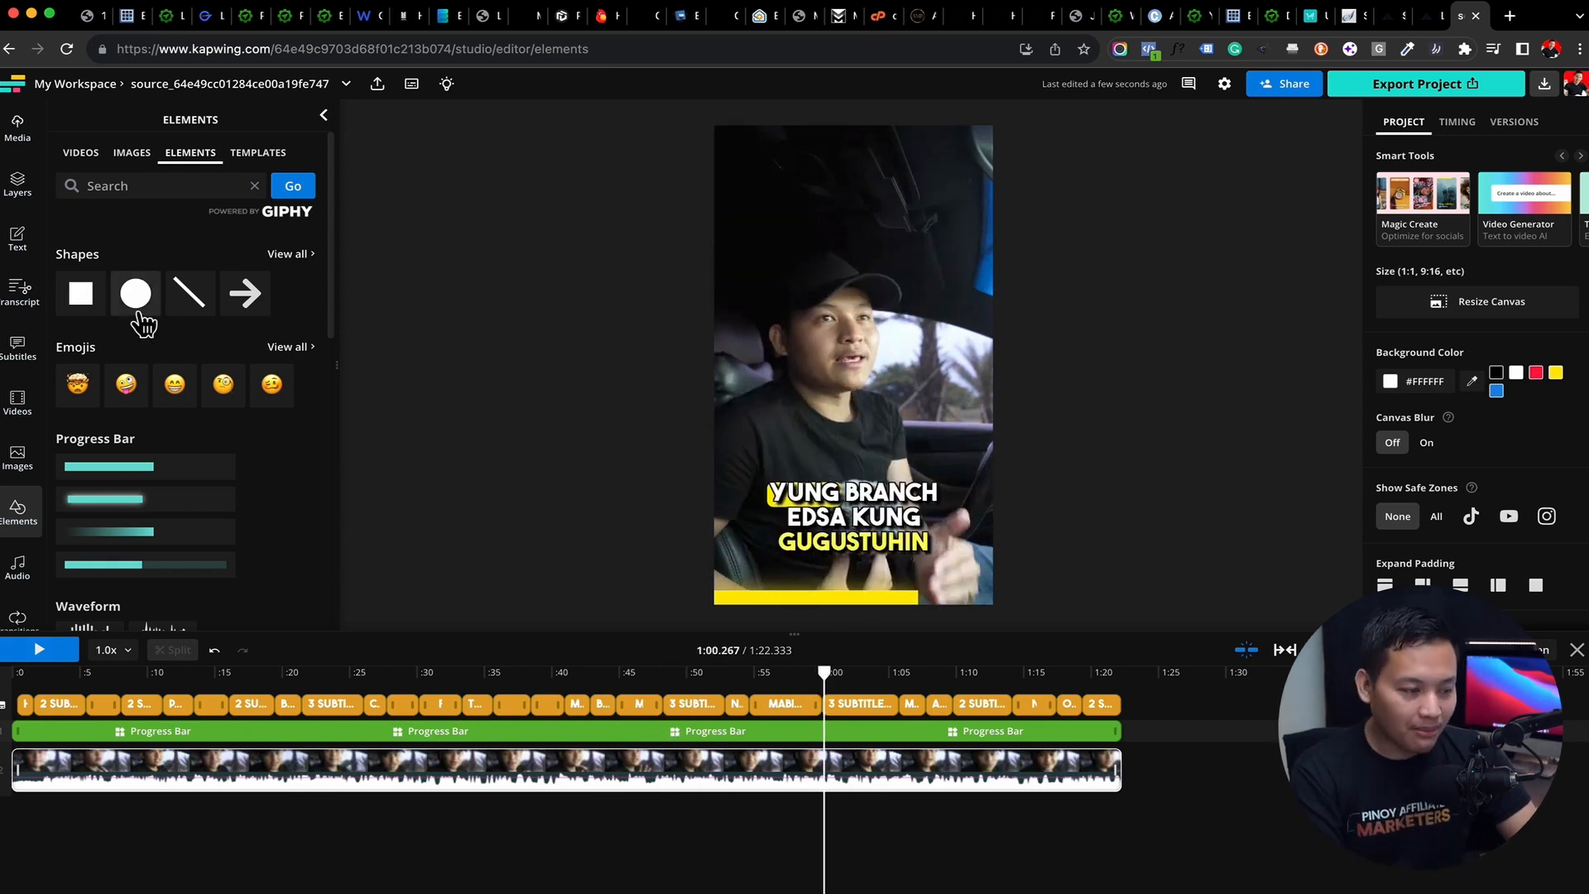
Look through the waveforms, backgrounds and other elements, and return to the My Workspace project list
scroll(189, 293, "down", 5)
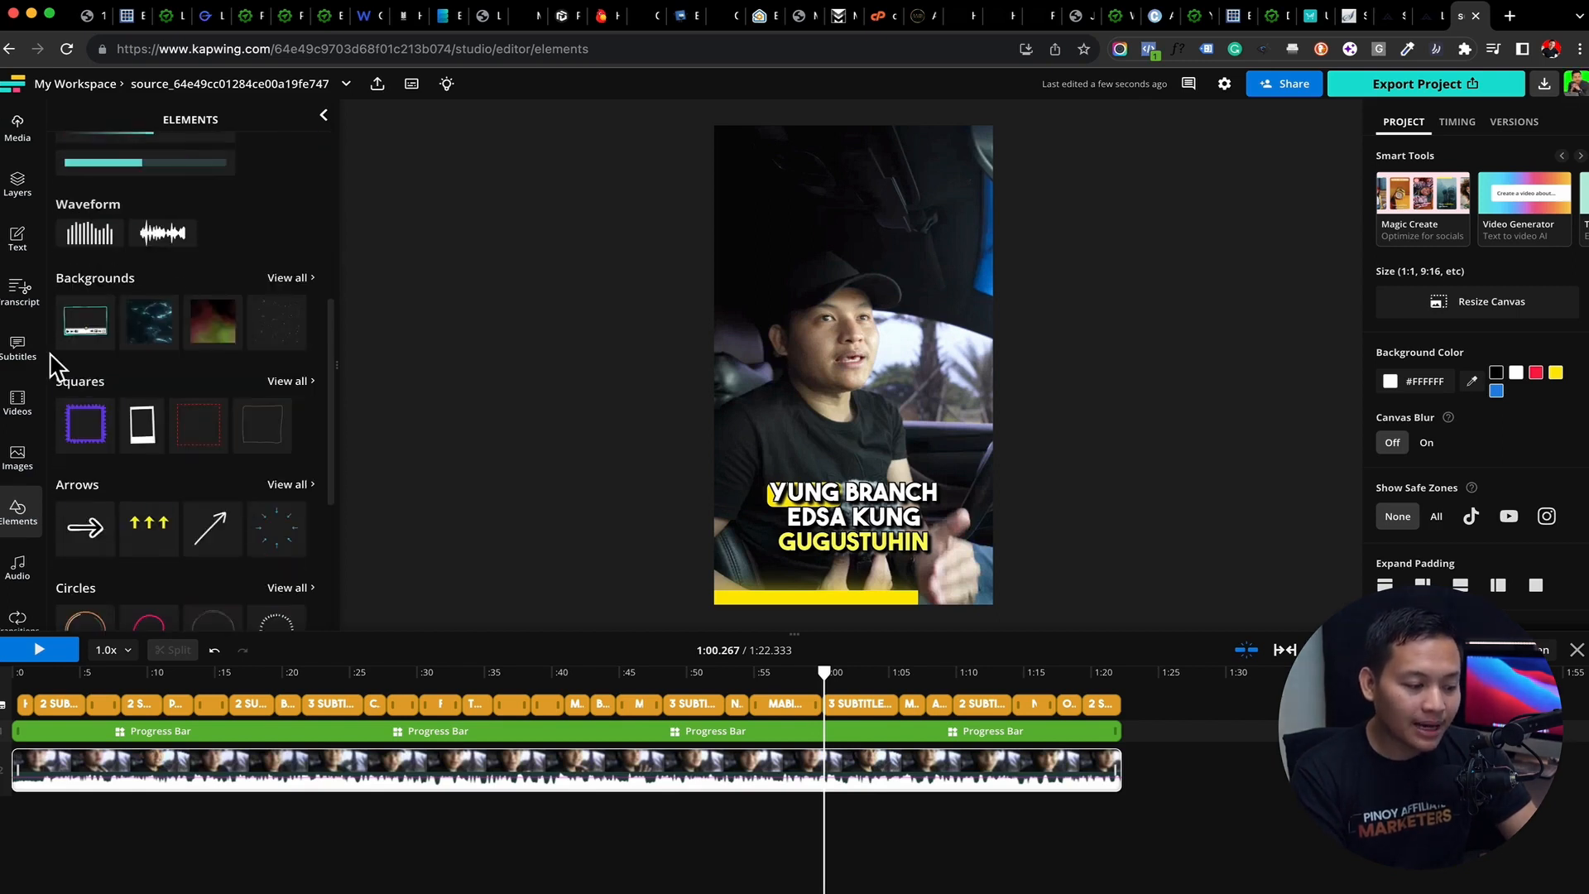
scroll(16, 454, "down", 2)
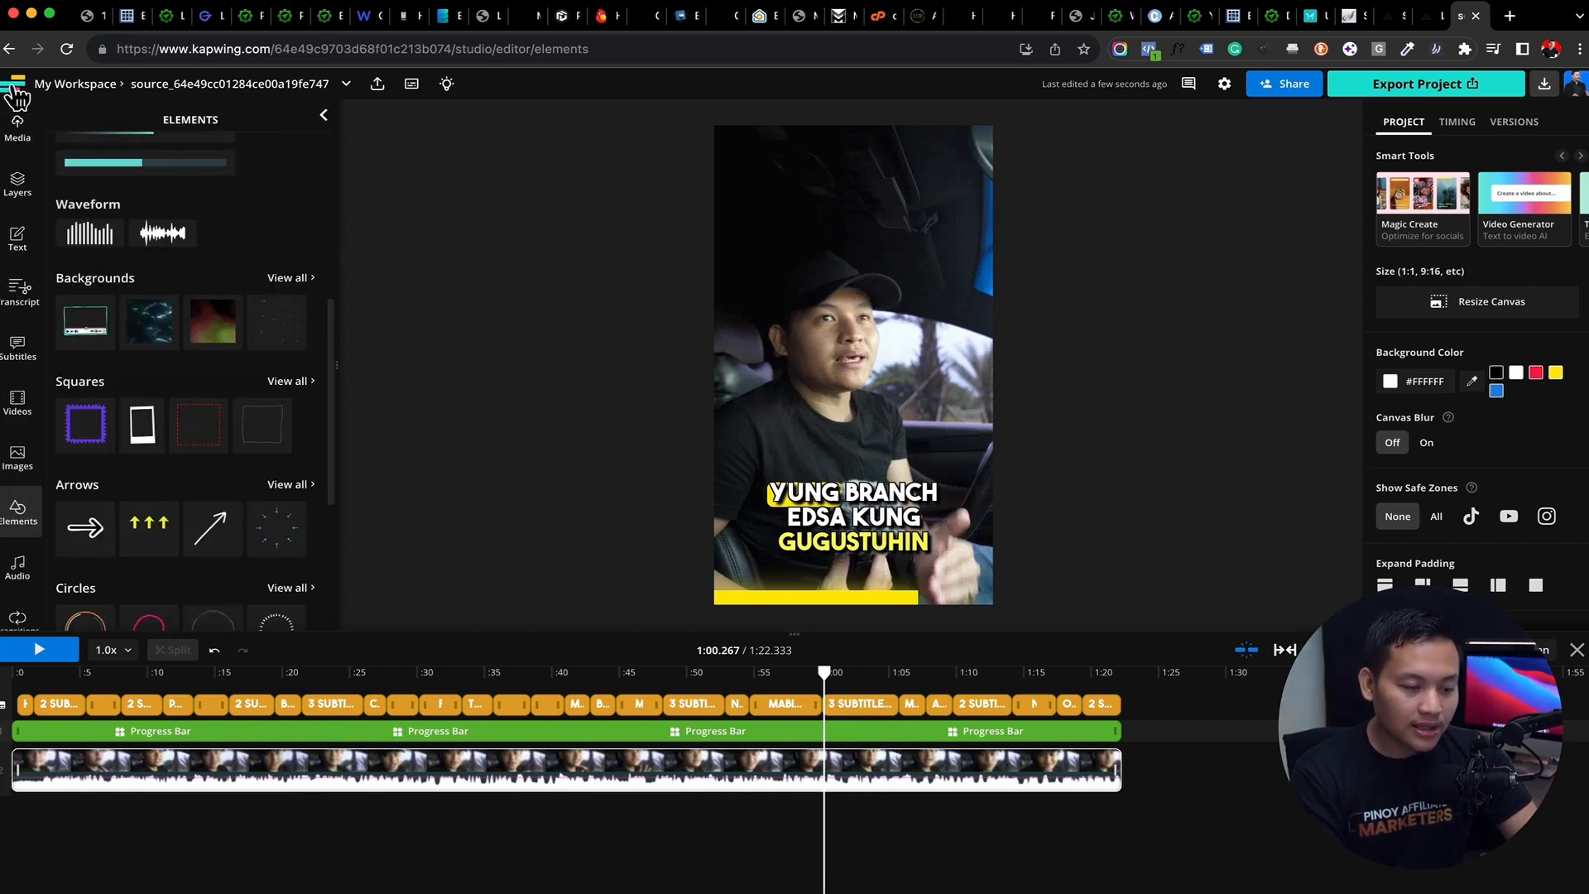
left_click(12, 84)
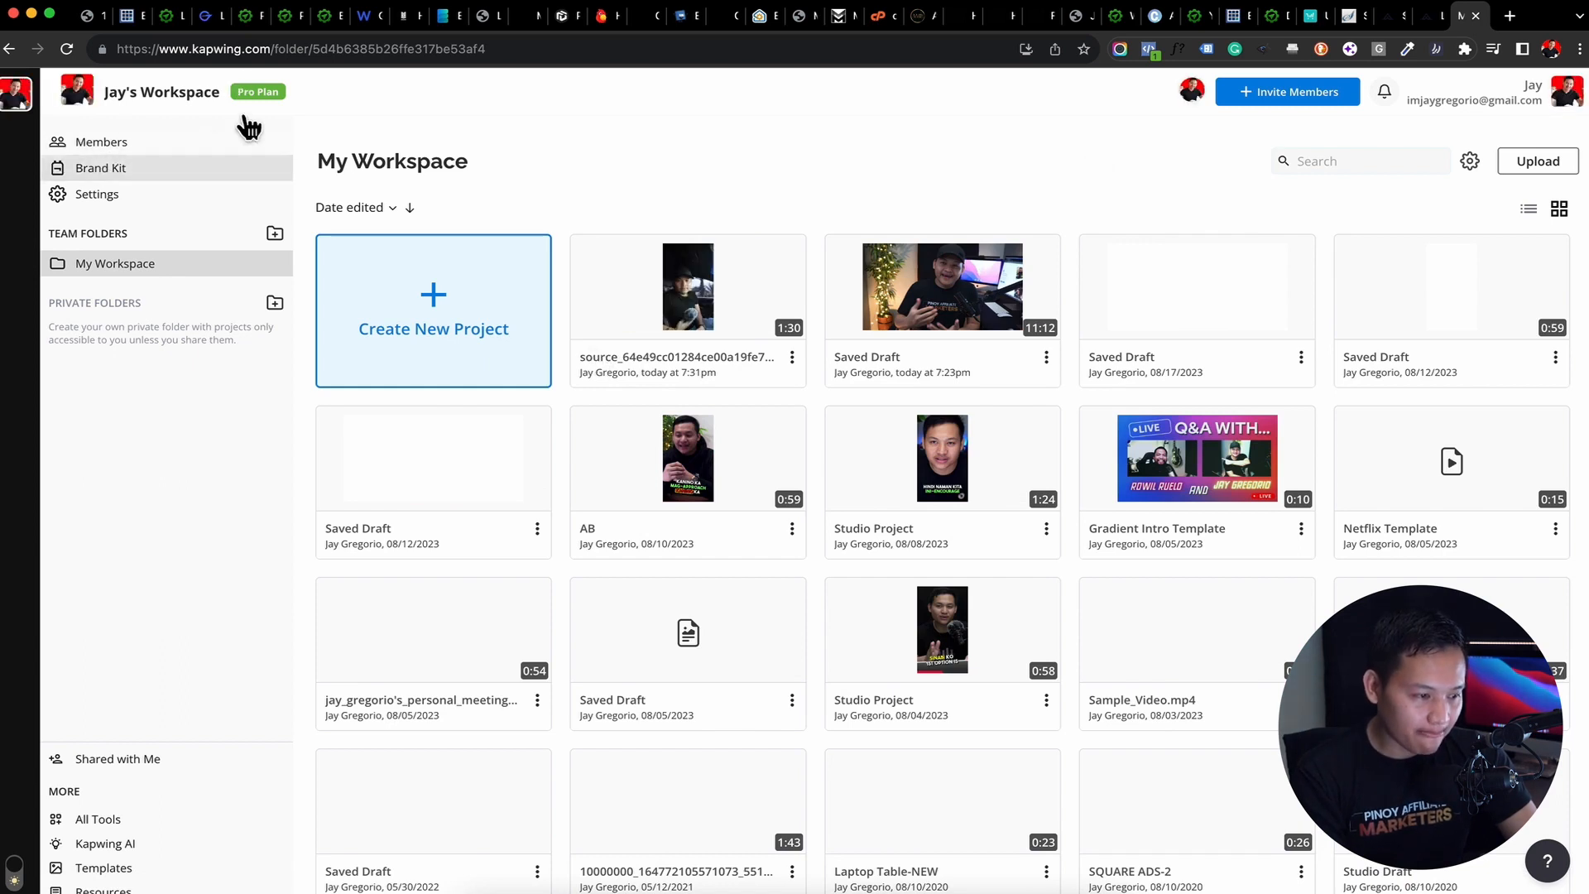
Open the All Tools page and browse the featured tools and the full tool list down to the Just for Fun section
left_click(141, 826)
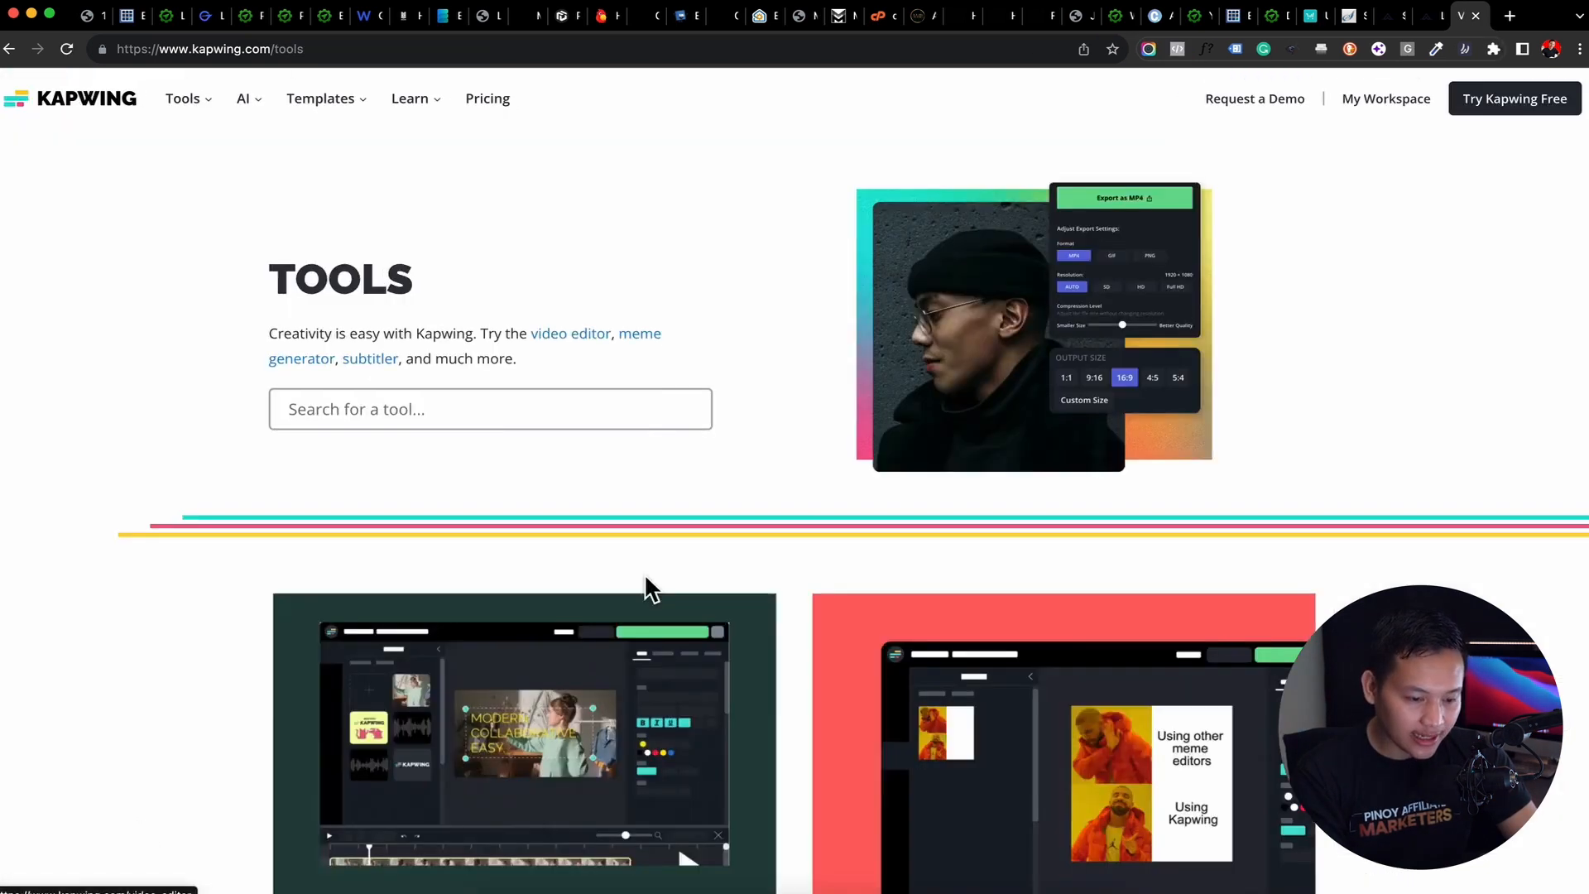
scroll(650, 589, "down", 5)
scroll(1080, 286, "down", 3)
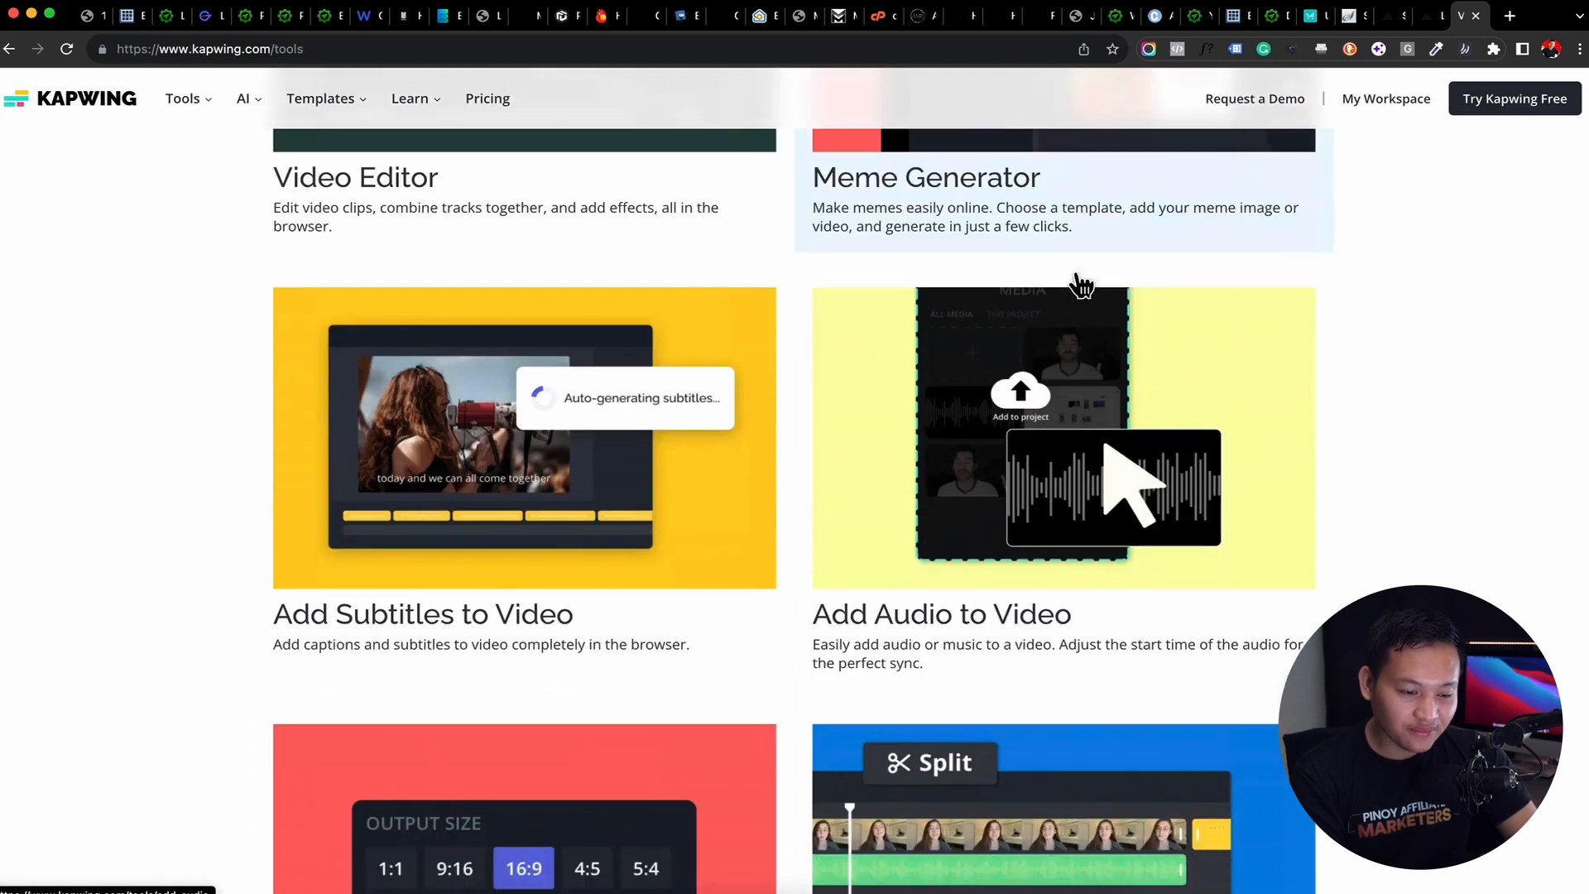
scroll(1108, 571, "down", 6)
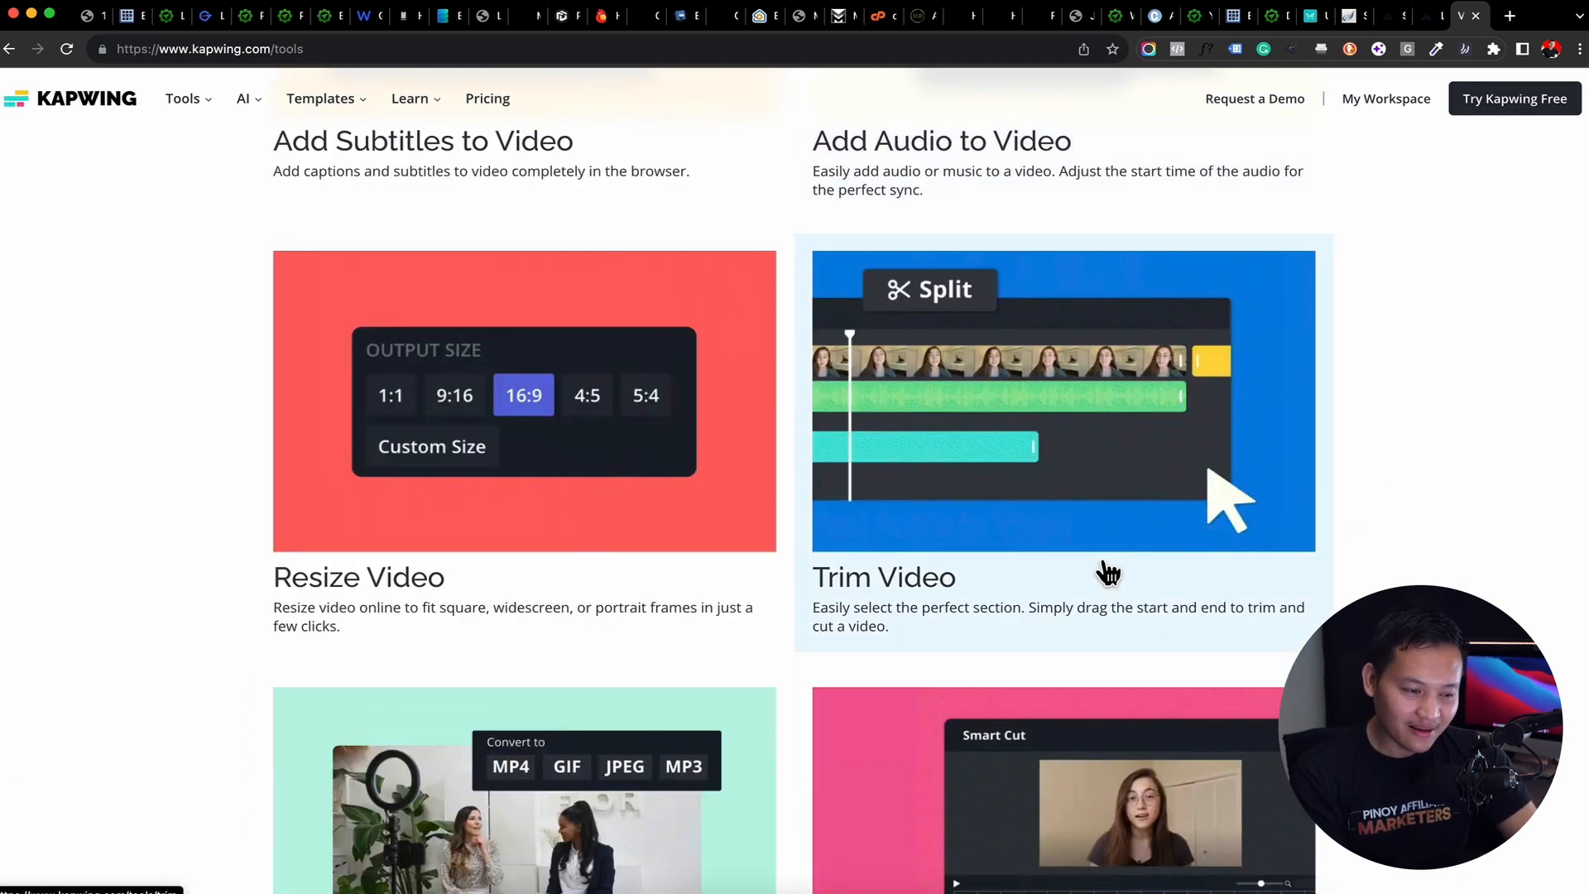
scroll(834, 467, "down", 5)
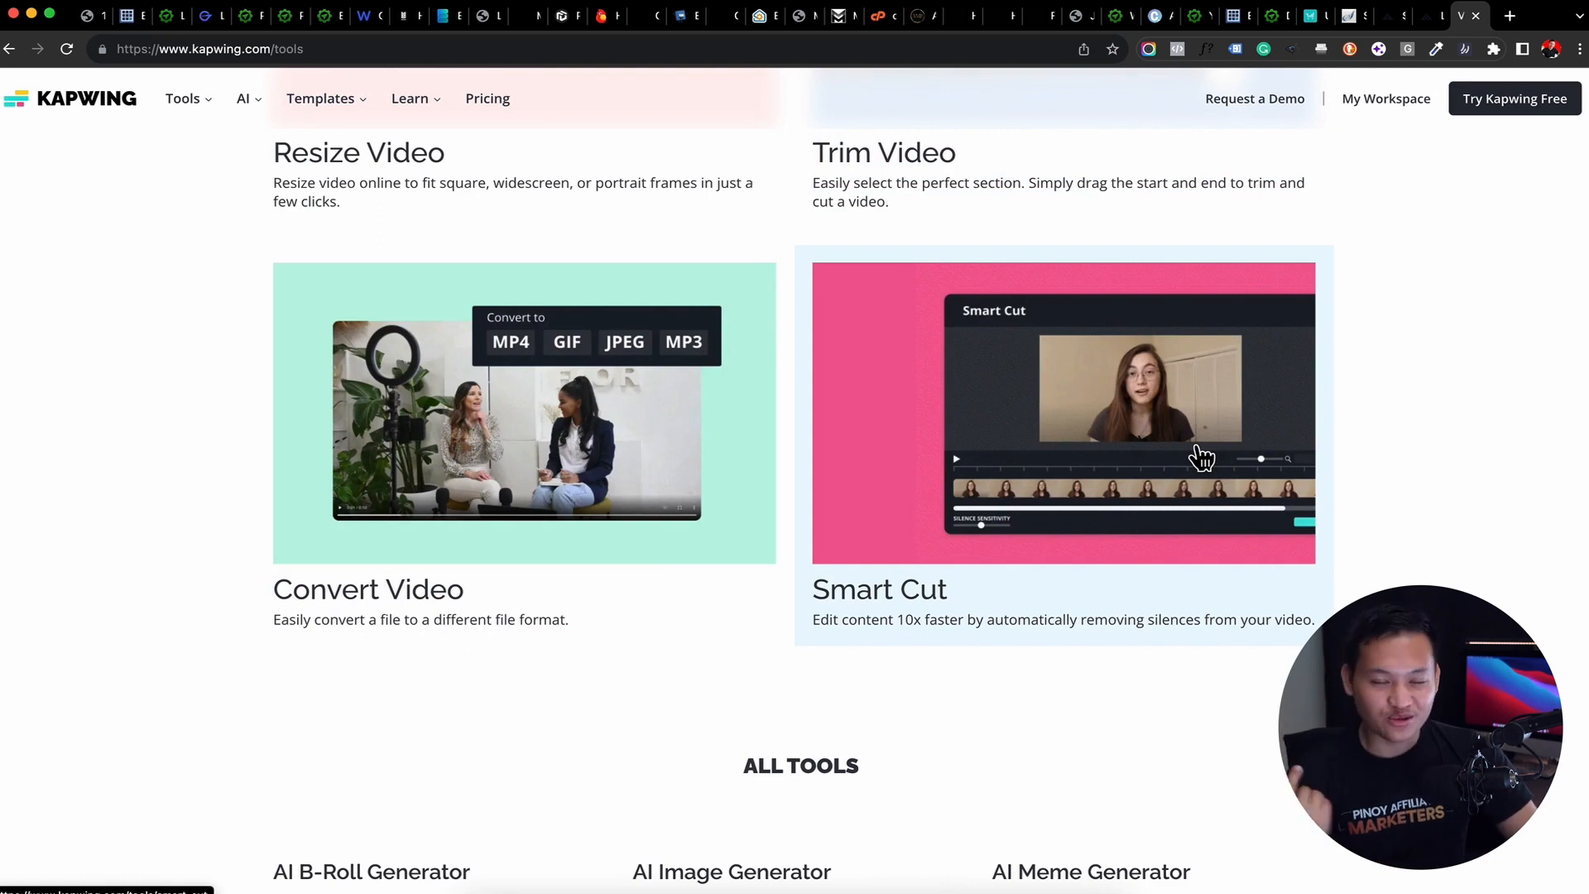
scroll(1200, 457, "down", 1)
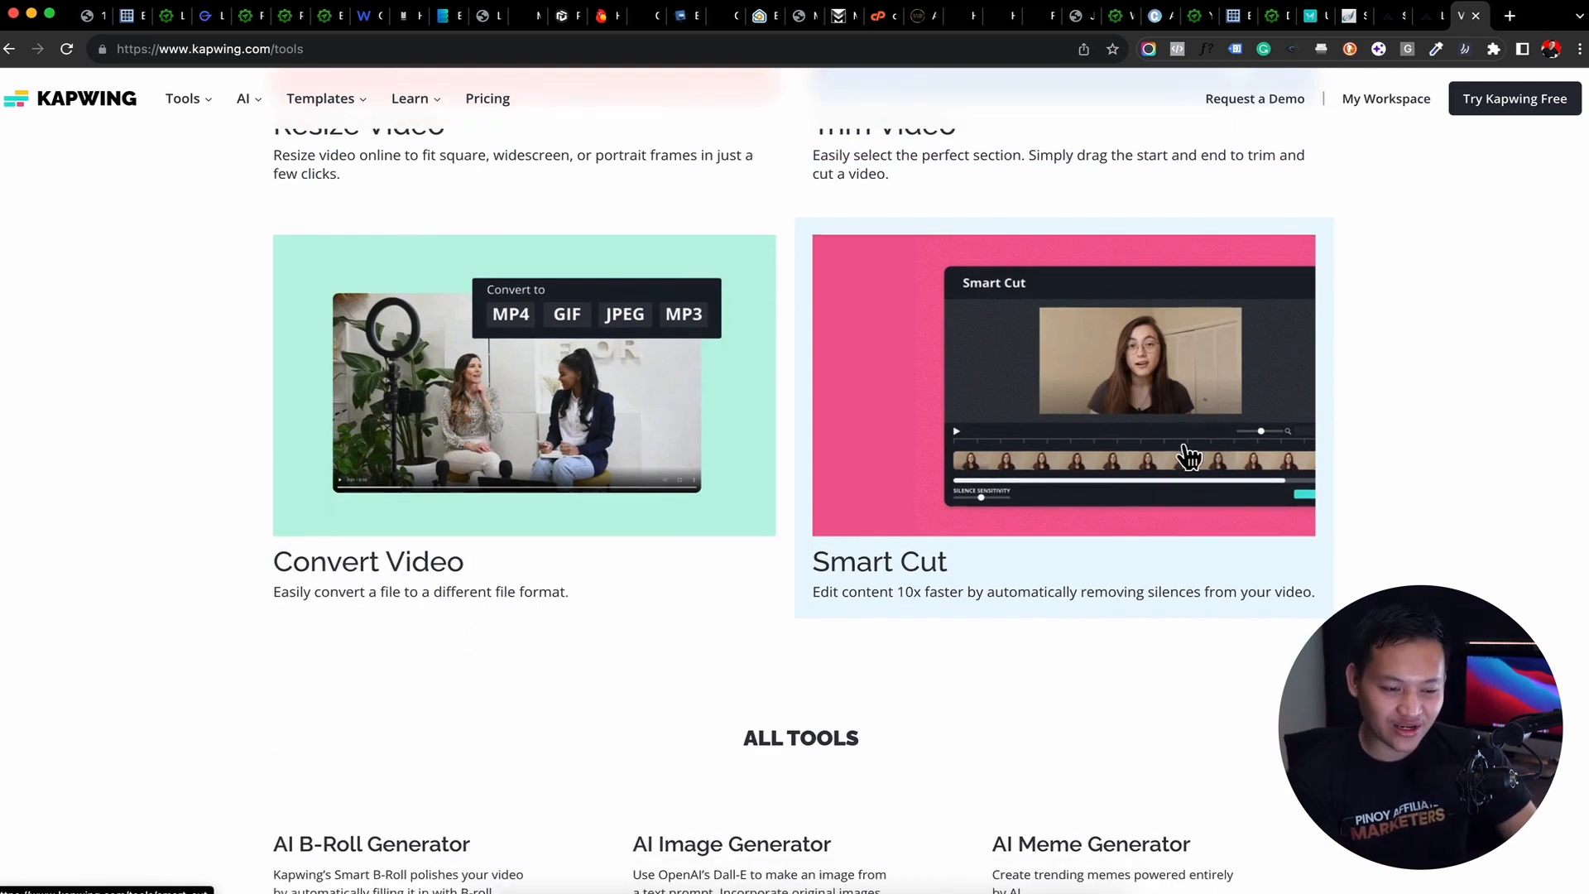
scroll(1082, 523, "down", 6)
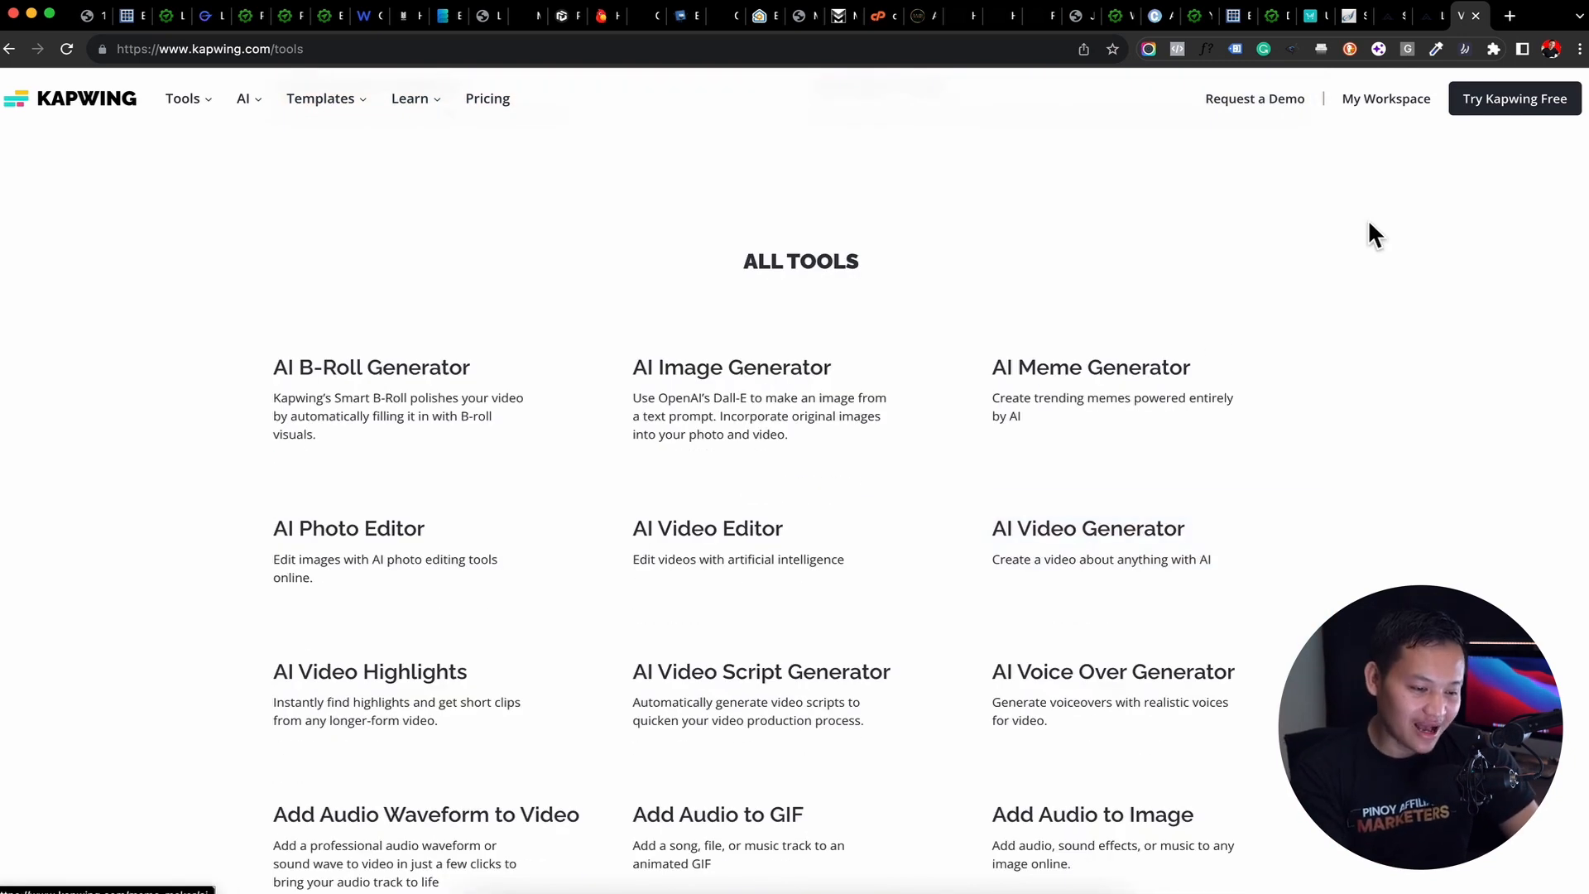
scroll(1367, 219, "down", 20)
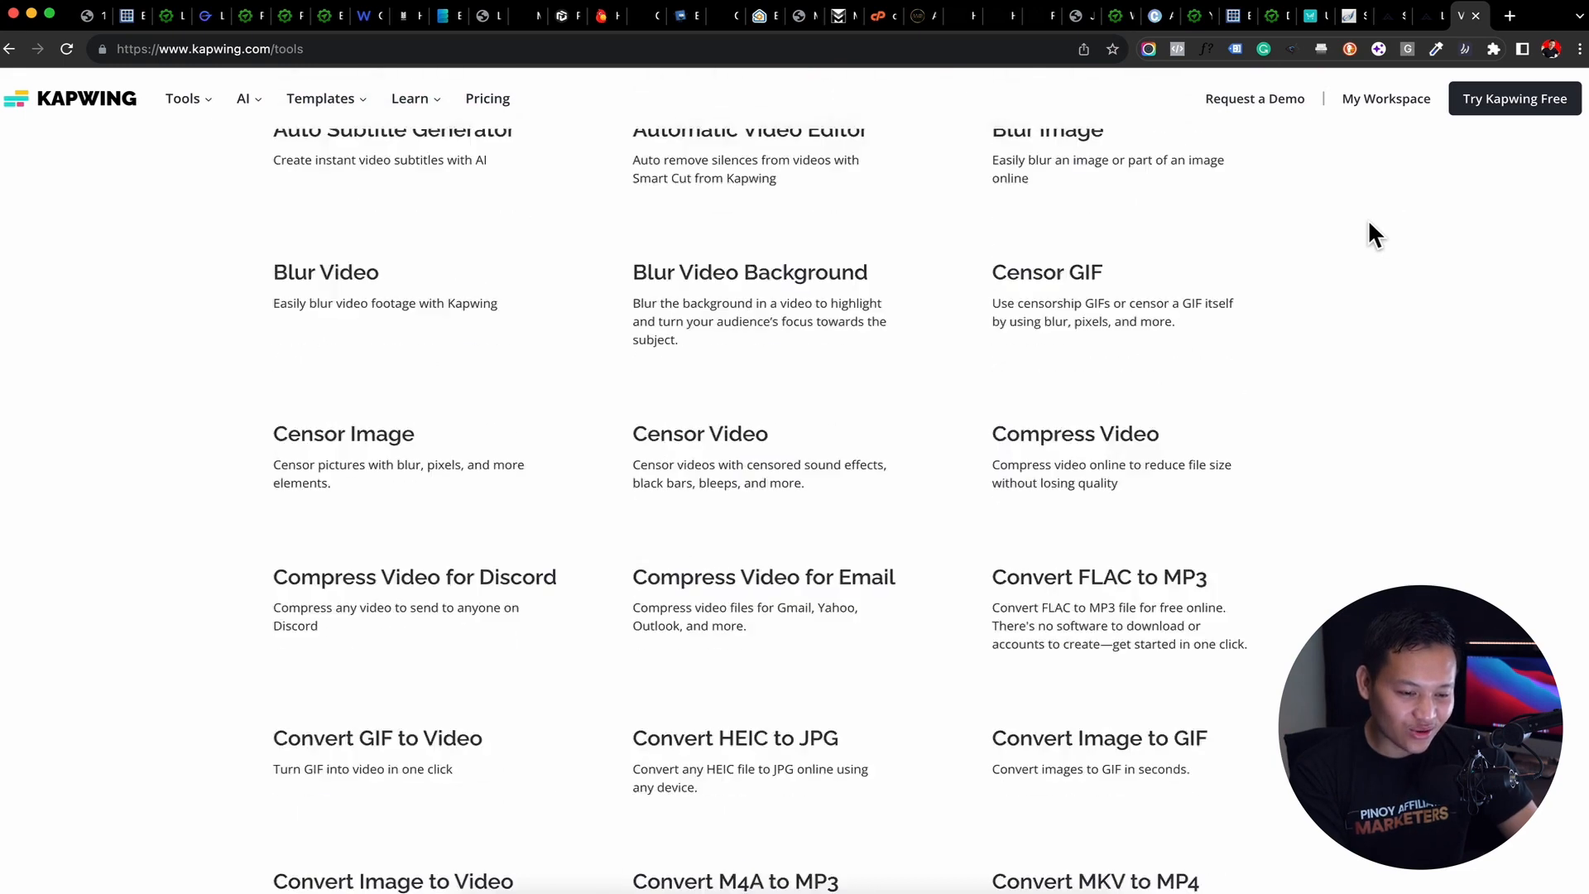
scroll(1369, 224, "down", 20)
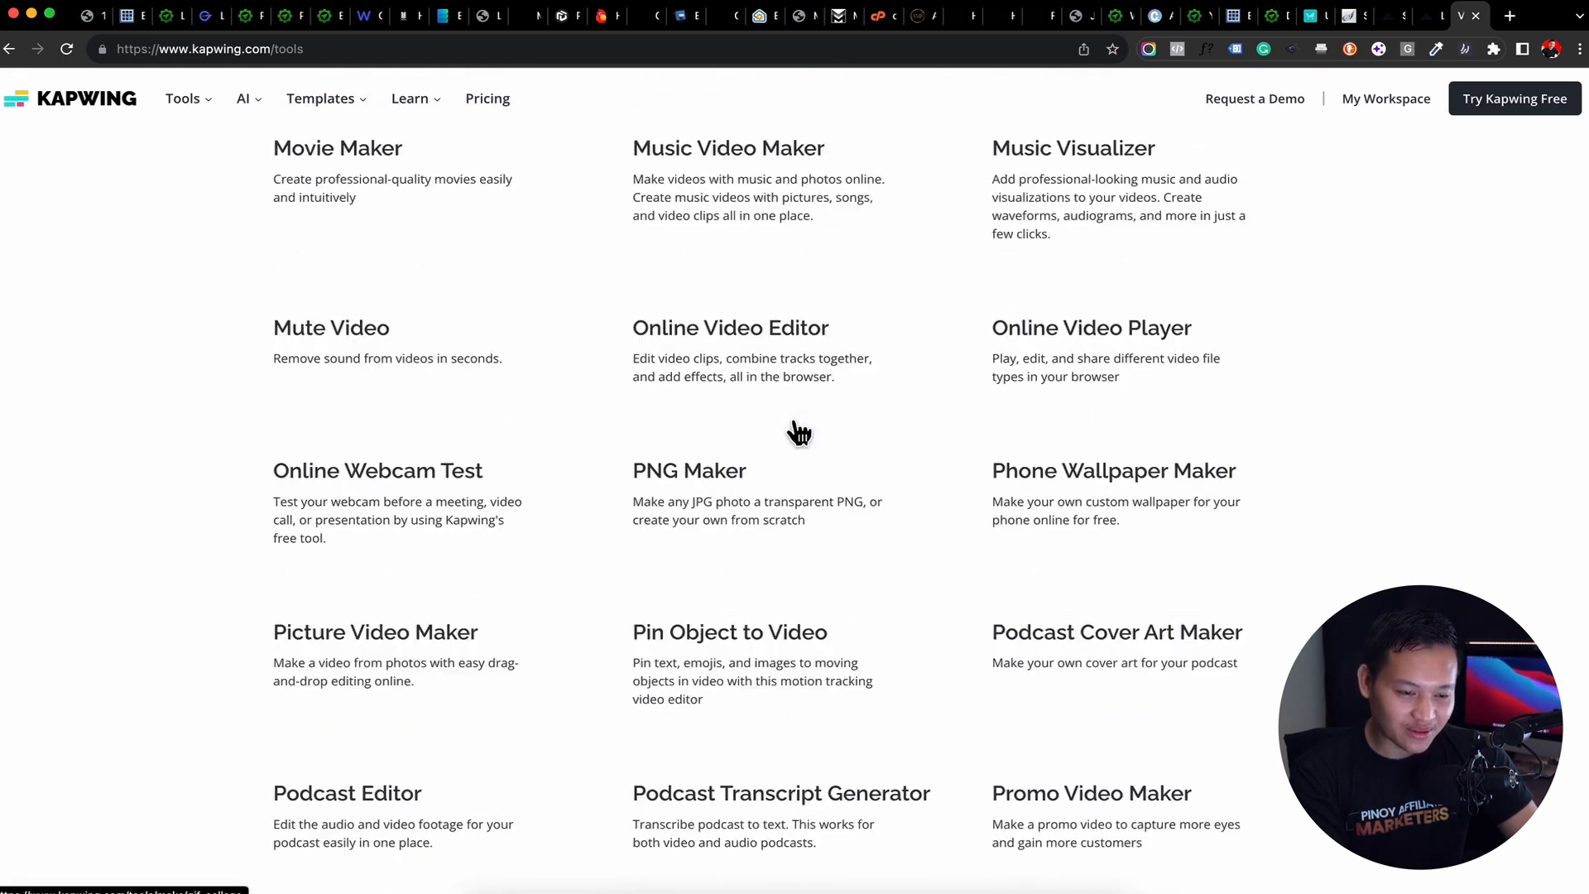
scroll(799, 431, "down", 20)
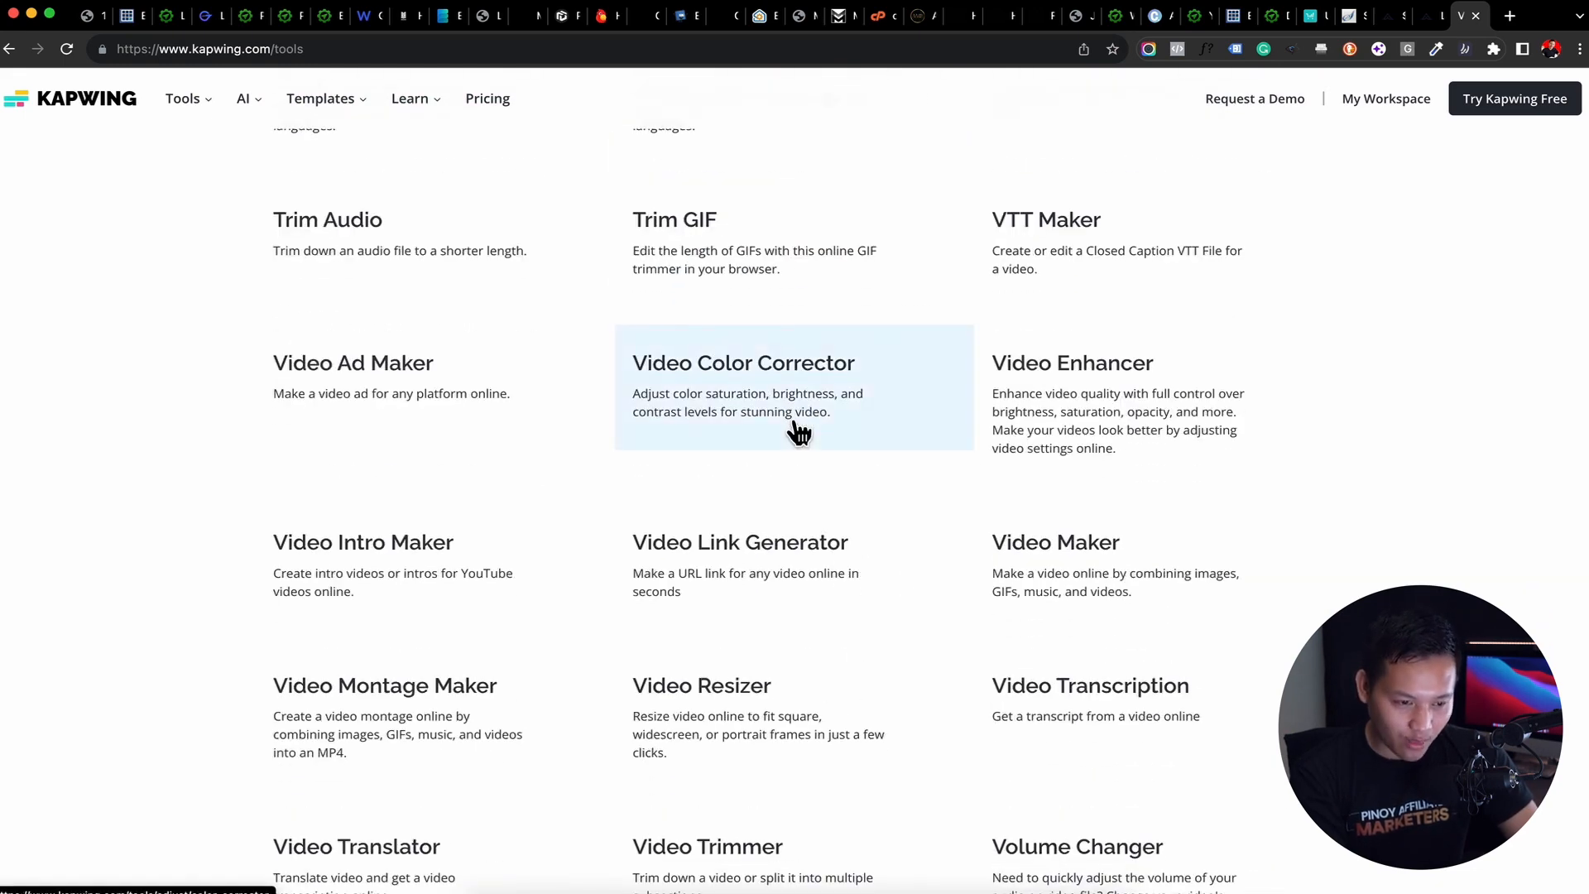
scroll(799, 431, "down", 10)
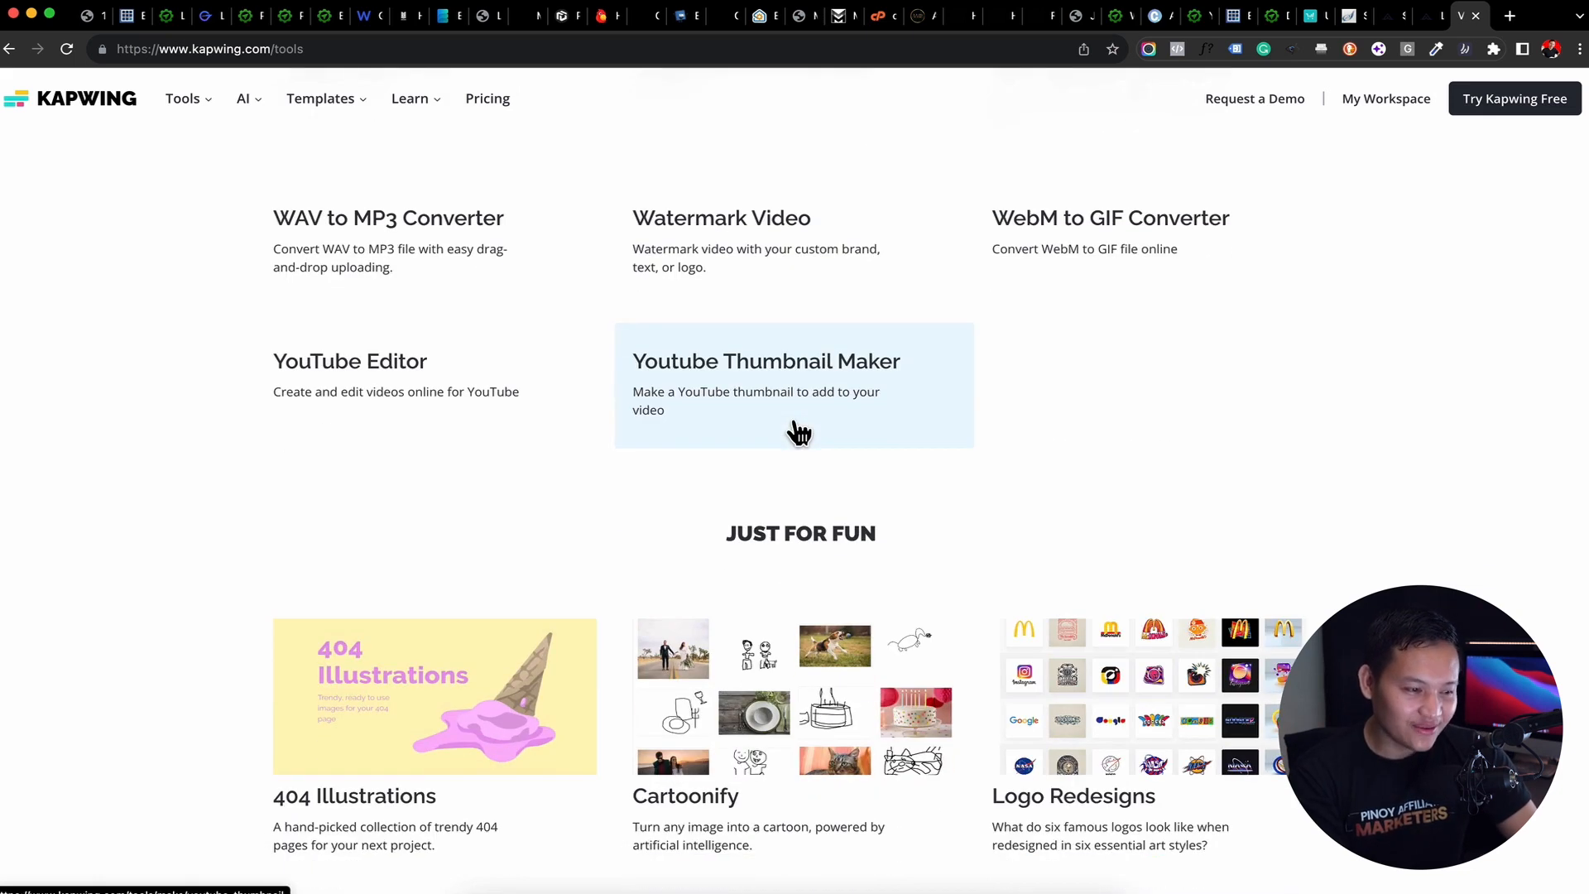
scroll(799, 432, "up", 20)
Find the TV Zoom Transition Template among the popular templates and open it for editing
mouse_move(351, 112)
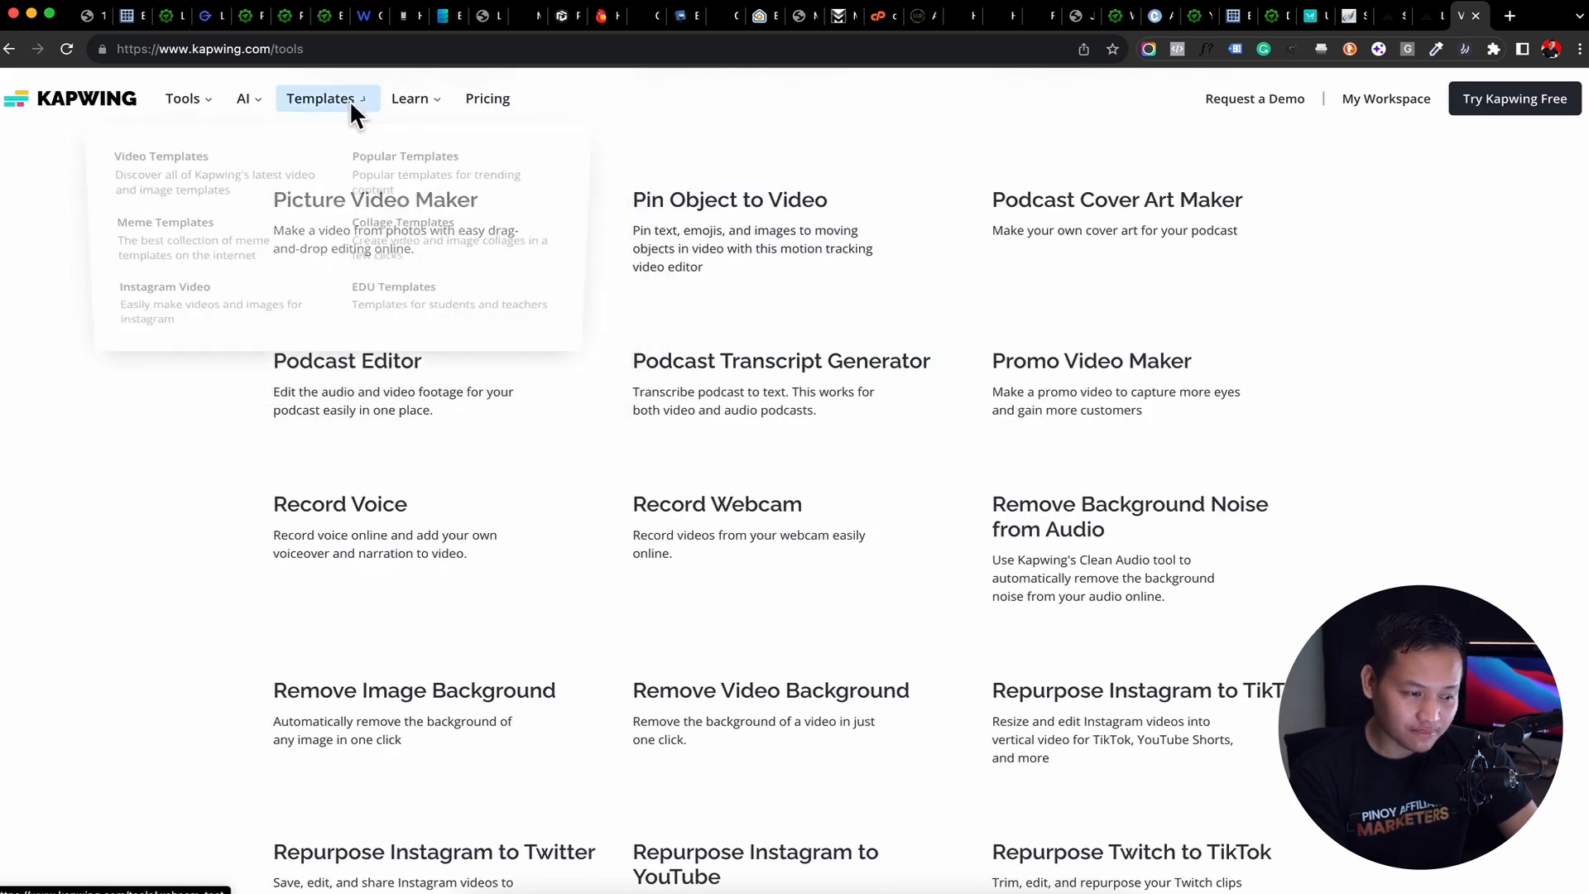
left_click(406, 191)
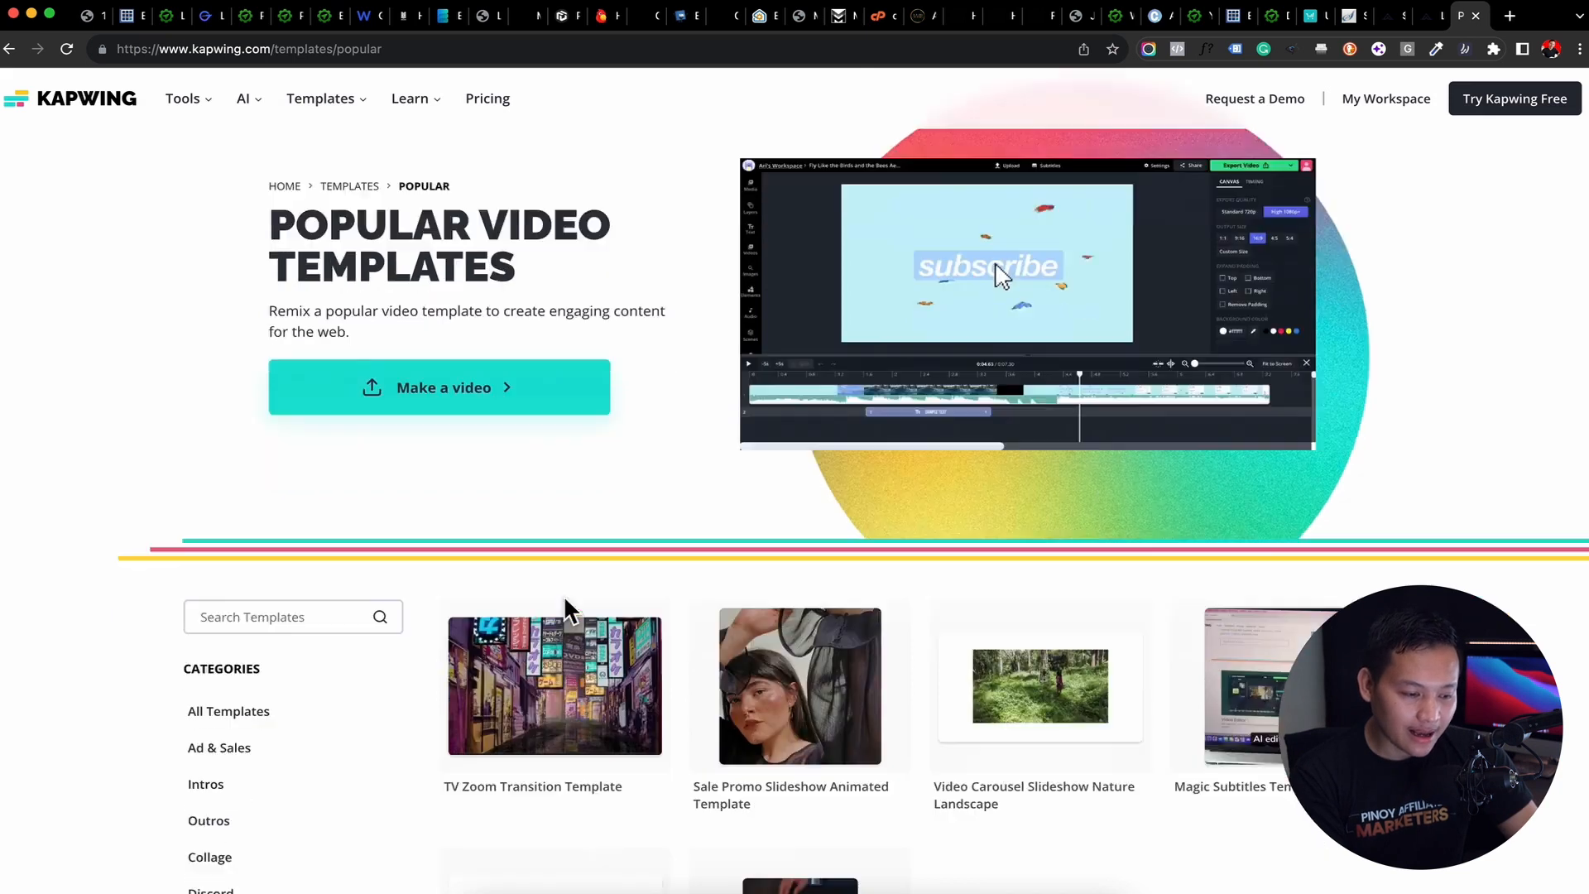
scroll(567, 612, "down", 1)
left_click(553, 631)
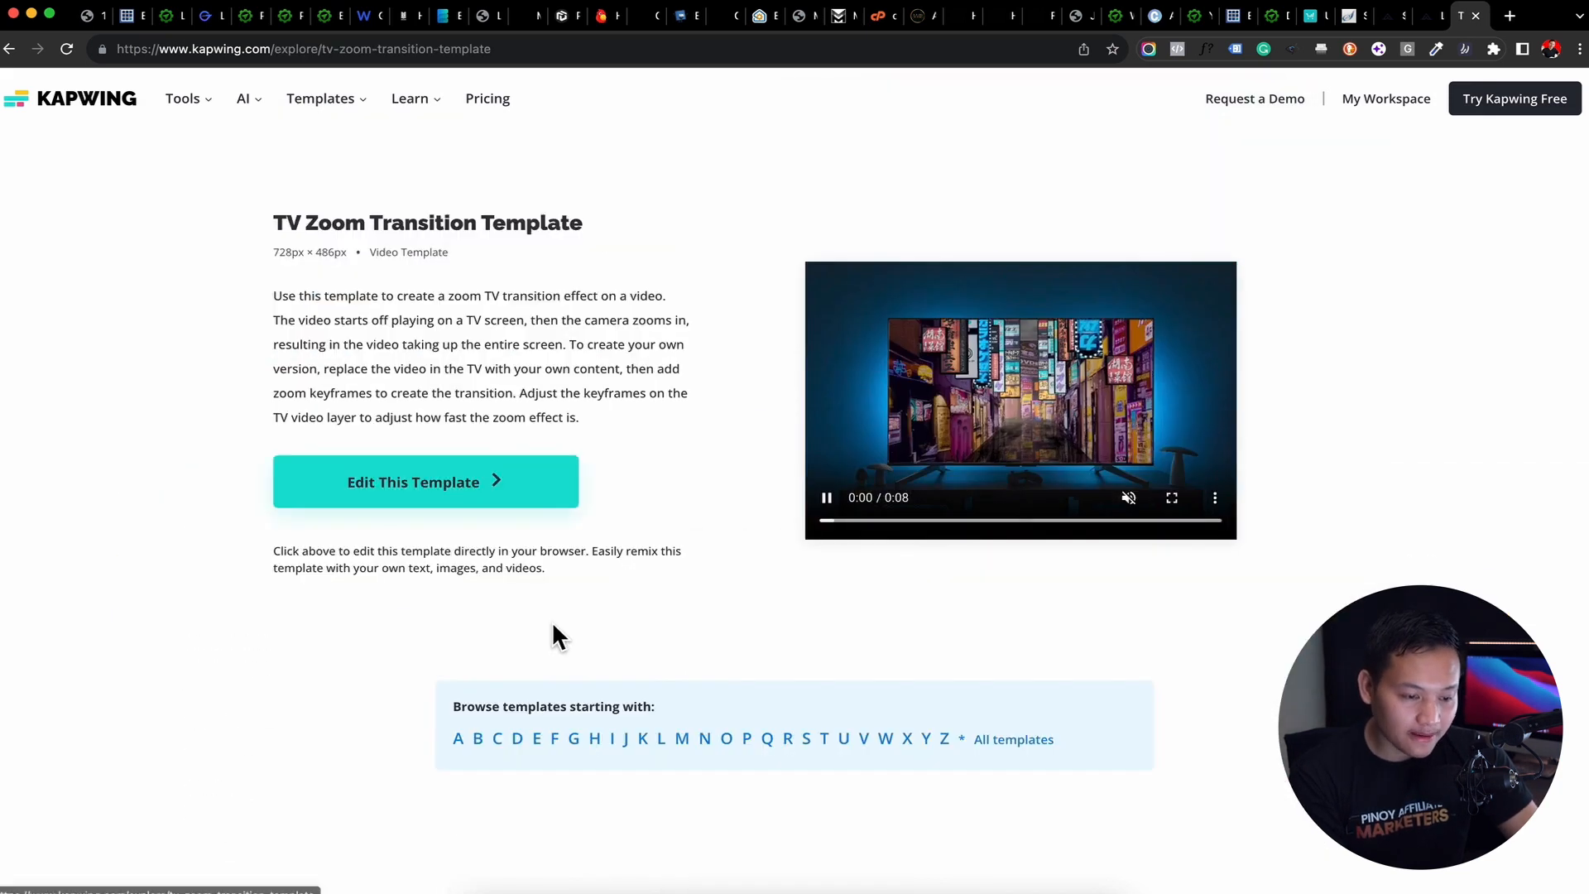
left_click(486, 492)
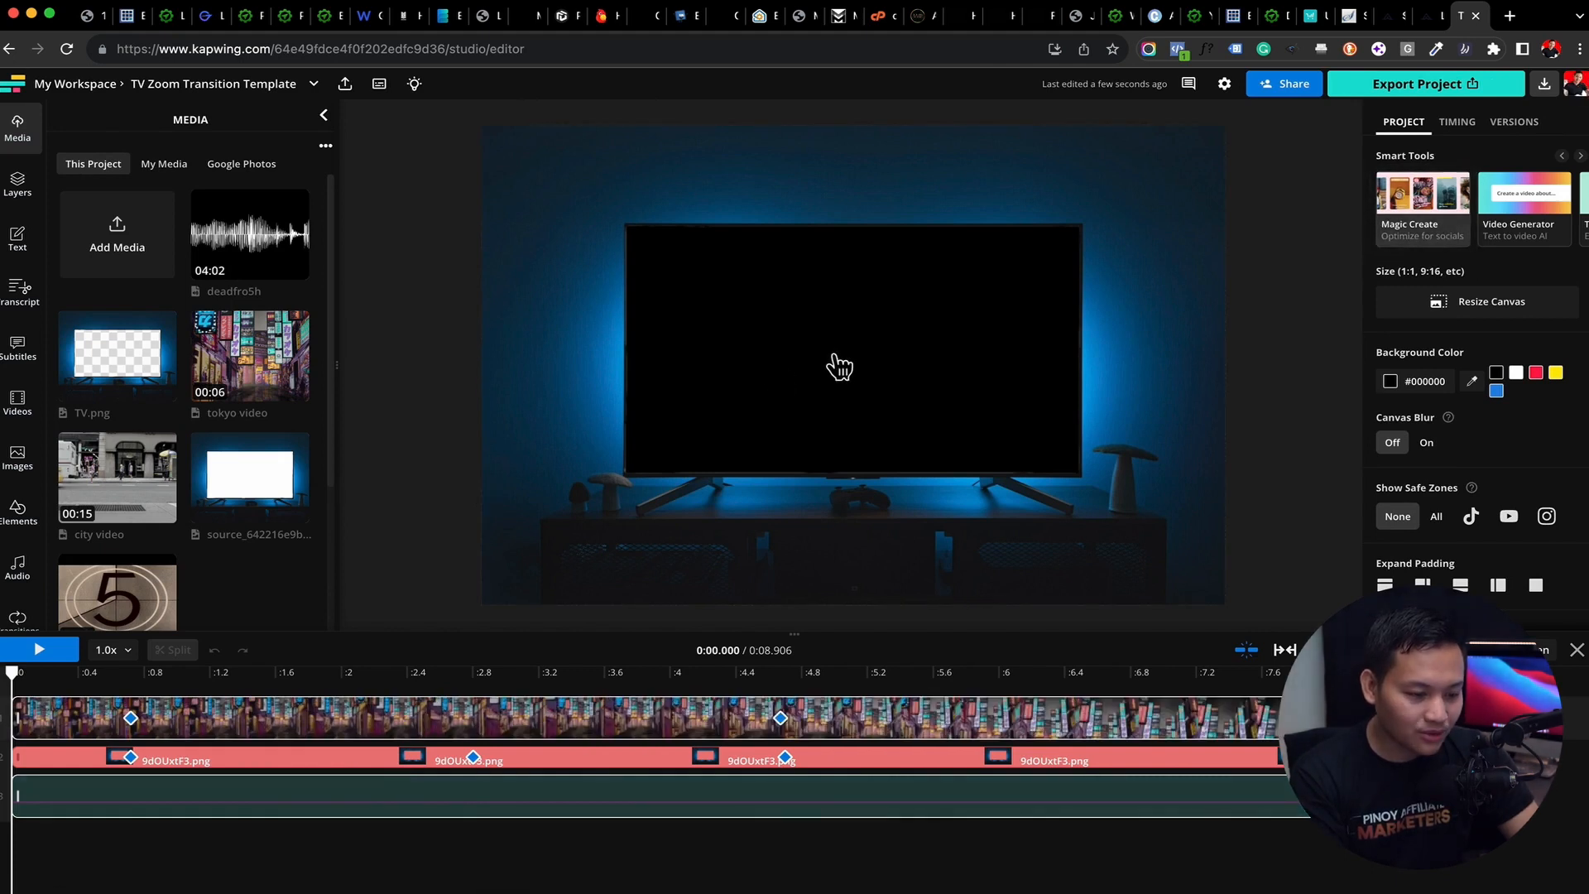
Preview the template's TV zoom transition and select the Tokyo street video layer to examine its settings
key("space")
key("space")
left_click(527, 734)
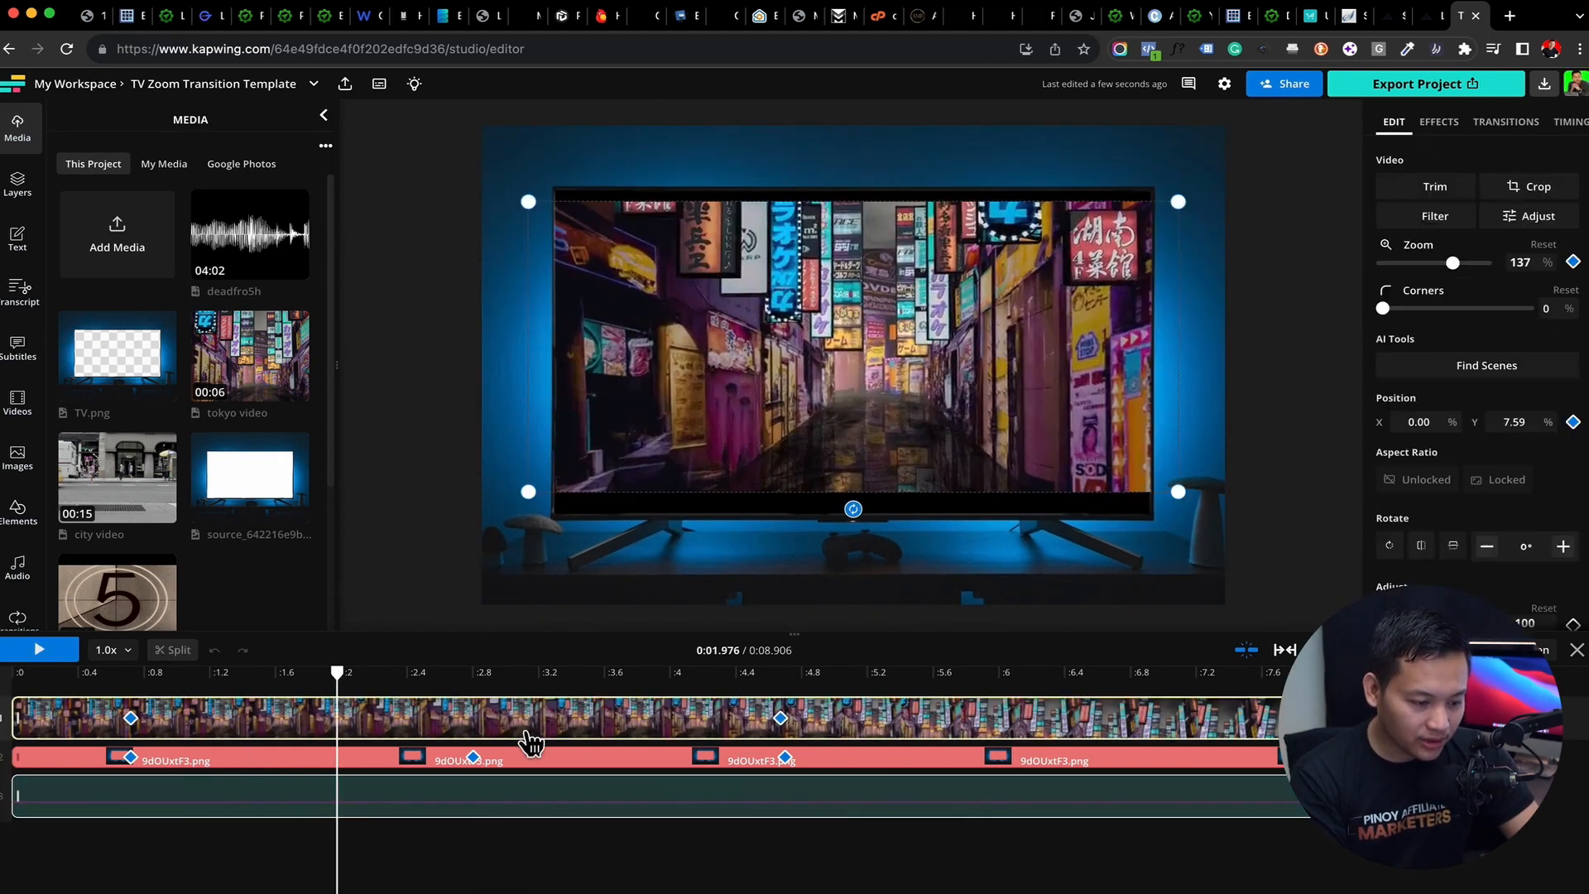
left_click_drag(745, 407, 750, 401)
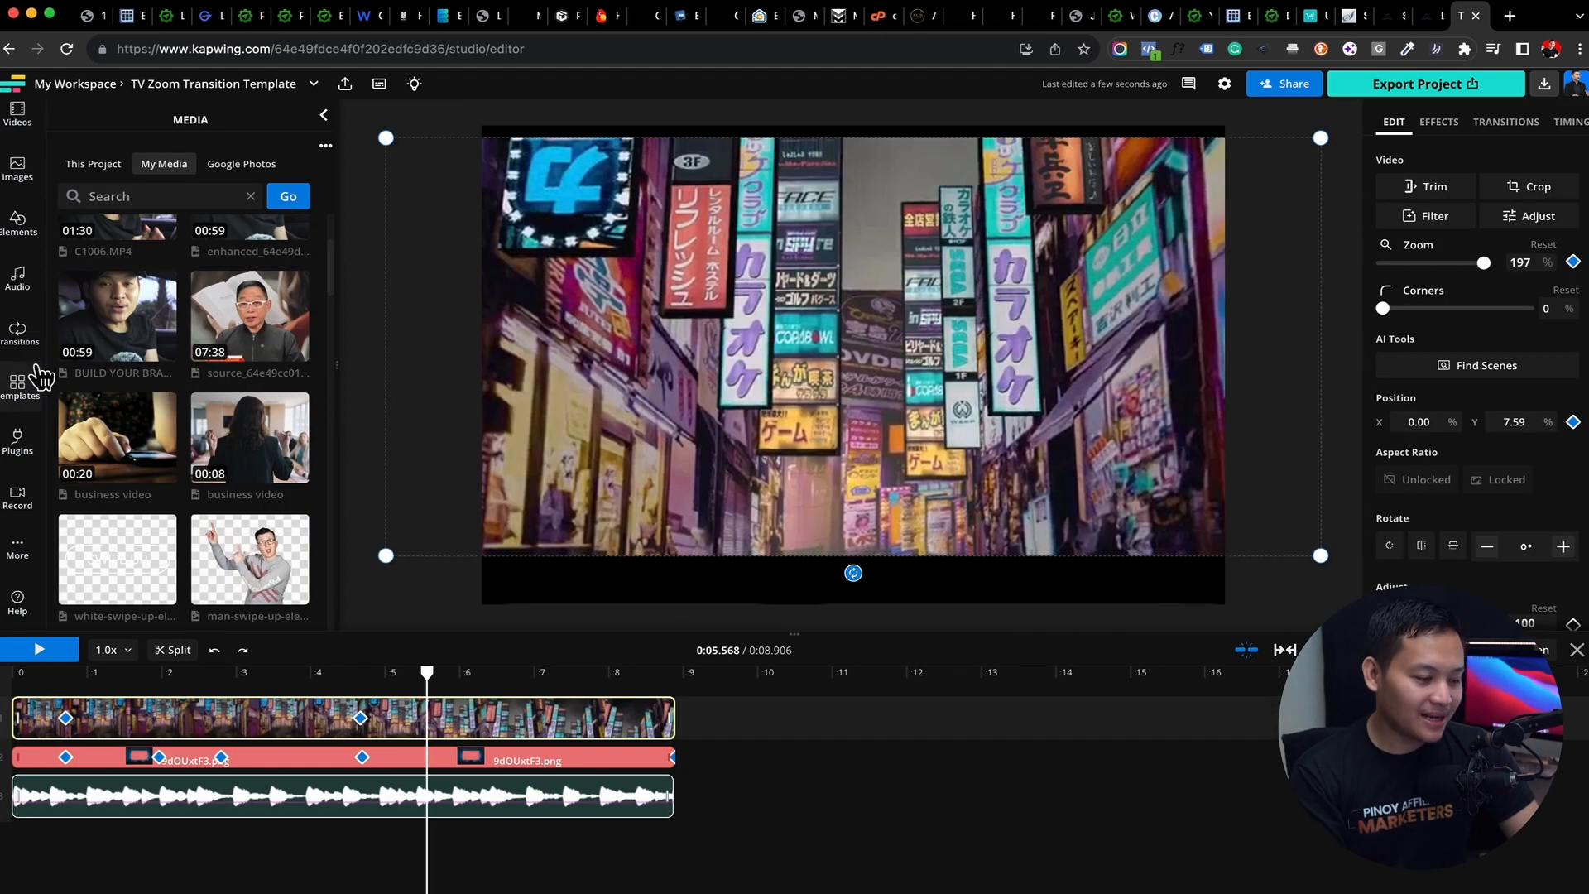
Show the project's own media again and return to the My Workspace project list
scroll(38, 377, "up", 4)
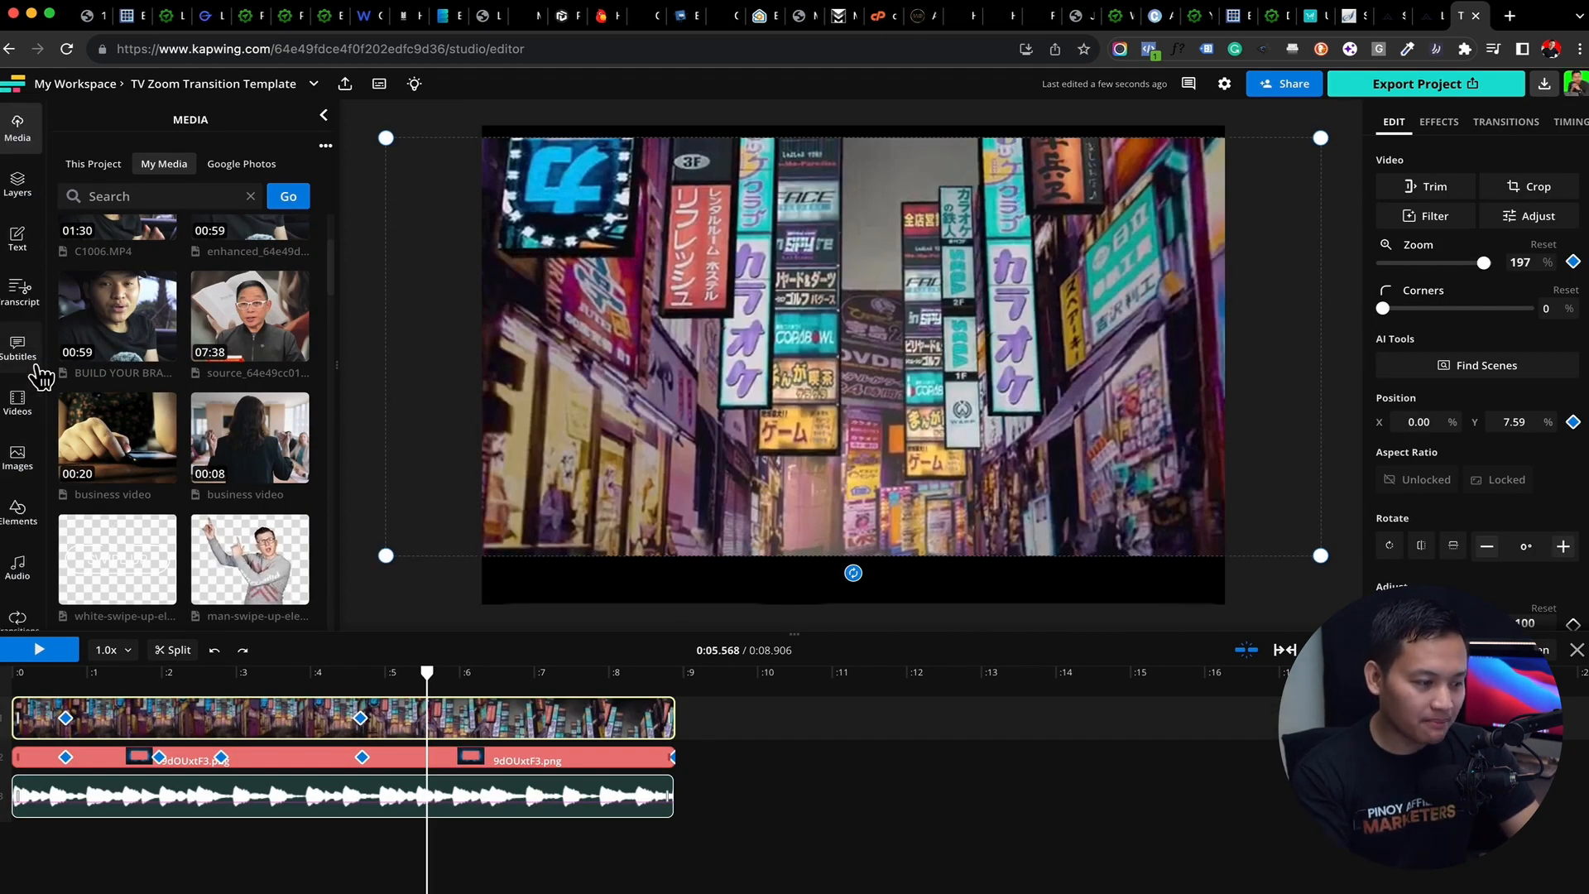
left_click(94, 164)
left_click(73, 85)
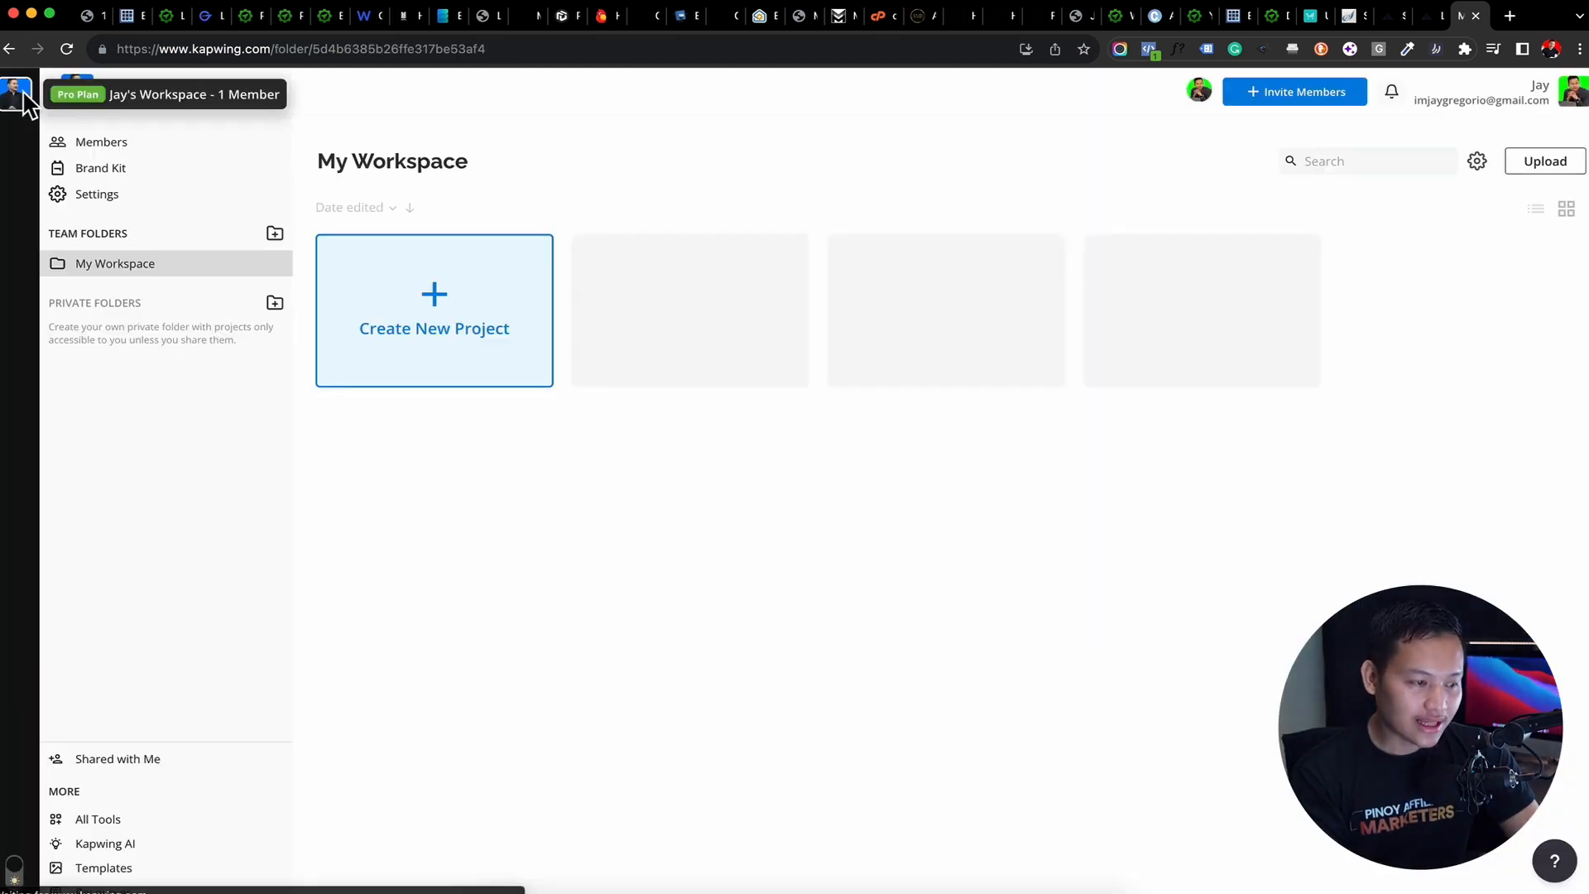
Open the template library and browse the Holiday and Lower Third categories
left_click(114, 871)
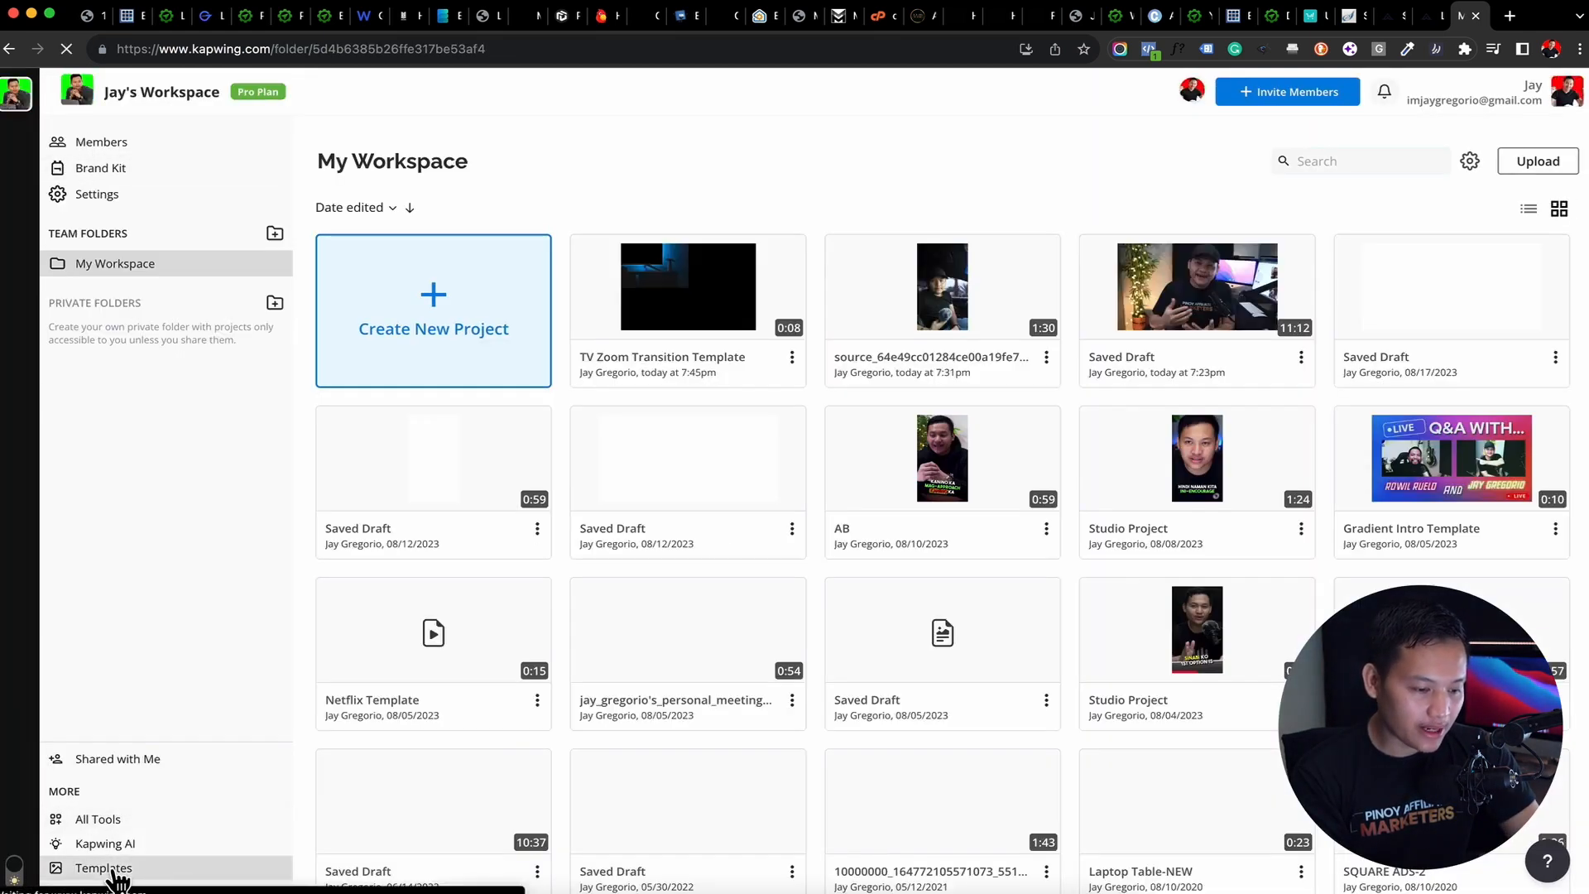
scroll(1103, 439, "down", 10)
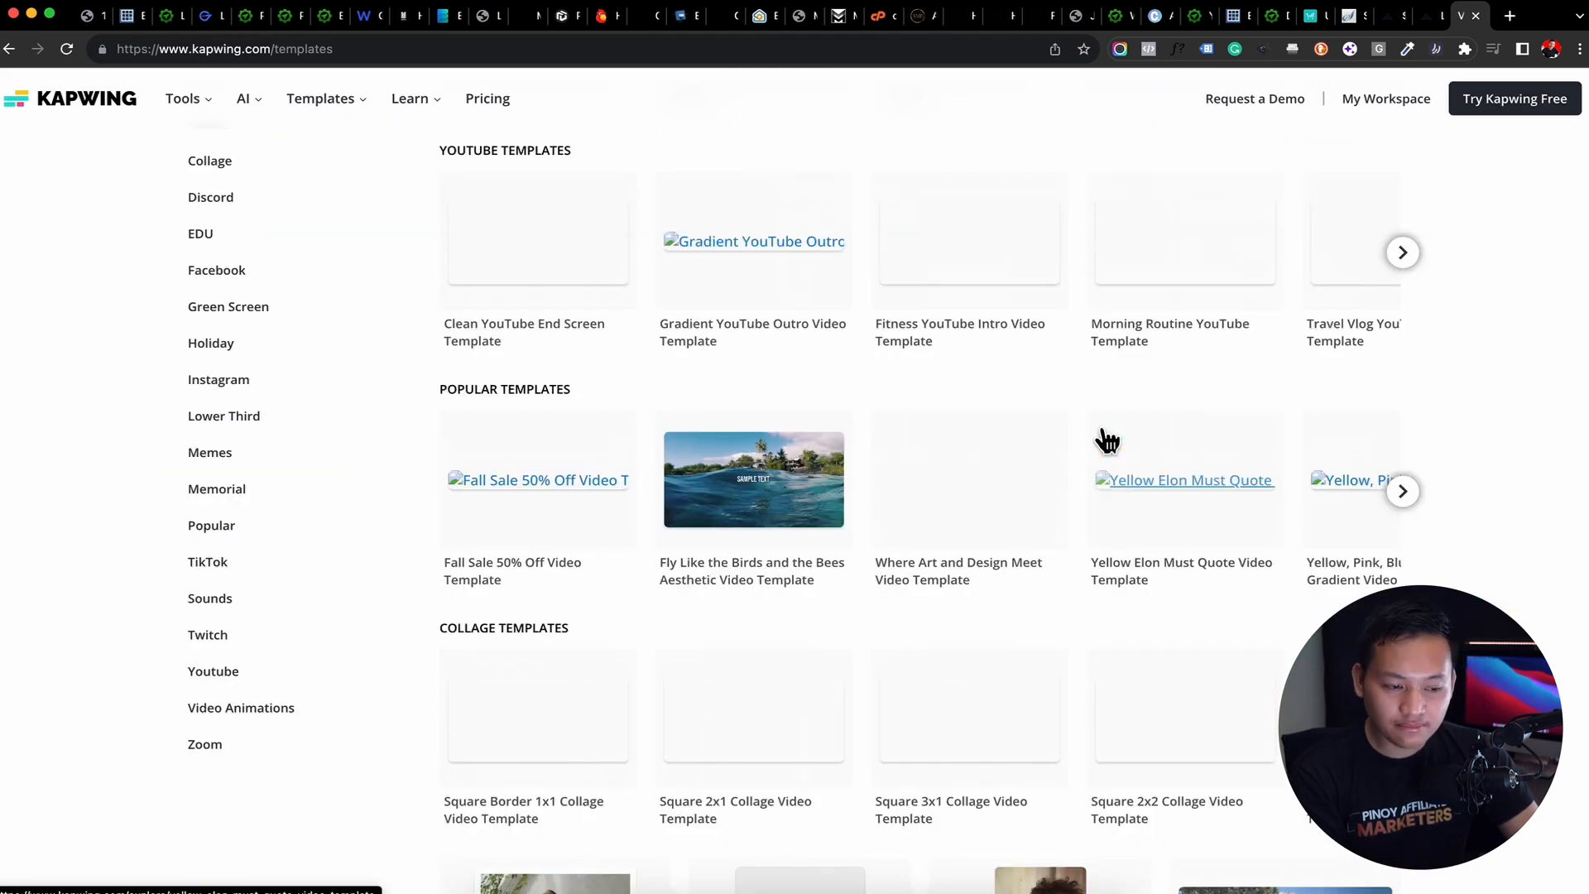
left_click(239, 354)
scroll(1180, 480, "down", 8)
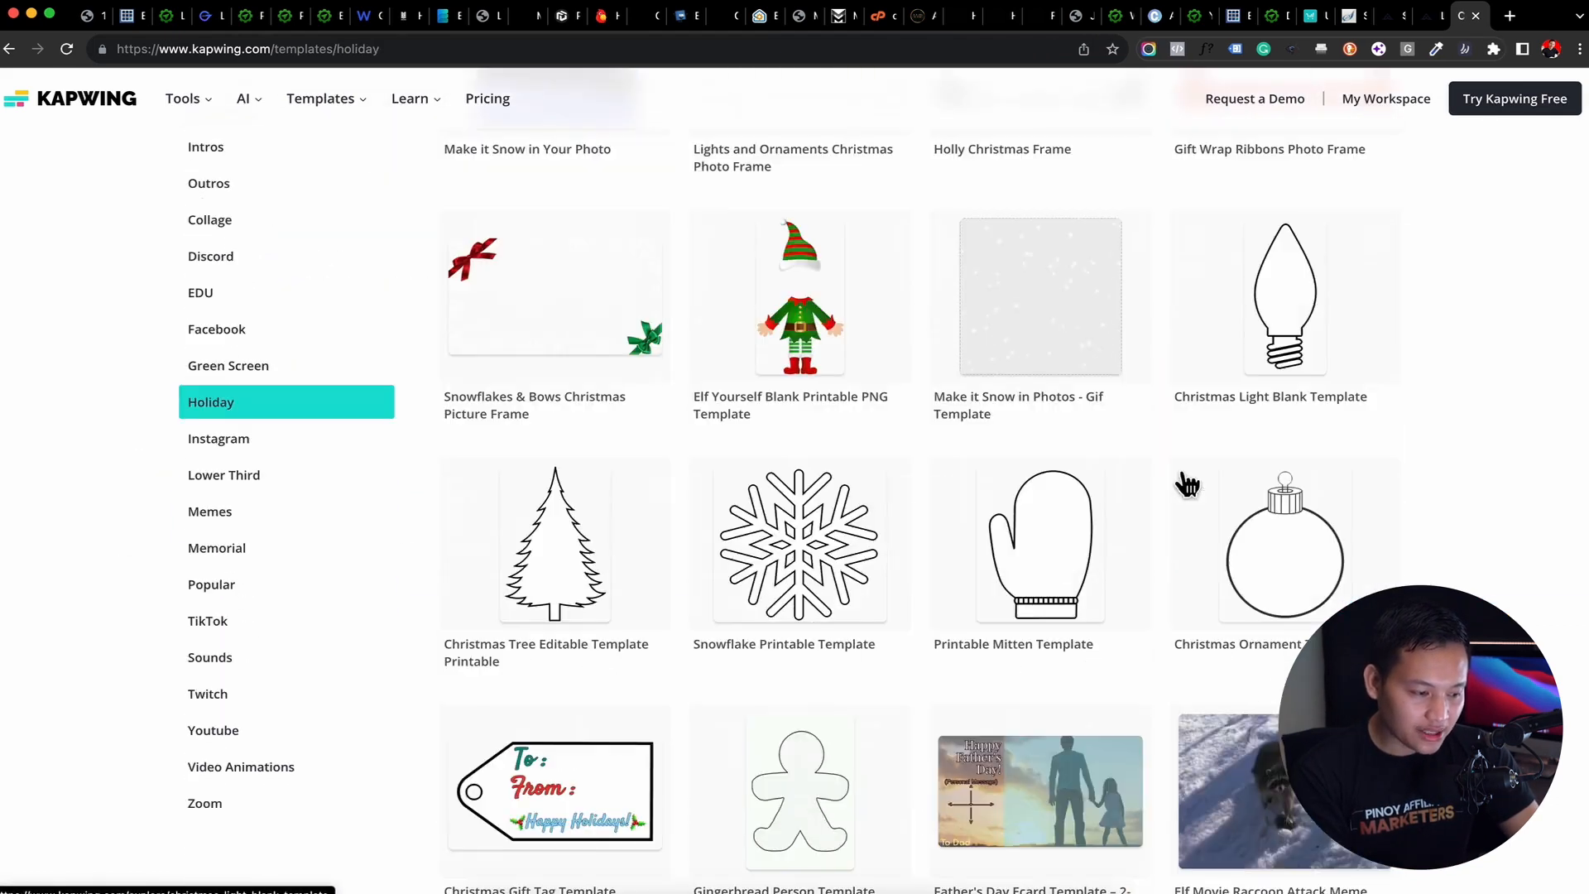
left_click(301, 484)
scroll(622, 485, "down", 6)
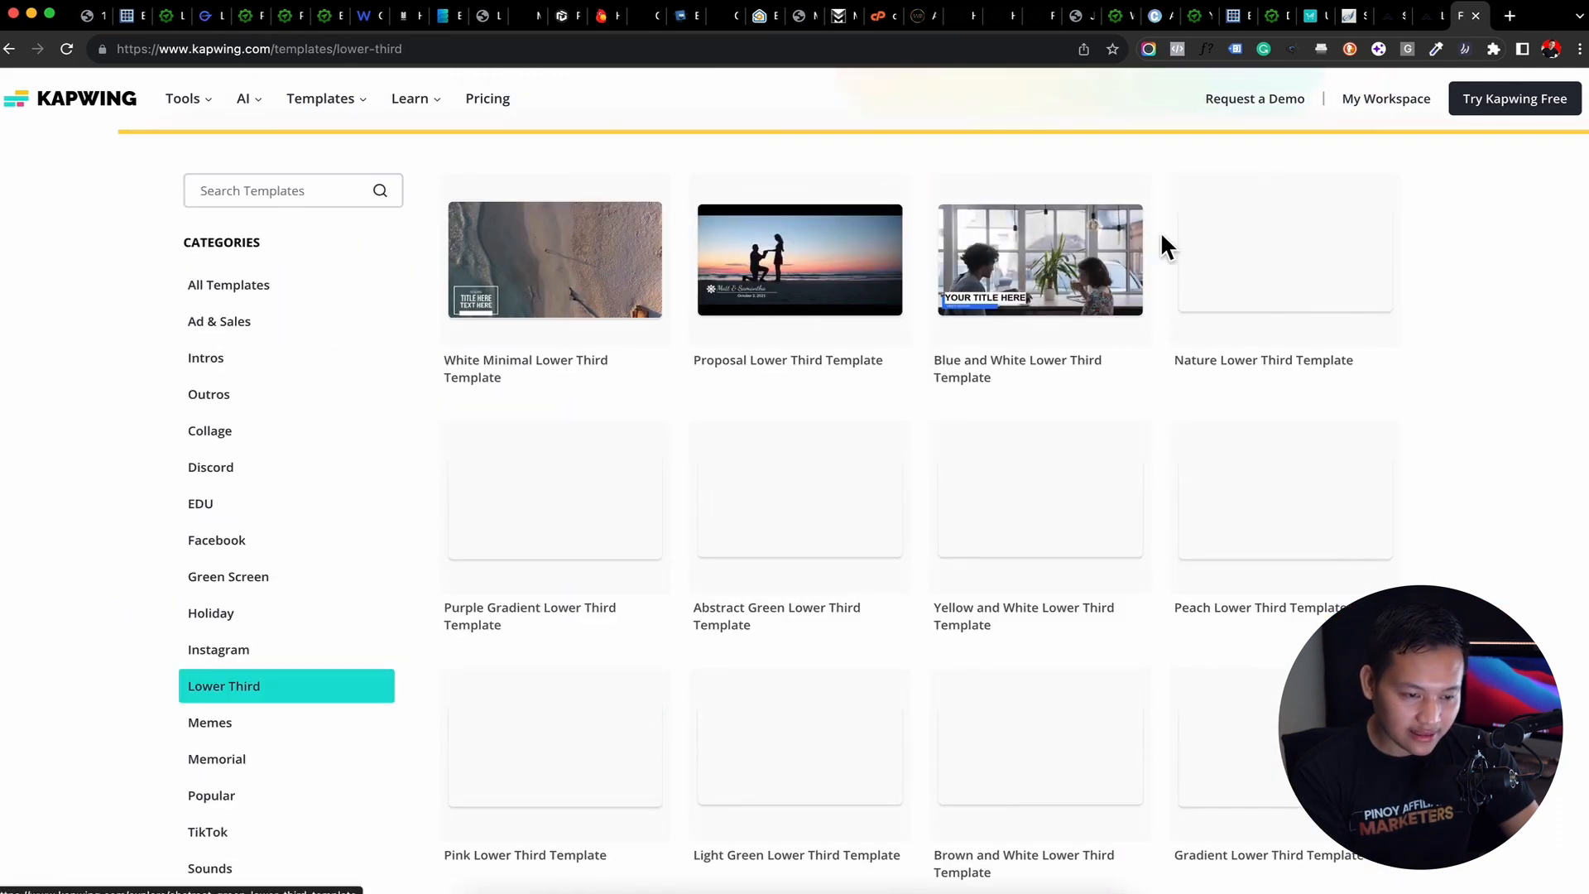
scroll(626, 367, "down", 15)
scroll(627, 369, "up", 20)
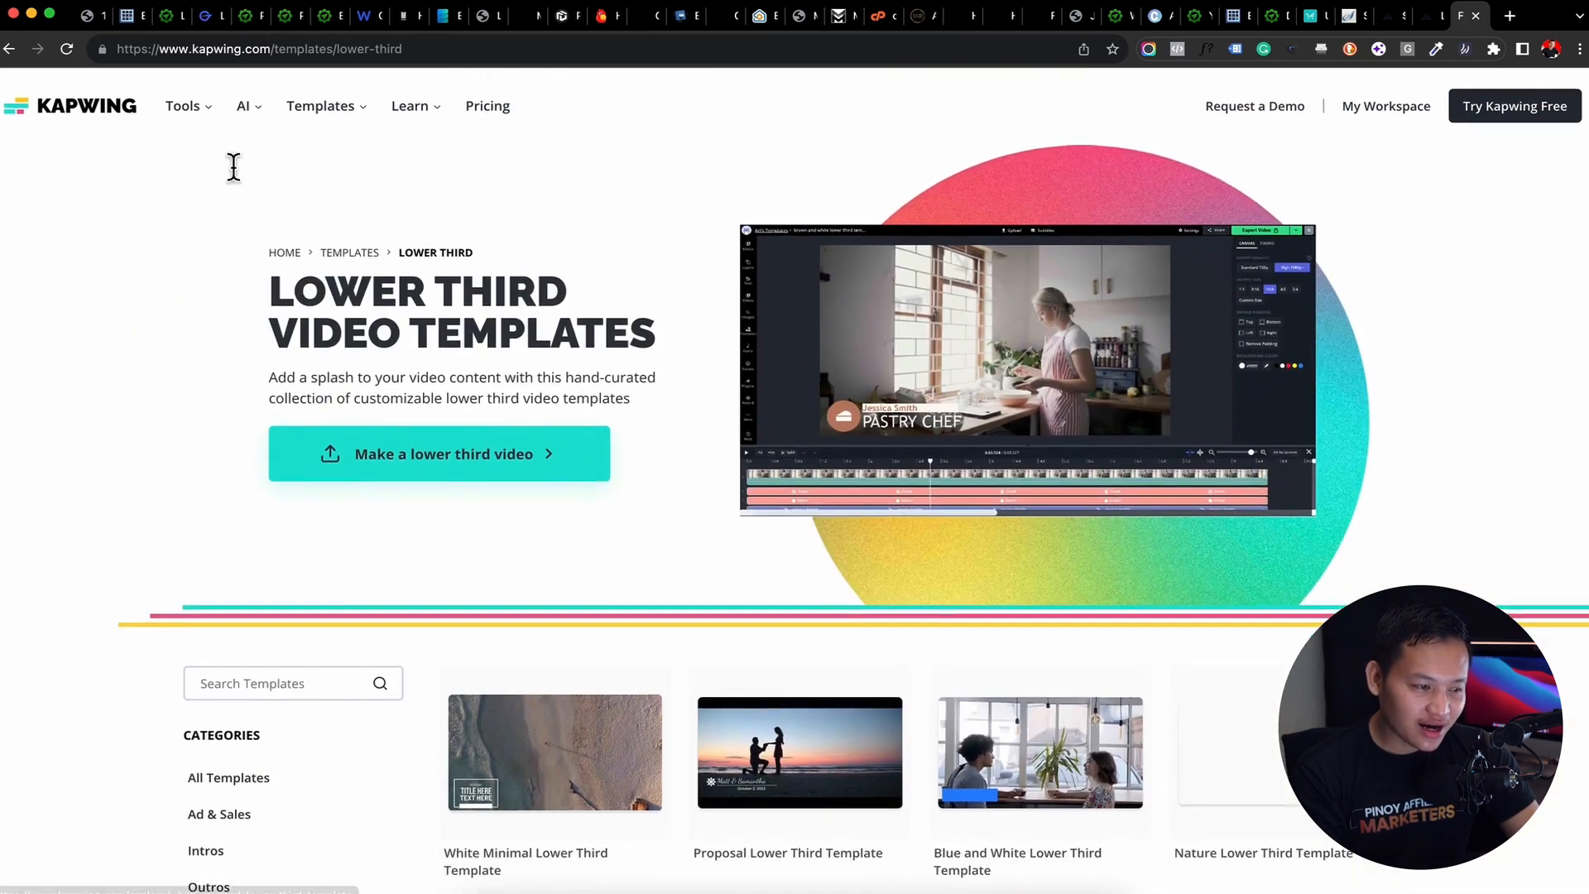
Return to My Workspace, open the Gradient Intro Template project and close its export settings
left_click(93, 109)
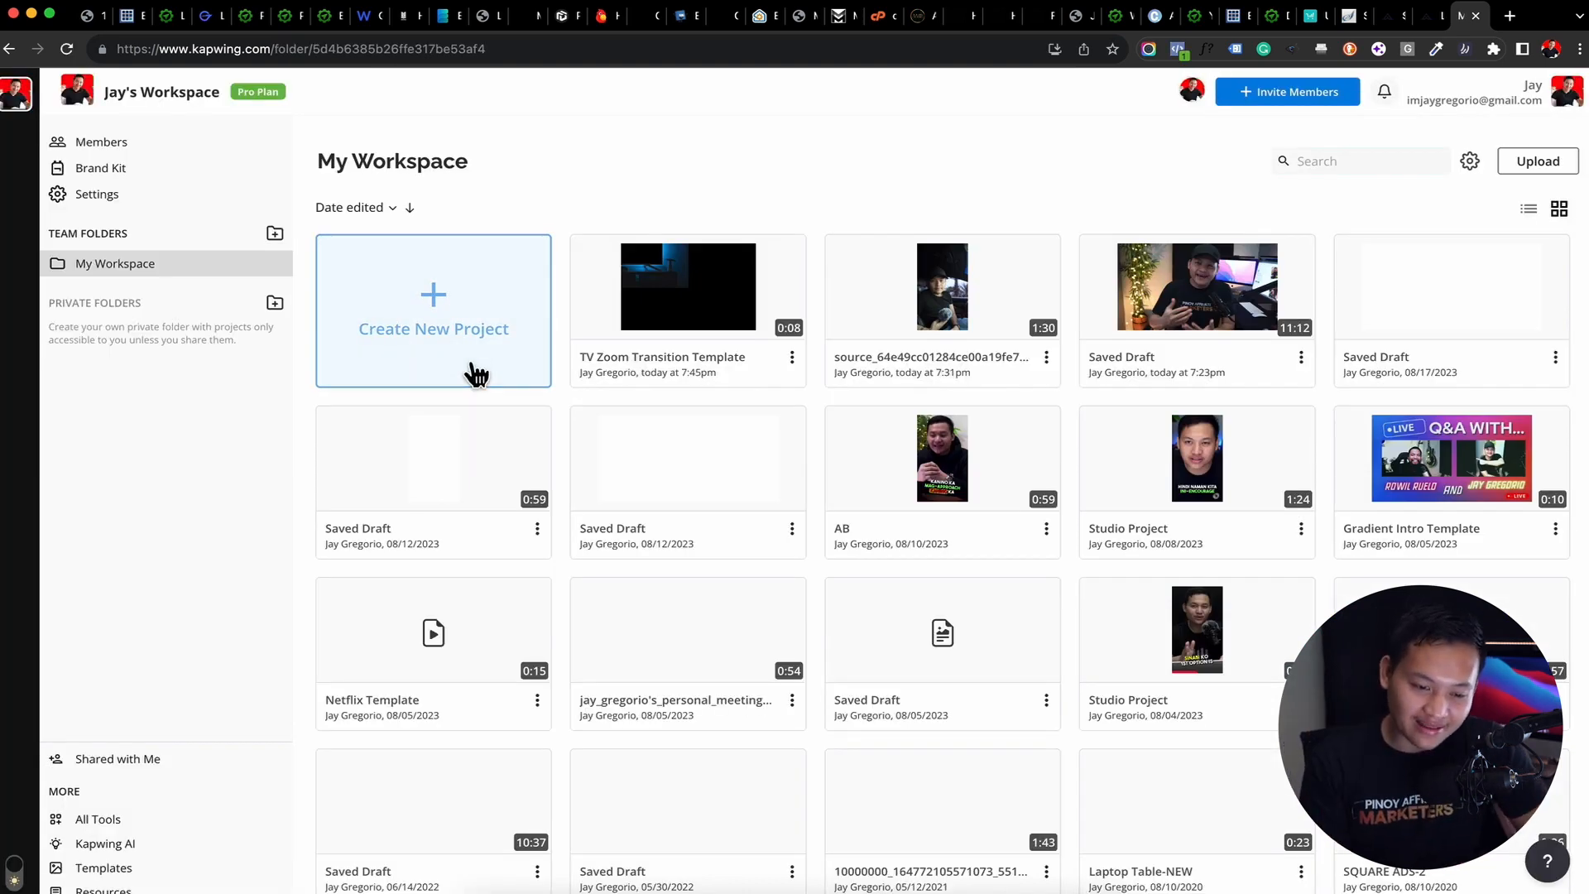
left_click(477, 374)
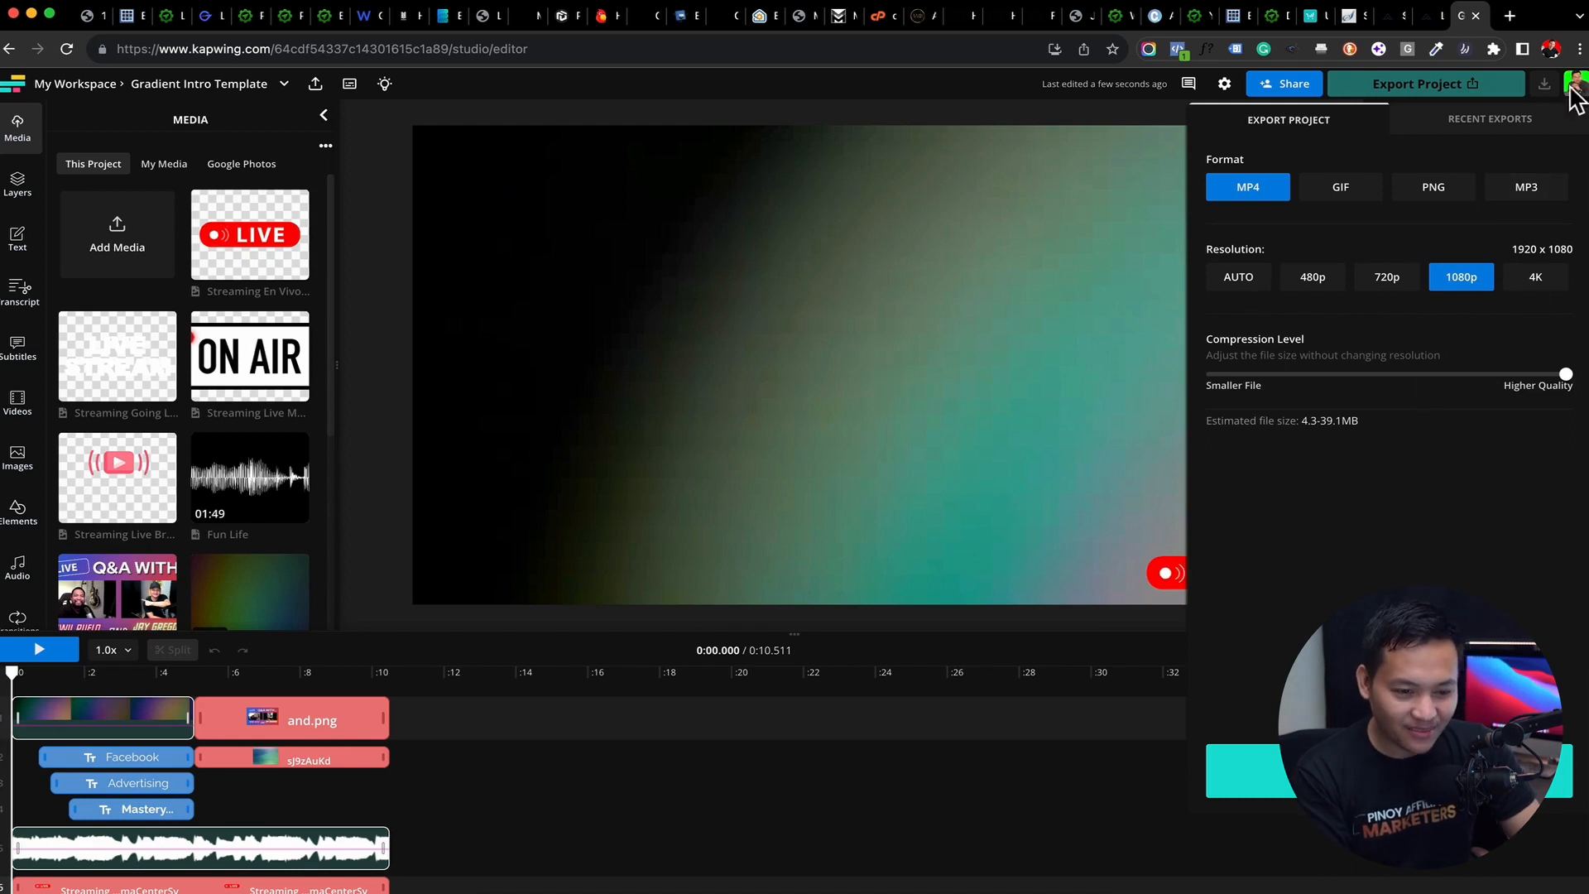
left_click(515, 139)
Play the intro, scrub to about 0:09.8 to view the Q&A scene, and select the red LIVE badge
key("space")
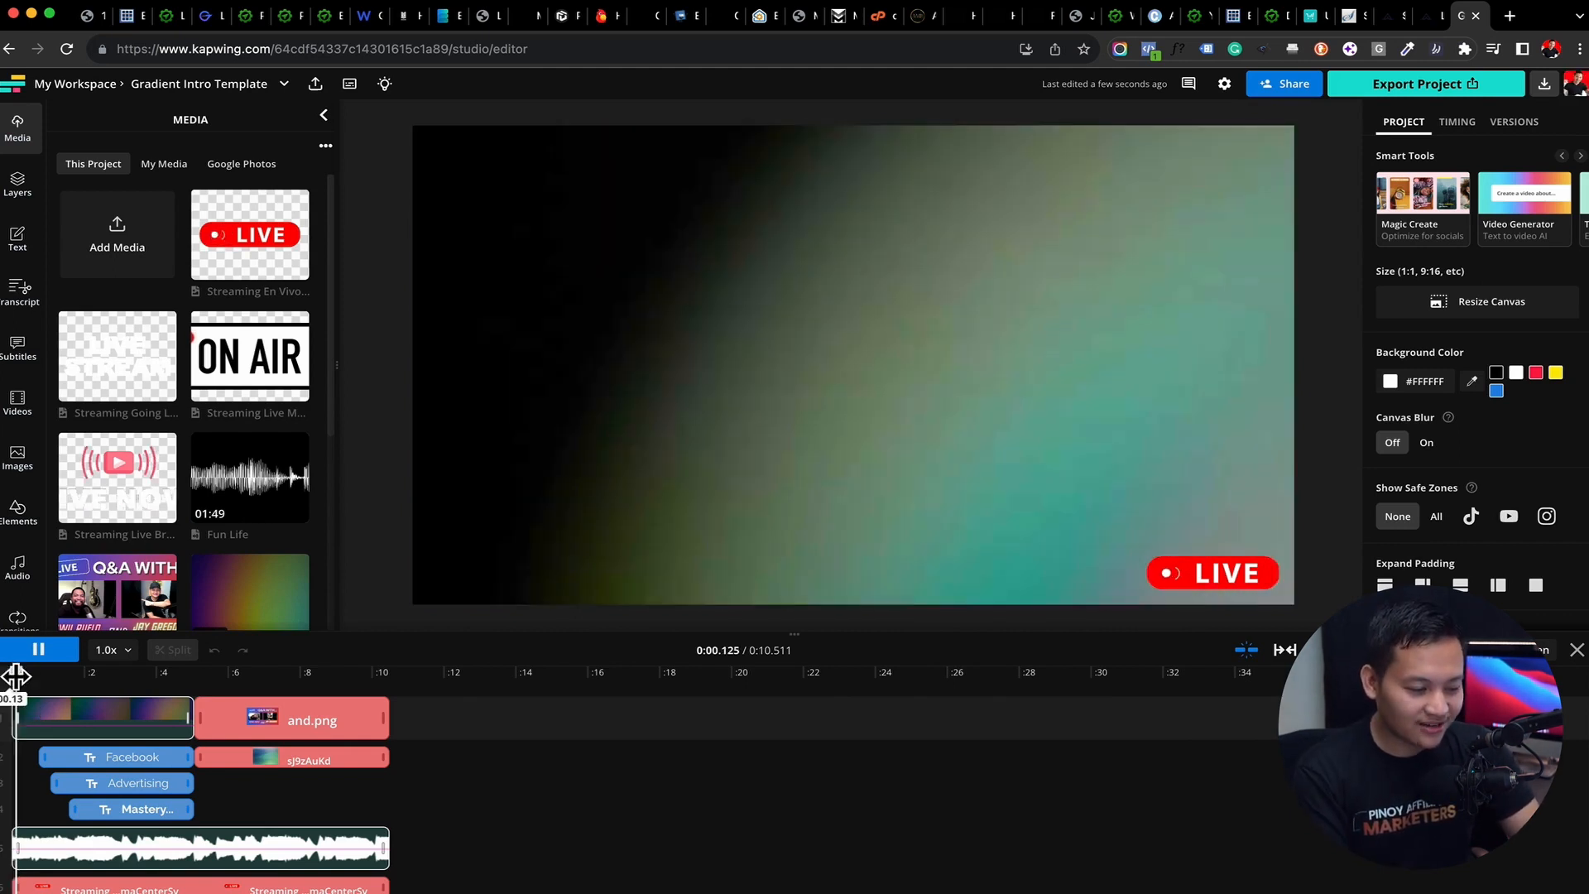
left_click_drag(65, 679, 362, 674)
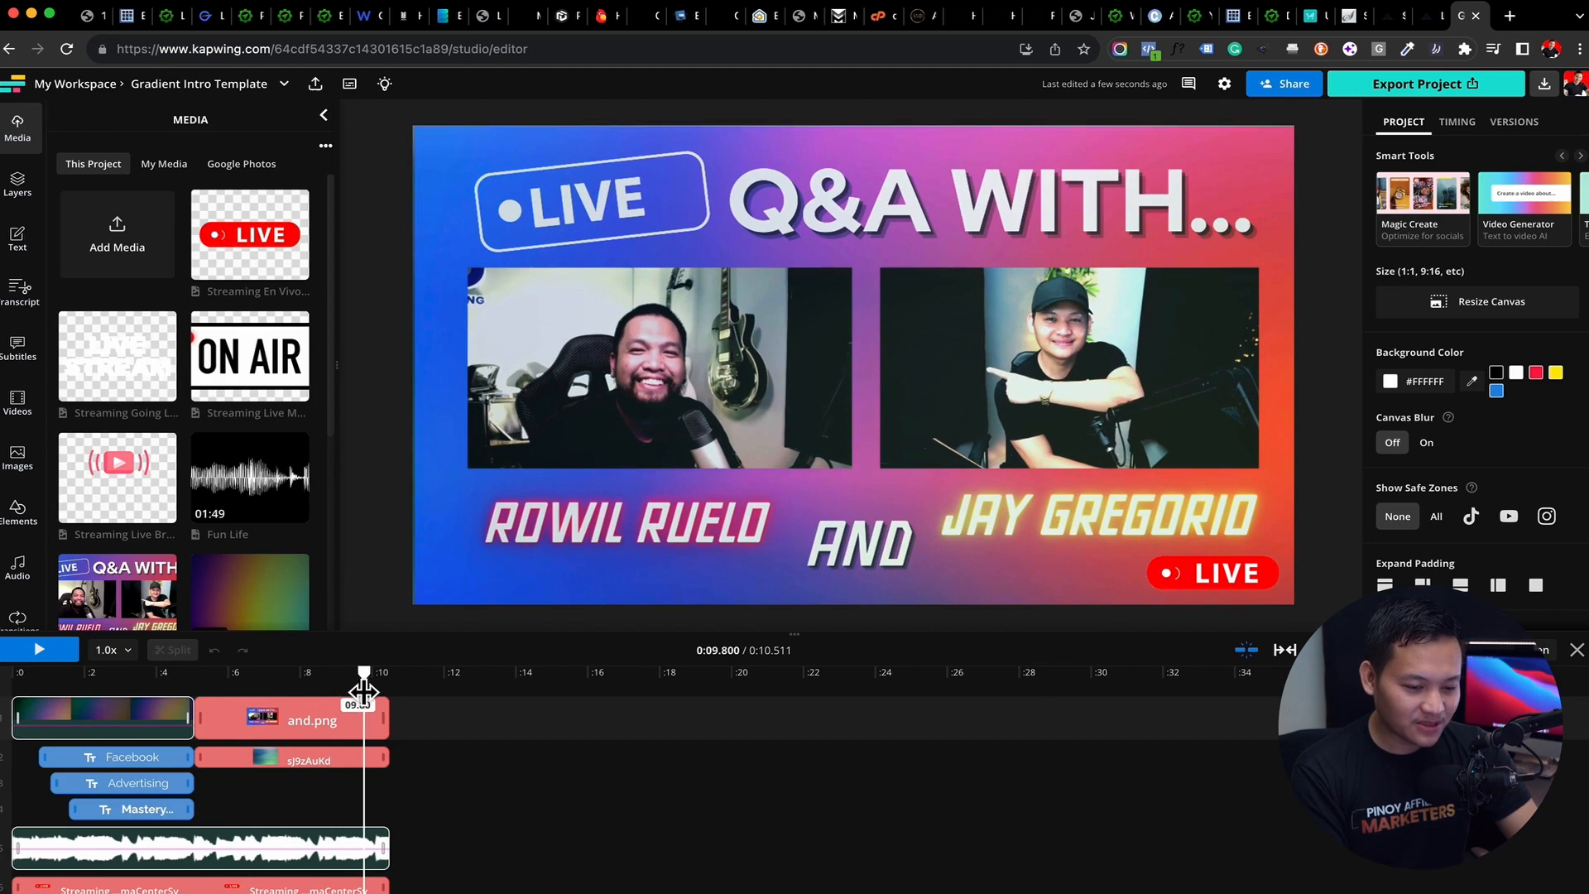
left_click(1196, 590)
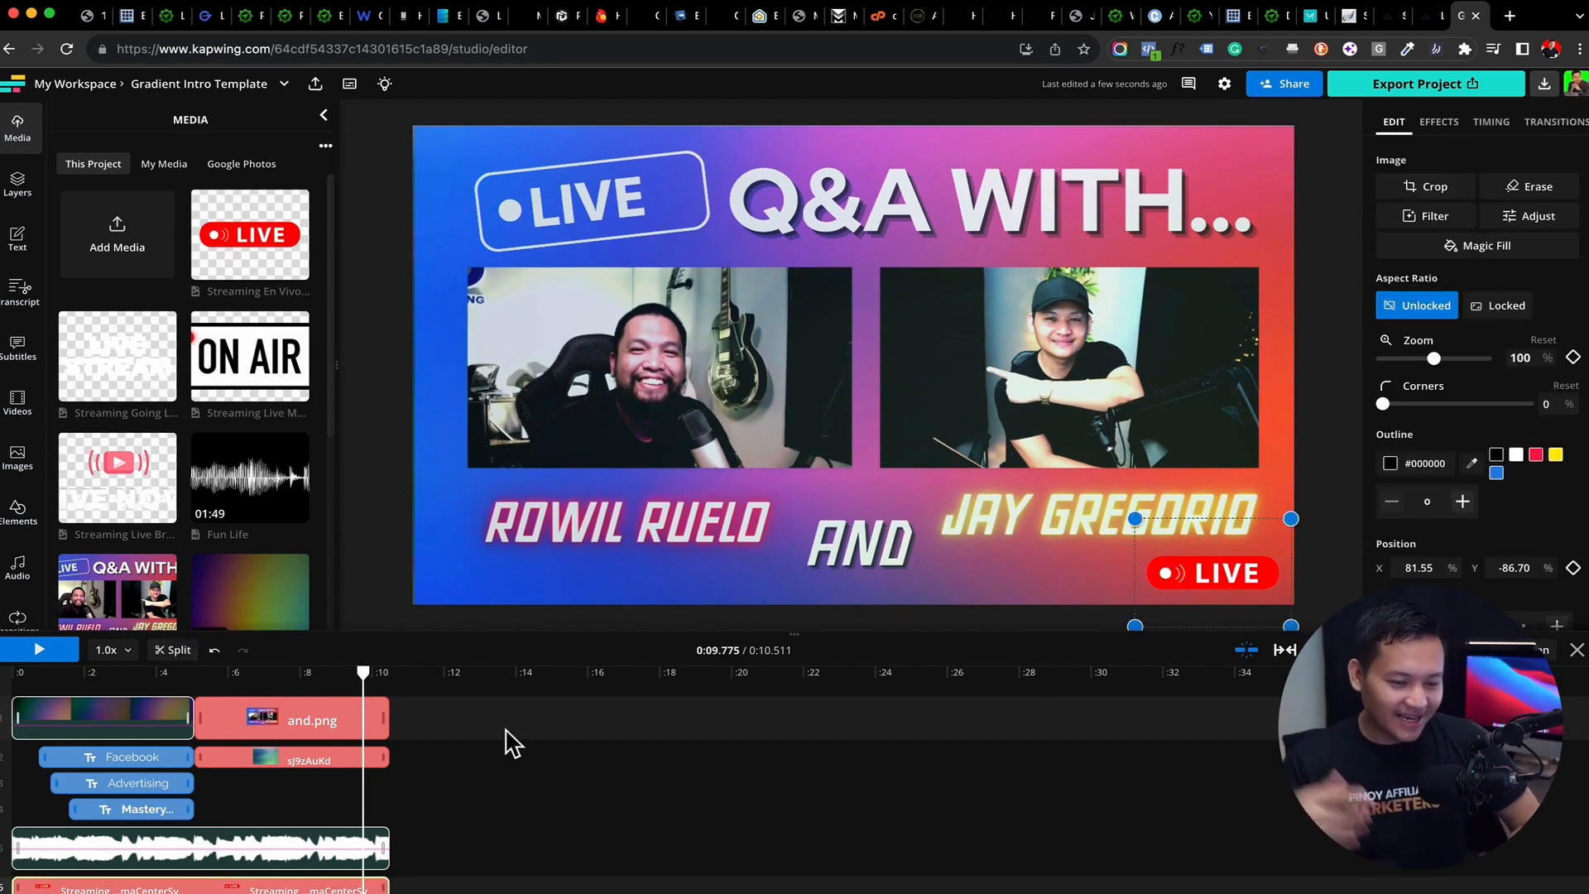